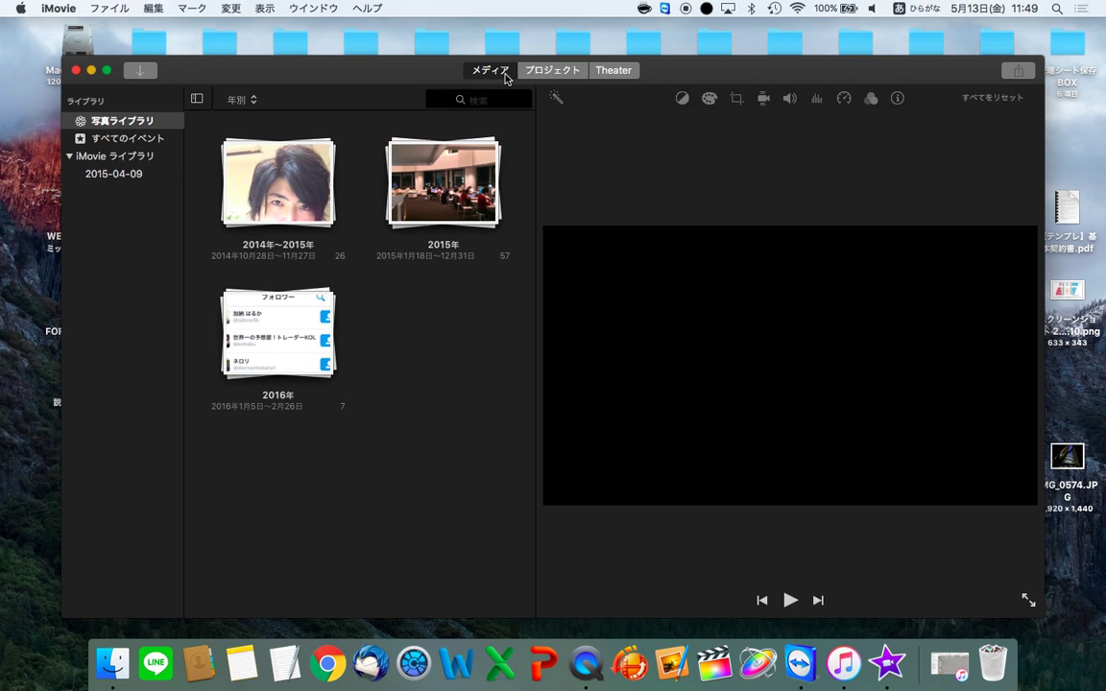
Create a new movie project from the projects overview
{"action": "left_click", "coordinate": [554, 71]}
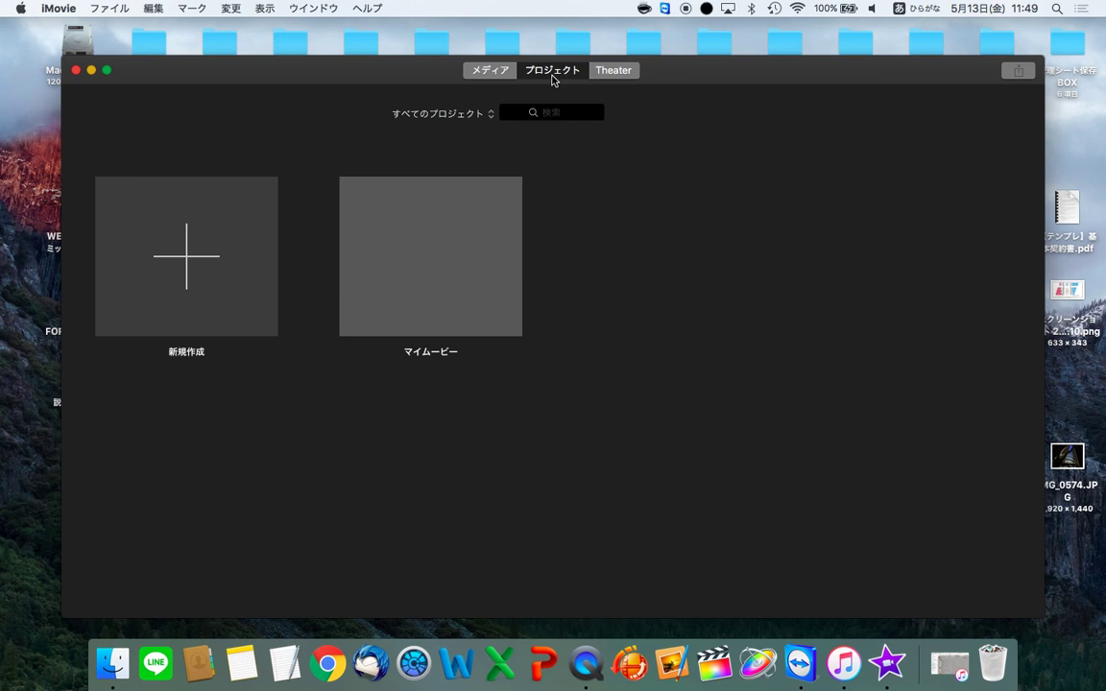
{"action": "left_click", "coordinate": [198, 237]}
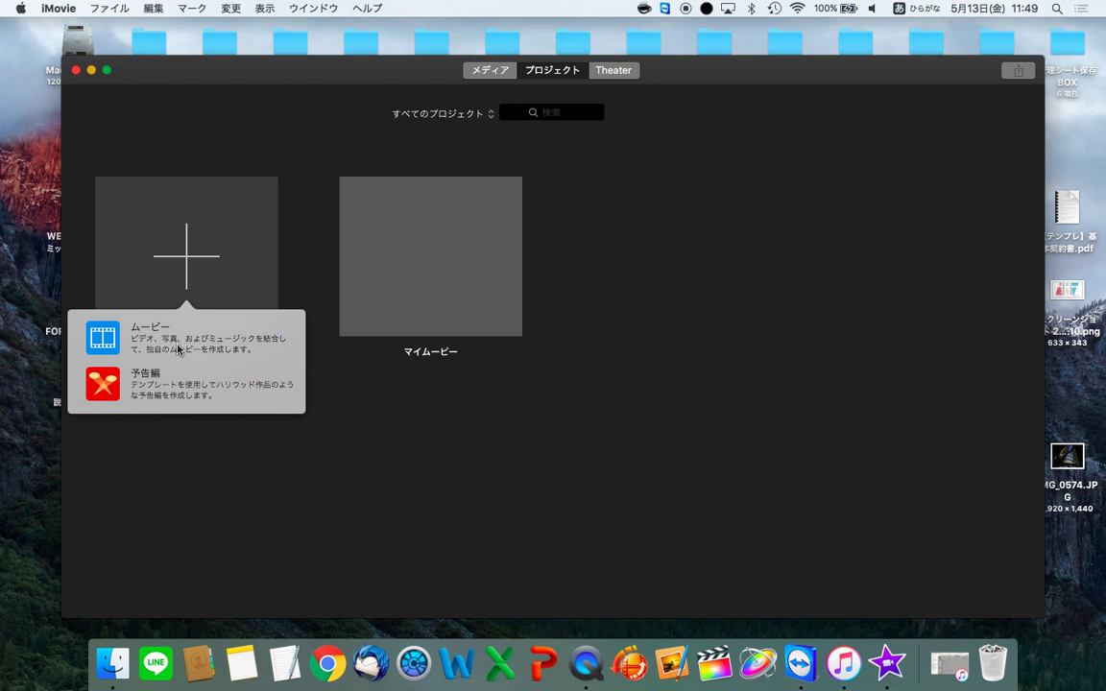
{"action": "left_click", "coordinate": [178, 348]}
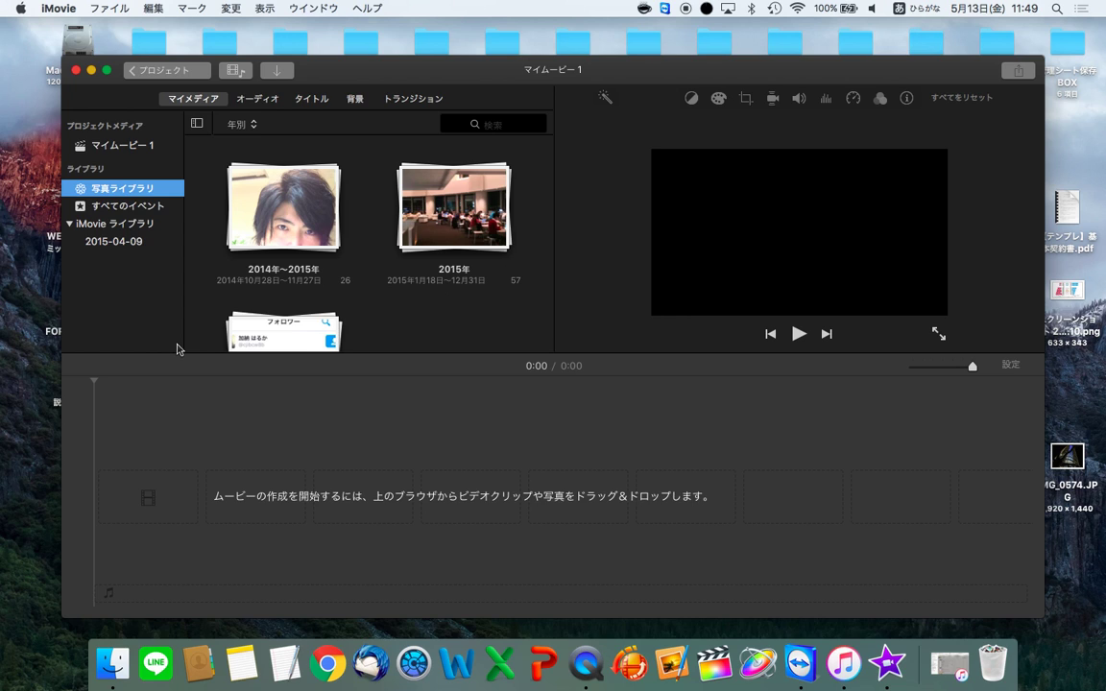
Import the 8.1-minute video dated 2016/05/13 from the JVCCAM_SD camera into the project media
{"action": "scroll", "coordinate": [405, 271], "scroll_direction": "down", "scroll_amount": 3}
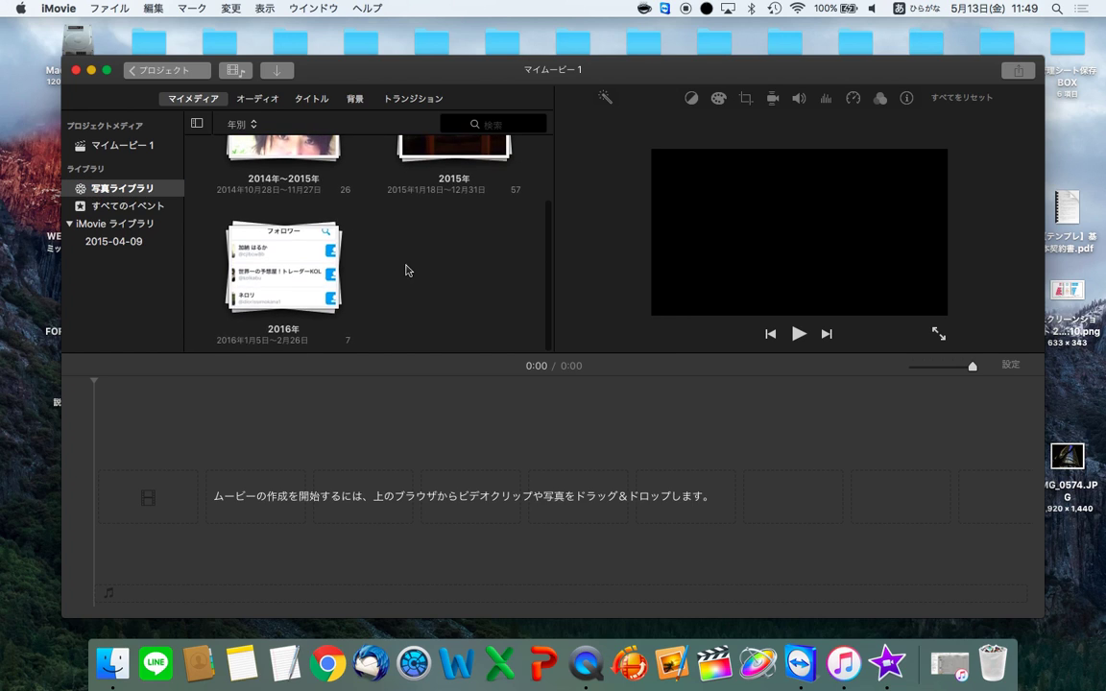
{"action": "scroll", "coordinate": [476, 286], "scroll_direction": "up", "scroll_amount": 3}
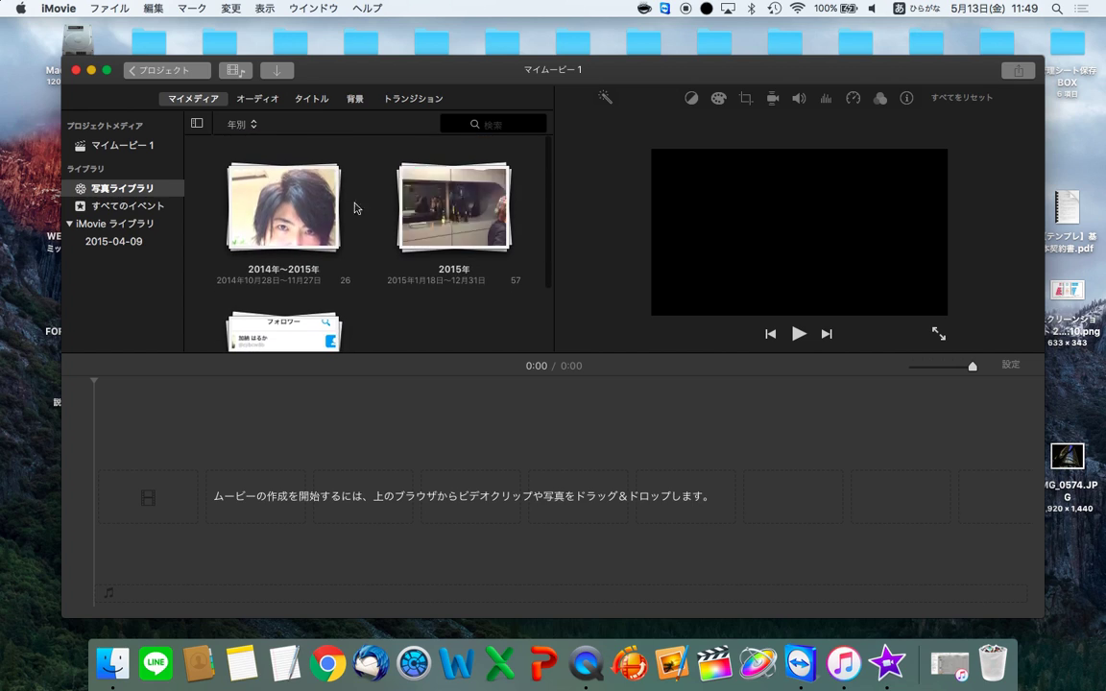
{"action": "left_click", "coordinate": [107, 7]}
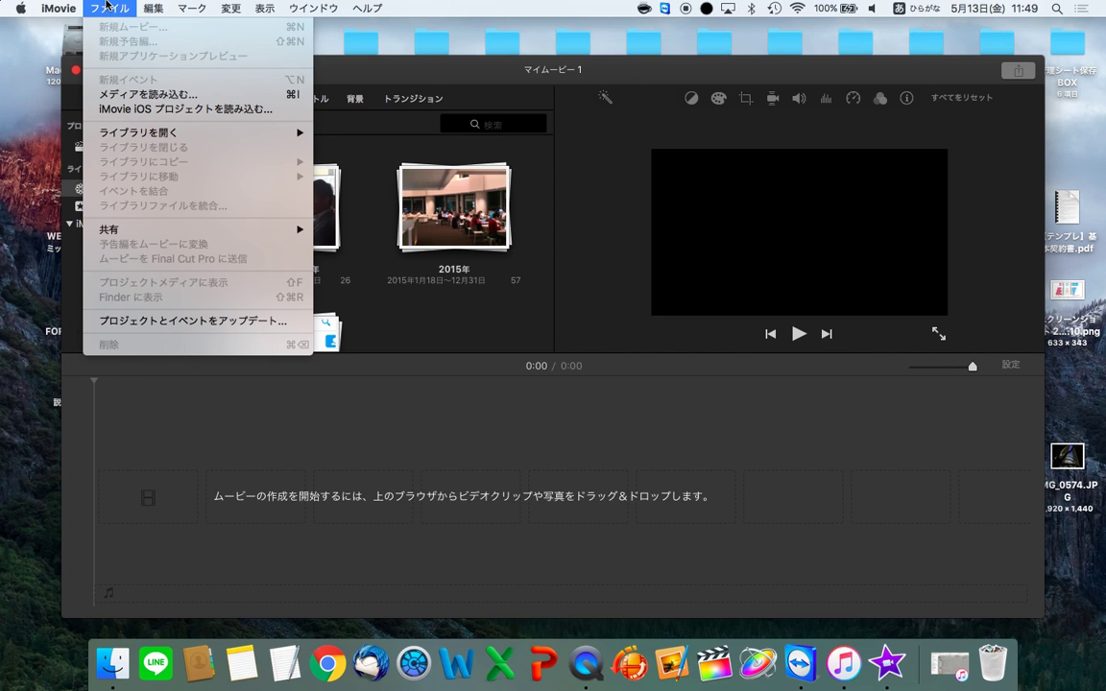
{"action": "left_click", "coordinate": [115, 93]}
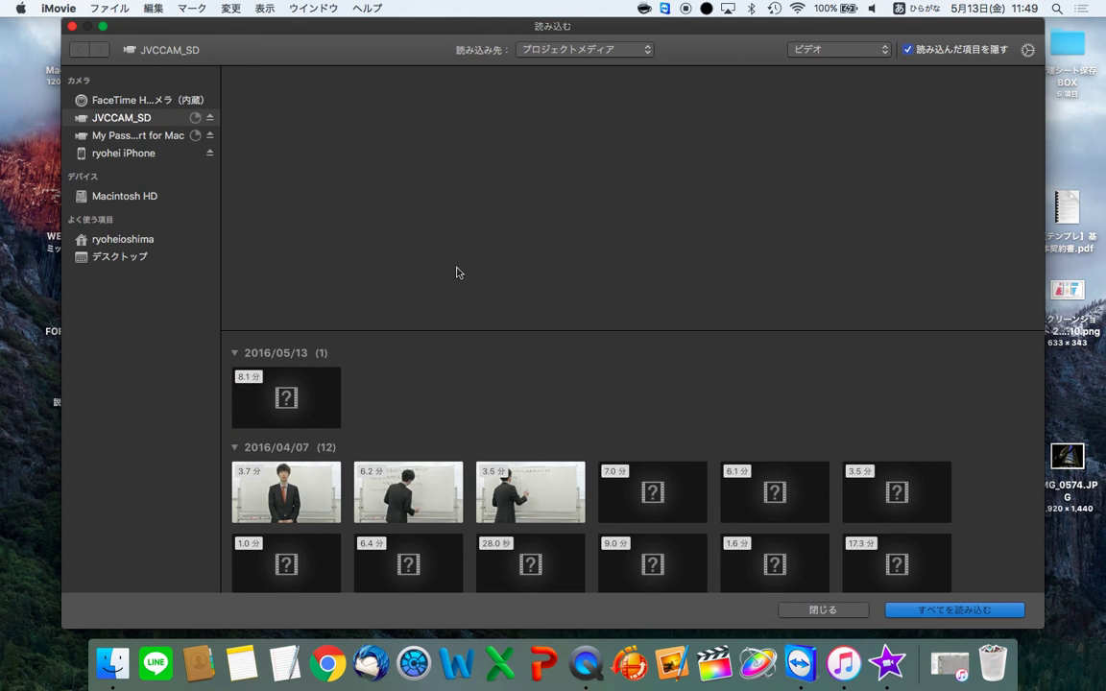
{"action": "scroll", "coordinate": [656, 449], "scroll_direction": "down", "scroll_amount": 3}
{"action": "scroll", "coordinate": [656, 449], "scroll_direction": "up", "scroll_amount": 2}
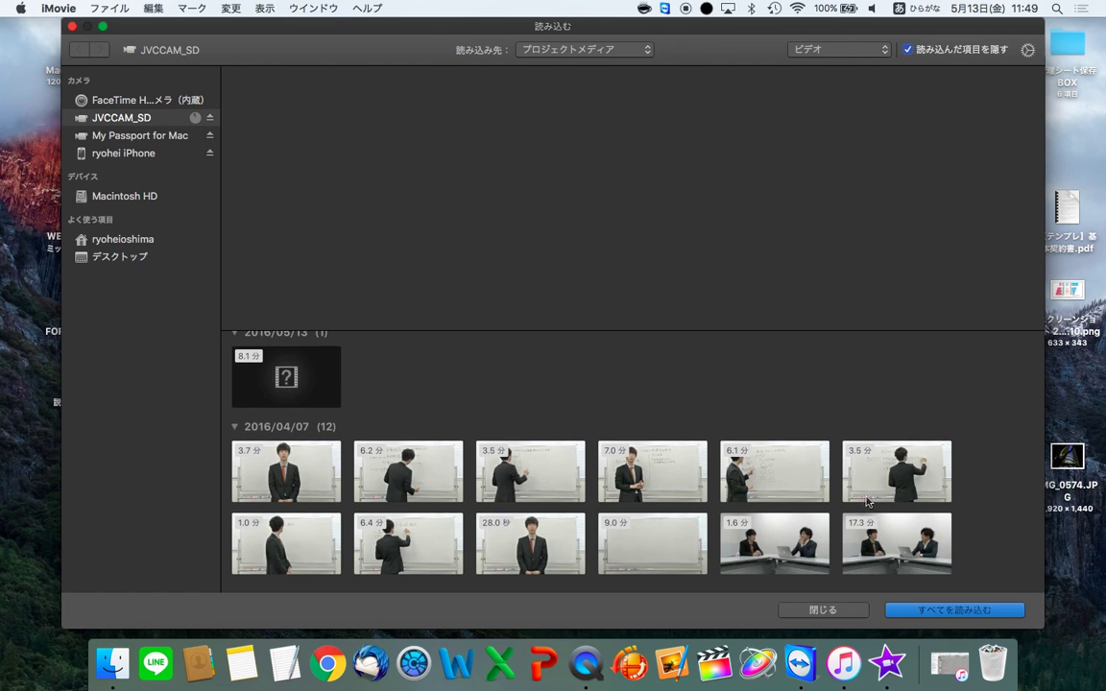
{"action": "left_click", "coordinate": [275, 375]}
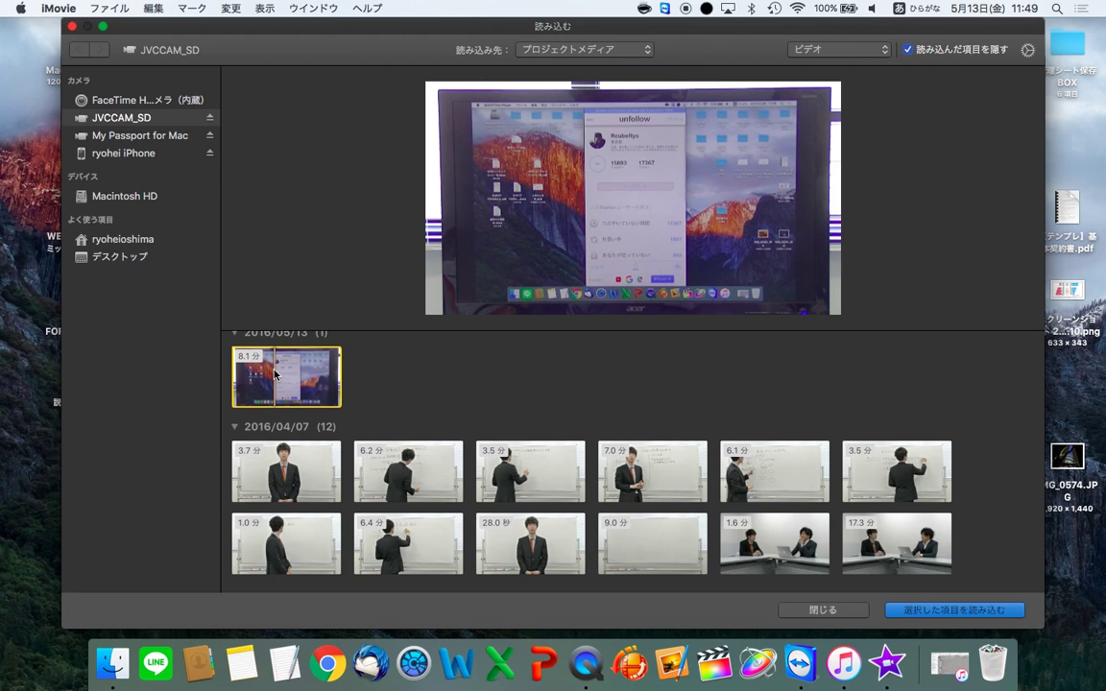
{"action": "left_click", "coordinate": [927, 614]}
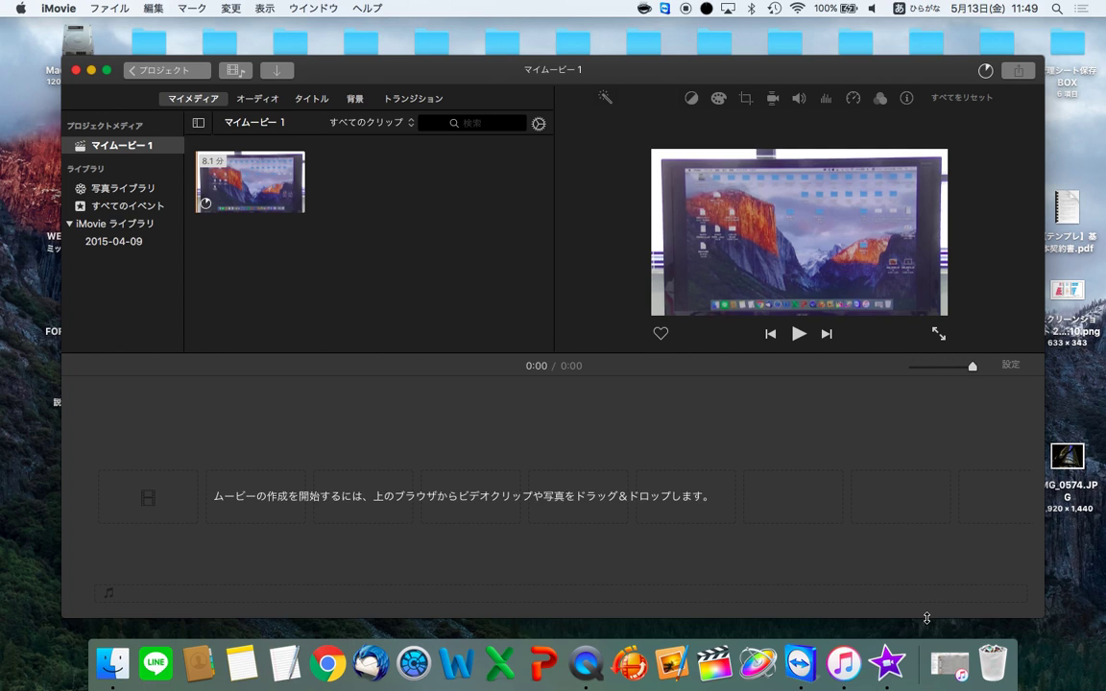
Add the whole imported 8.1-minute clip to the empty timeline and briefly play the movie
{"action": "left_click", "coordinate": [237, 192]}
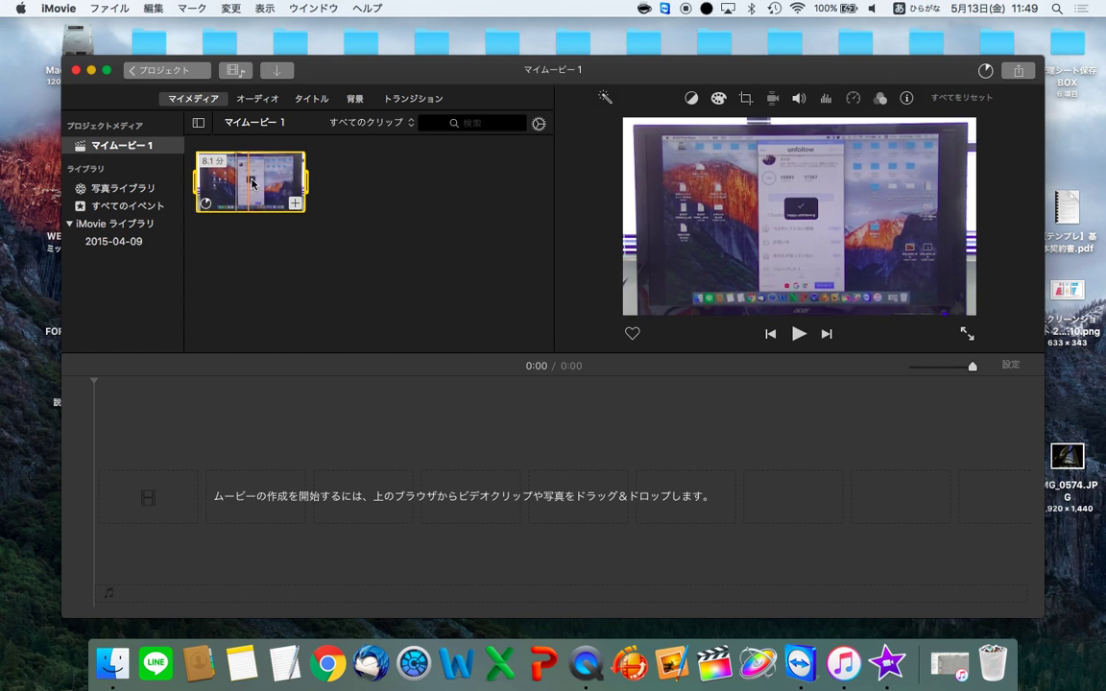
{"action": "left_click_drag", "start_coordinate": [269, 188], "coordinate": [219, 465]}
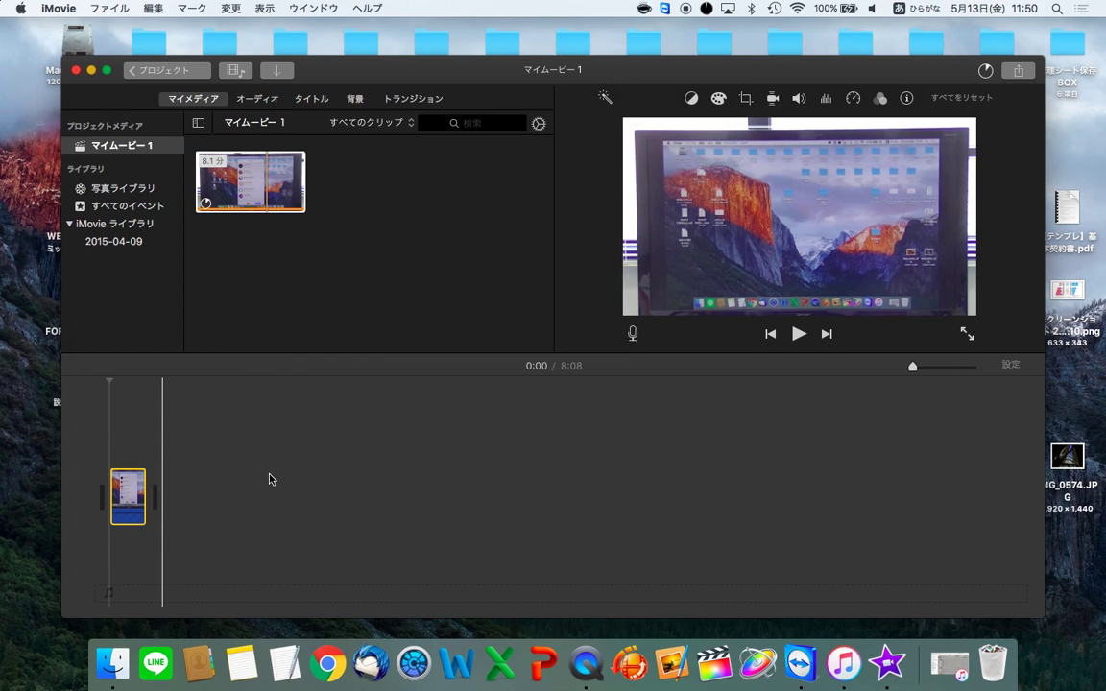
{"action": "left_click", "coordinate": [113, 442]}
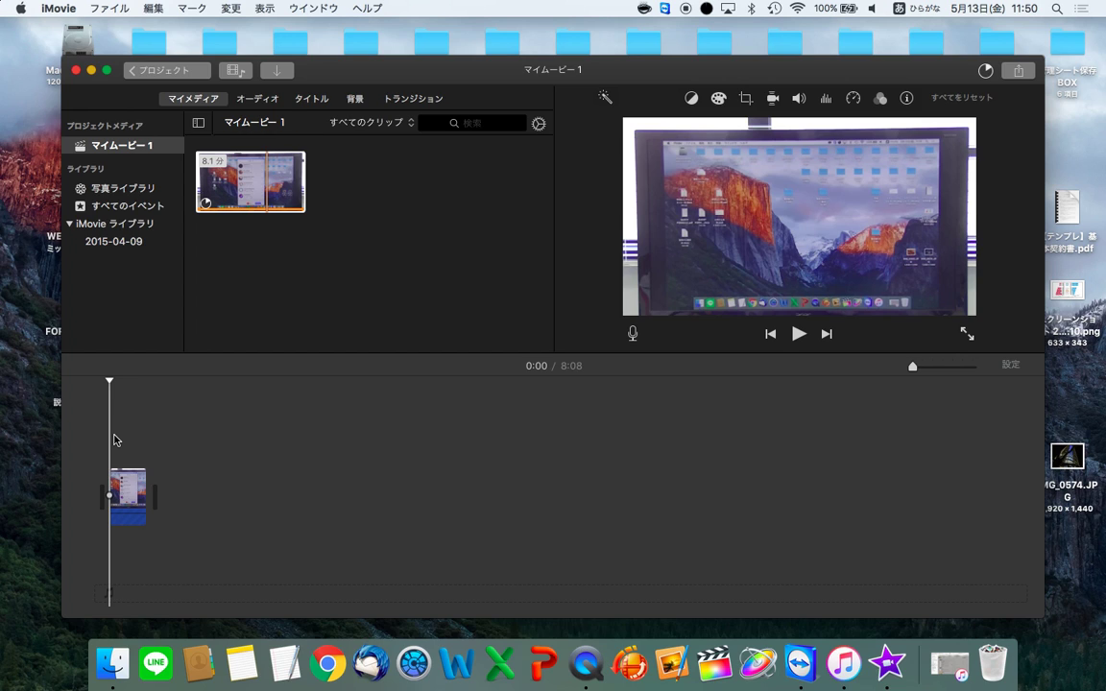
{"action": "key", "text": "space"}
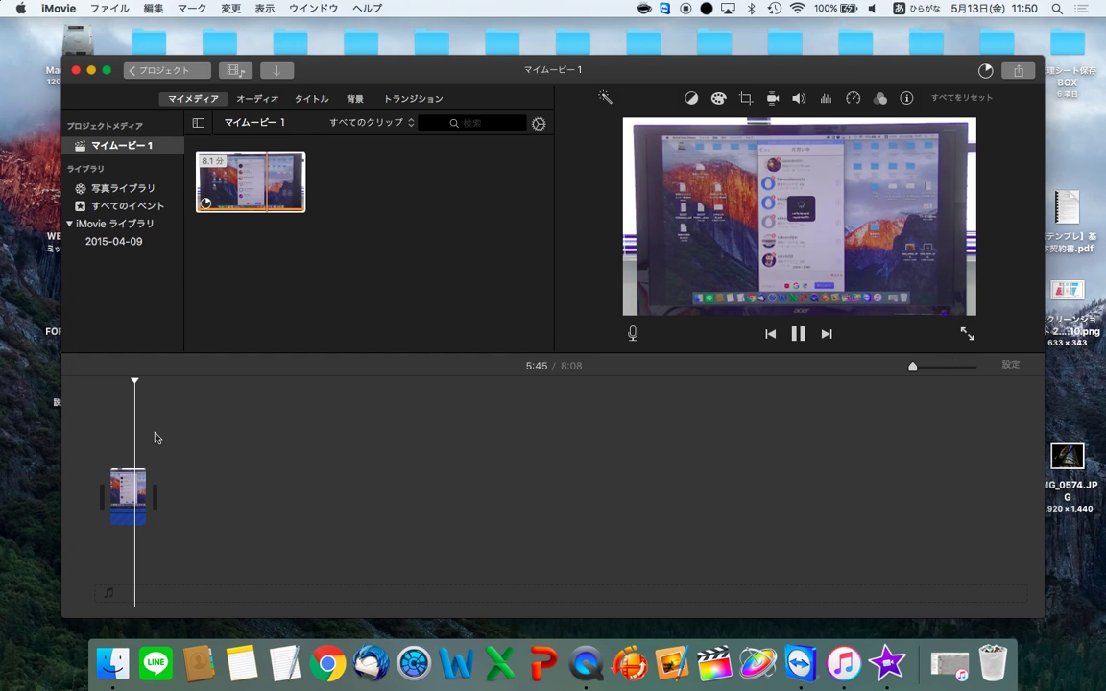
{"action": "key", "text": "space"}
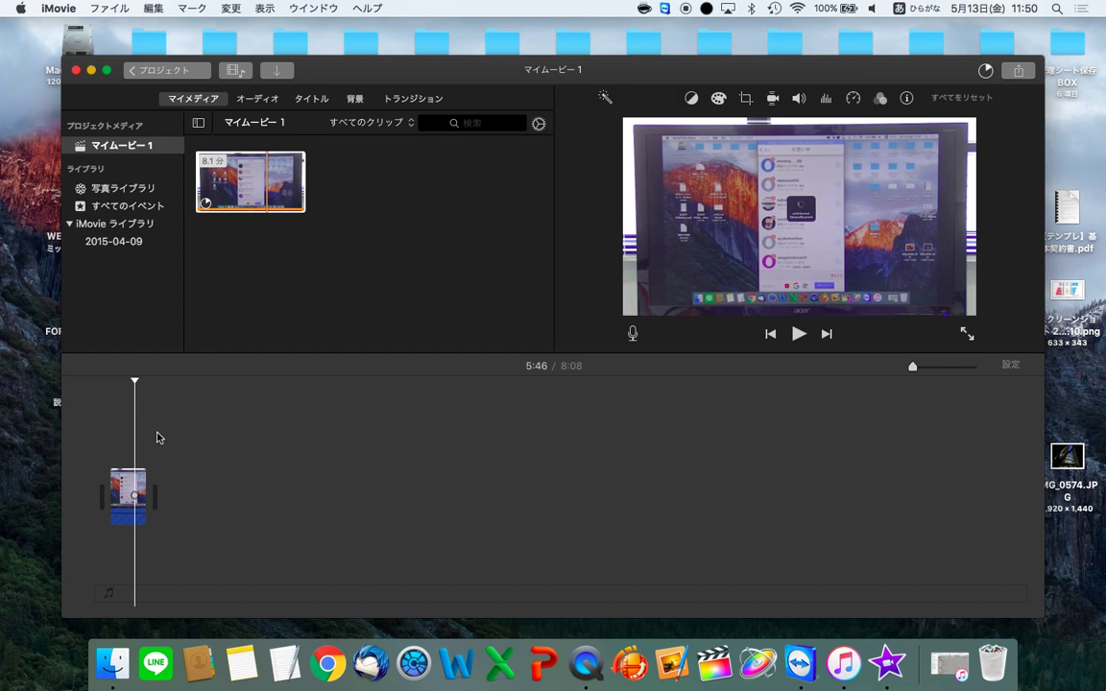
{"action": "left_click", "coordinate": [265, 7]}
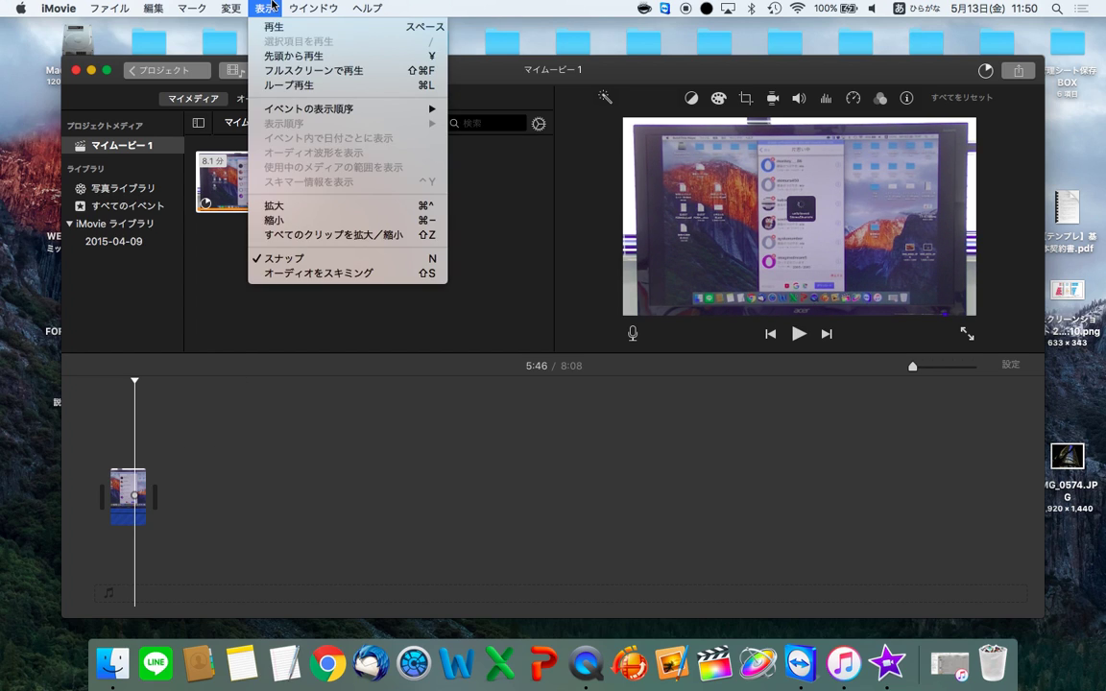
{"action": "mouse_move", "coordinate": [242, 5]}
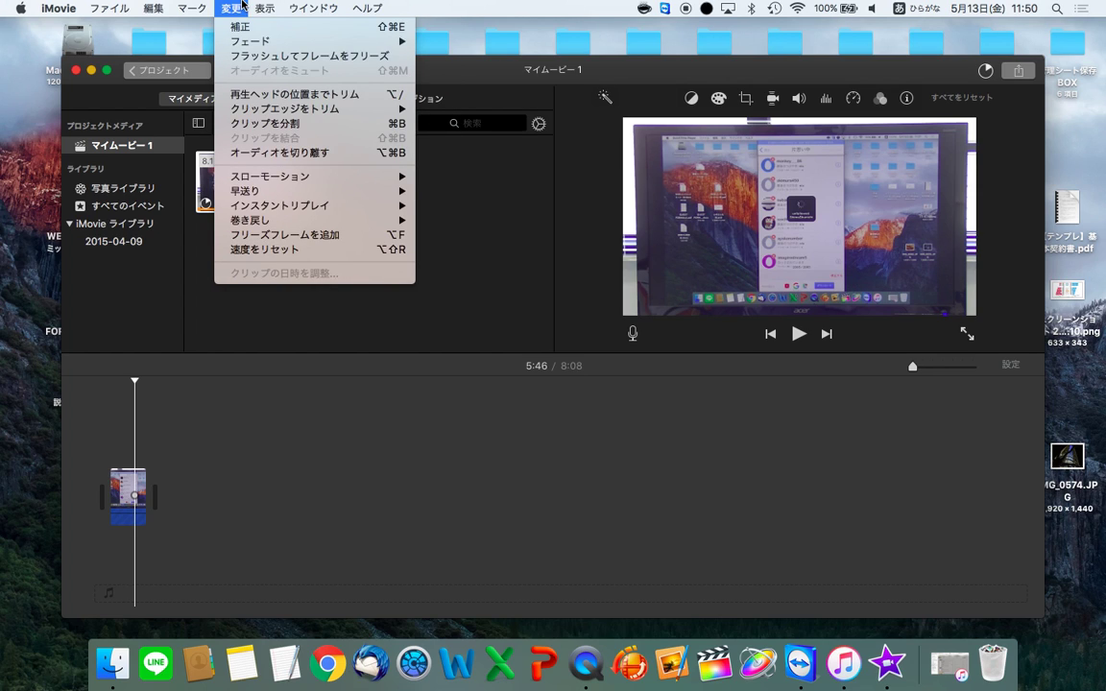
{"action": "mouse_move", "coordinate": [206, 5]}
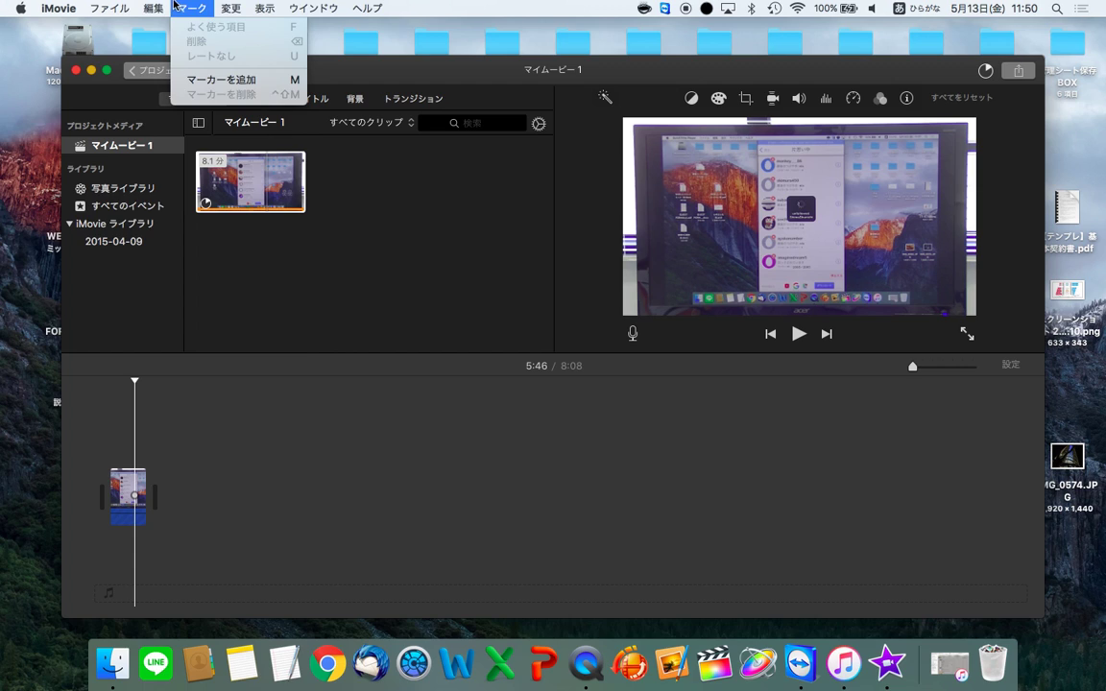
{"action": "mouse_move", "coordinate": [150, 4]}
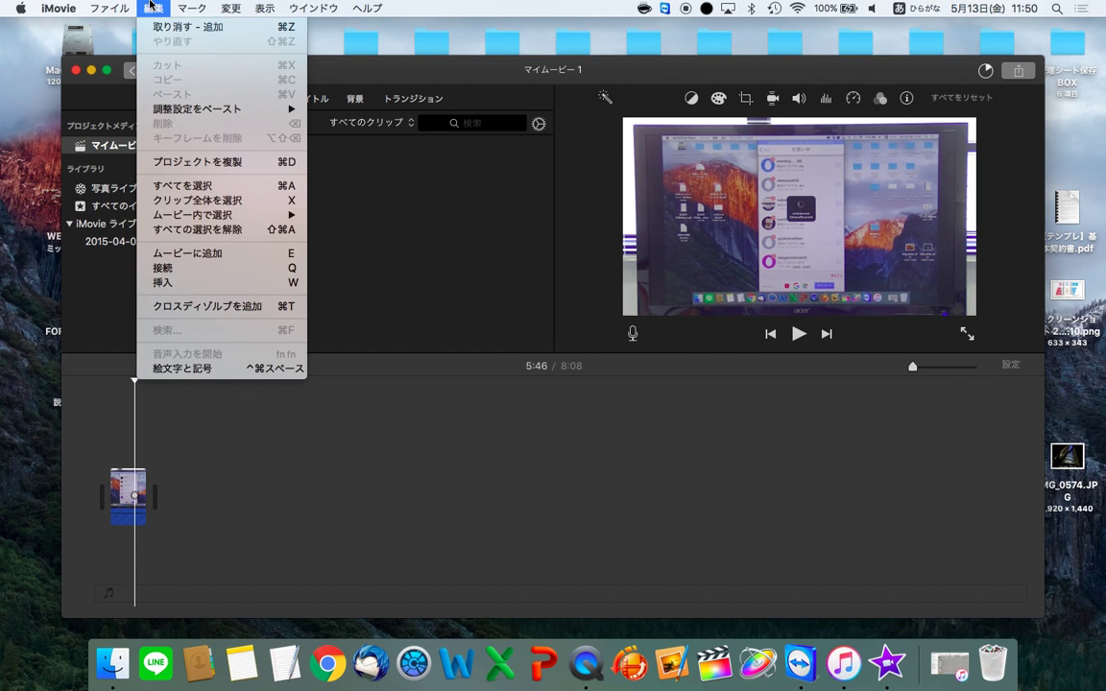
{"action": "mouse_move", "coordinate": [115, 6]}
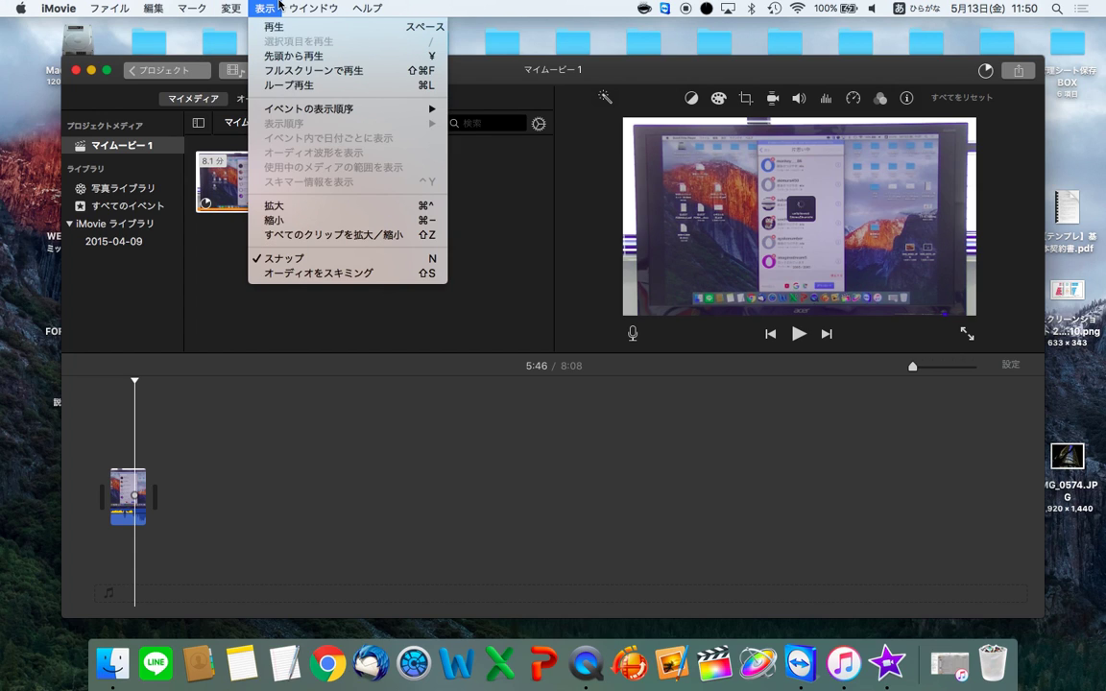
{"action": "mouse_move", "coordinate": [317, 6]}
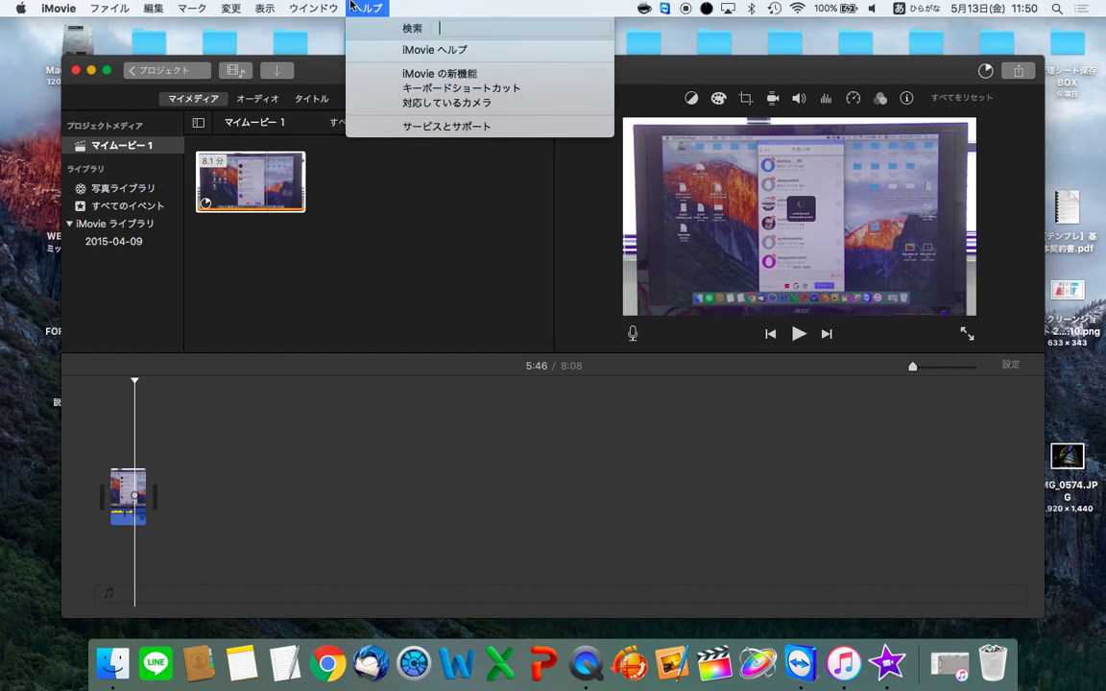
{"action": "left_click", "coordinate": [293, 437]}
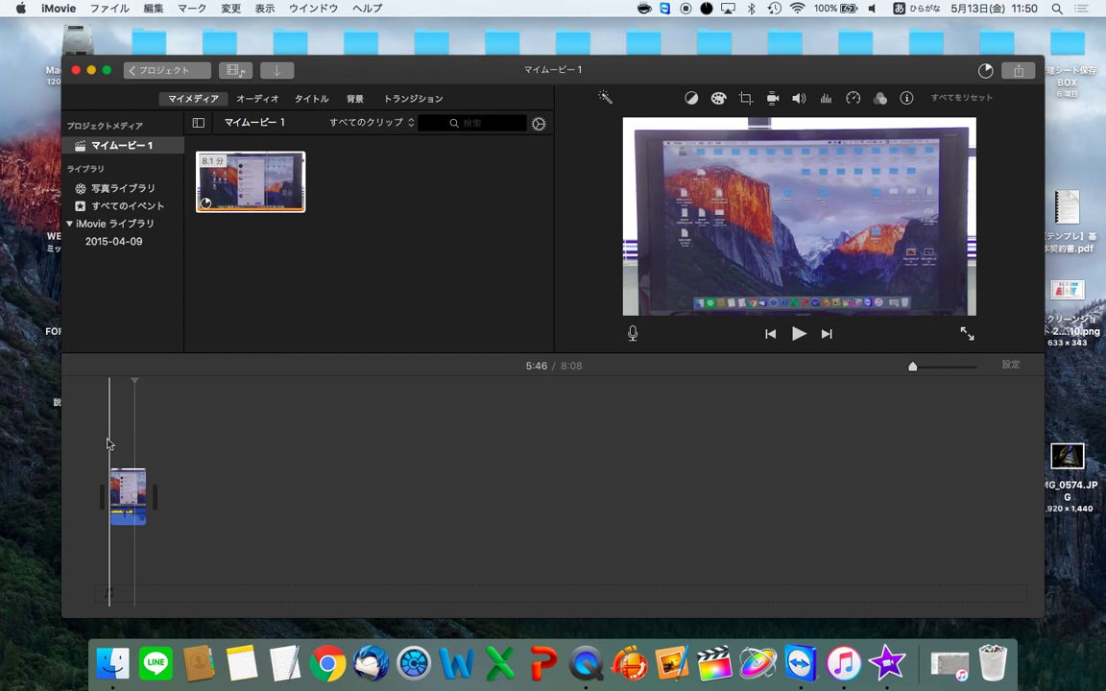
Play the movie from its start, jump to several points along the clip, and pause near the beginning
{"action": "key", "text": "space"}
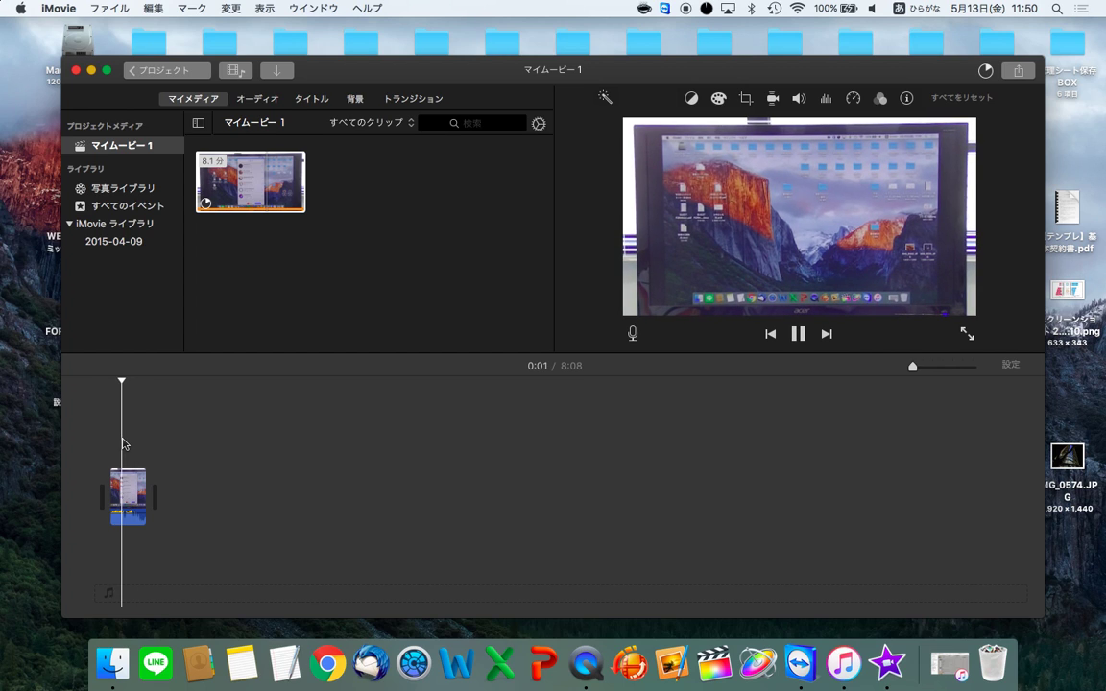
{"action": "left_click", "coordinate": [138, 448]}
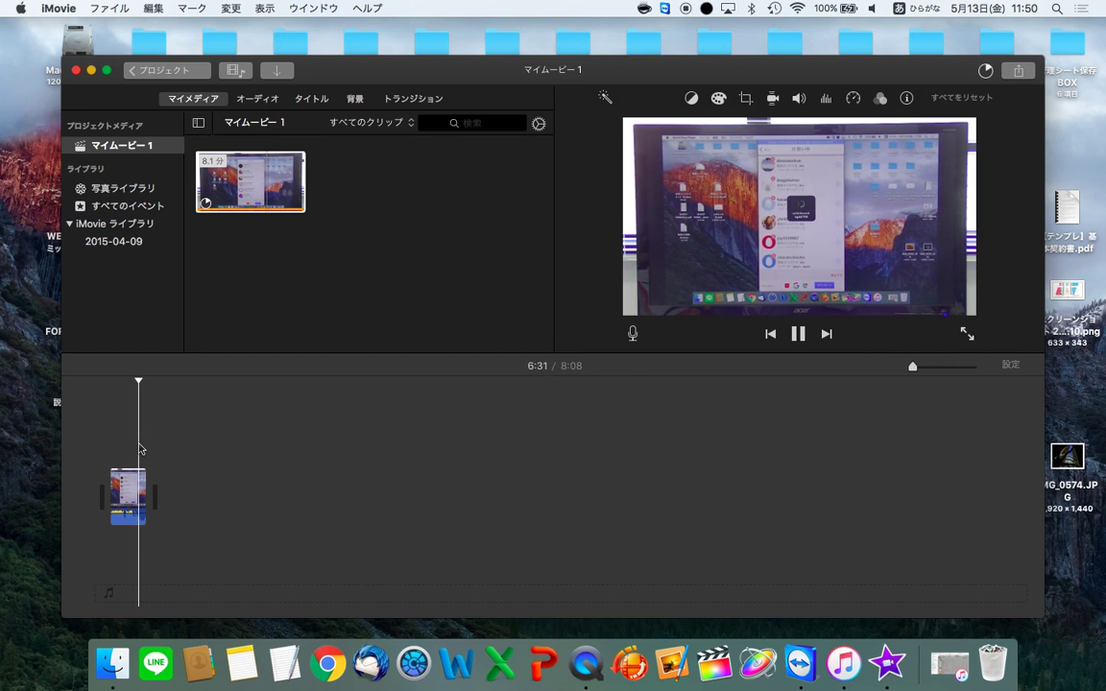
{"action": "left_click", "coordinate": [120, 443]}
{"action": "left_click", "coordinate": [133, 444]}
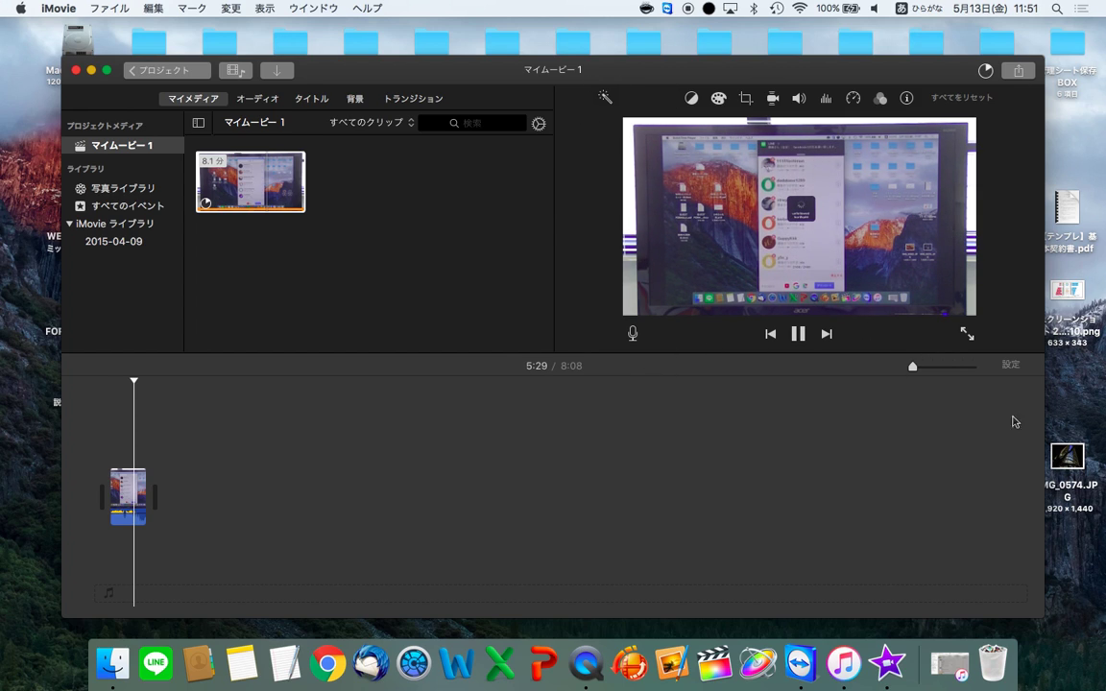
{"action": "left_click", "coordinate": [100, 404]}
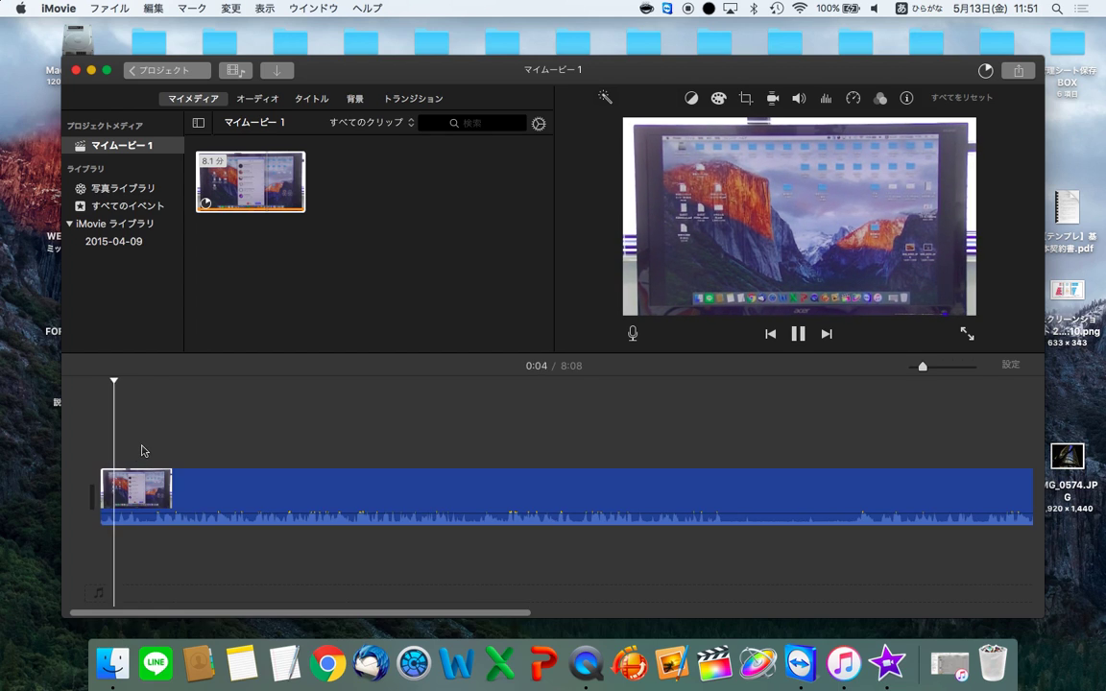
{"action": "key", "text": "space"}
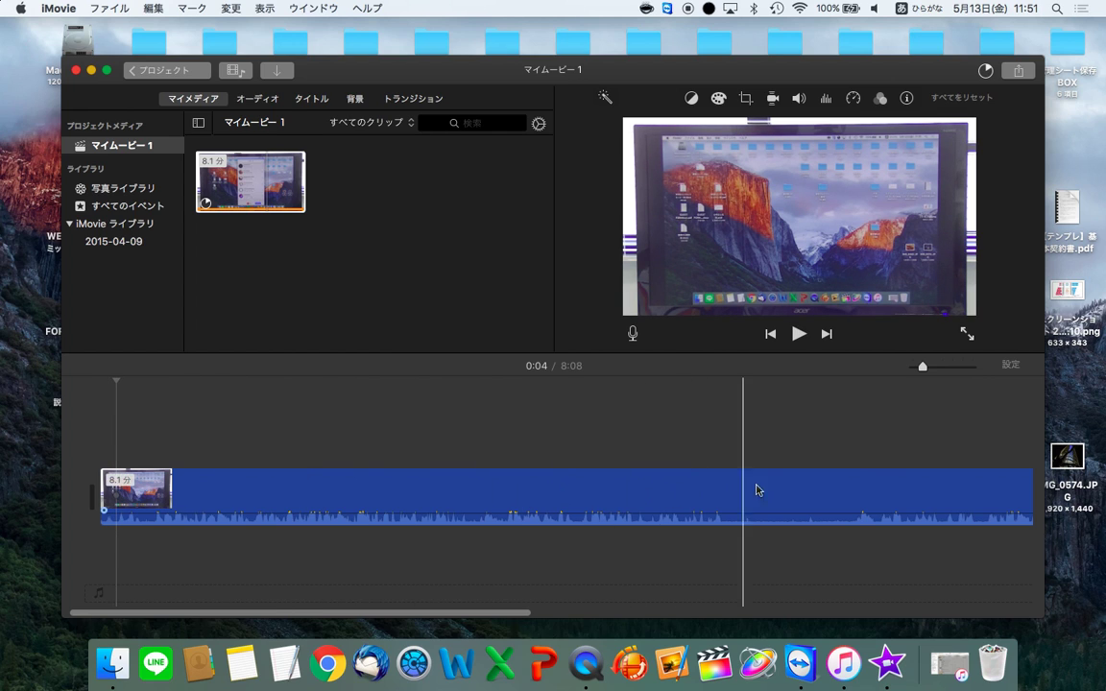
Compare the clip at several timeline zoom levels, from maximum to minimum, and preview different points along it
{"action": "left_click_drag", "start_coordinate": [923, 367], "coordinate": [970, 372]}
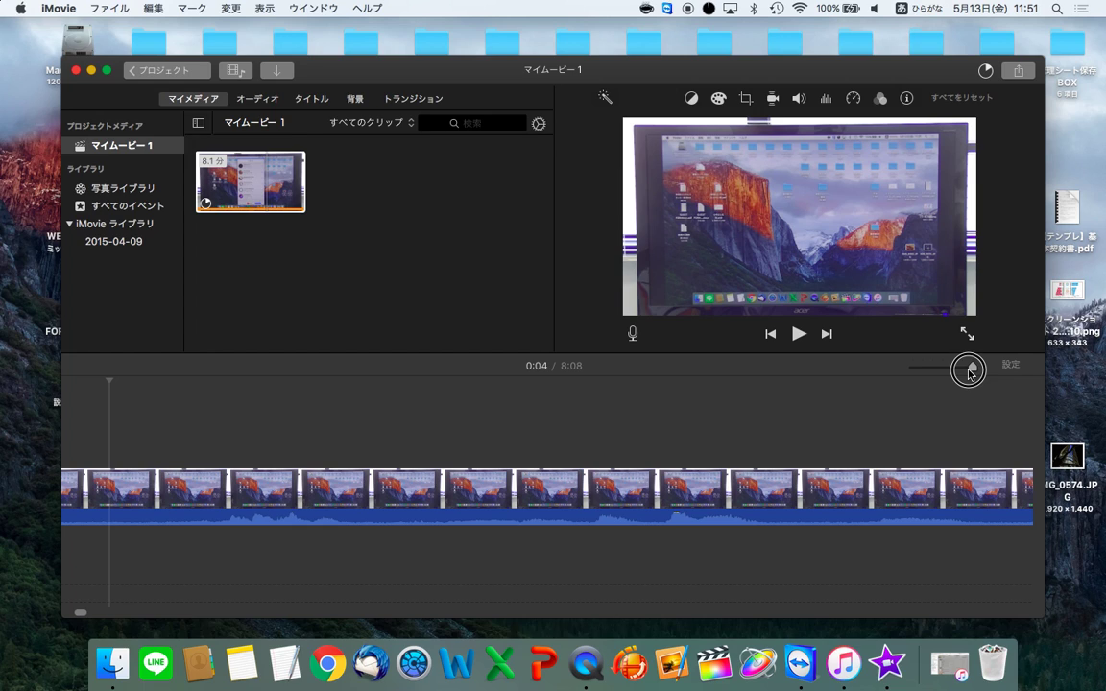
{"action": "left_click_drag", "start_coordinate": [970, 374], "coordinate": [931, 367]}
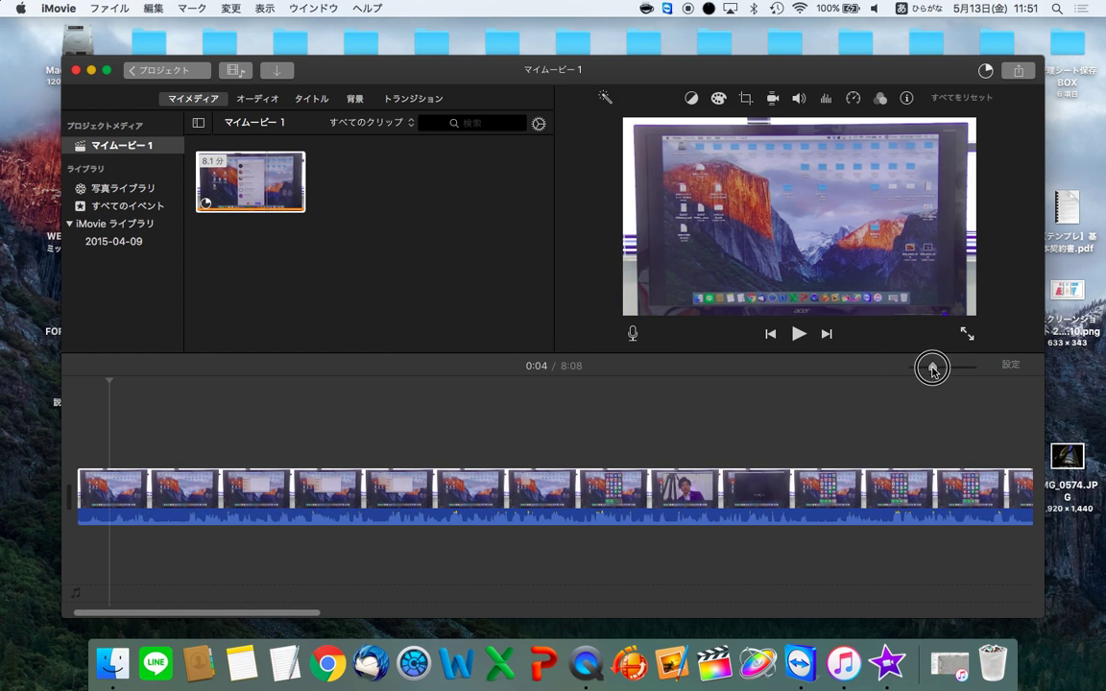
{"action": "left_click", "coordinate": [793, 438]}
{"action": "left_click", "coordinate": [708, 433]}
{"action": "left_click", "coordinate": [620, 434]}
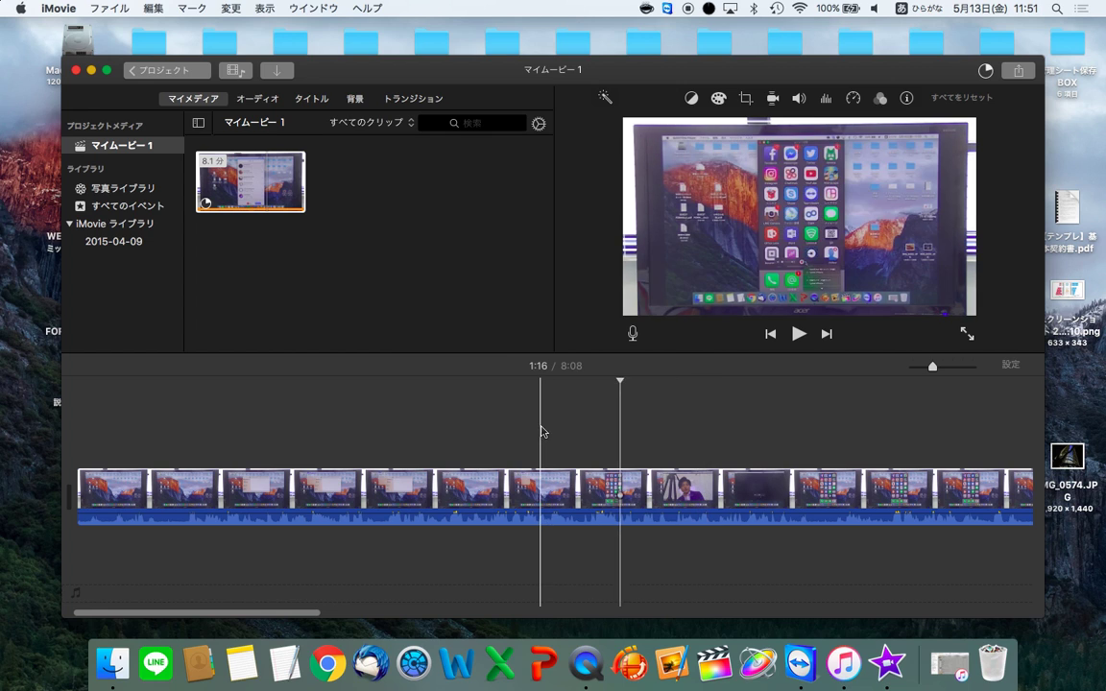
{"action": "left_click", "coordinate": [542, 432]}
{"action": "scroll", "coordinate": [447, 417], "scroll_direction": "left", "scroll_amount": 3}
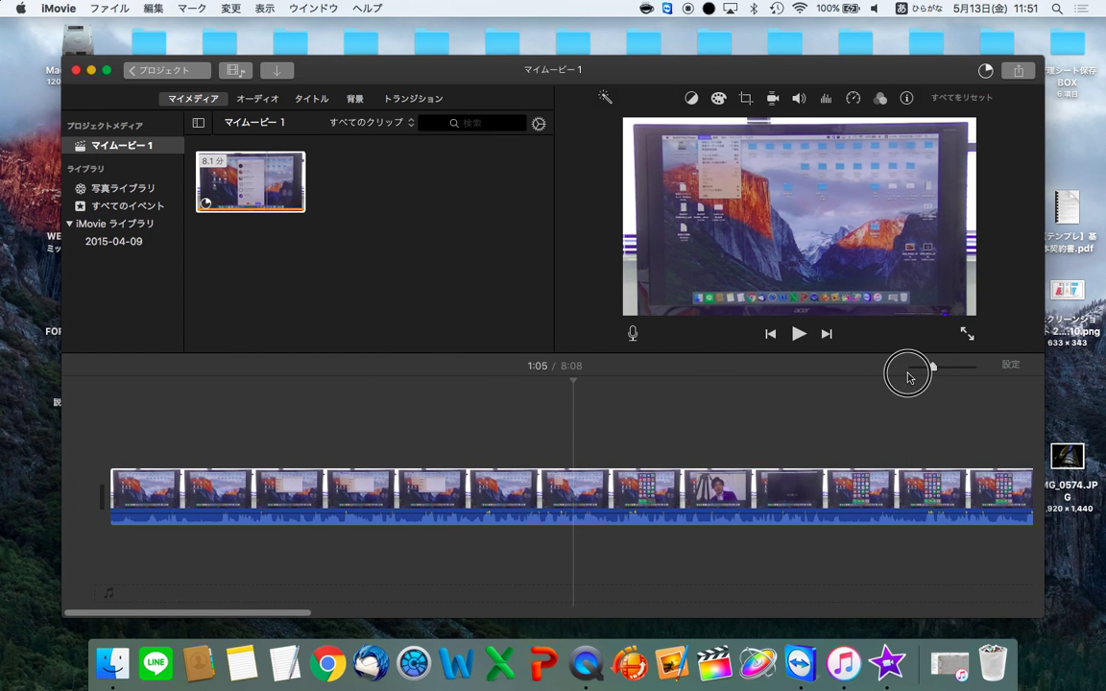
{"action": "left_click_drag", "start_coordinate": [932, 373], "coordinate": [882, 371]}
{"action": "left_click", "coordinate": [128, 476]}
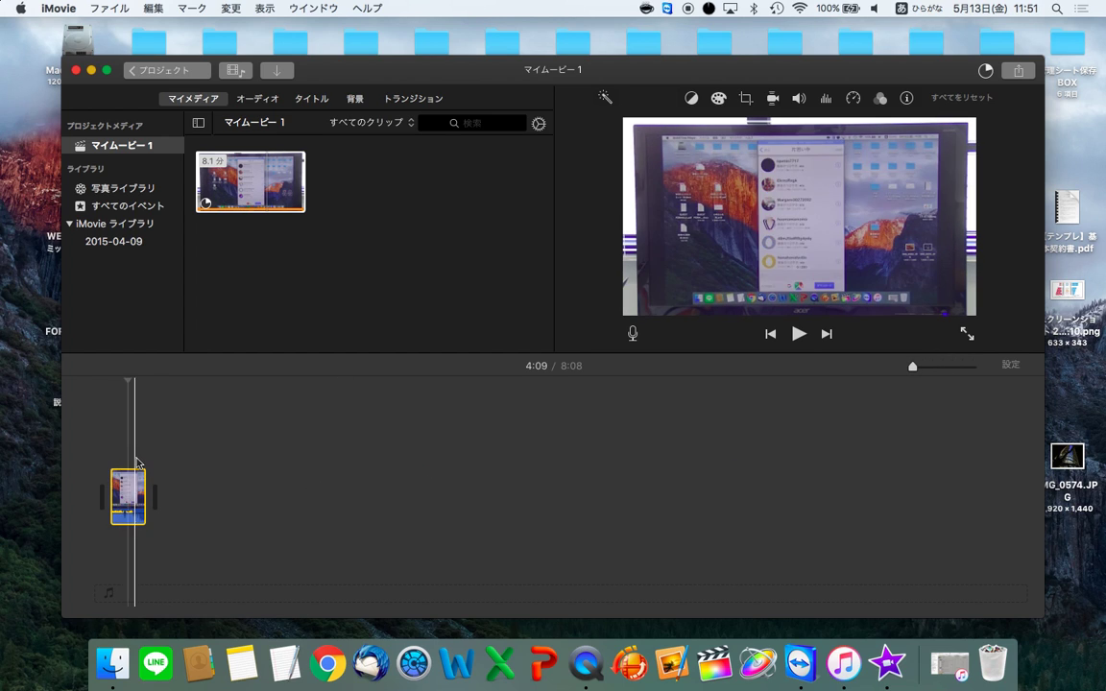
{"action": "left_click_drag", "start_coordinate": [914, 367], "coordinate": [929, 368]}
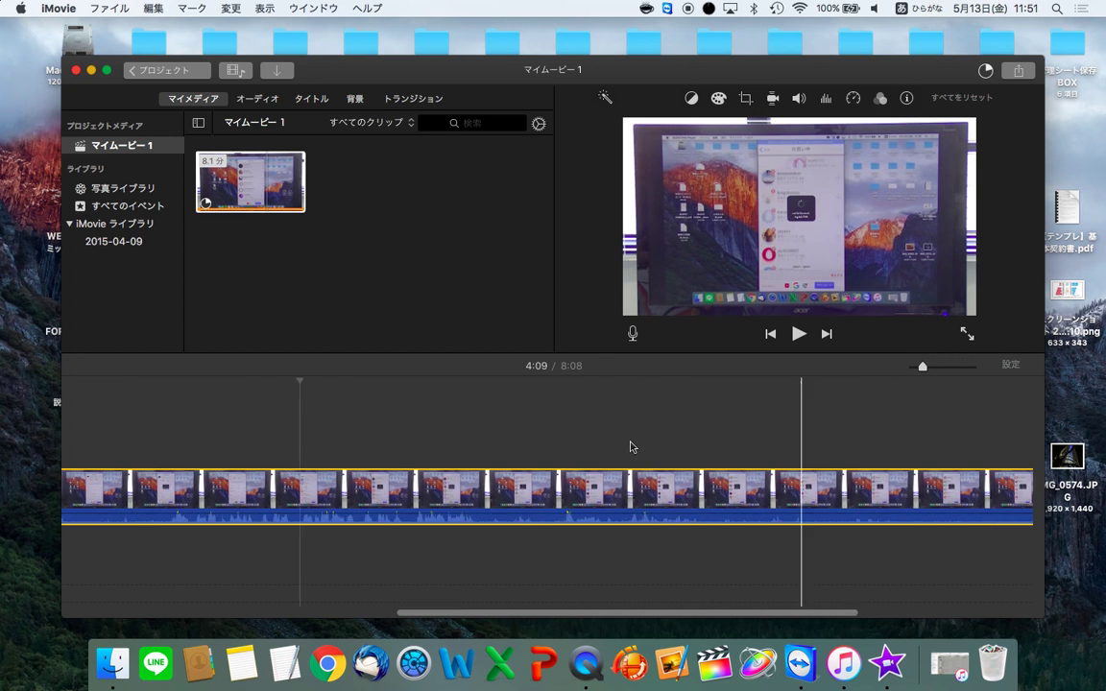
Play the clip from the start of the timeline and skip between several points in its opening section
{"action": "scroll", "coordinate": [635, 446], "scroll_direction": "left", "scroll_amount": 5}
{"action": "left_click", "coordinate": [108, 451]}
{"action": "key", "text": "space"}
{"action": "left_click", "coordinate": [135, 388]}
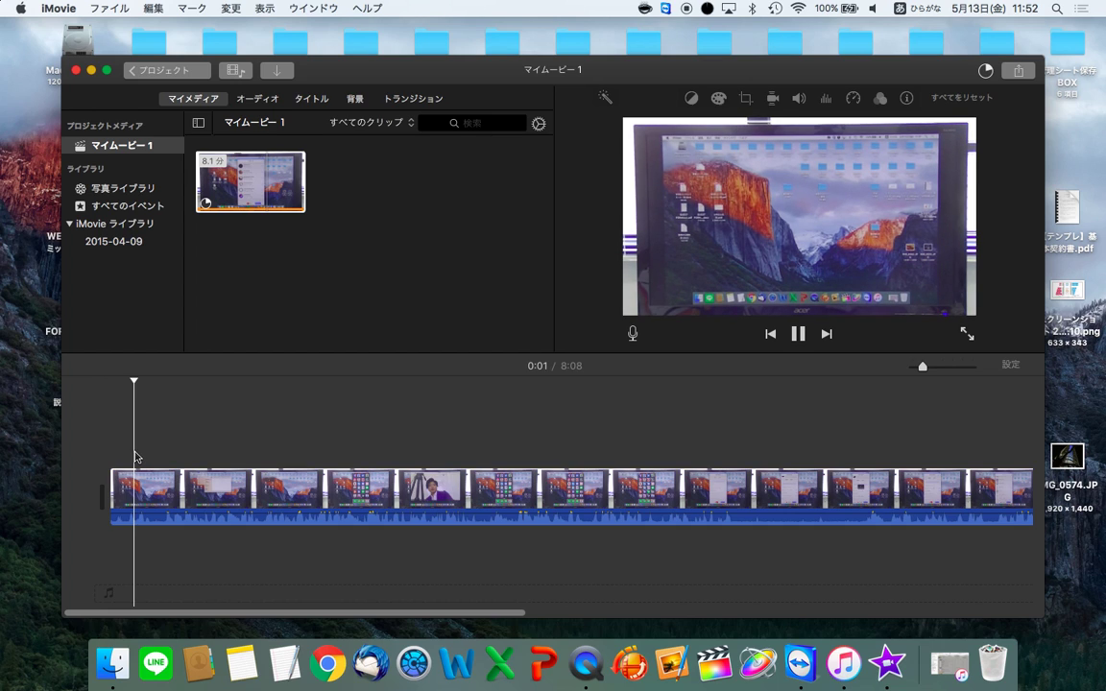
{"action": "left_click", "coordinate": [174, 448]}
{"action": "left_click", "coordinate": [264, 446]}
{"action": "left_click", "coordinate": [298, 446]}
{"action": "left_click", "coordinate": [241, 445]}
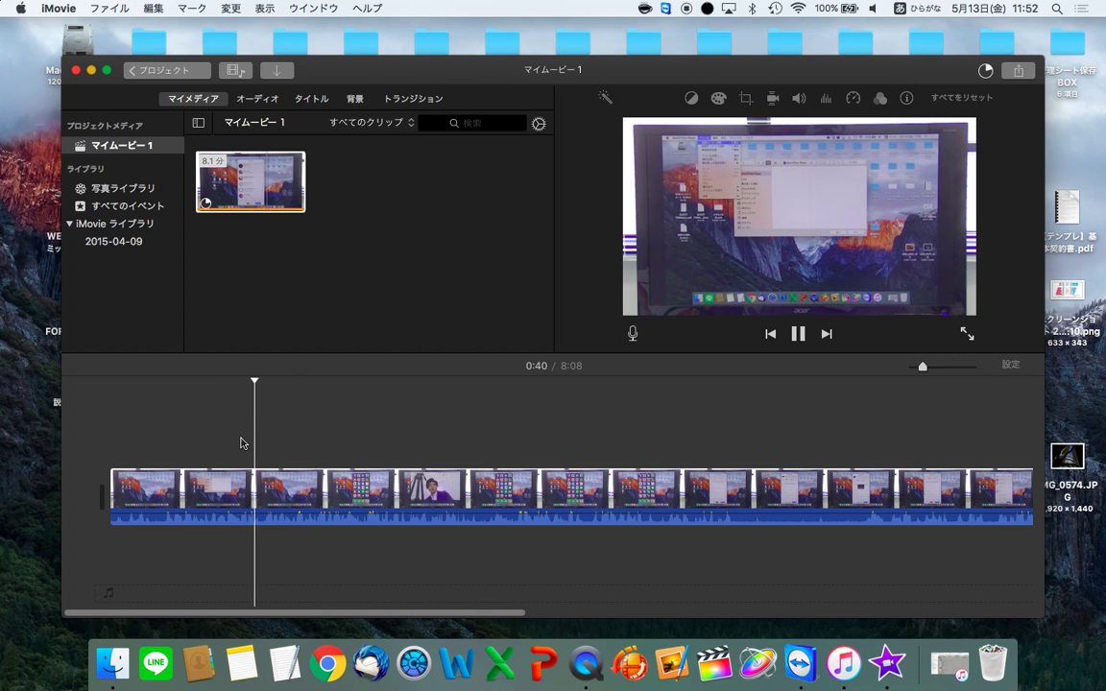
Preview several points in the clip's opening section and return playback to the start of the movie
{"action": "left_click", "coordinate": [265, 442]}
{"action": "left_click", "coordinate": [317, 441]}
{"action": "left_click", "coordinate": [235, 434]}
{"action": "key", "text": "Home"}
Lower the system sound volume by several levels while the movie plays
{"action": "key", "text": "XF86AudioRaiseVolume"}
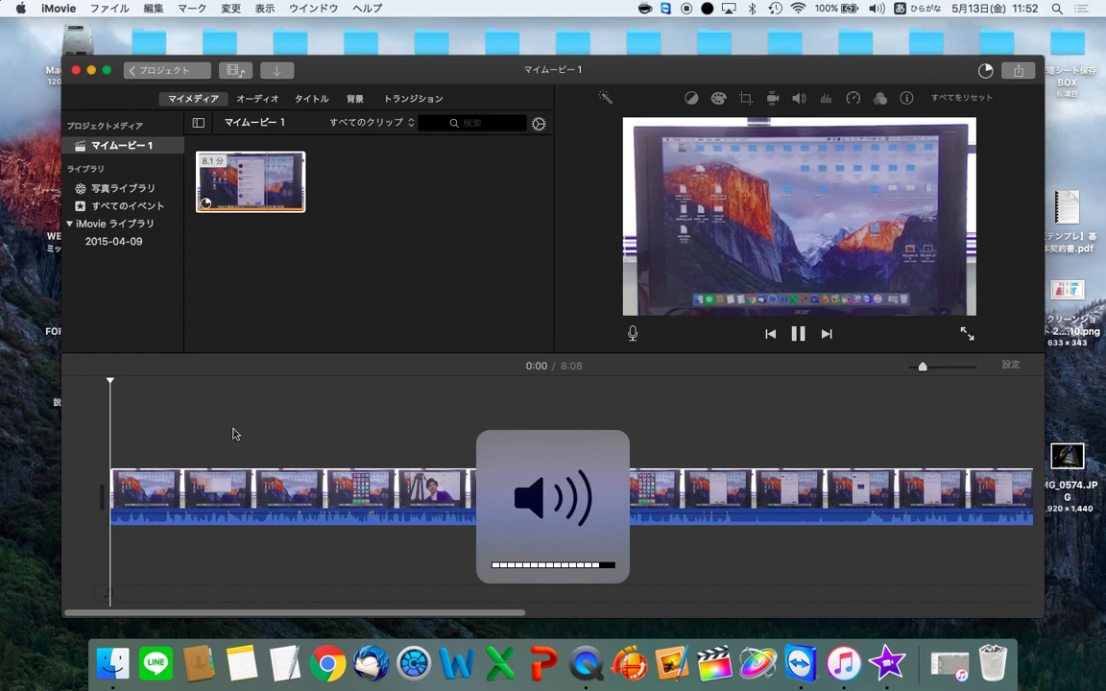
{"action": "key", "text": "XF86AudioLowerVolume"}
{"action": "key", "text": "XF86AudioLowerVolume"}
{"action": "key", "text": "XF86AudioLowerVolume"}
{"action": "key", "text": "XF86AudioLowerVolume"}
{"action": "key", "text": "XF86AudioLowerVolume"}
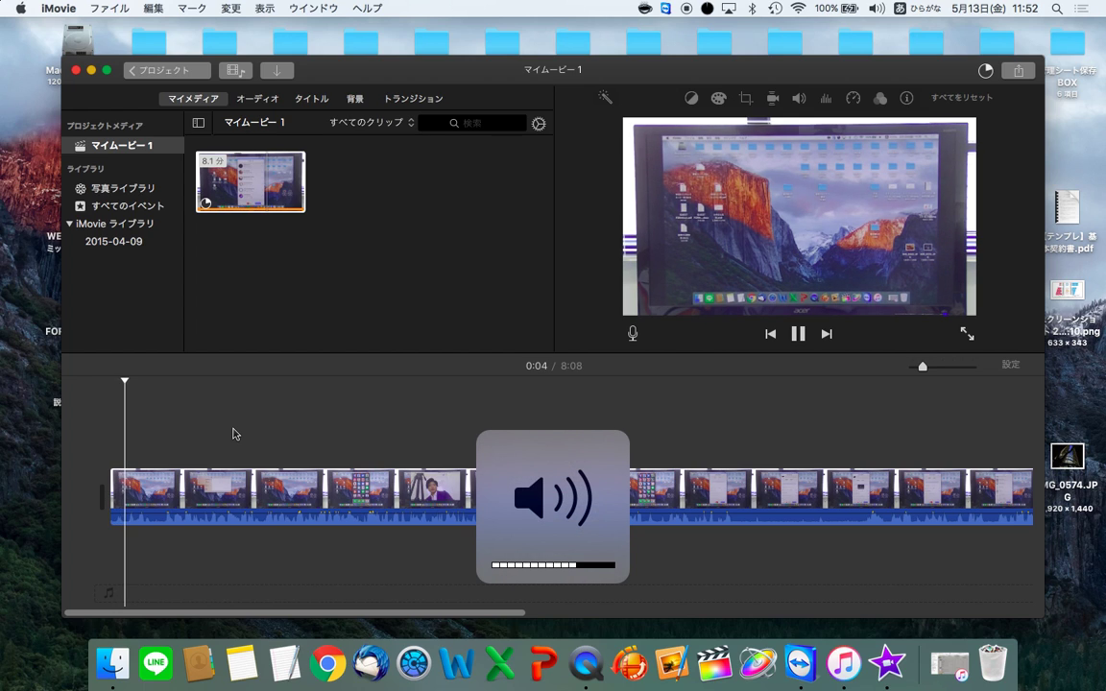
Play the movie from several points within its first 40 seconds and stop at 0:32
{"action": "left_click", "coordinate": [306, 410]}
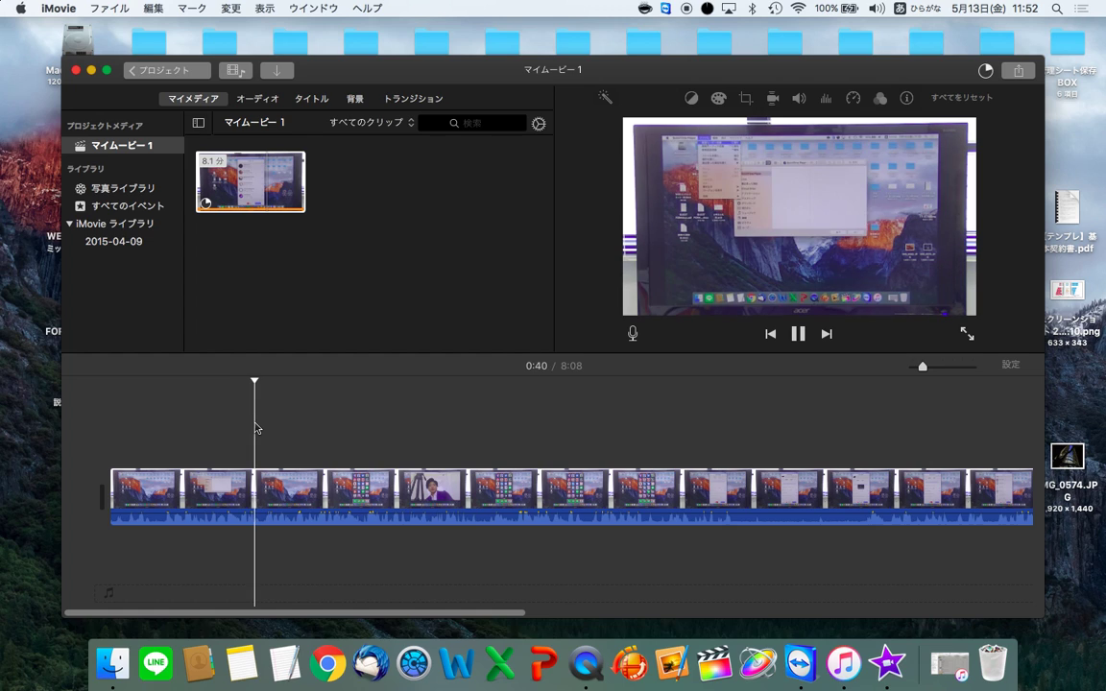
{"action": "left_click", "coordinate": [217, 429]}
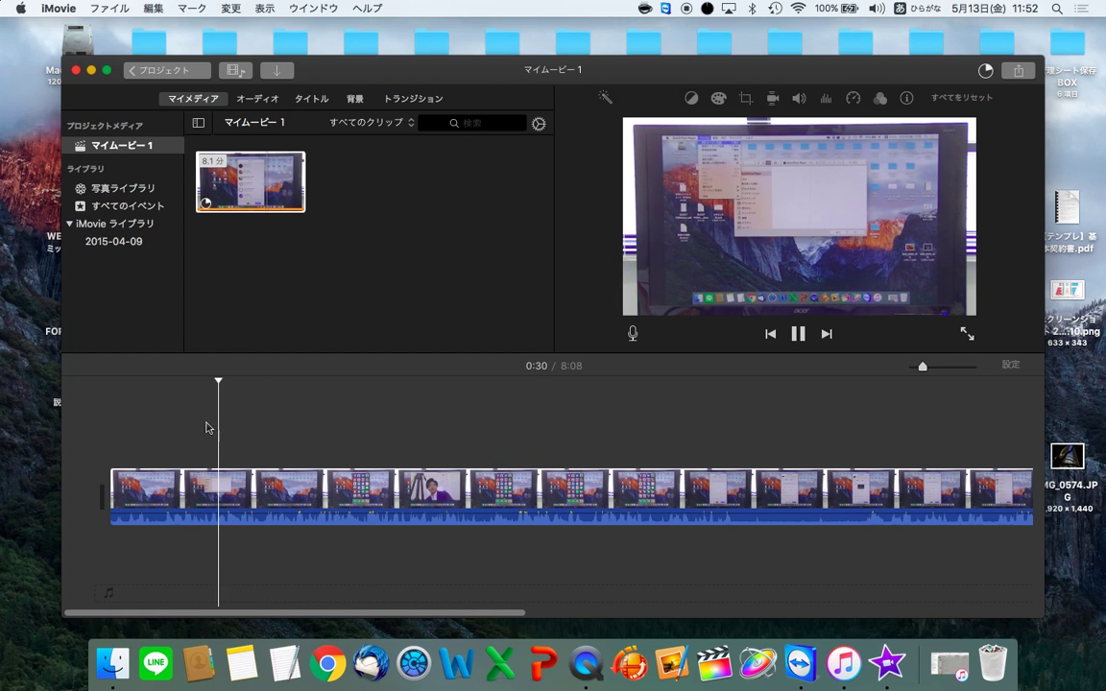
{"action": "left_click", "coordinate": [153, 426]}
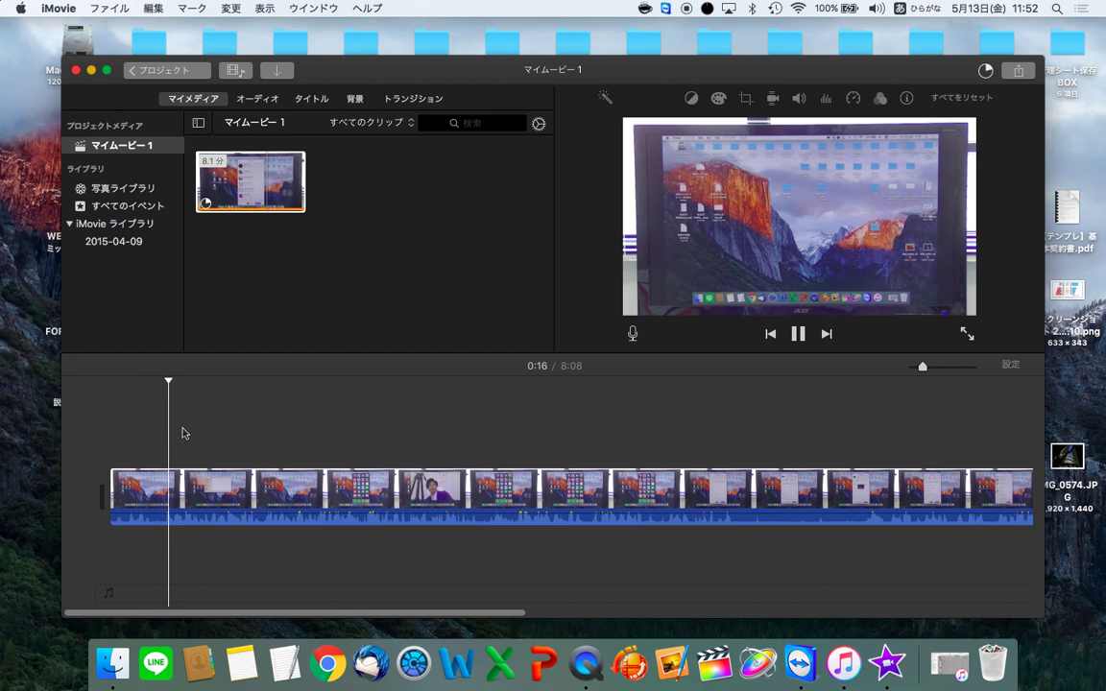
{"action": "left_click", "coordinate": [161, 445]}
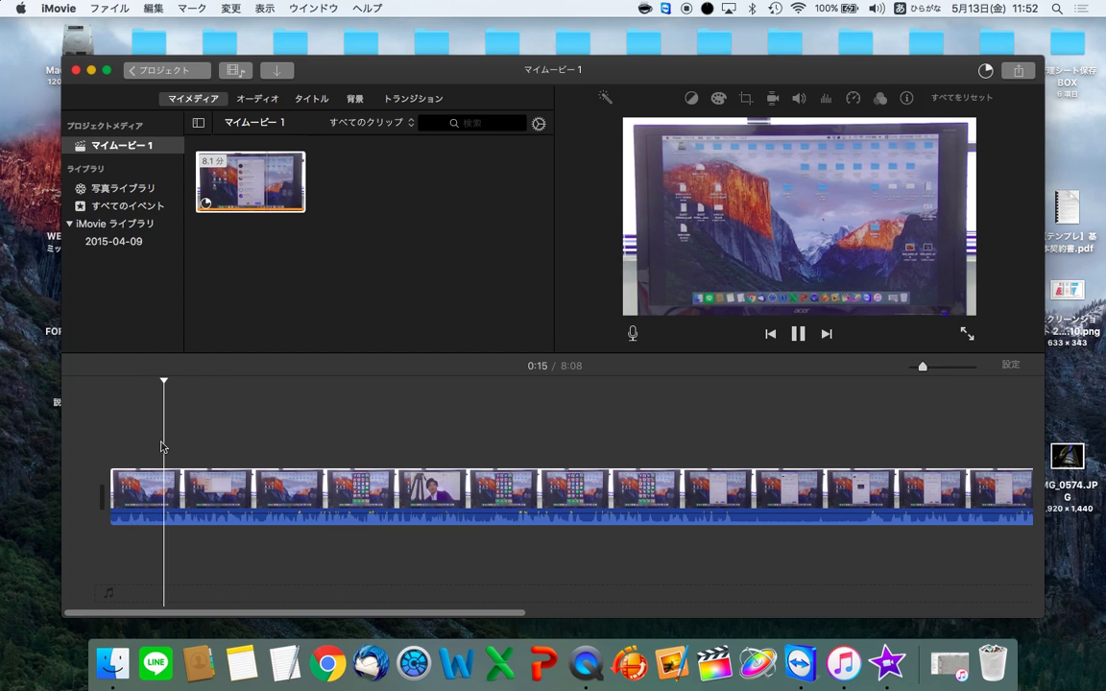
{"action": "left_click", "coordinate": [117, 447]}
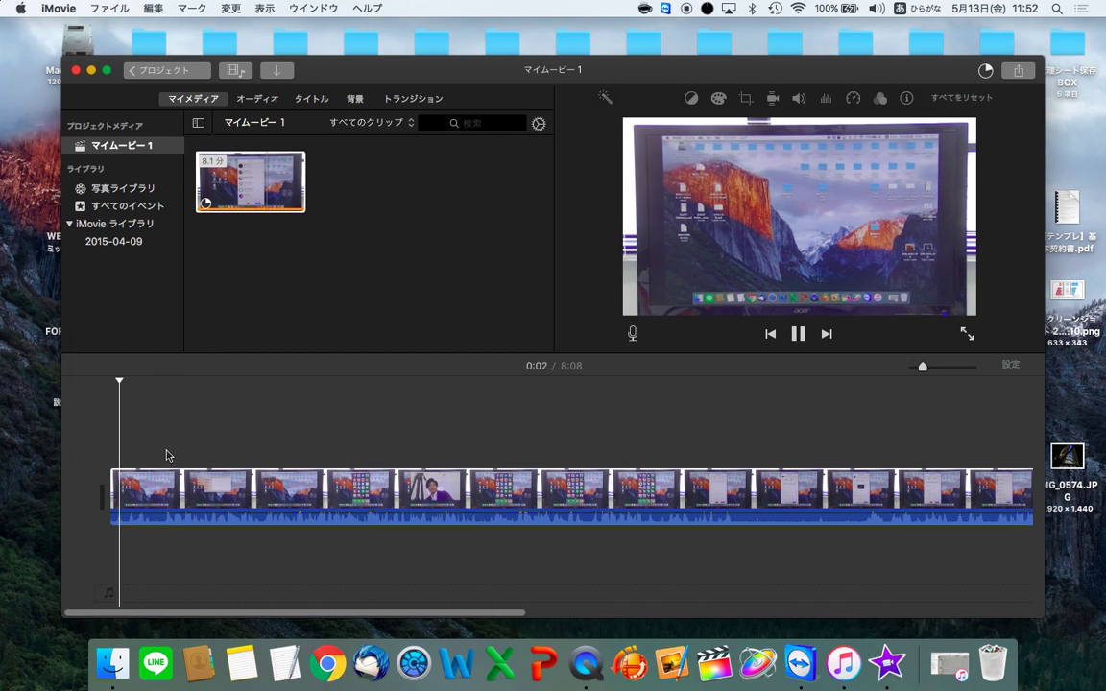
{"action": "left_click", "coordinate": [171, 423]}
{"action": "left_click", "coordinate": [159, 423]}
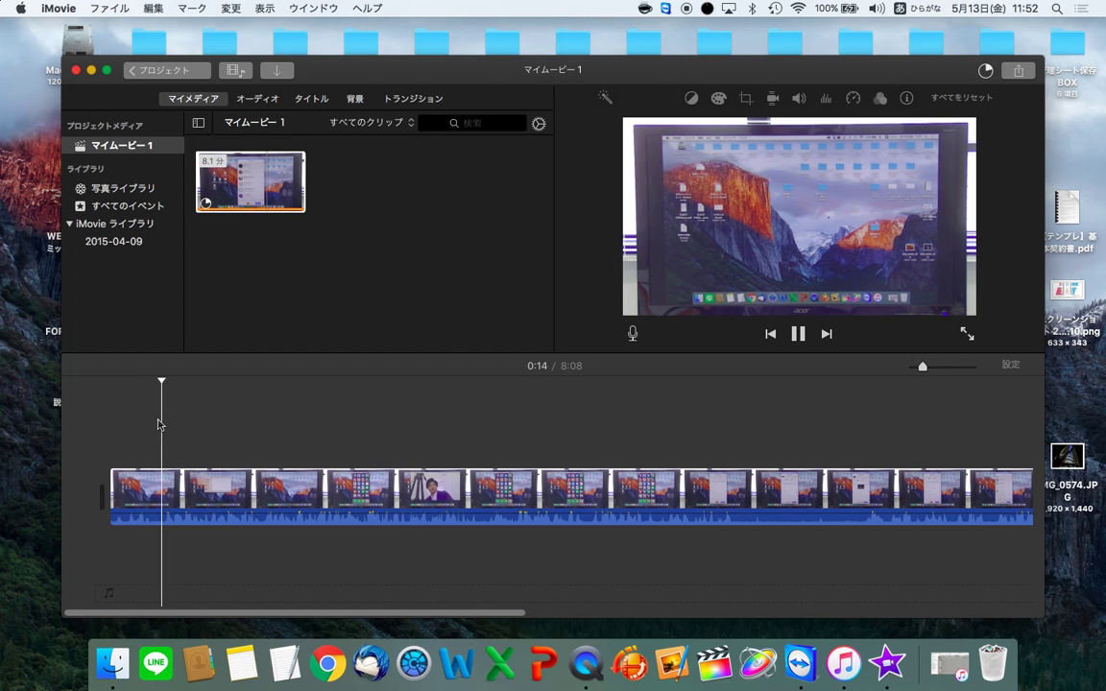
{"action": "key", "text": "space"}
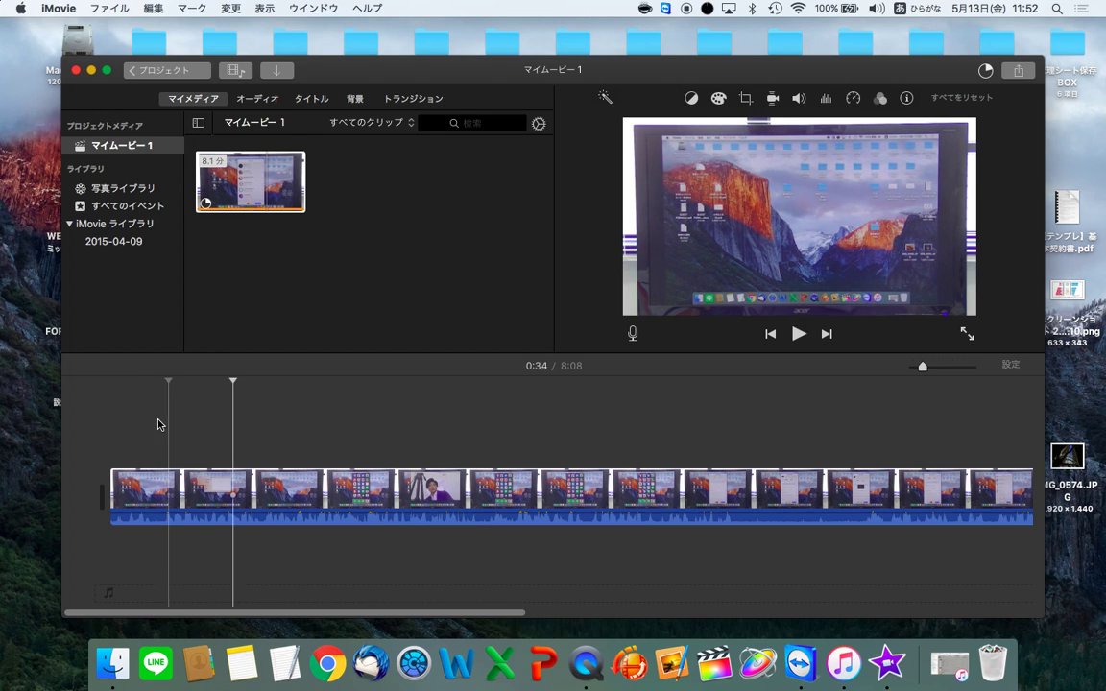
{"action": "key", "text": "j"}
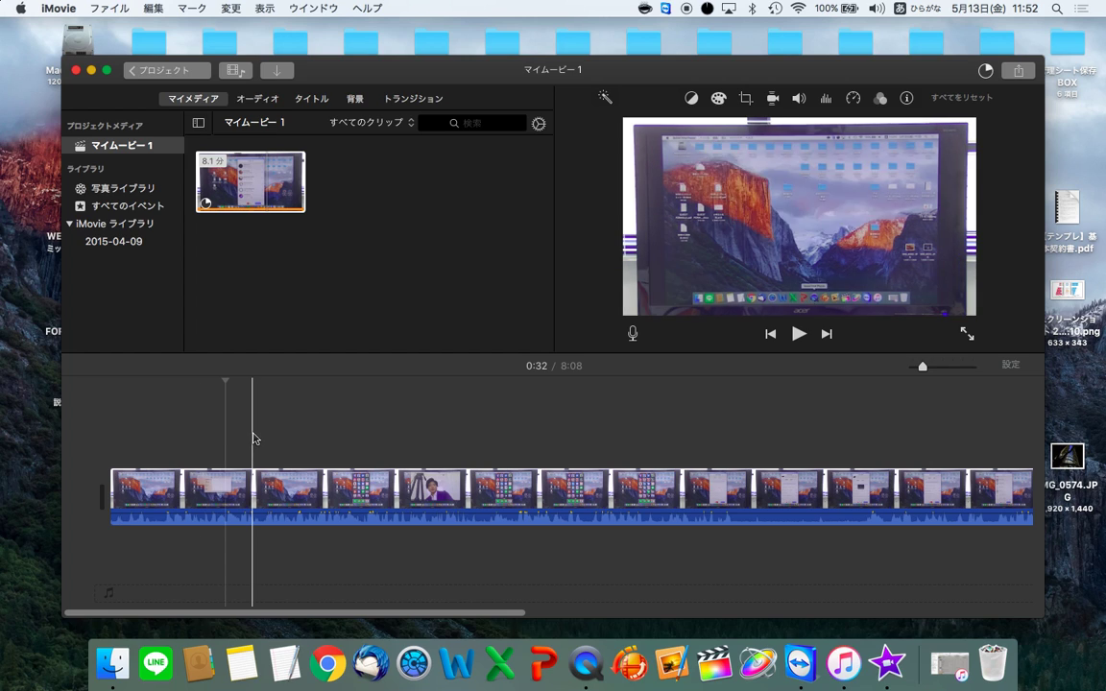
Select the timeline clip at the 0:32 playhead position and review the editing commands available for it
{"action": "right_click", "coordinate": [223, 488]}
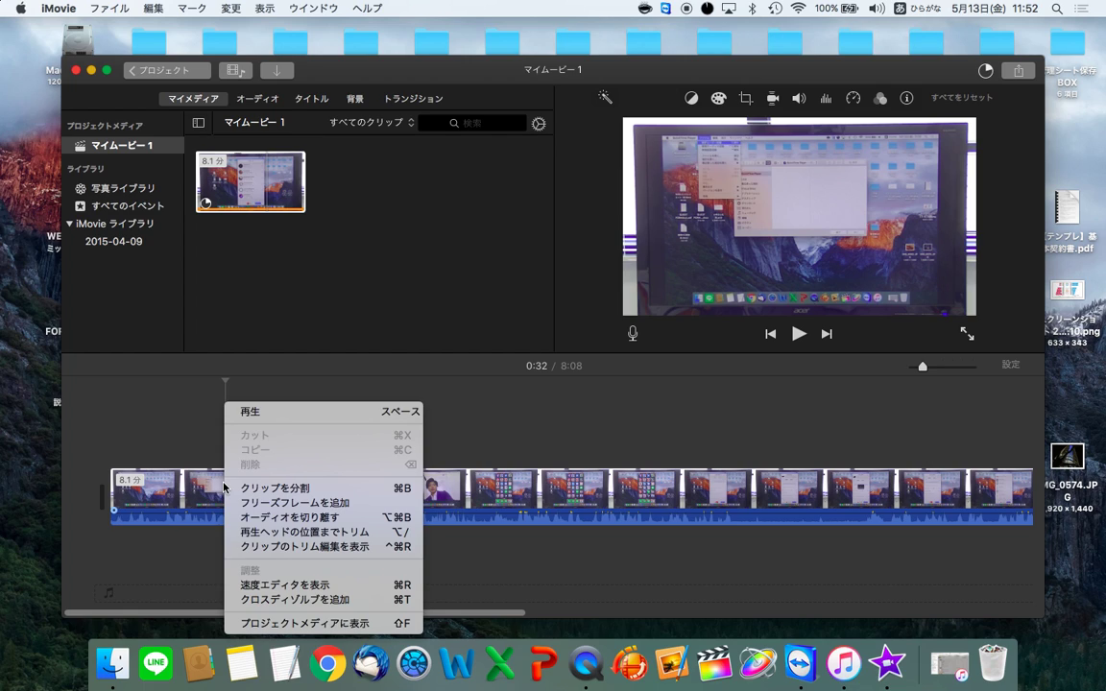
{"action": "left_click", "coordinate": [226, 398]}
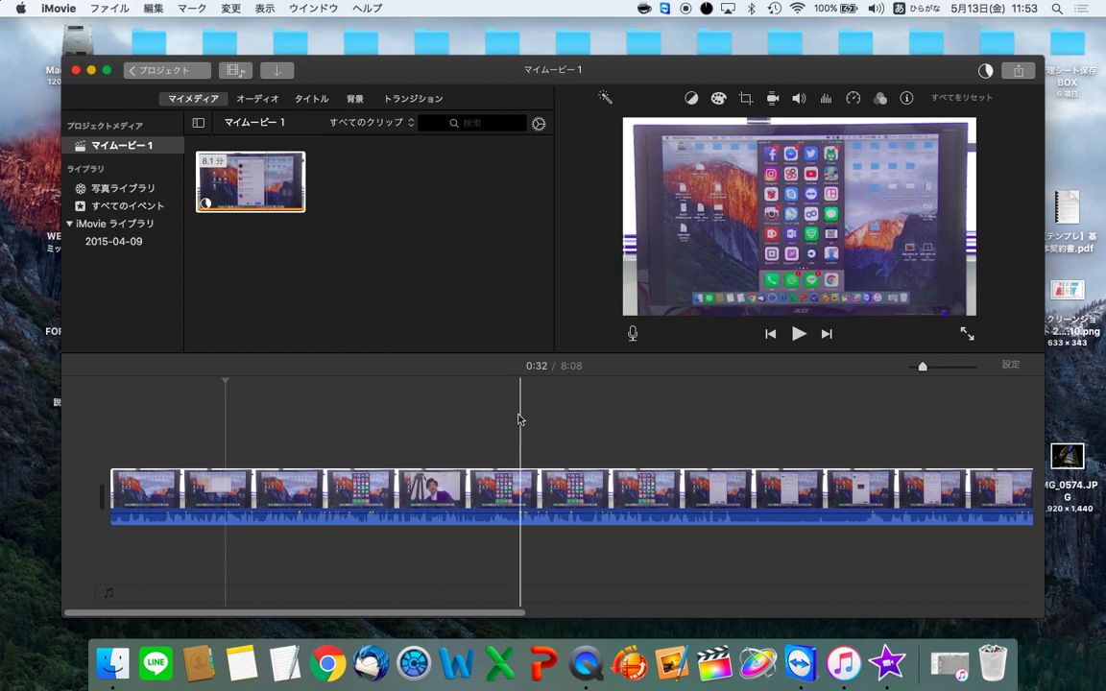
{"action": "left_click", "coordinate": [226, 514]}
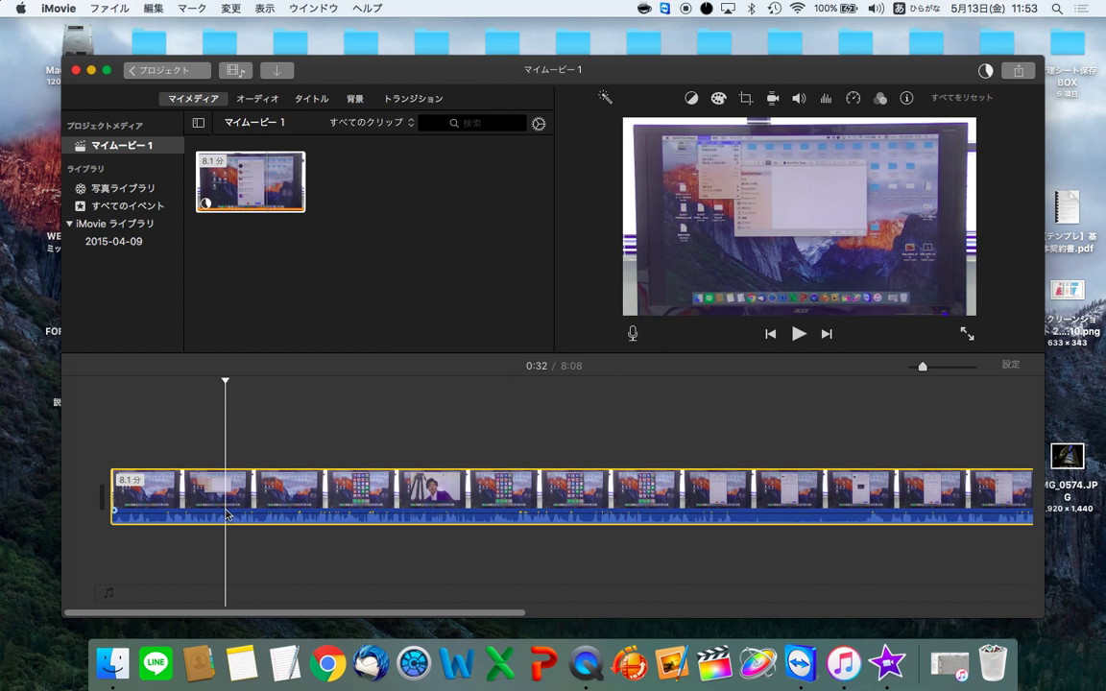
{"action": "right_click", "coordinate": [227, 514]}
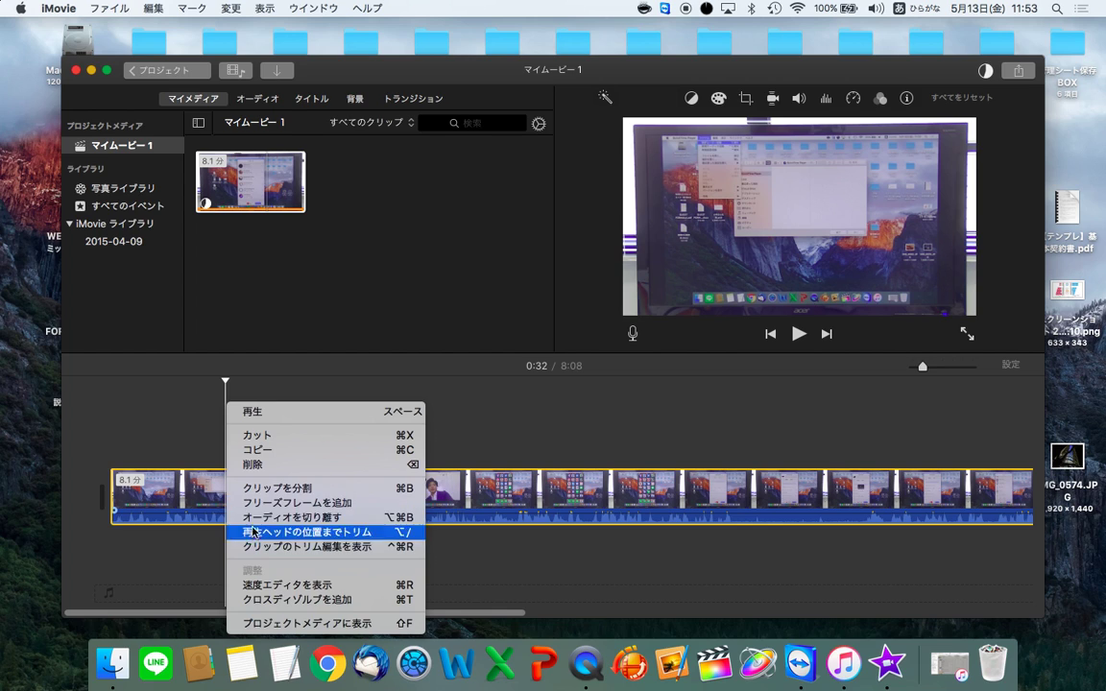
{"action": "left_click", "coordinate": [177, 391]}
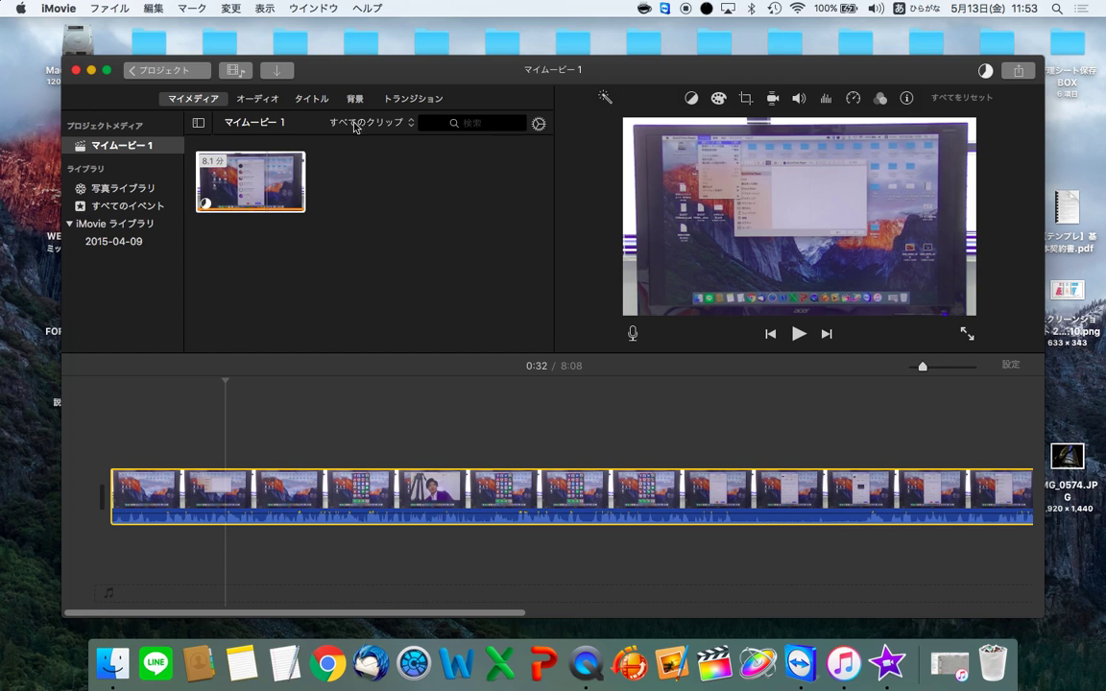
Look through the audio, title and transition libraries and return to the project's own media
{"action": "left_click", "coordinate": [257, 102]}
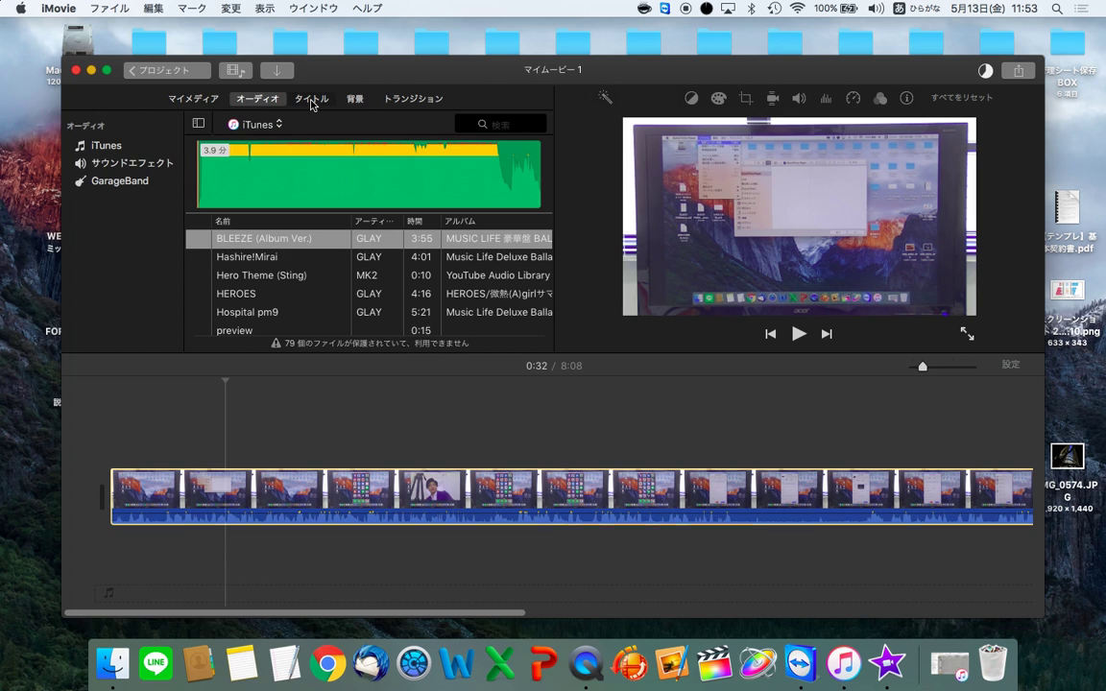
{"action": "key", "text": "super+2"}
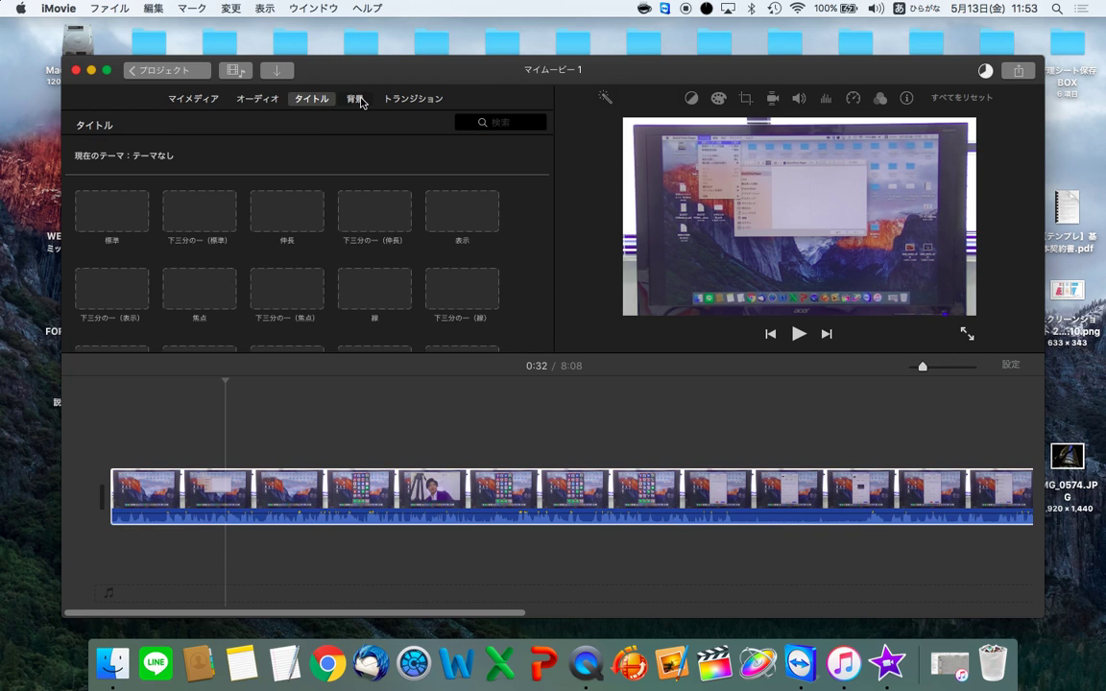
{"action": "left_click", "coordinate": [415, 100]}
{"action": "left_click", "coordinate": [209, 100]}
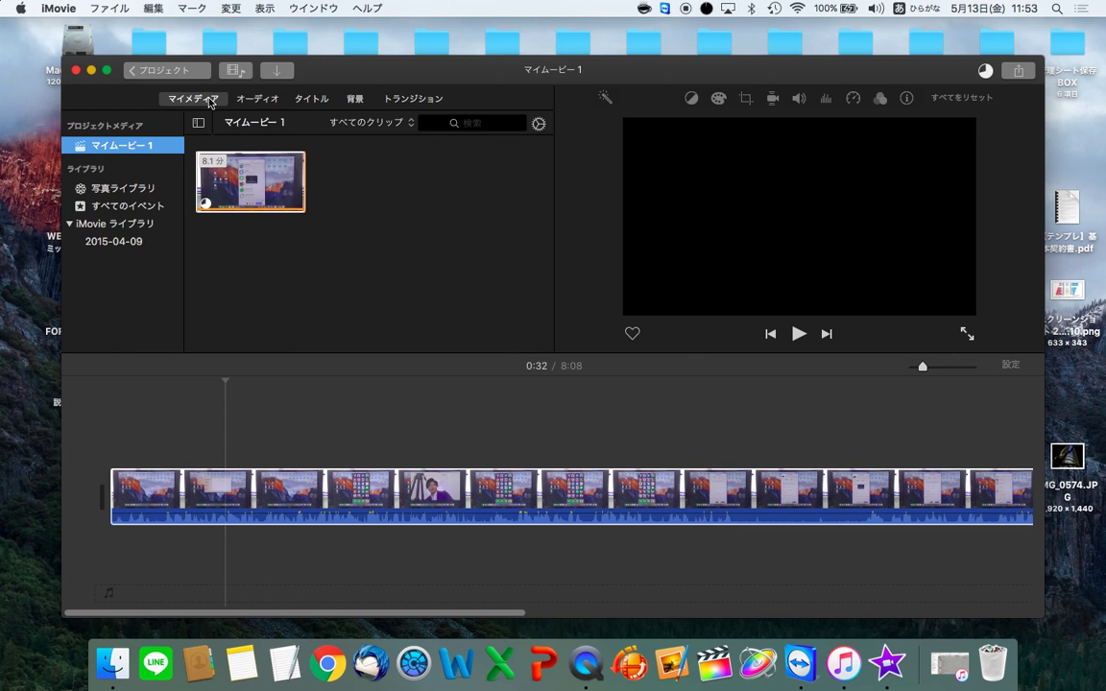
{"action": "left_click", "coordinate": [219, 7]}
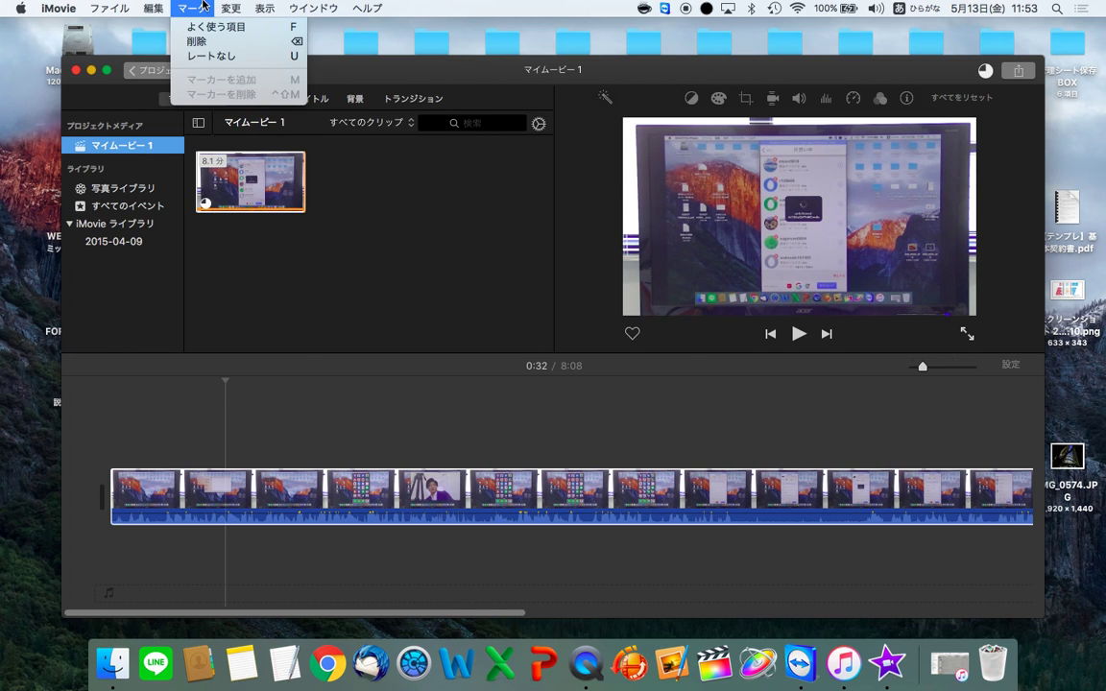
{"action": "mouse_move", "coordinate": [146, 7]}
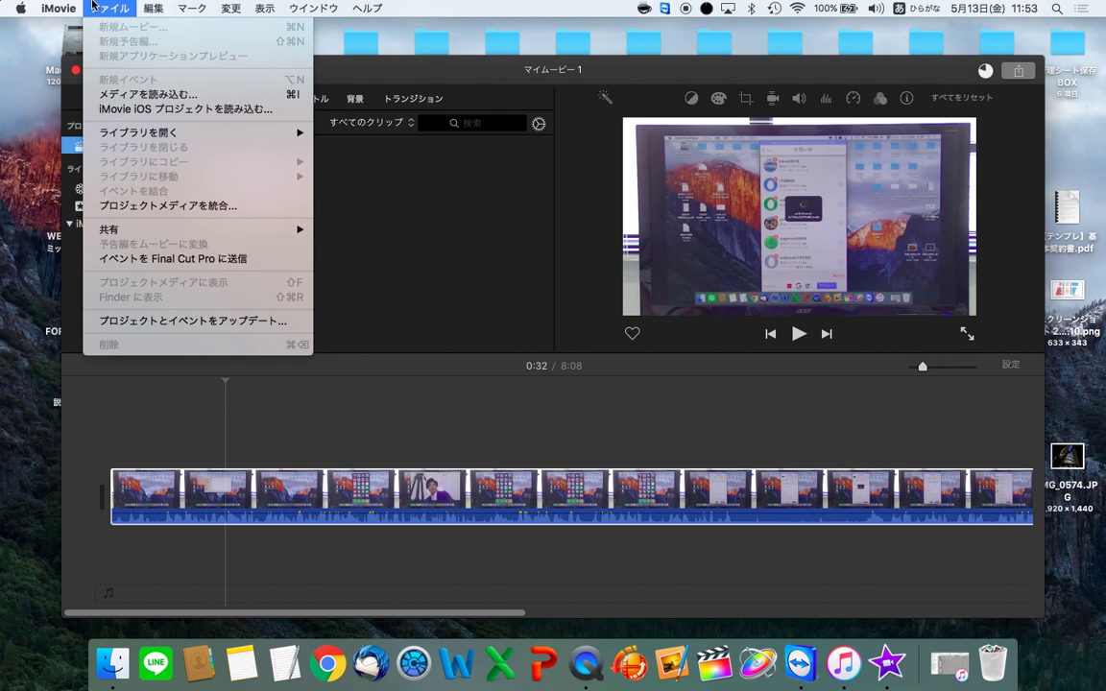
{"action": "mouse_move", "coordinate": [265, 7]}
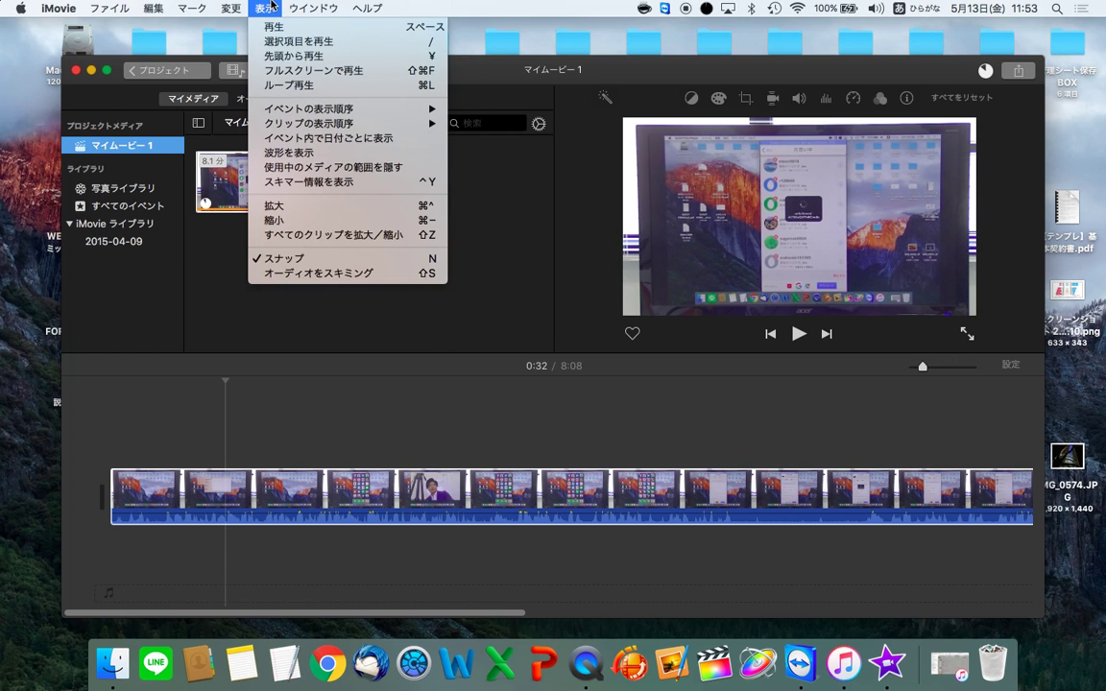
{"action": "mouse_move", "coordinate": [312, 6]}
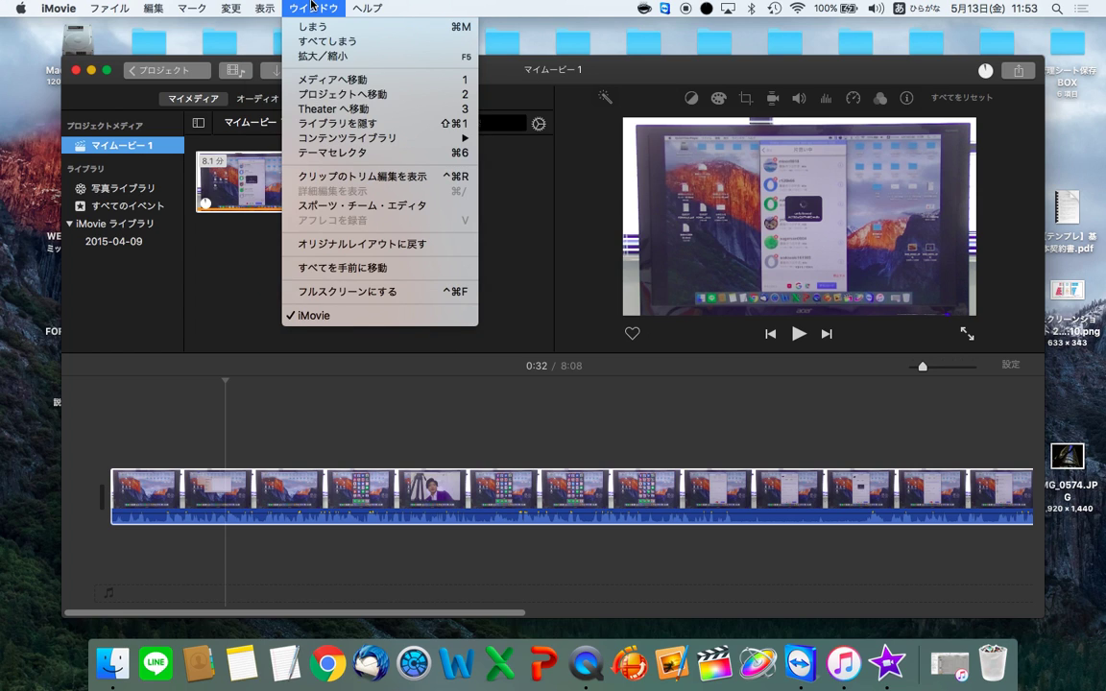
{"action": "mouse_move", "coordinate": [227, 5]}
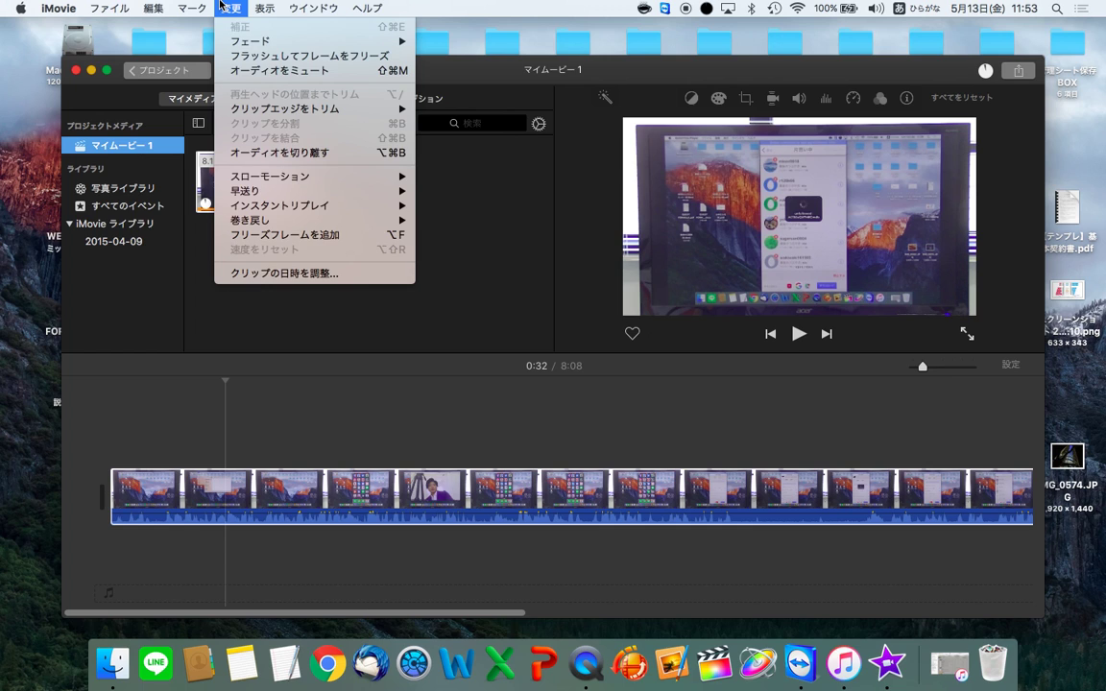
Select the timeline clip at 0:32 and show its color balance controls
{"action": "left_click", "coordinate": [221, 487]}
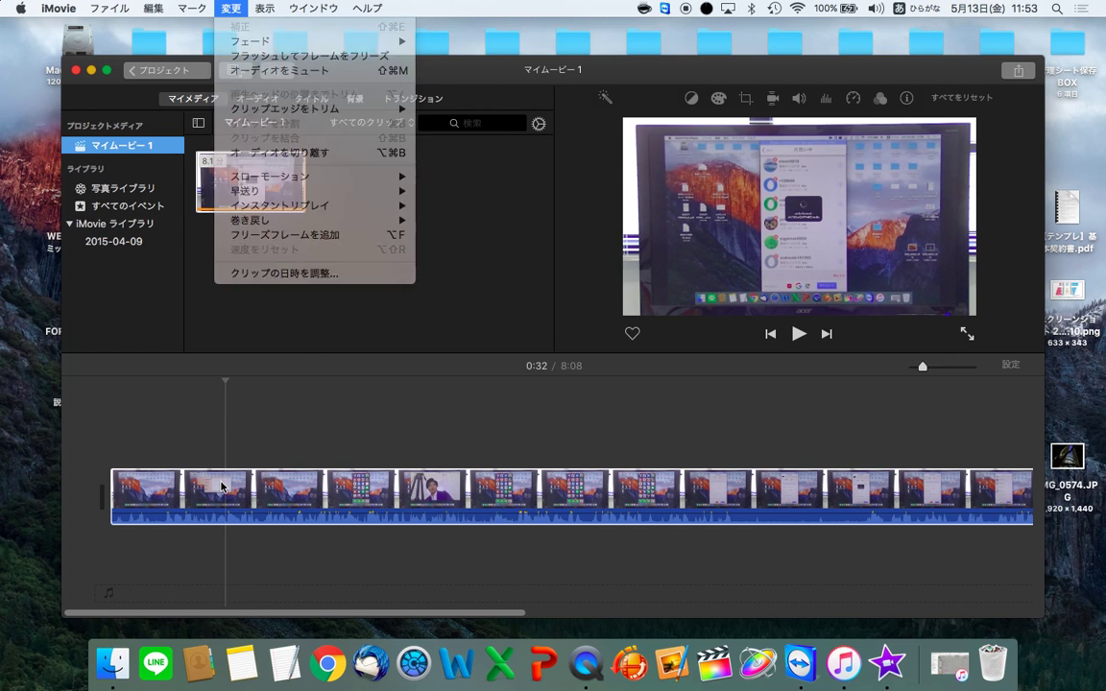
{"action": "left_click", "coordinate": [227, 494]}
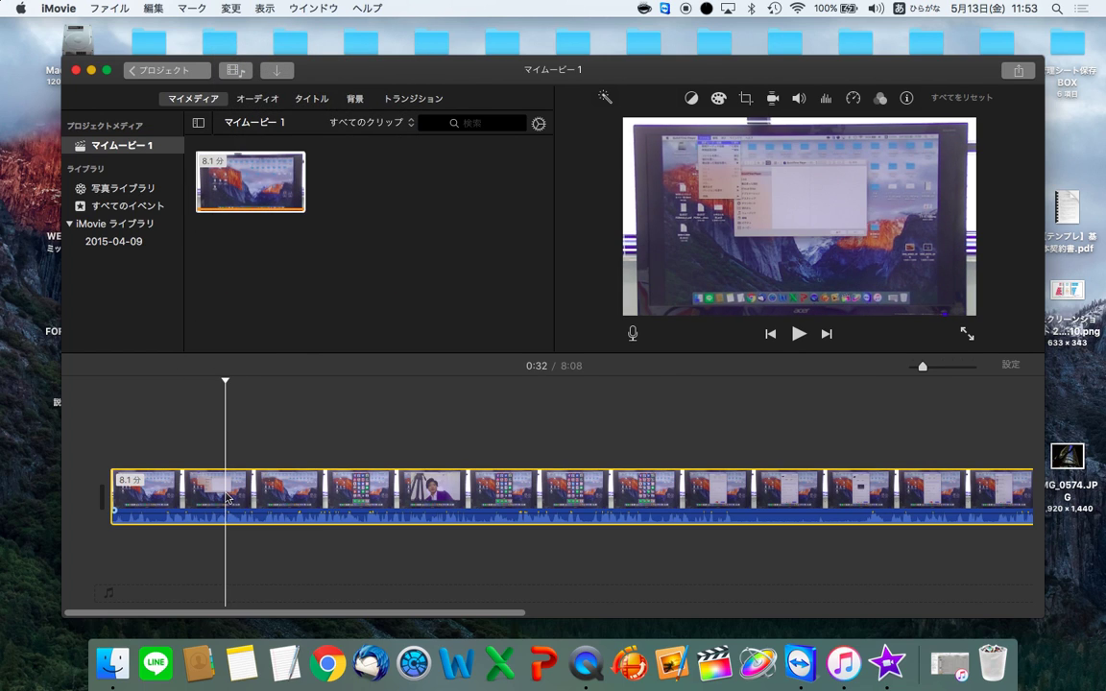
{"action": "right_click", "coordinate": [227, 495]}
{"action": "key", "text": "Escape"}
{"action": "key", "text": "shift+b"}
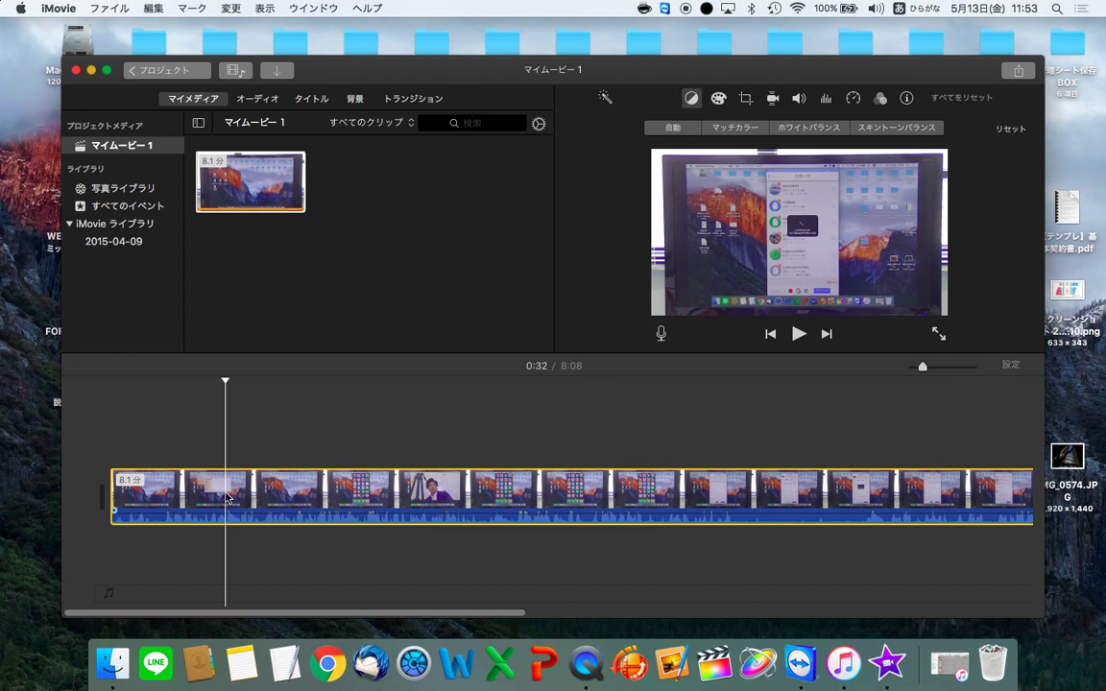
{"action": "key", "text": "super+3"}
{"action": "type", "text": "D"}
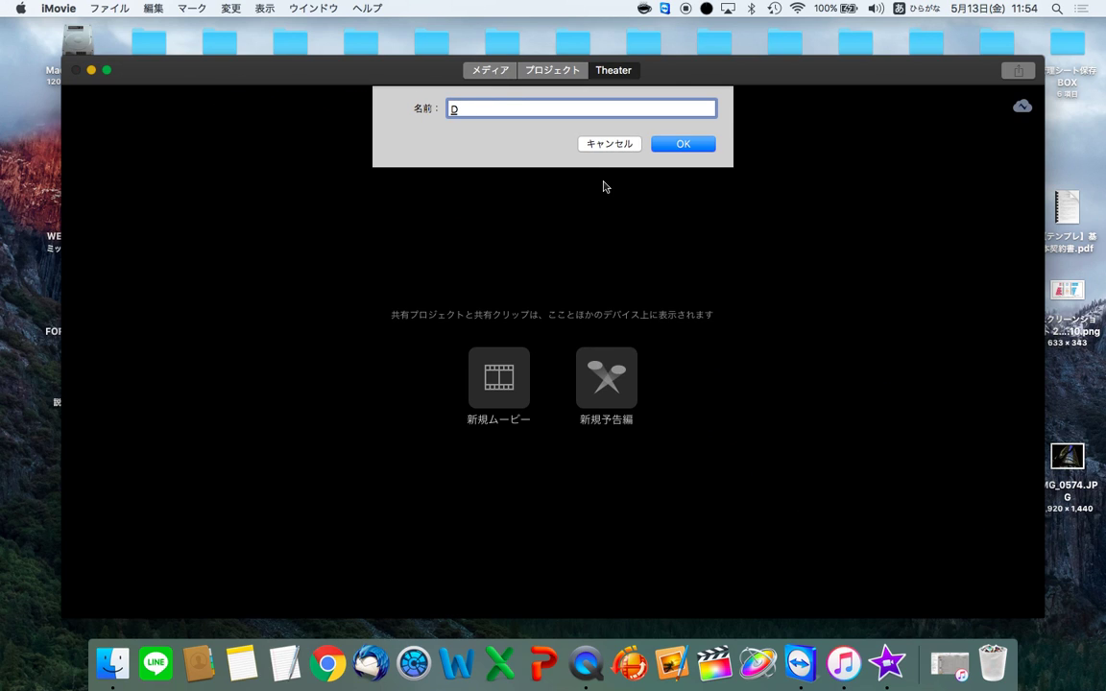
{"action": "left_click", "coordinate": [611, 144]}
Reopen the project マイムービー 1 from the project list after a brief look at the media library
{"action": "key", "text": "super+2"}
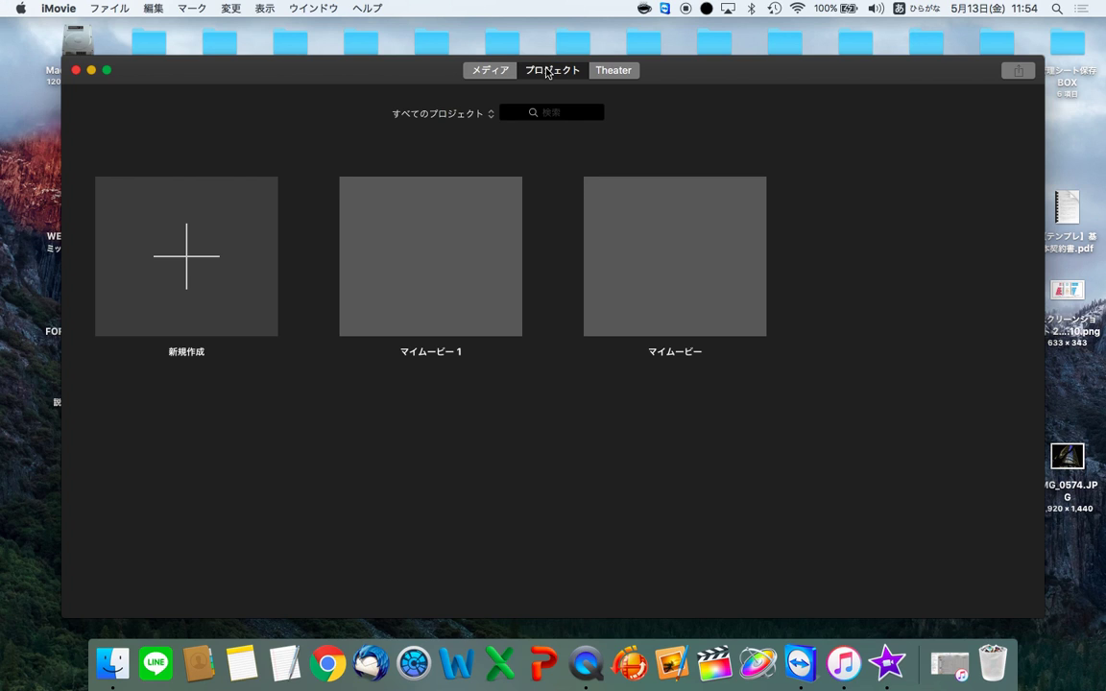
{"action": "left_click", "coordinate": [487, 69]}
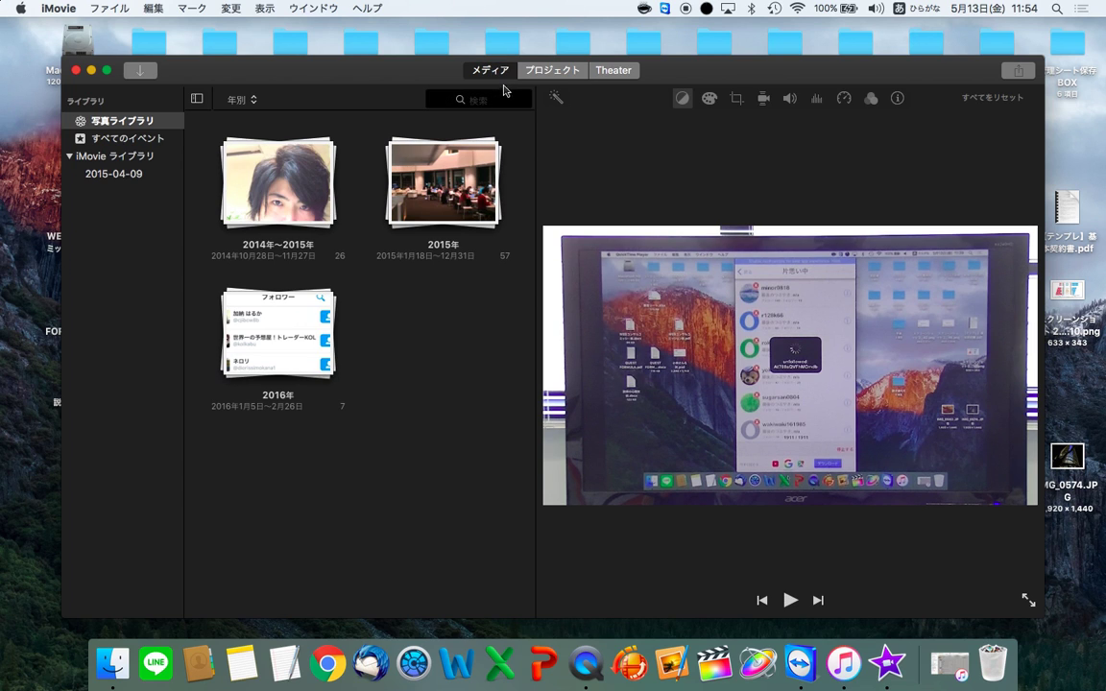
{"action": "left_click", "coordinate": [552, 69]}
{"action": "left_click", "coordinate": [368, 250]}
{"action": "double_click", "coordinate": [368, 250]}
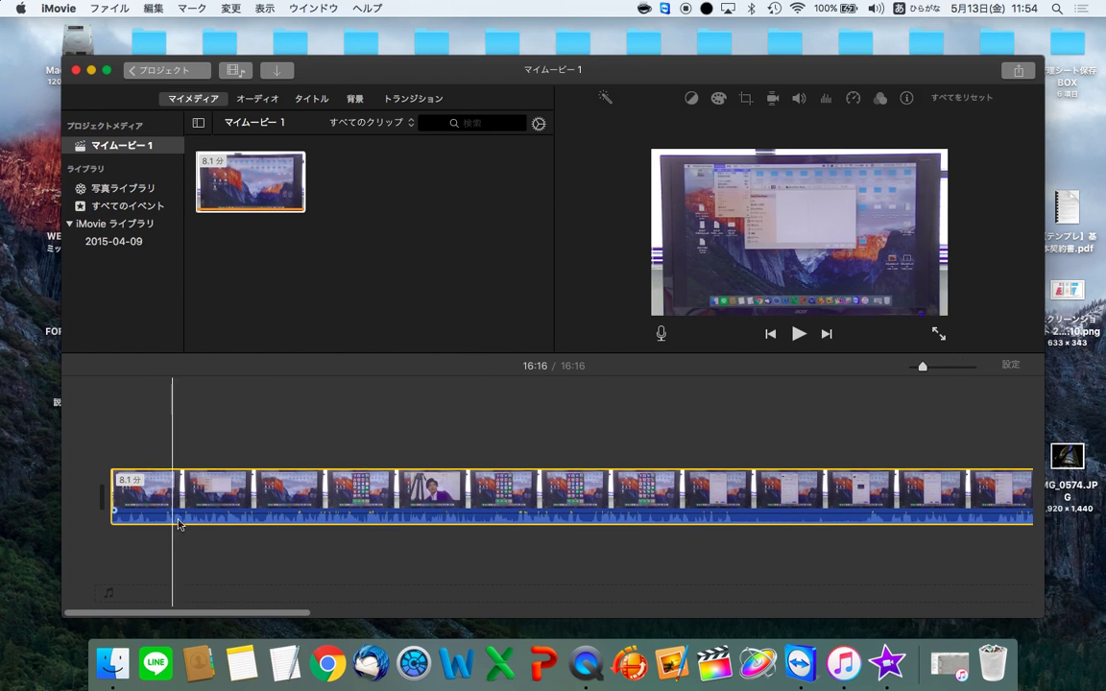
Detach the audio from the first timeline clip and undo the detachment
{"action": "right_click", "coordinate": [203, 514]}
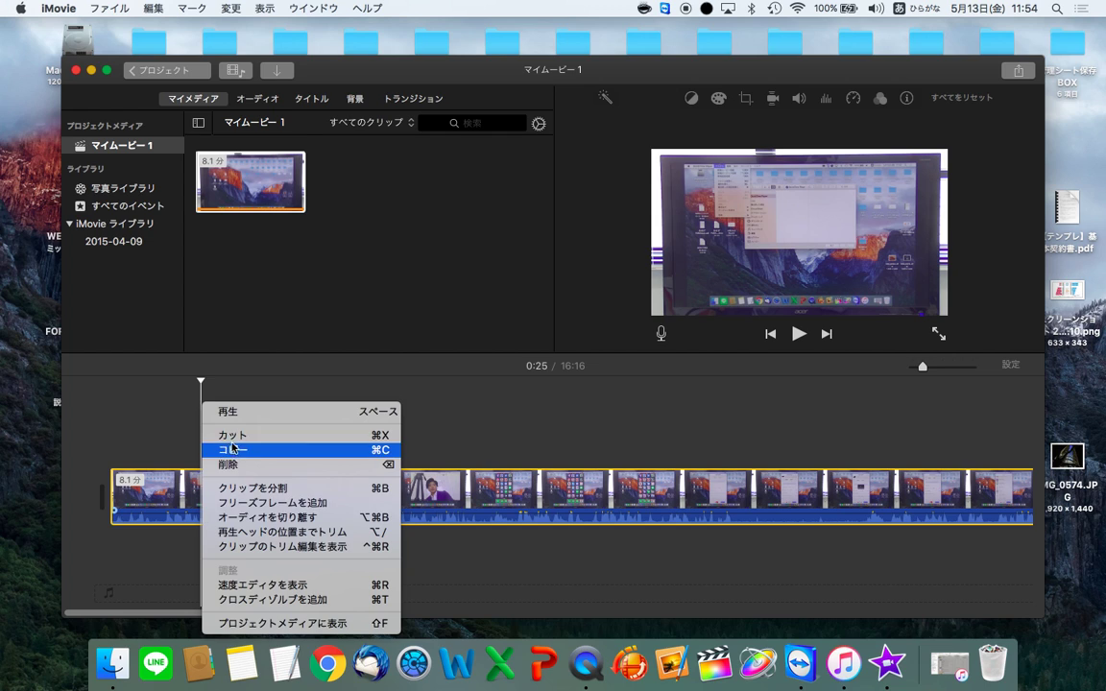
{"action": "left_click", "coordinate": [250, 522]}
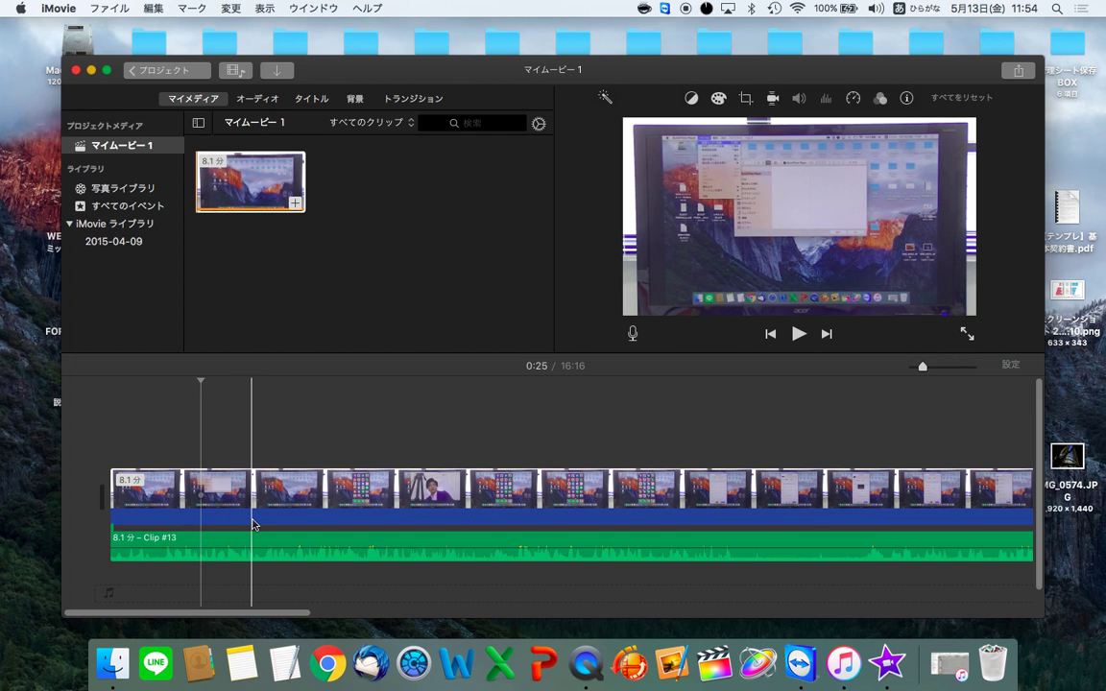
{"action": "key", "text": "super+z"}
Select the timeline clip at 0:28 and look through its available commands and the application's commands for one that cuts the clip
{"action": "left_click", "coordinate": [212, 509]}
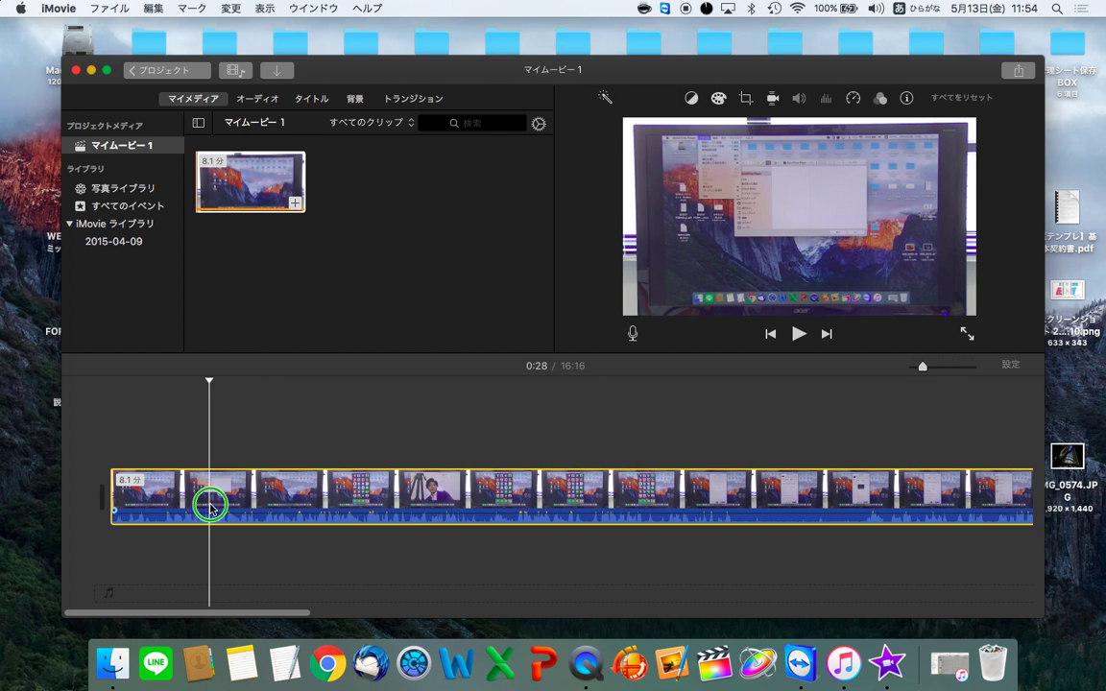
{"action": "right_click", "coordinate": [212, 510]}
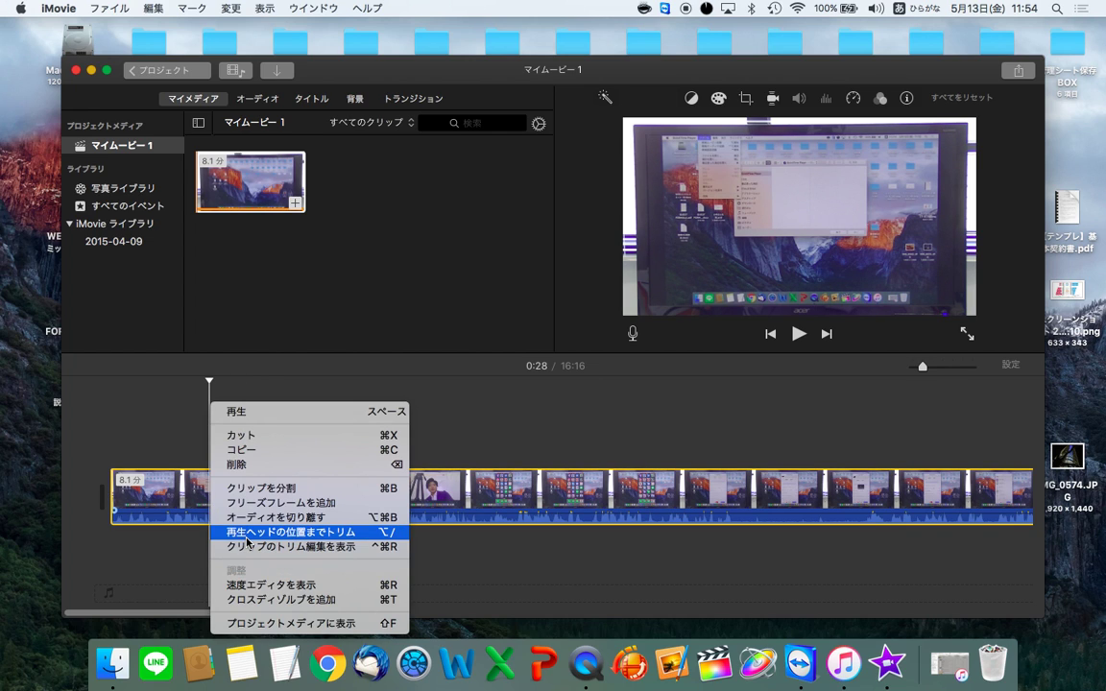
{"action": "left_click", "coordinate": [261, 7]}
{"action": "left_click", "coordinate": [260, 6]}
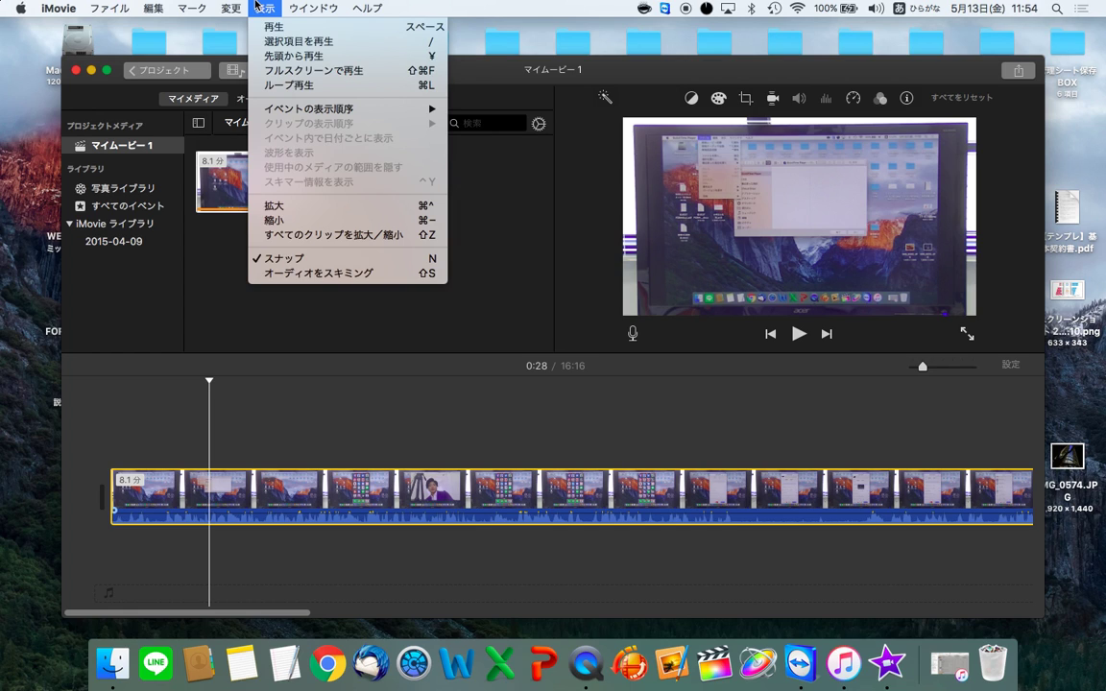
{"action": "mouse_move", "coordinate": [232, 6]}
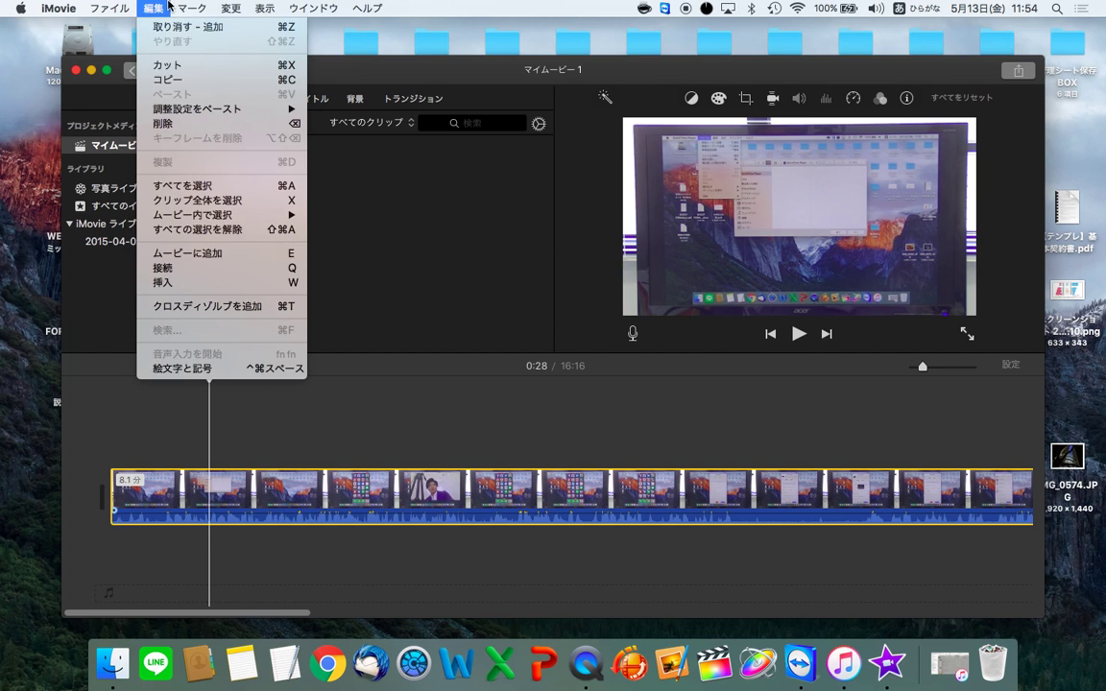
{"action": "mouse_move", "coordinate": [184, 114]}
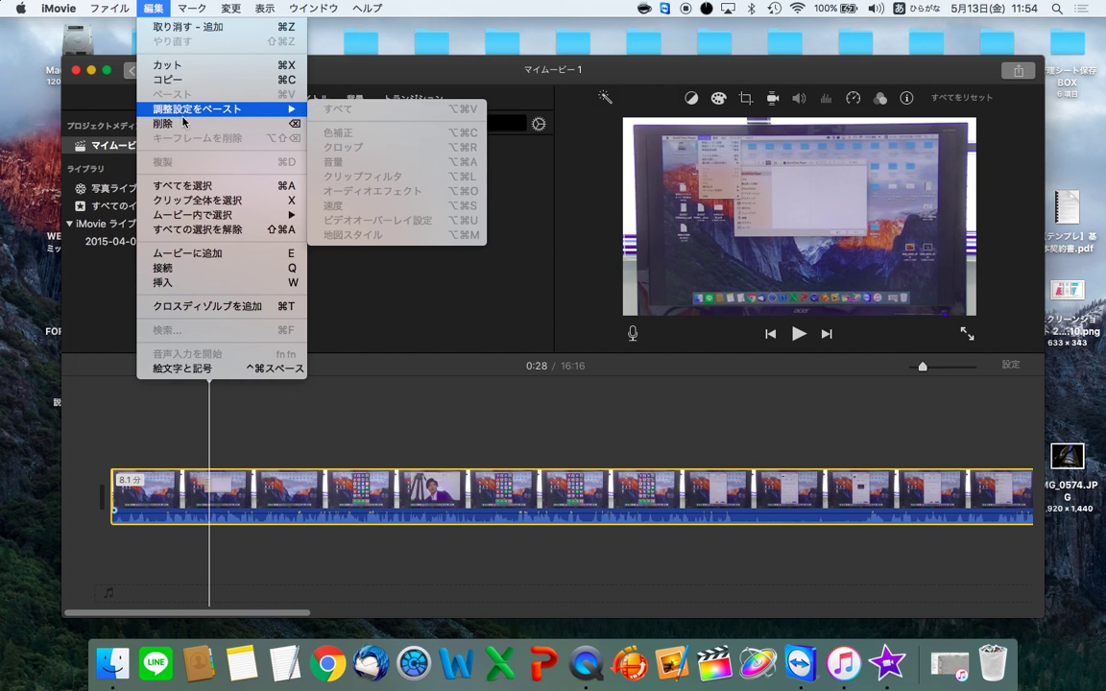
{"action": "mouse_move", "coordinate": [203, 221]}
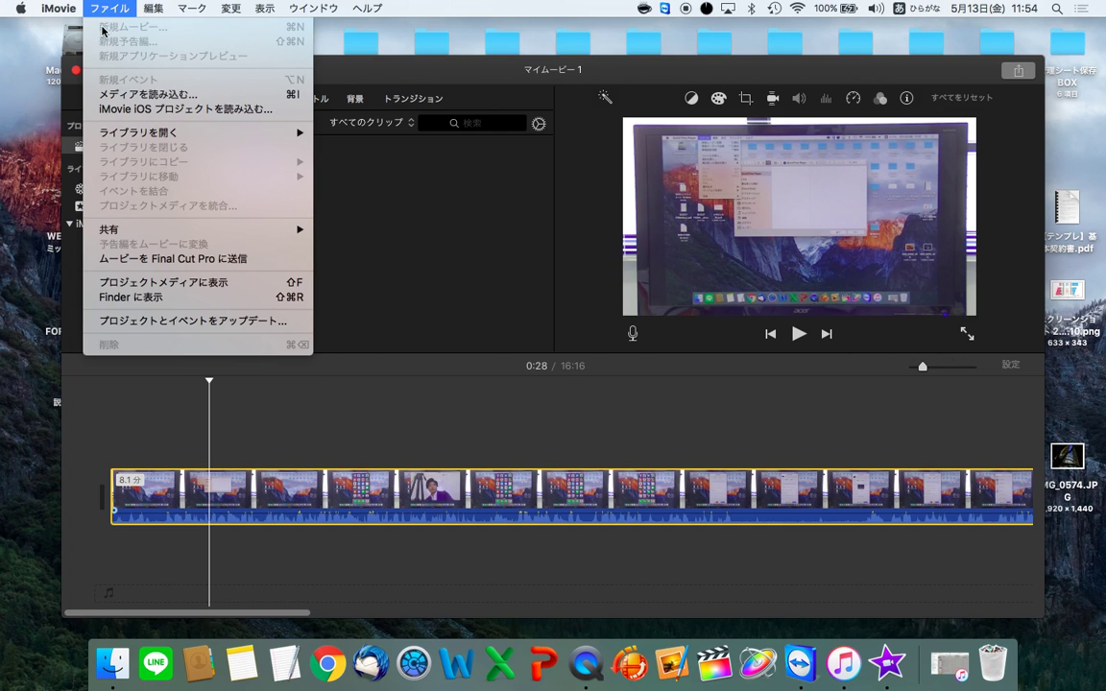
{"action": "mouse_move", "coordinate": [67, 4]}
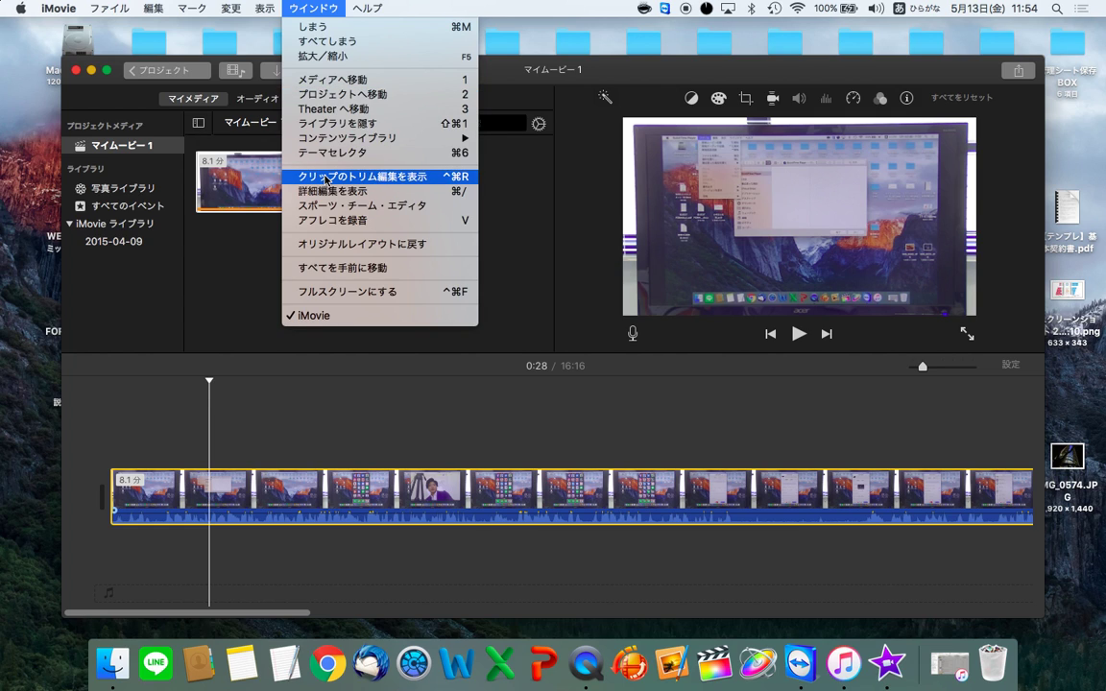
Search the help for the blade command (ぶれーど) and close the help
{"action": "left_click", "coordinate": [364, 7]}
{"action": "left_click", "coordinate": [364, 6]}
{"action": "left_click", "coordinate": [364, 7]}
{"action": "left_click", "coordinate": [364, 7]}
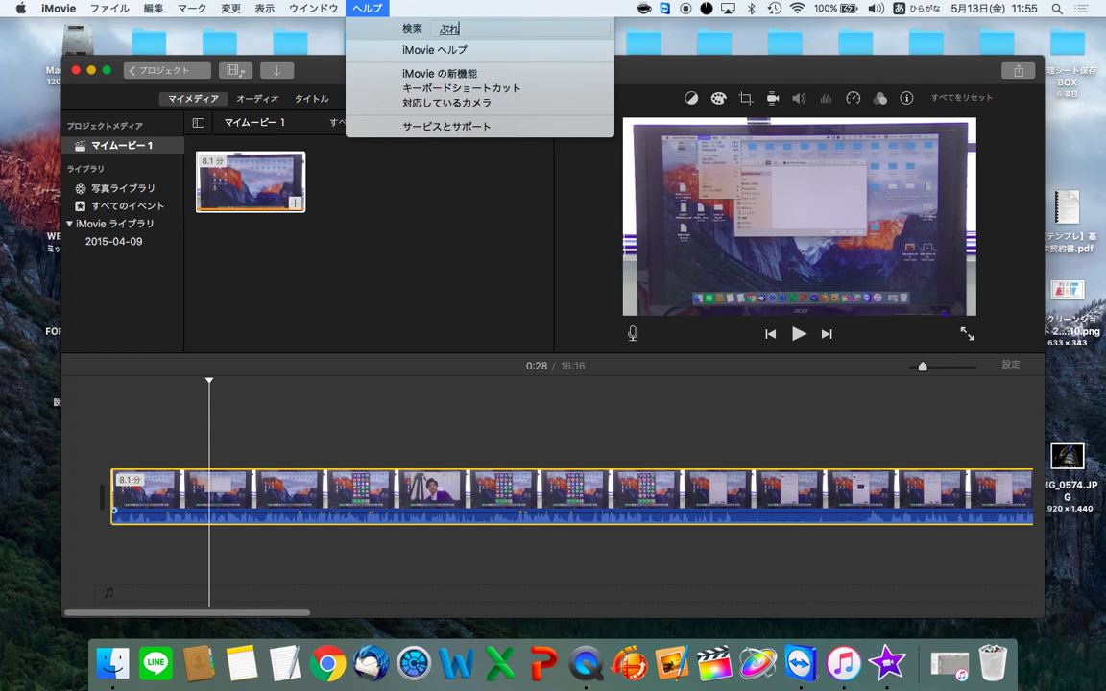
{"action": "type", "text": "ぶれ゛DP"}
{"action": "key", "text": "space"}
{"action": "key", "text": "BackSpace"}
{"action": "key", "text": "BackSpace"}
{"action": "key", "text": "BackSpace"}
{"action": "key", "text": "BackSpace"}
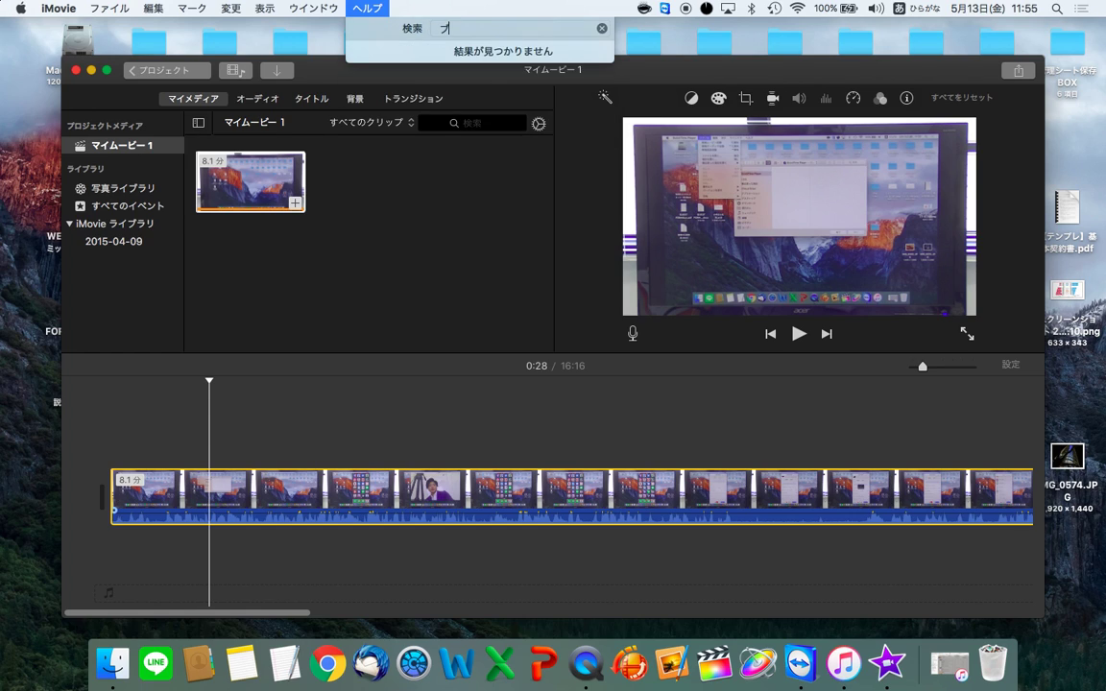
{"action": "type", "text": "ぶれーど"}
{"action": "key", "text": "space"}
{"action": "key", "text": "Return"}
{"action": "key", "text": "Left"}
{"action": "left_click", "coordinate": [317, 434]}
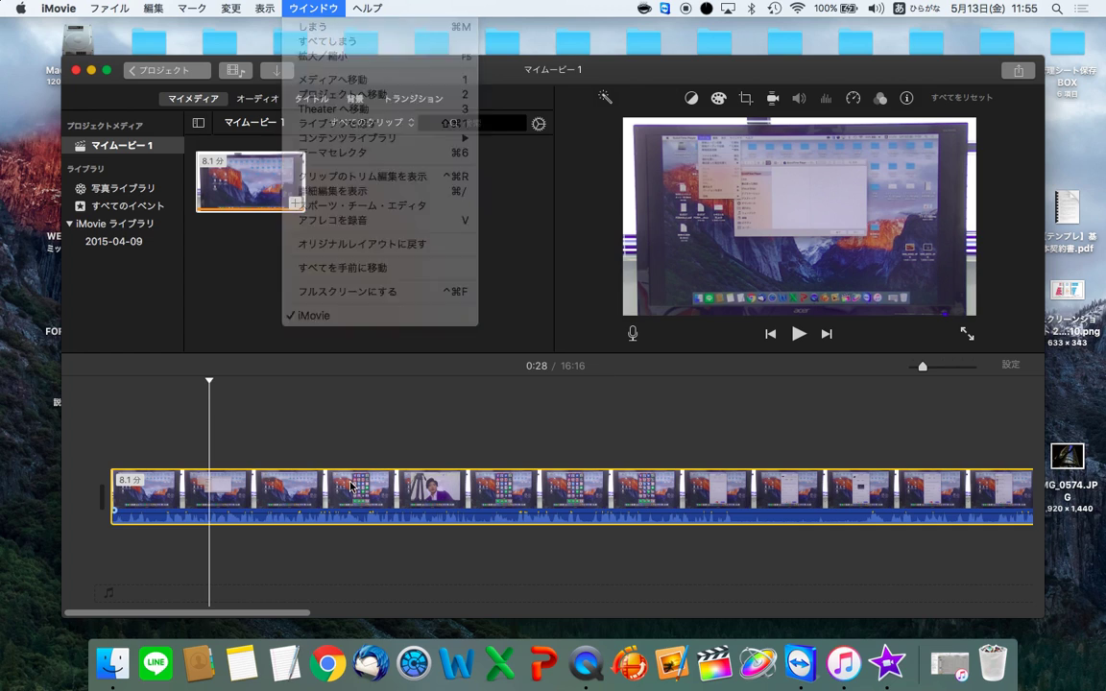
Auto-enhance the selected clip and review its color, crop, stabilization, speed, filter and information settings
{"action": "left_click", "coordinate": [605, 97]}
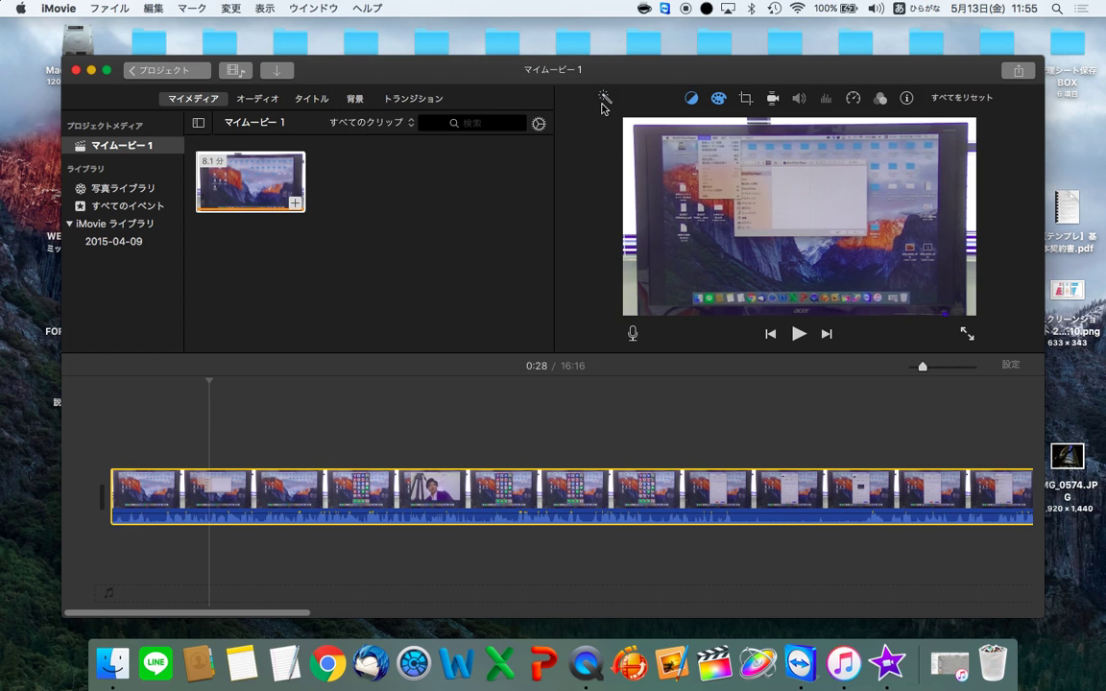
{"action": "left_click", "coordinate": [695, 99]}
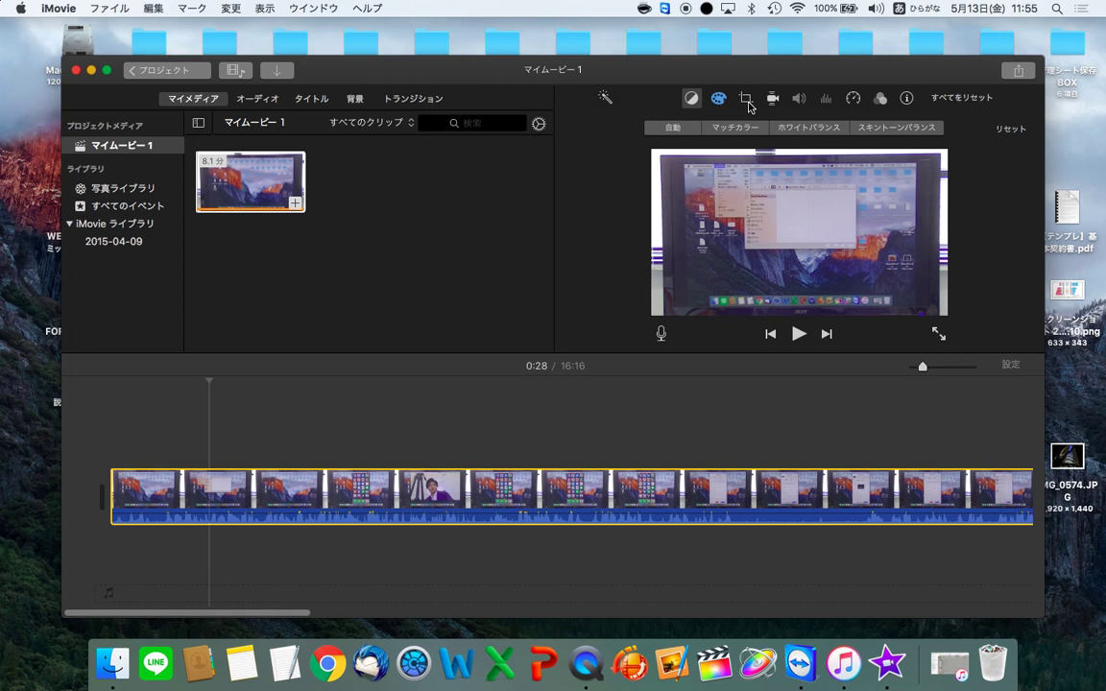
{"action": "left_click", "coordinate": [746, 99]}
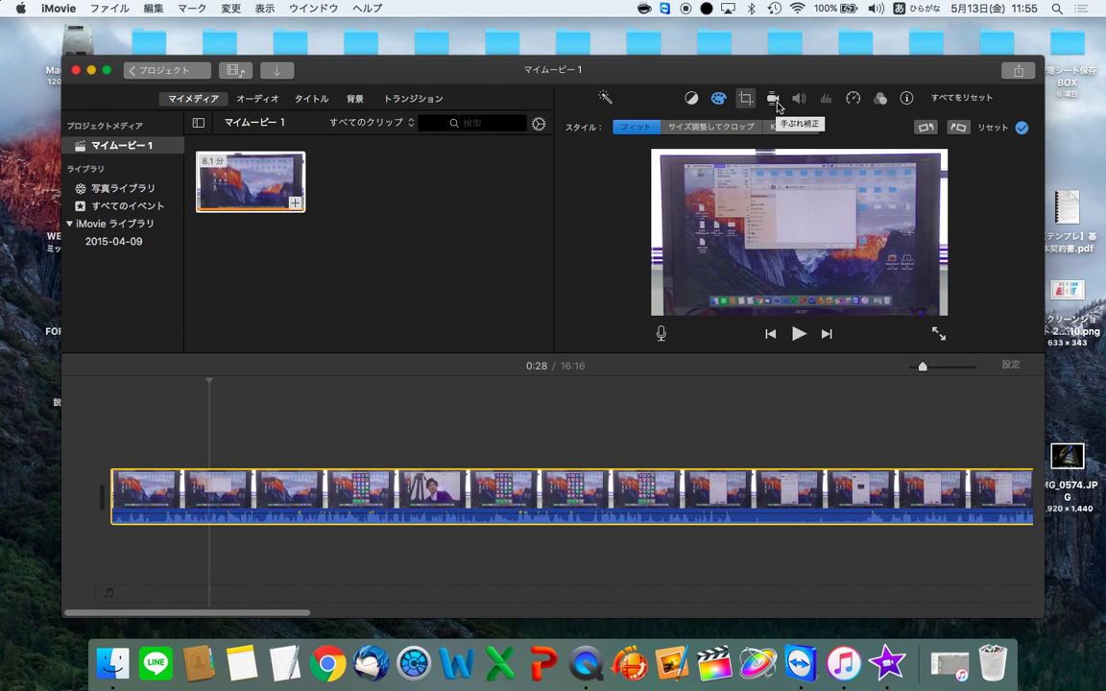
{"action": "left_click", "coordinate": [776, 101]}
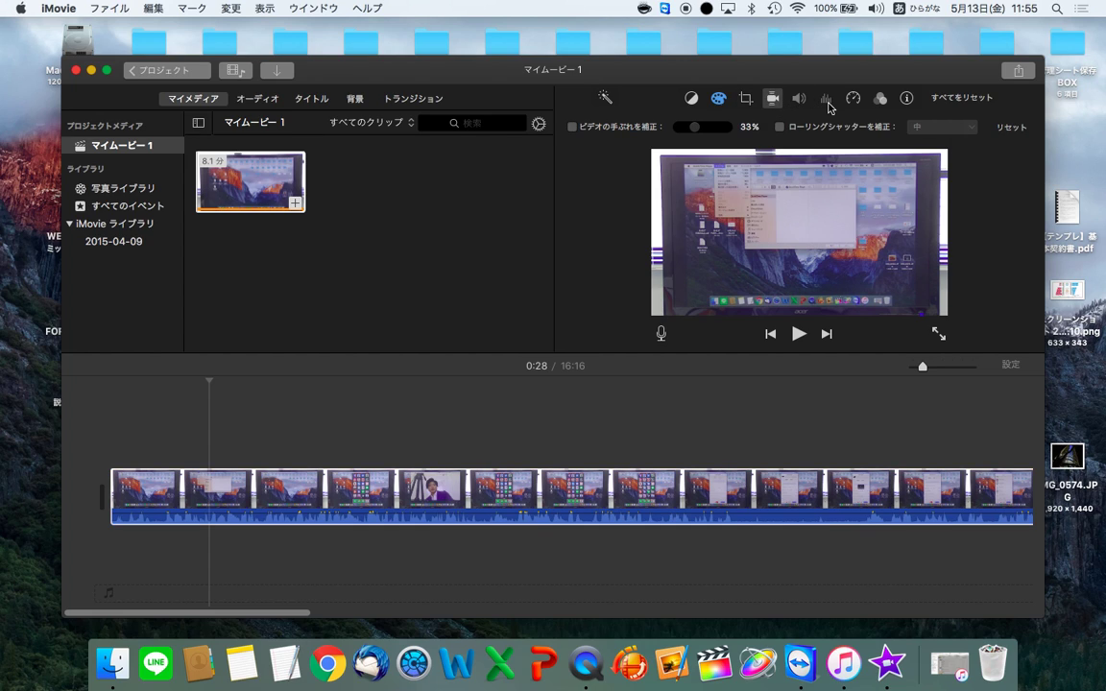
{"action": "left_click", "coordinate": [852, 99]}
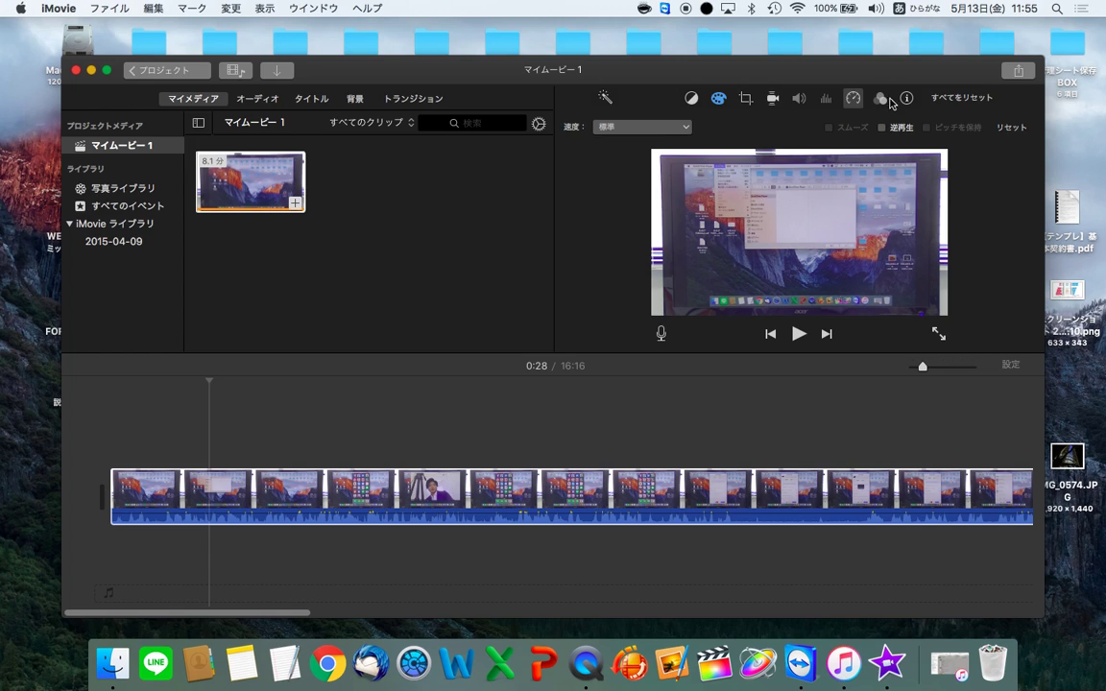
{"action": "left_click", "coordinate": [882, 99]}
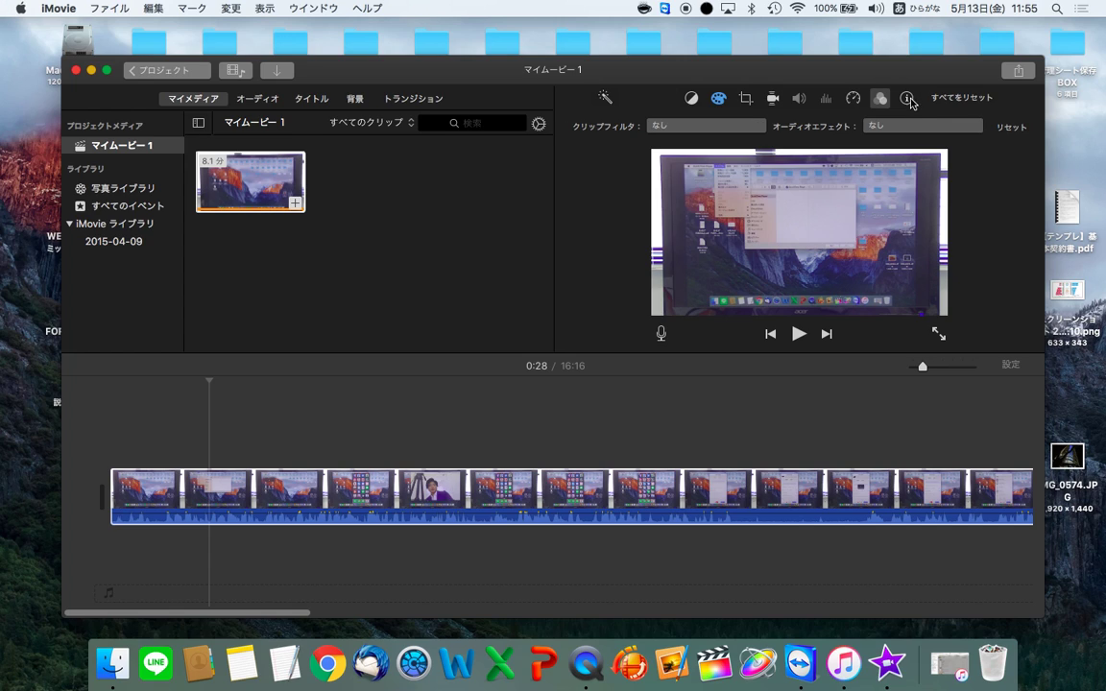
{"action": "left_click", "coordinate": [908, 100]}
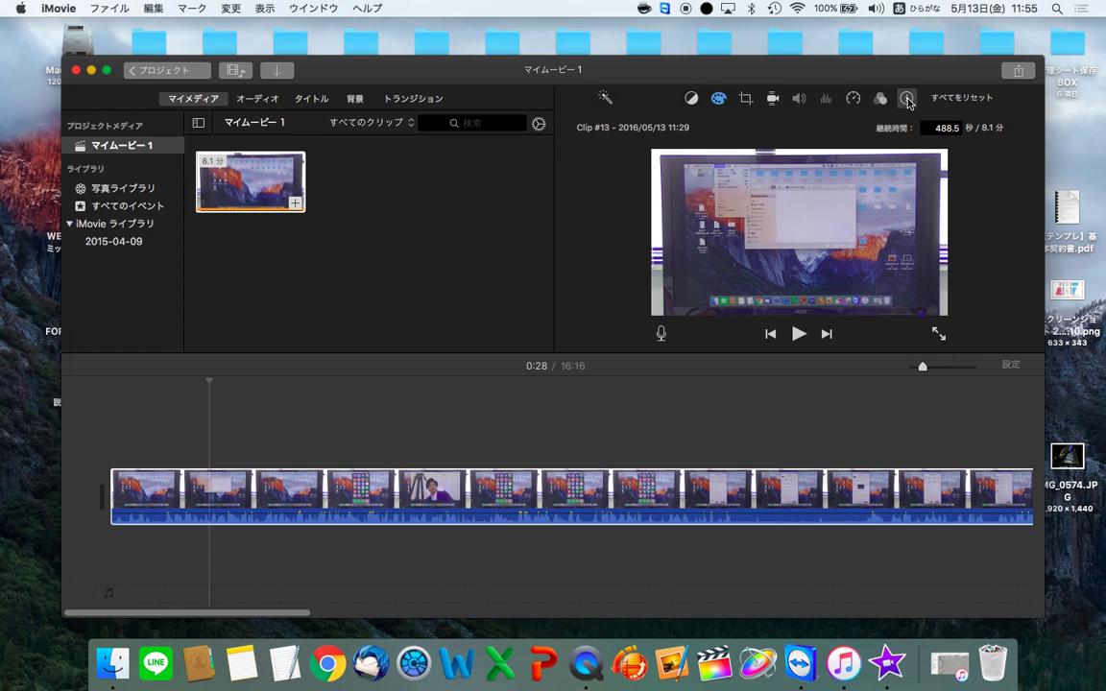
{"action": "left_click", "coordinate": [693, 100]}
{"action": "left_click", "coordinate": [718, 99]}
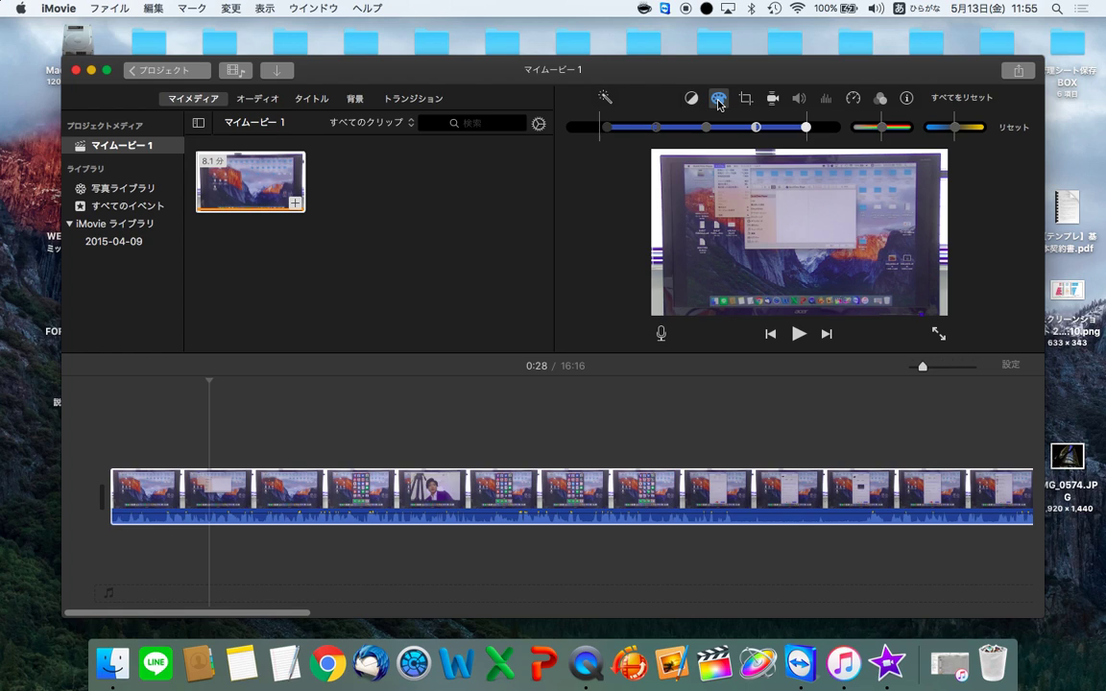
{"action": "left_click", "coordinate": [746, 100]}
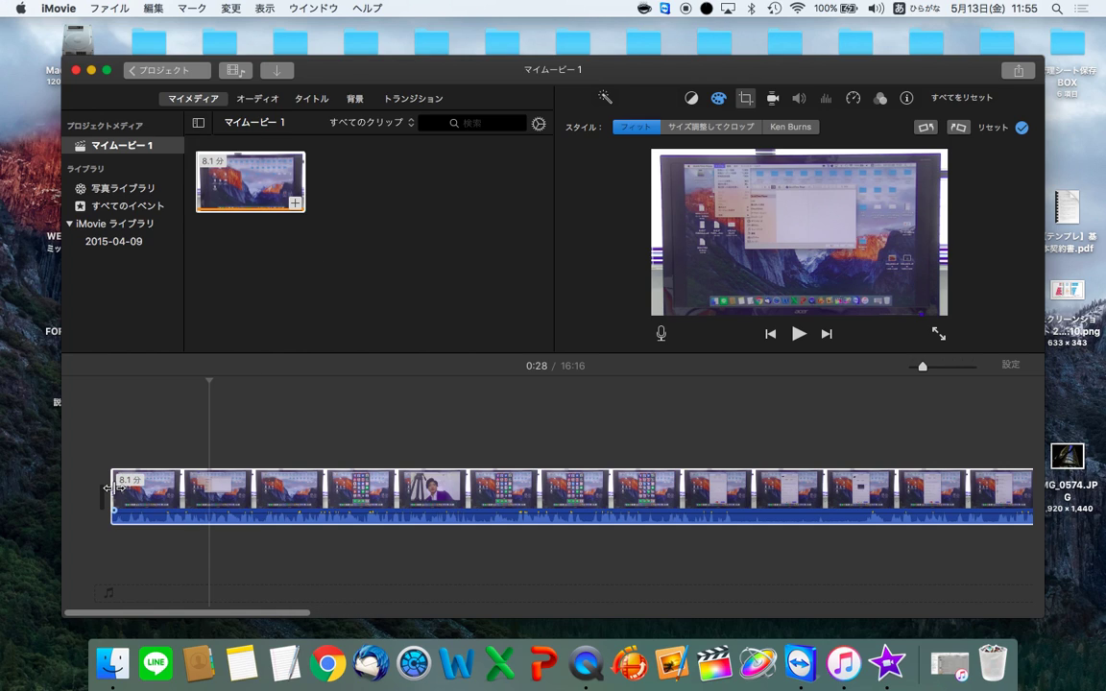
Position the playhead at 0:15, checking the spot with a short playback, and split the first timeline clip there
{"action": "right_click", "coordinate": [209, 492]}
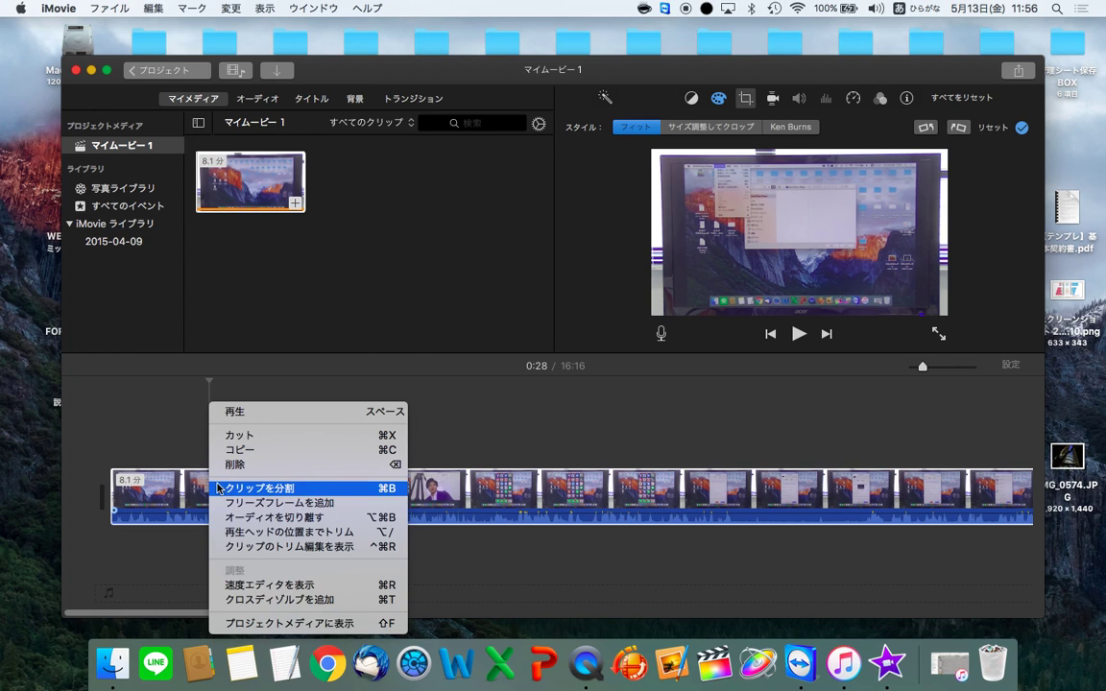
{"action": "left_click", "coordinate": [195, 504]}
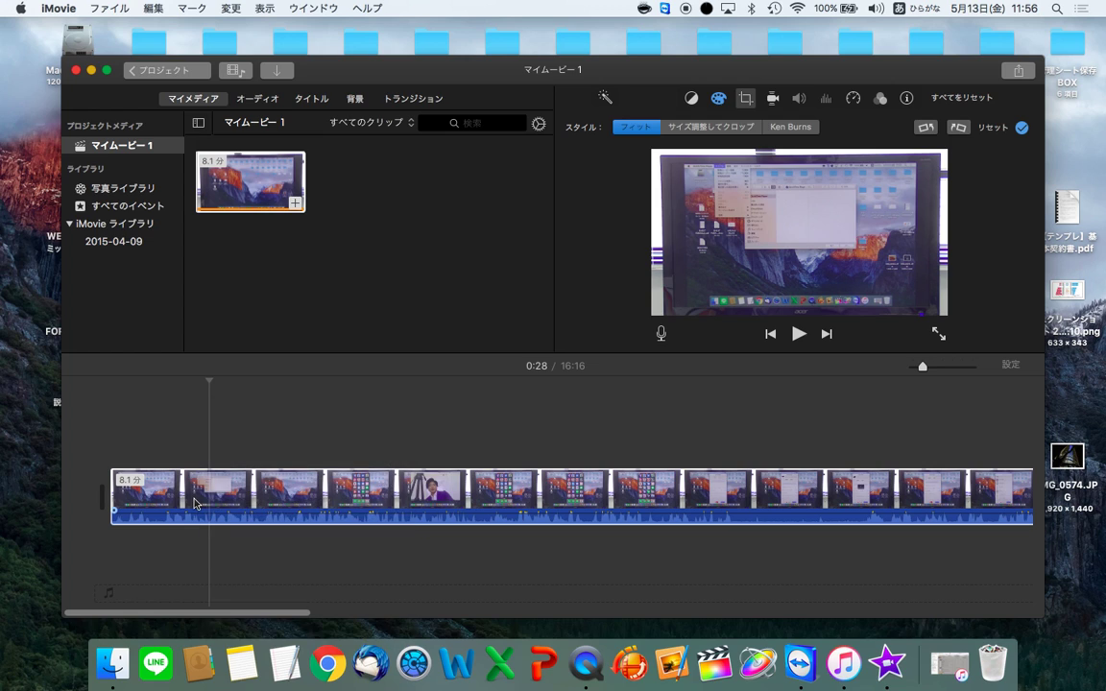
{"action": "left_click", "coordinate": [190, 432]}
{"action": "left_click", "coordinate": [165, 432]}
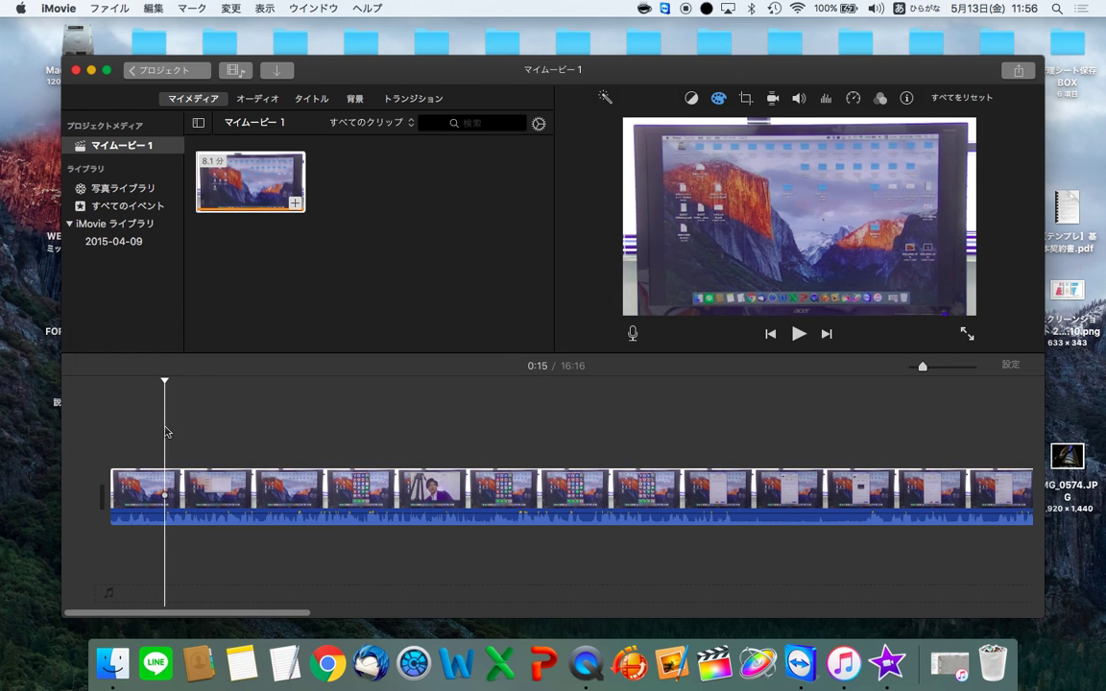
{"action": "key", "text": "space"}
{"action": "left_click", "coordinate": [154, 428]}
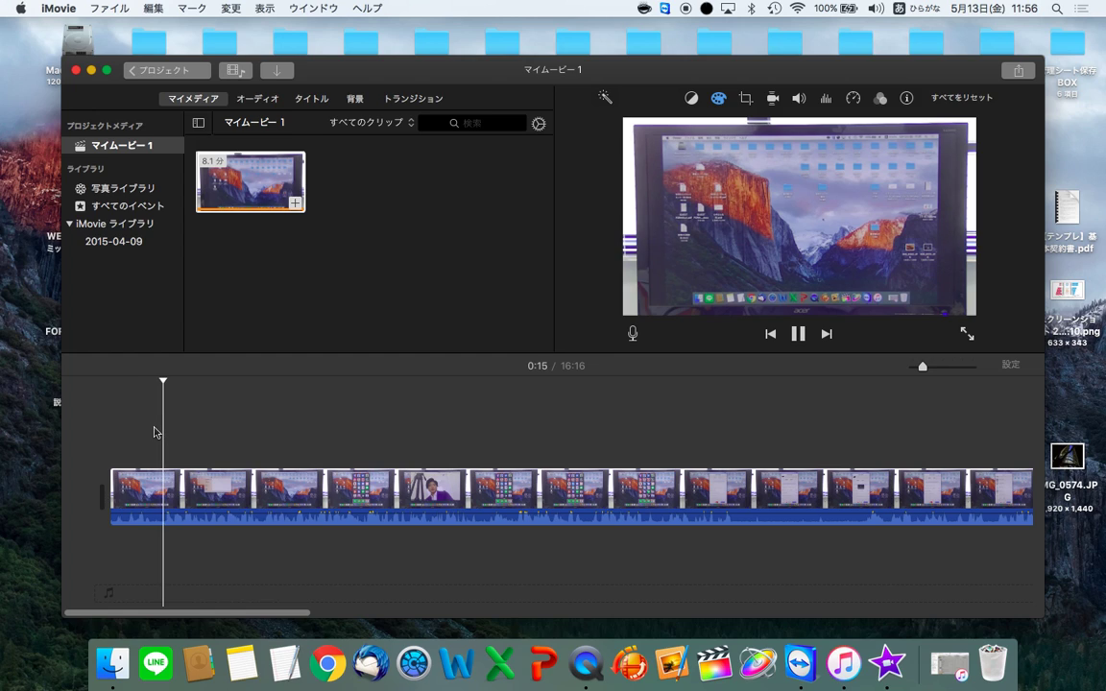
{"action": "key", "text": "space"}
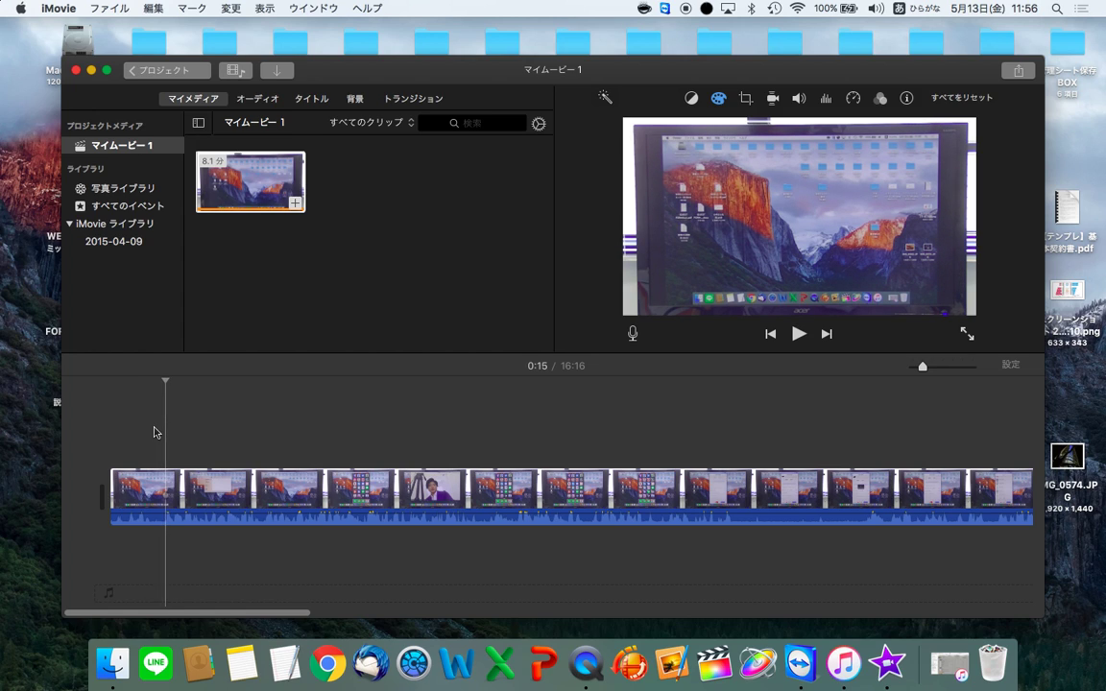
{"action": "right_click", "coordinate": [166, 496]}
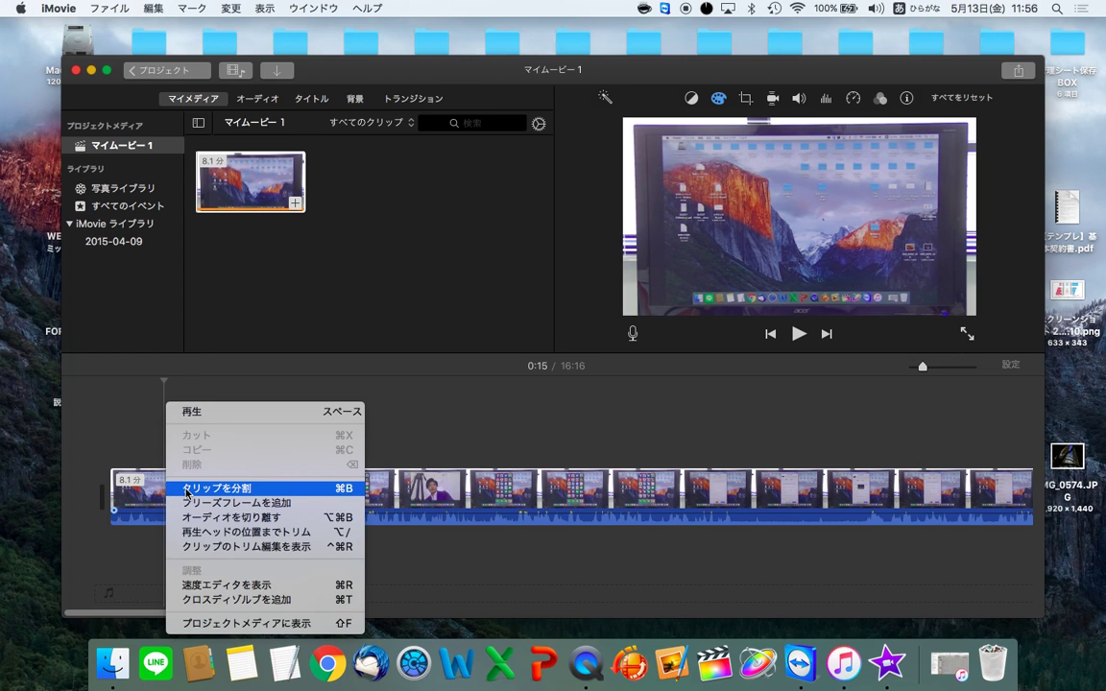
{"action": "left_click", "coordinate": [187, 489]}
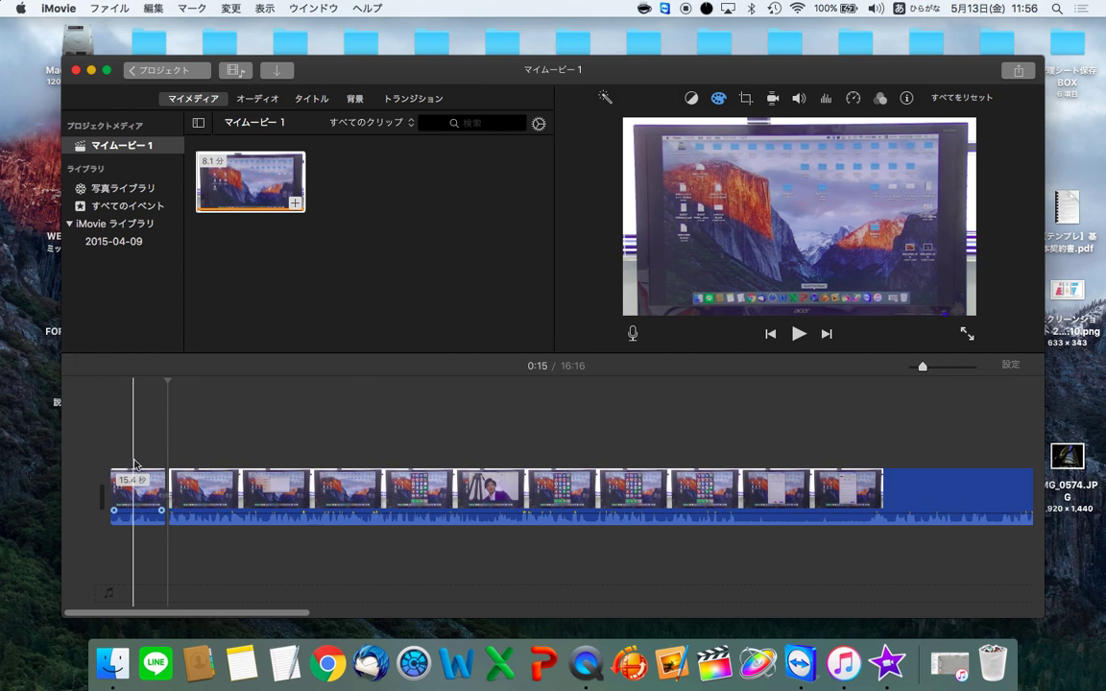
Try moving the clip part after the split above the main track and undo the move
{"action": "left_click", "coordinate": [198, 491]}
{"action": "left_click_drag", "start_coordinate": [265, 433], "coordinate": [231, 442]}
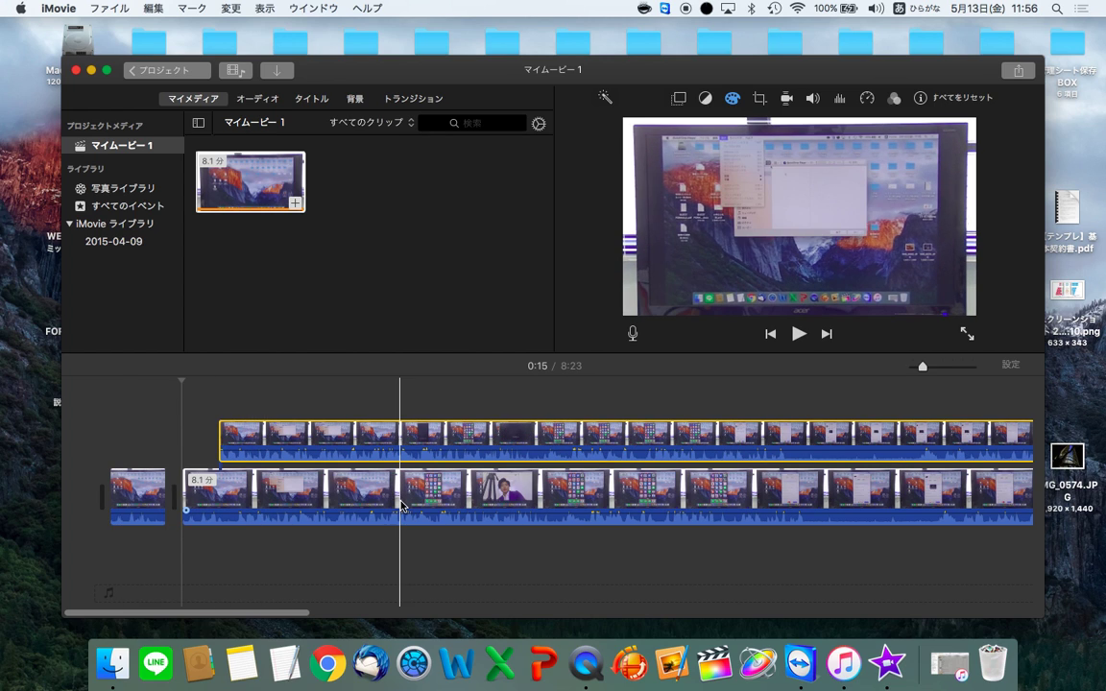
{"action": "key", "text": "super+z"}
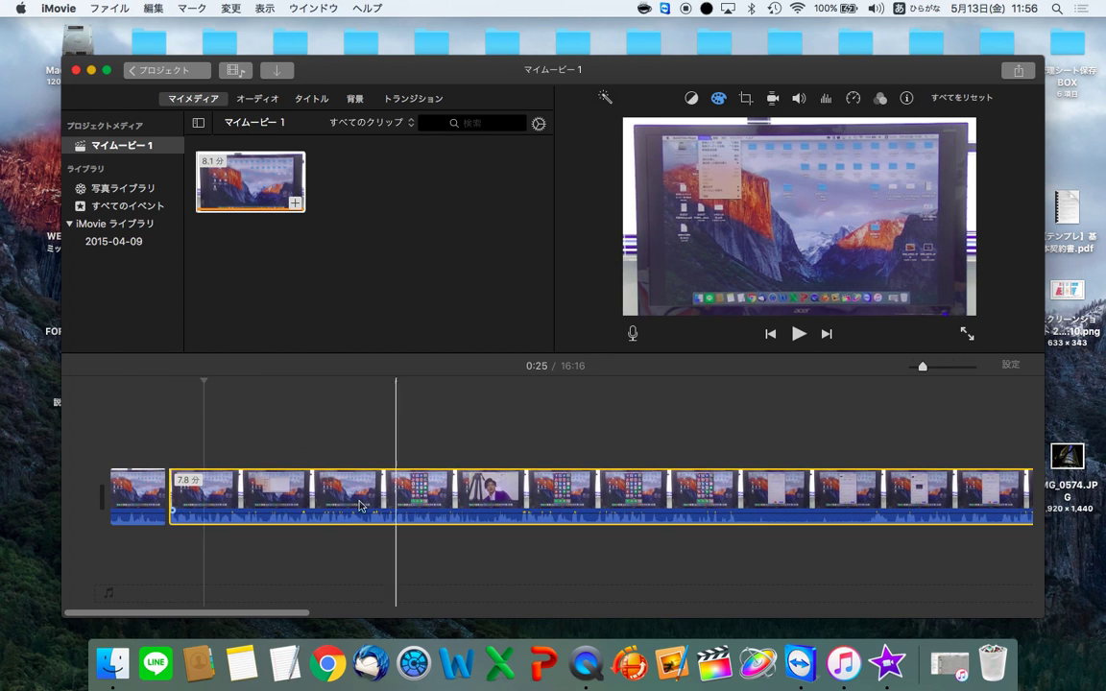
Delete the opening part of the split clip and play the shortened movie from the start, skipping ahead to about 0:41
{"action": "left_click", "coordinate": [153, 498]}
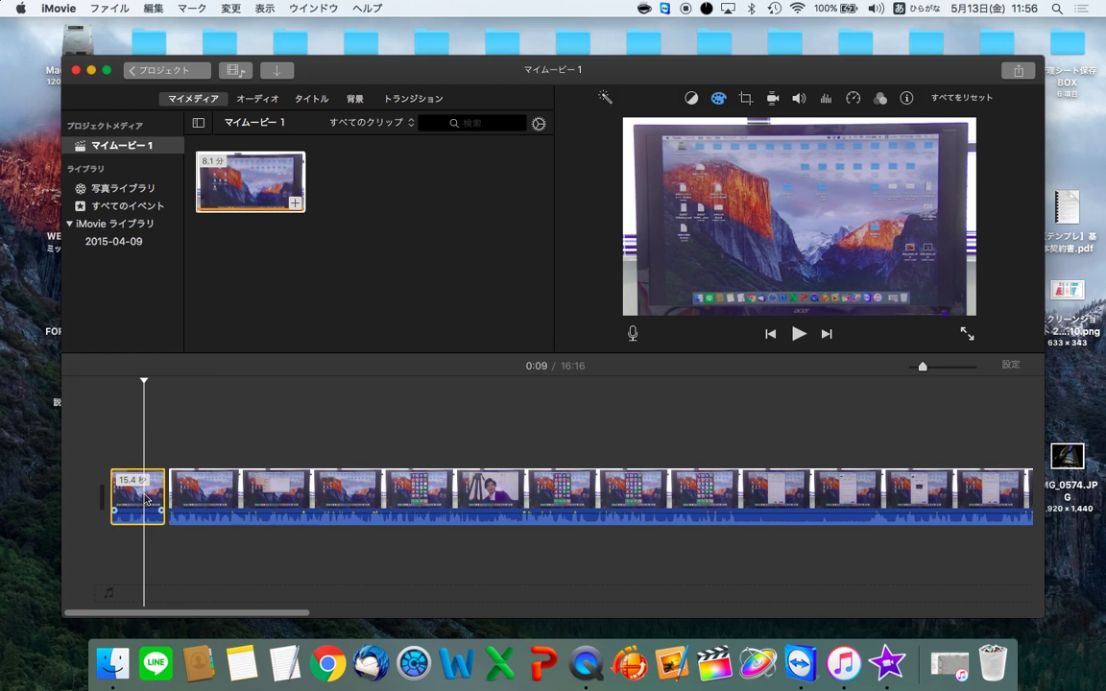
{"action": "key", "text": "Delete"}
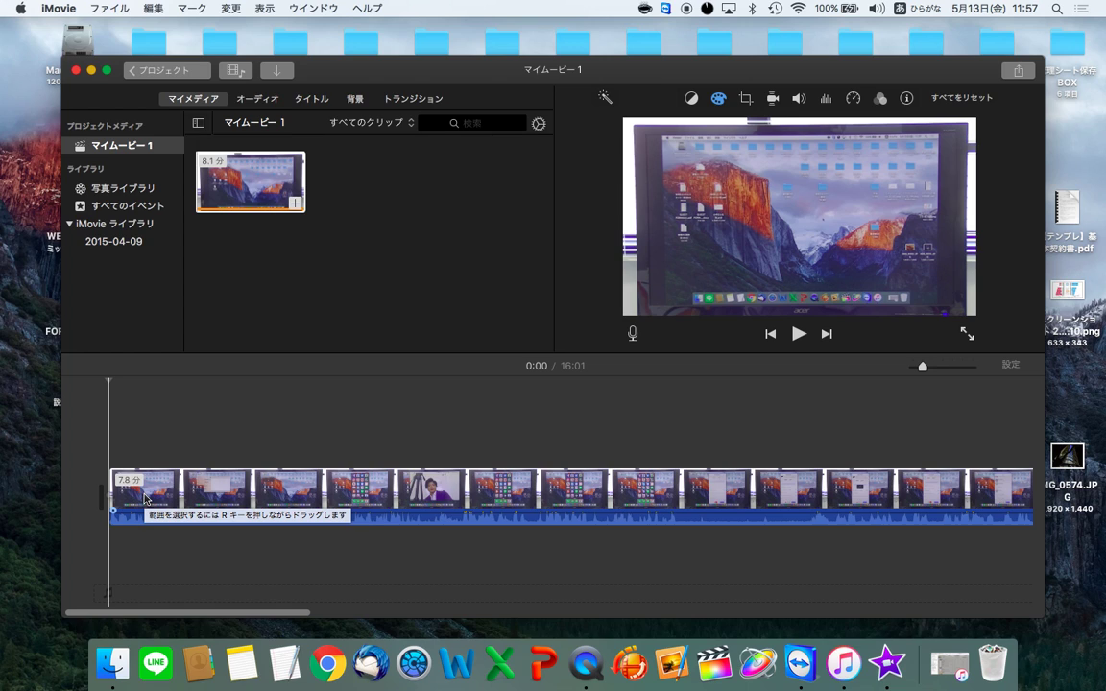
{"action": "key", "text": "space"}
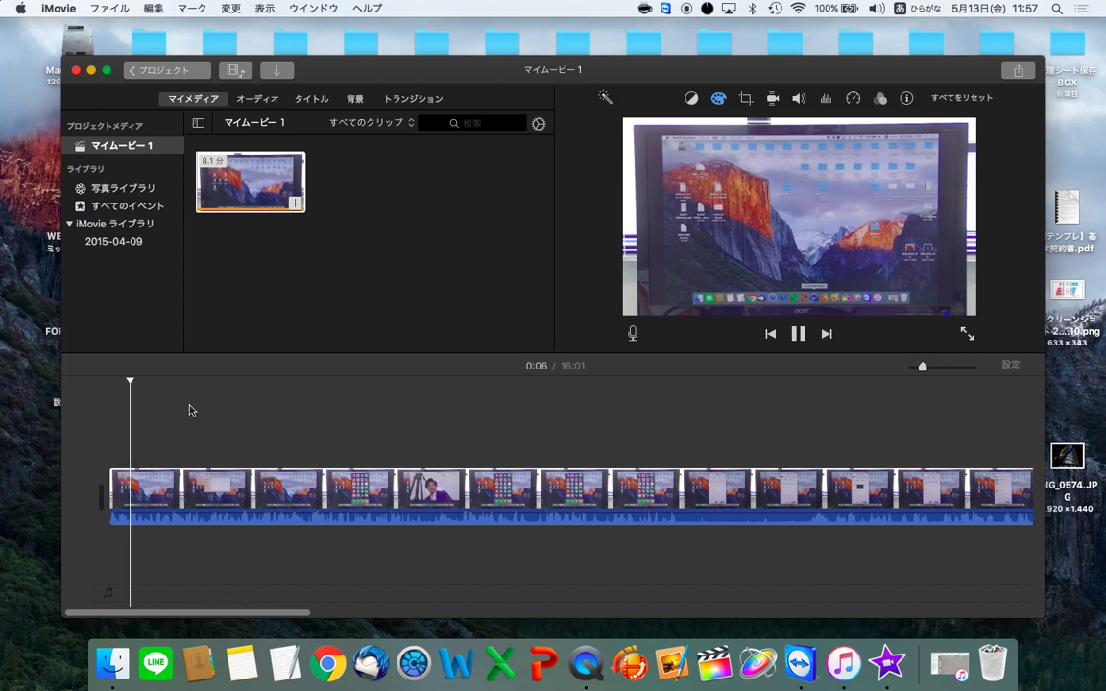
{"action": "left_click", "coordinate": [257, 433]}
{"action": "left_click", "coordinate": [353, 427]}
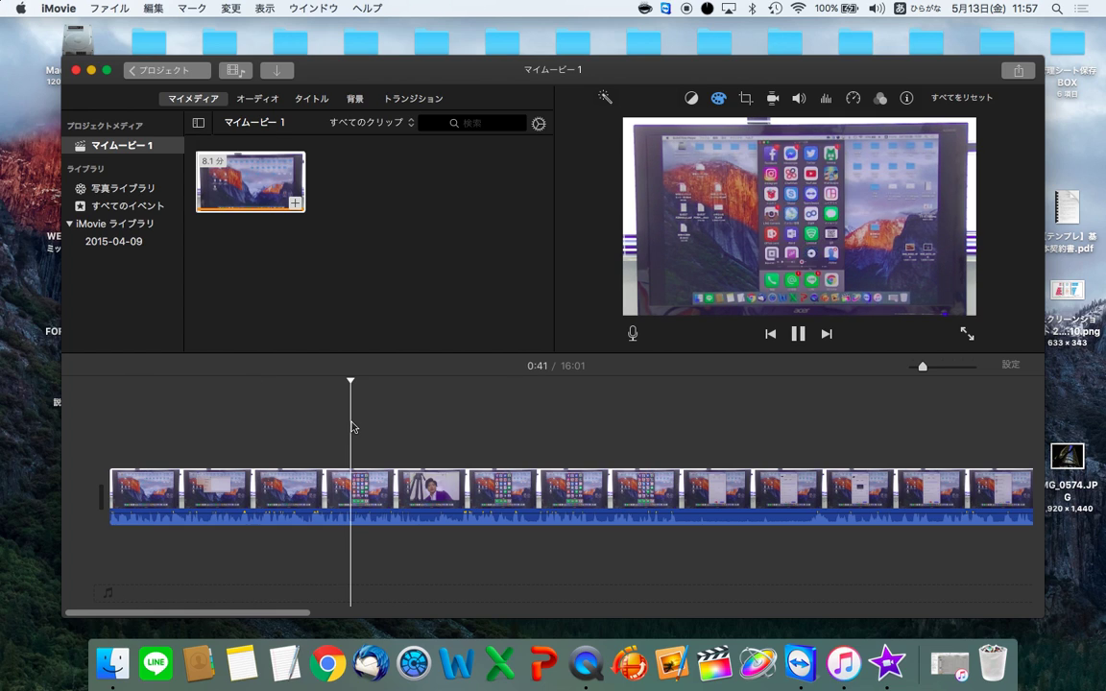
{"action": "key", "text": "space"}
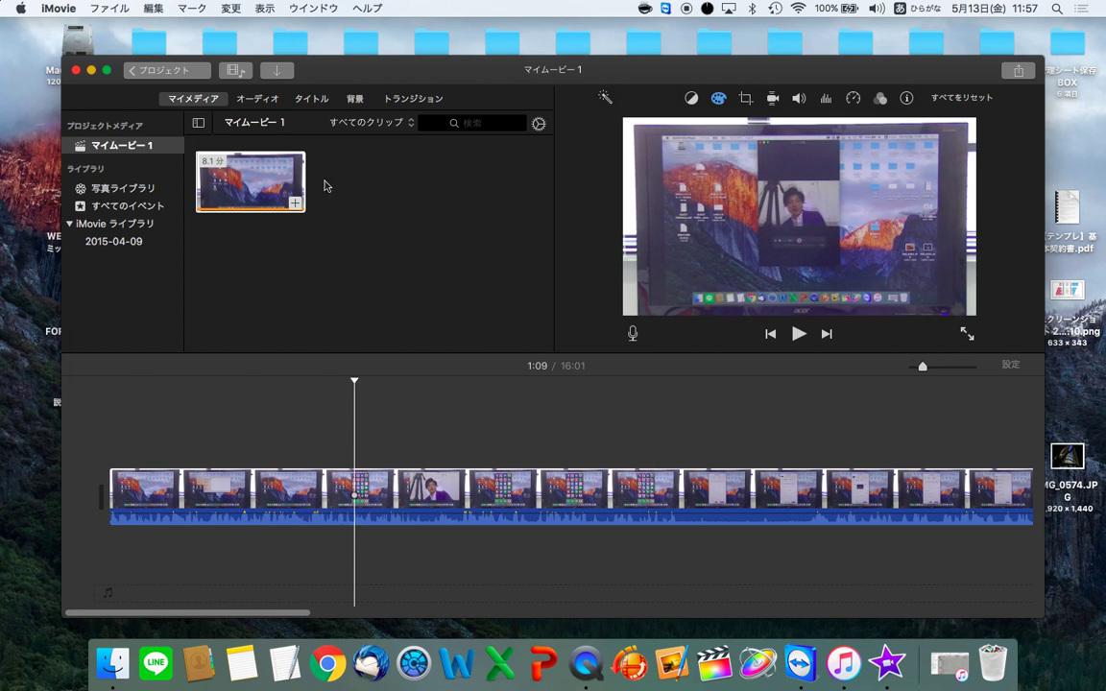
Add a 表示 style title above the main clip at about 0:16, after browsing the available titles and backgrounds
{"action": "left_click", "coordinate": [312, 98]}
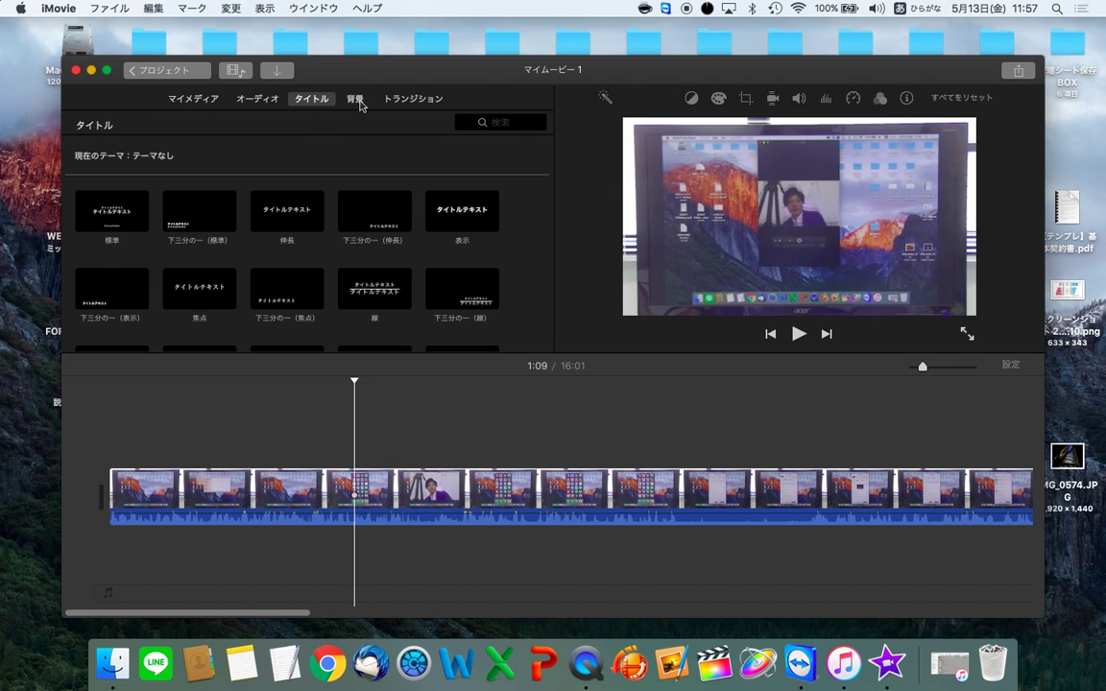
{"action": "left_click", "coordinate": [359, 99]}
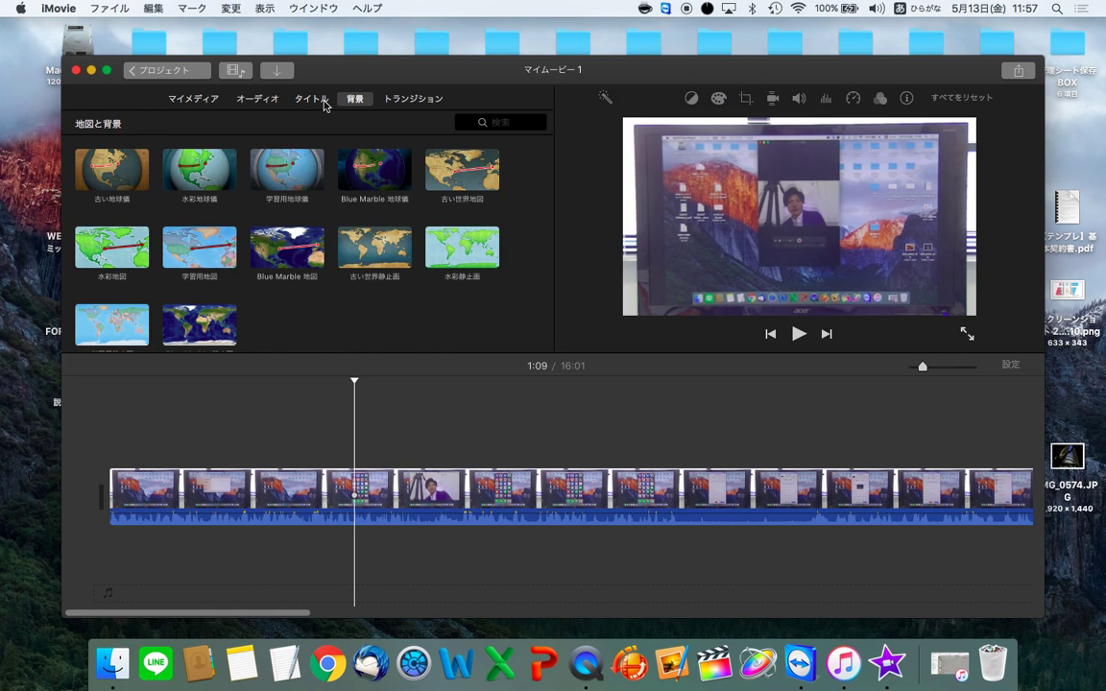
{"action": "left_click", "coordinate": [317, 100]}
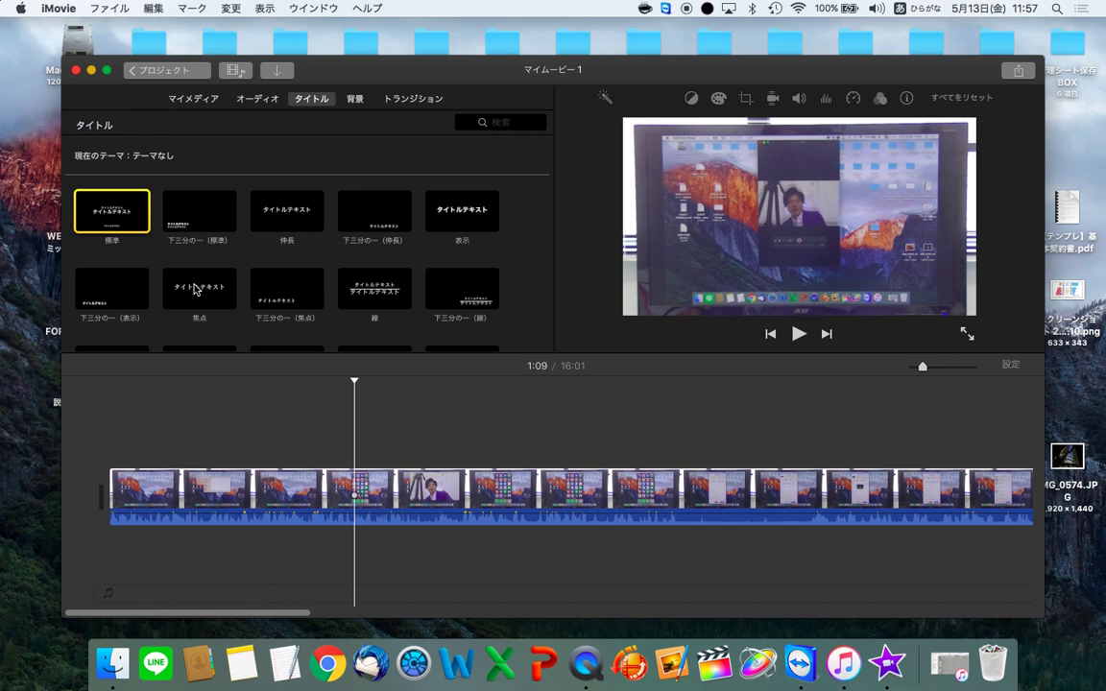
{"action": "scroll", "coordinate": [407, 291], "scroll_direction": "down", "scroll_amount": 5}
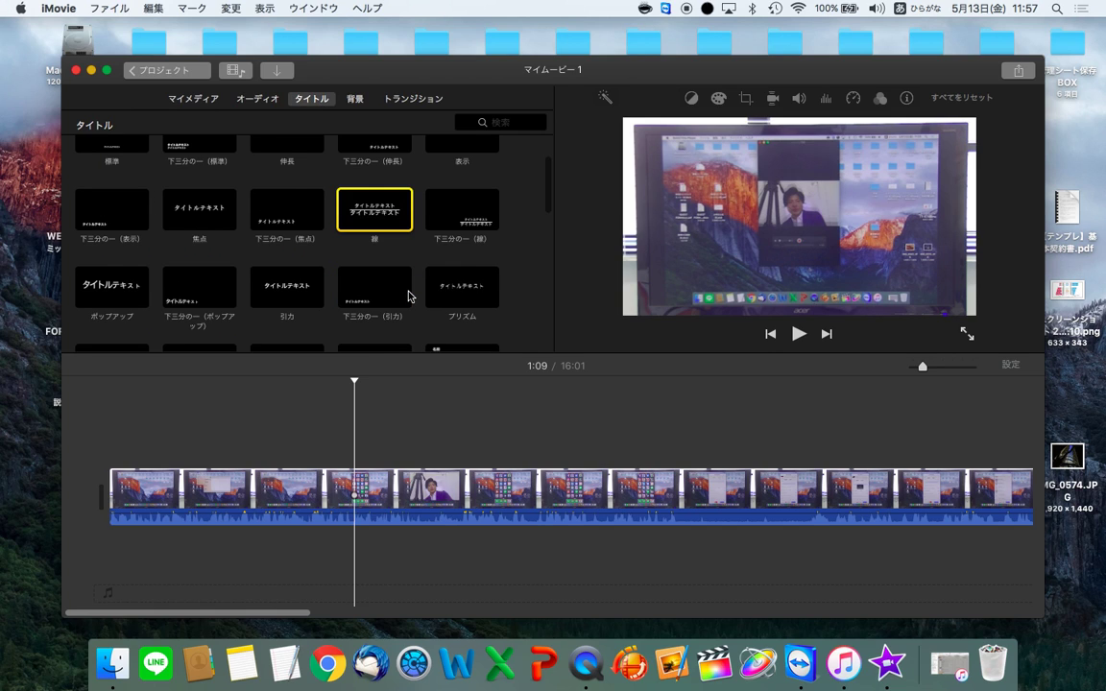
{"action": "scroll", "coordinate": [408, 296], "scroll_direction": "down", "scroll_amount": 10}
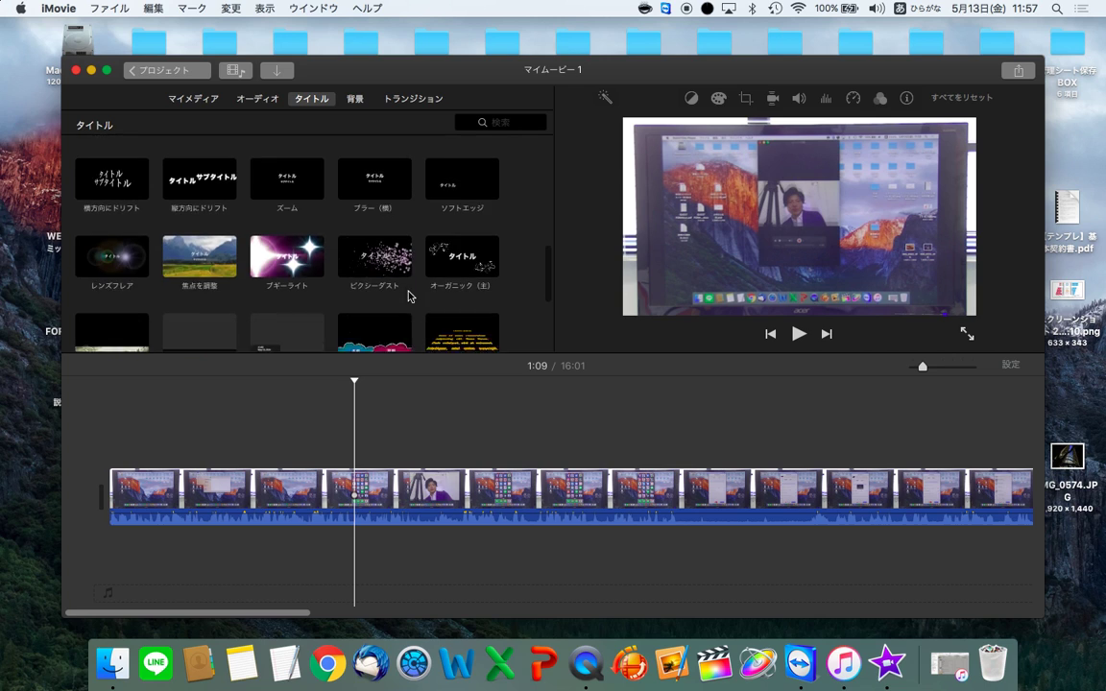
{"action": "scroll", "coordinate": [409, 296], "scroll_direction": "up", "scroll_amount": 15}
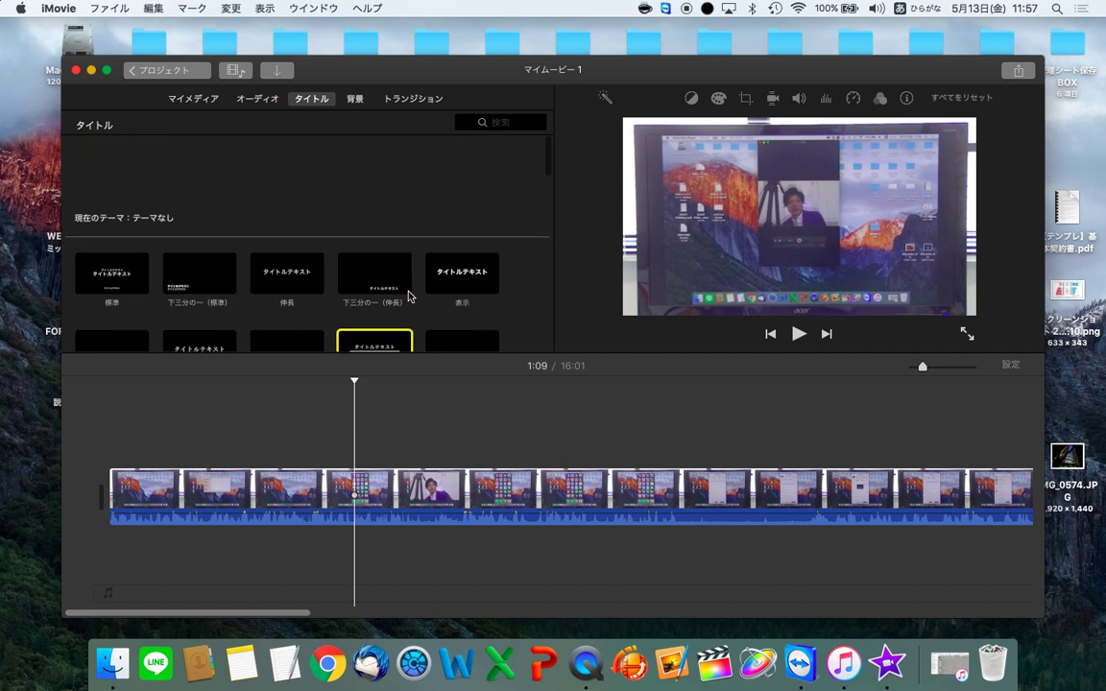
{"action": "left_click_drag", "start_coordinate": [477, 219], "coordinate": [173, 446]}
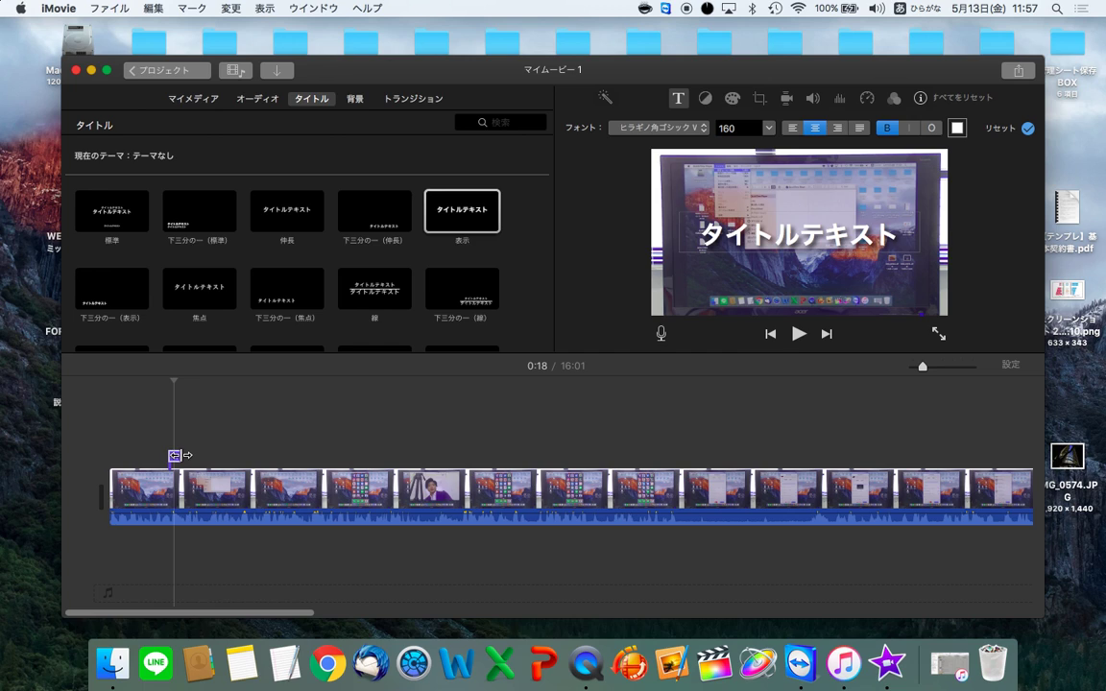
{"action": "left_click_drag", "start_coordinate": [223, 452], "coordinate": [196, 460]}
{"action": "left_click", "coordinate": [174, 457]}
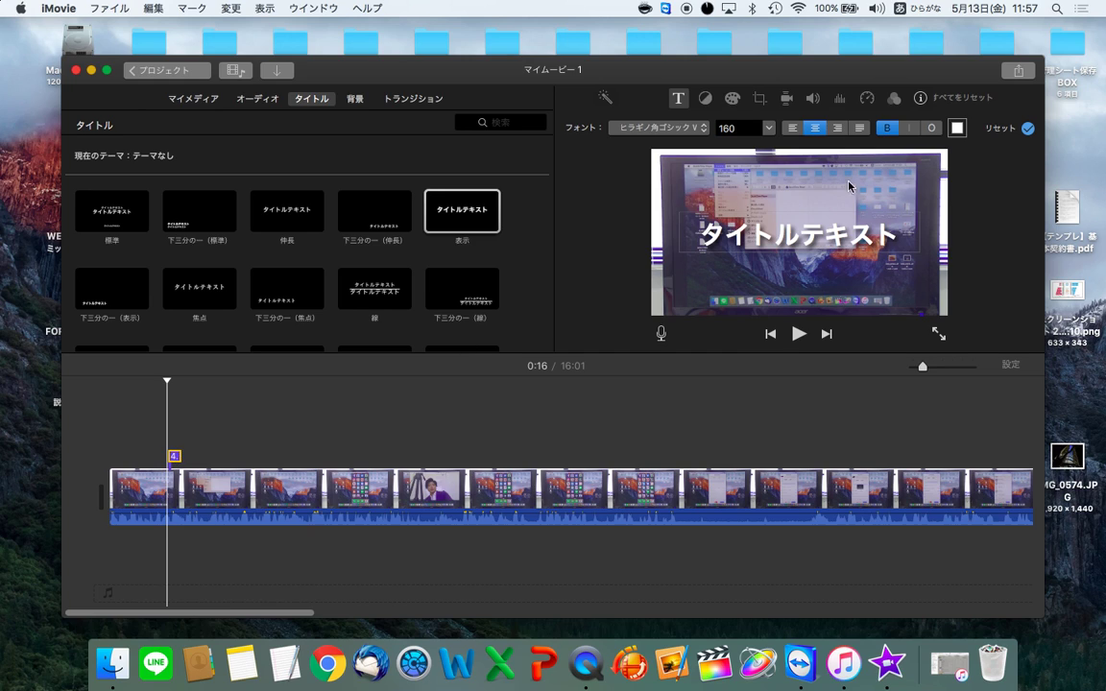
Replace the title's placeholder text with "iPhone"
{"action": "double_click", "coordinate": [830, 235]}
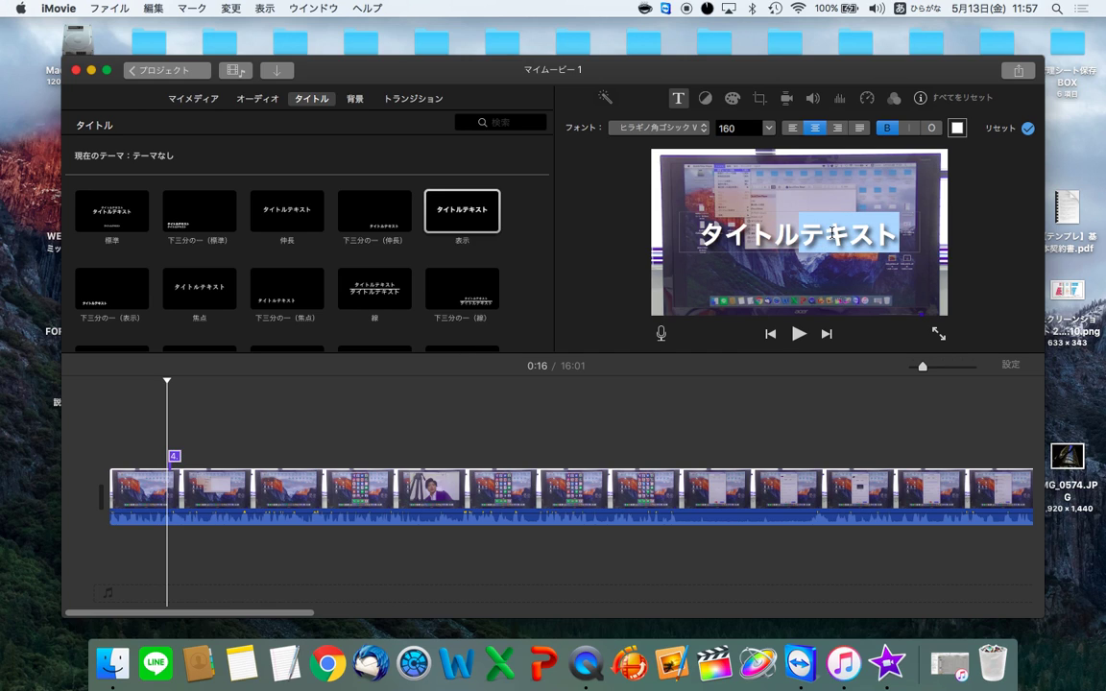
{"action": "key", "text": "BackSpace"}
{"action": "key", "text": "BackSpace"}
{"action": "key", "text": "BackSpace"}
{"action": "key", "text": "BackSpace"}
{"action": "key", "text": "BackSpace"}
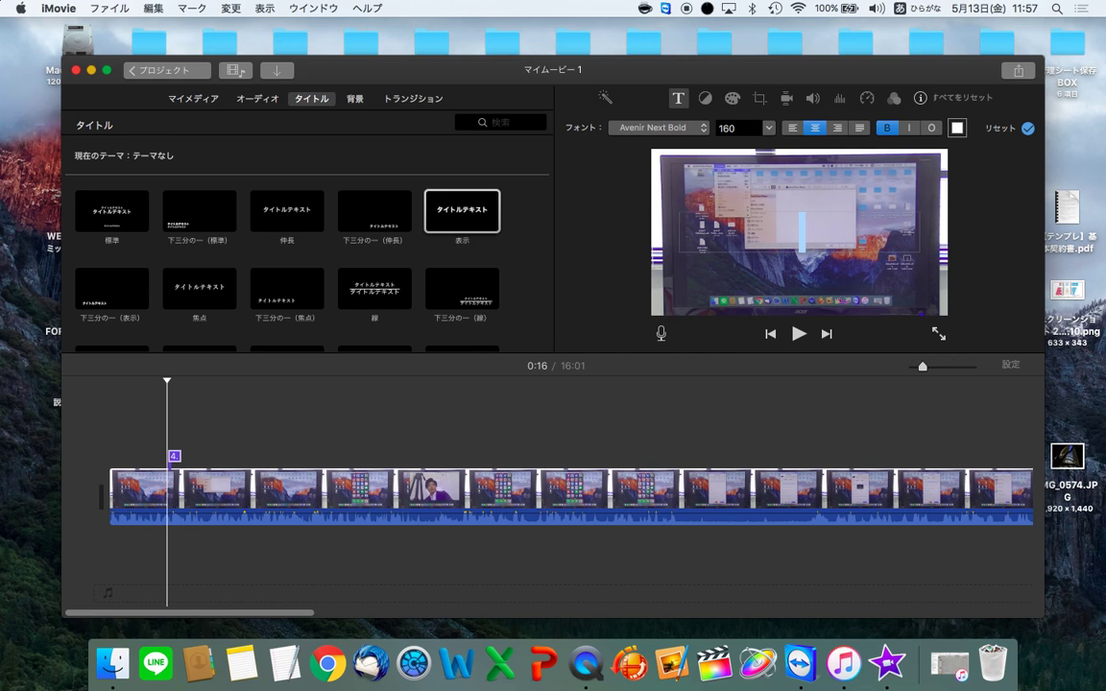
{"action": "type", "text": "愛フォンの"}
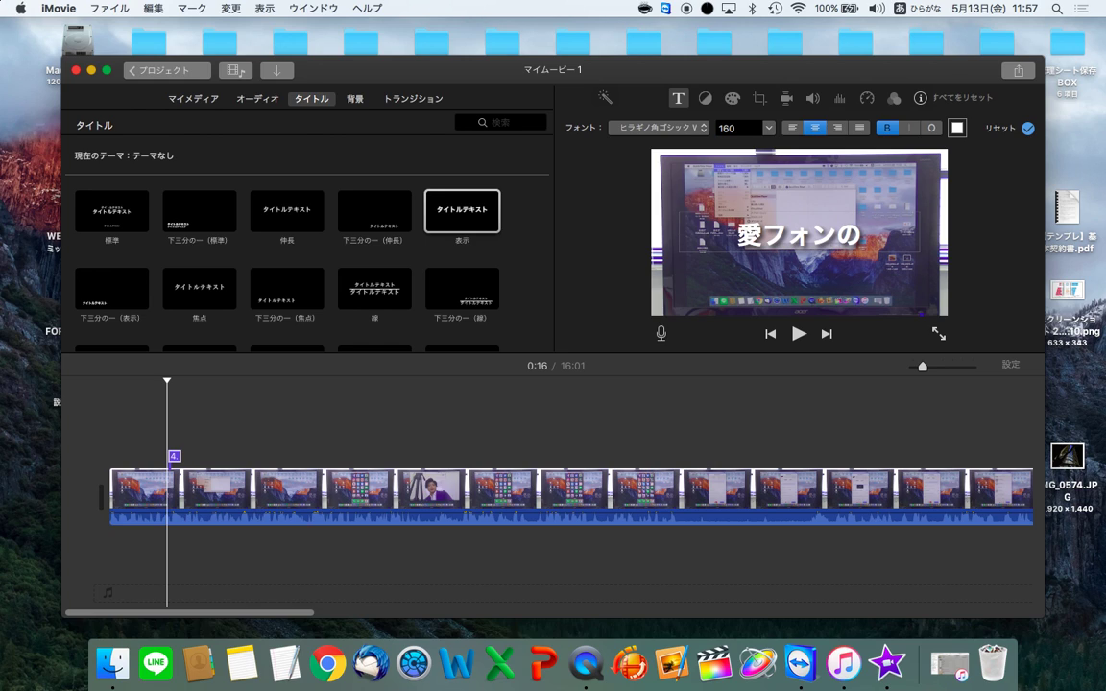
{"action": "key", "text": "space"}
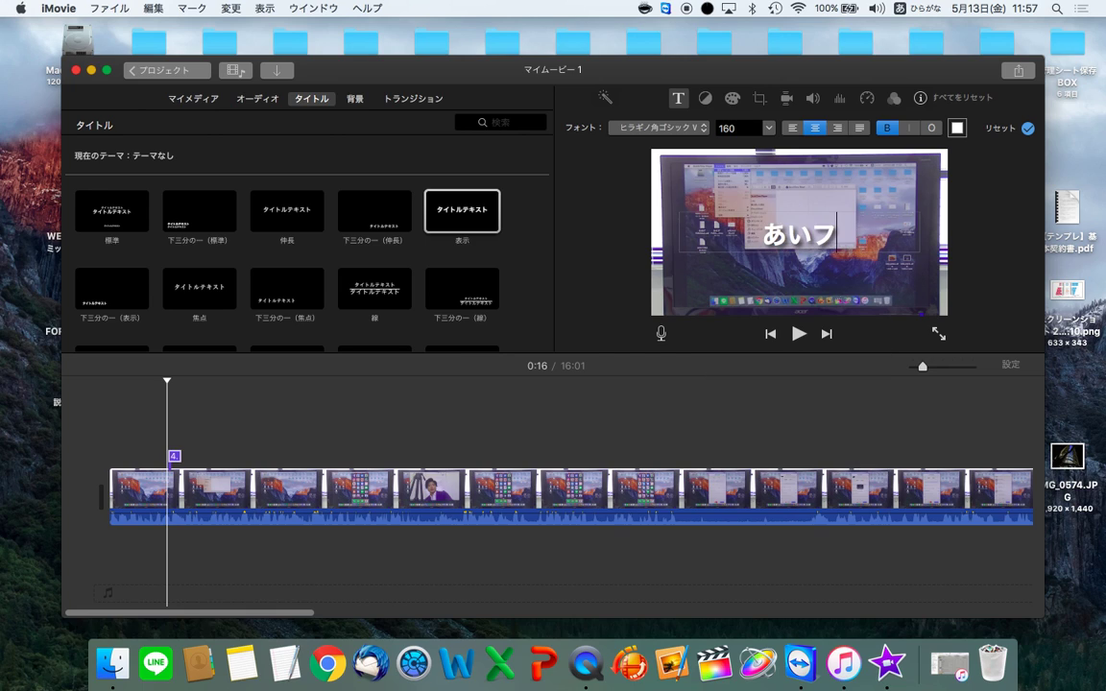
{"action": "key", "text": "BackSpace"}
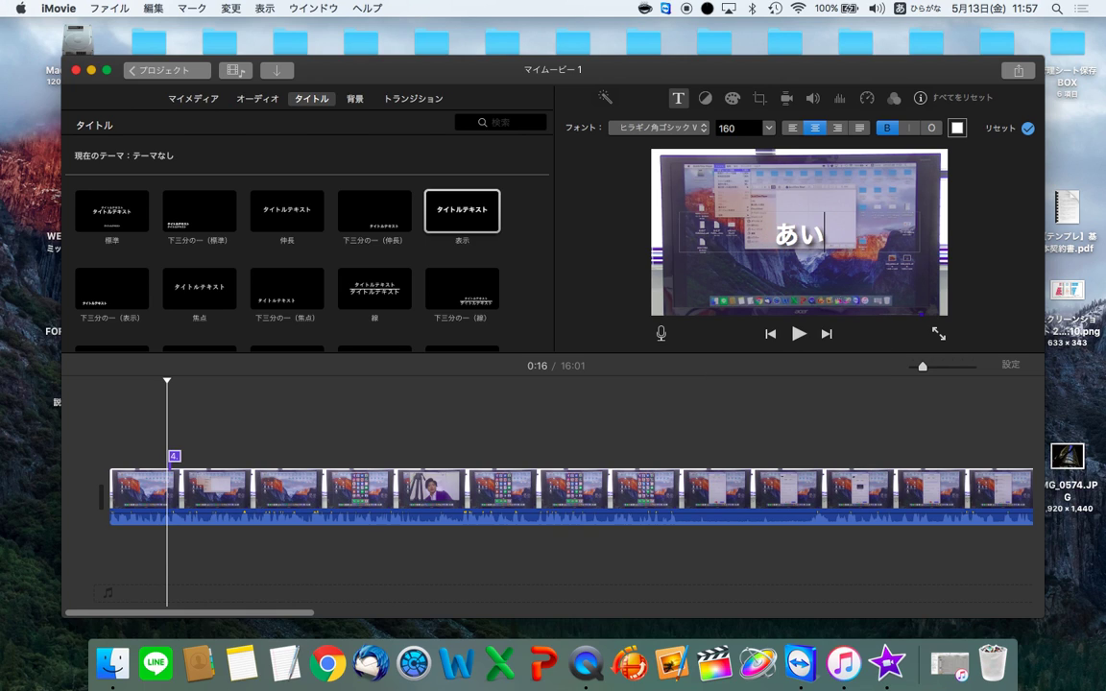
{"action": "type", "text": "Fo-"}
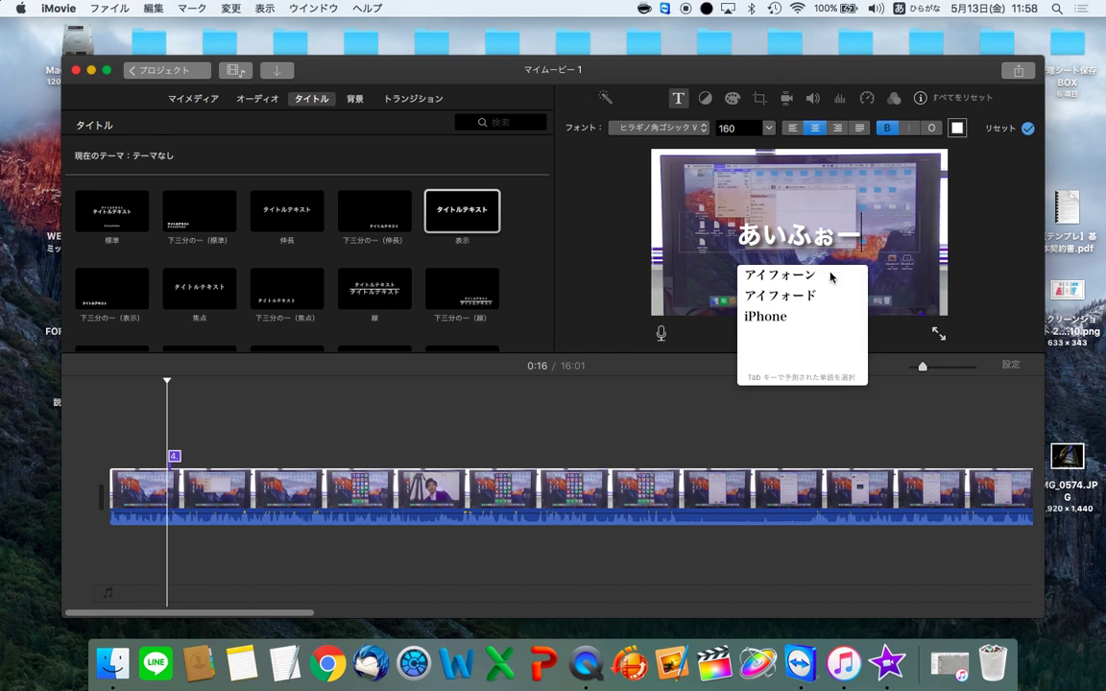
{"action": "left_click", "coordinate": [769, 323]}
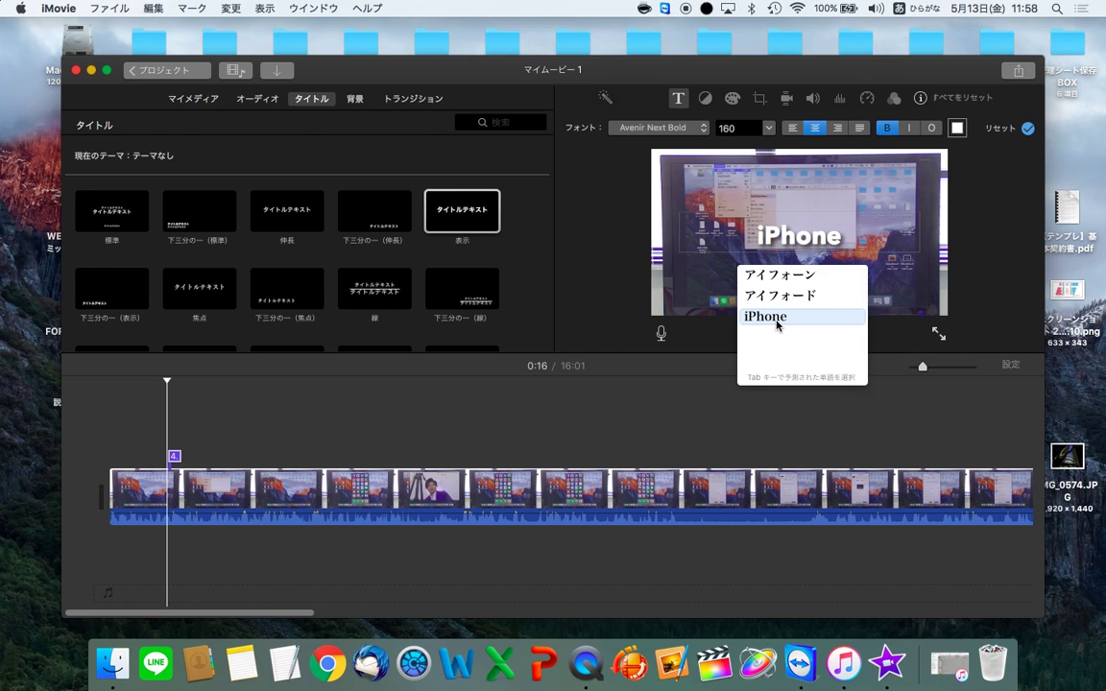
{"action": "left_click", "coordinate": [257, 441]}
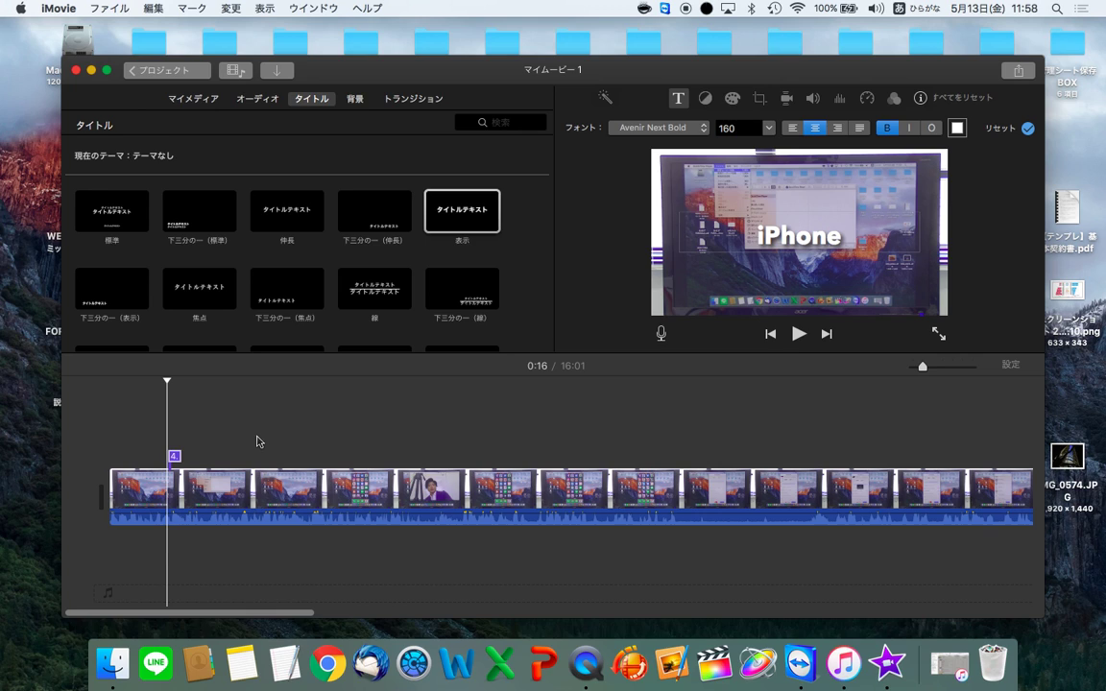
Play the movie from just before the iPhone title, then delete that title from the timeline
{"action": "left_click", "coordinate": [138, 444]}
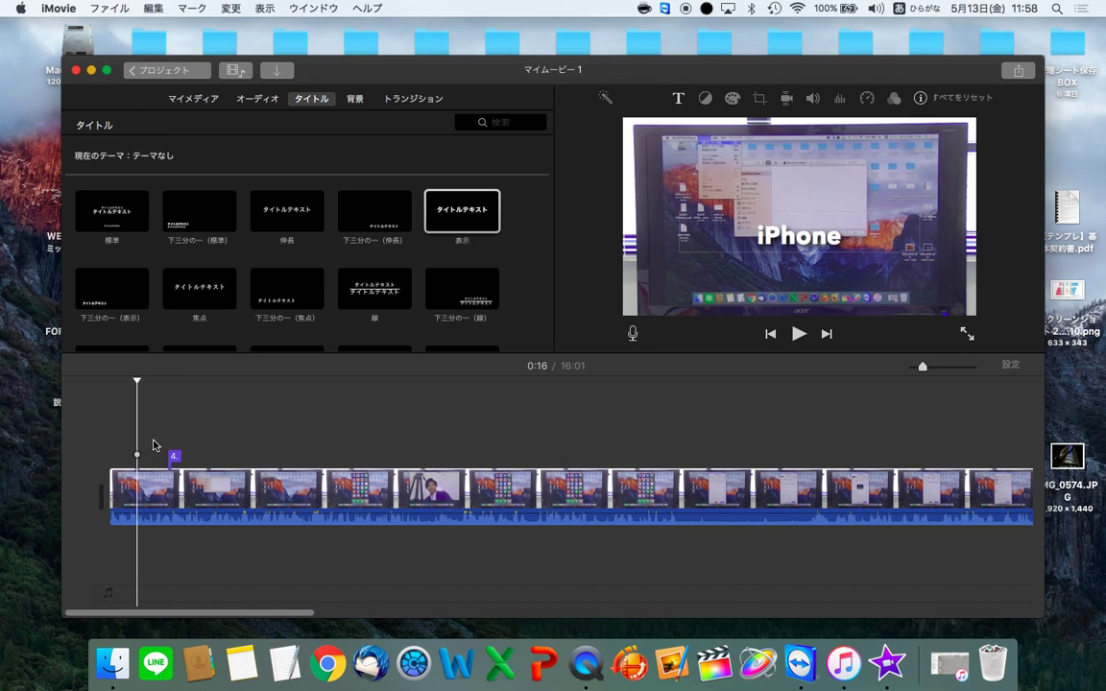
{"action": "key", "text": "space"}
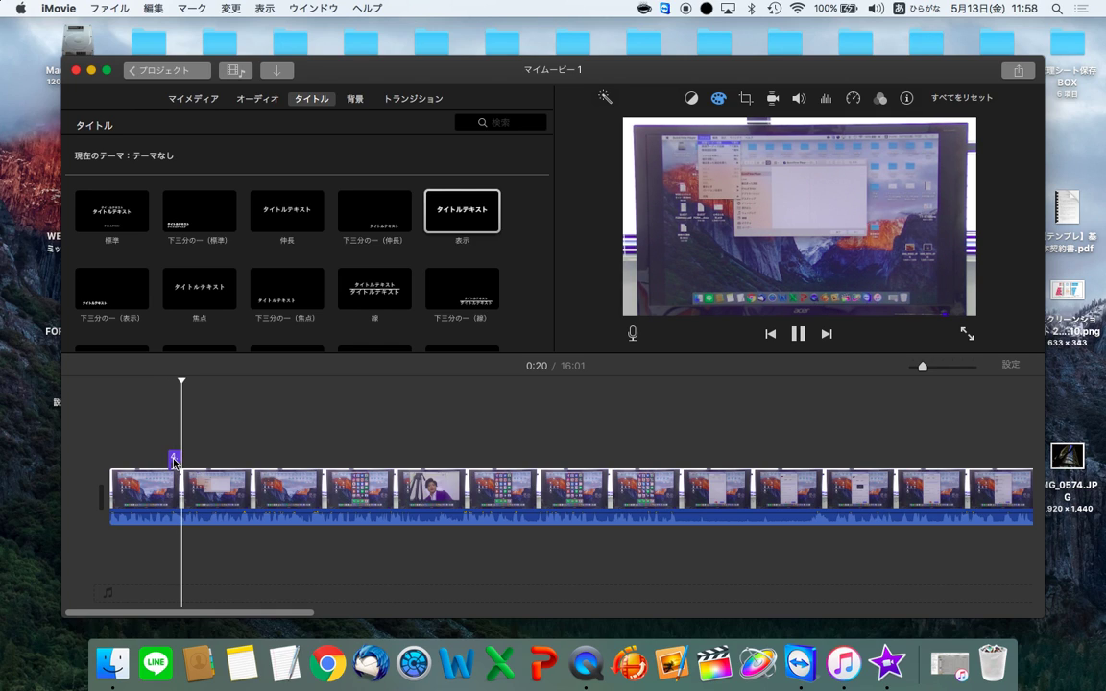
{"action": "left_click", "coordinate": [174, 459]}
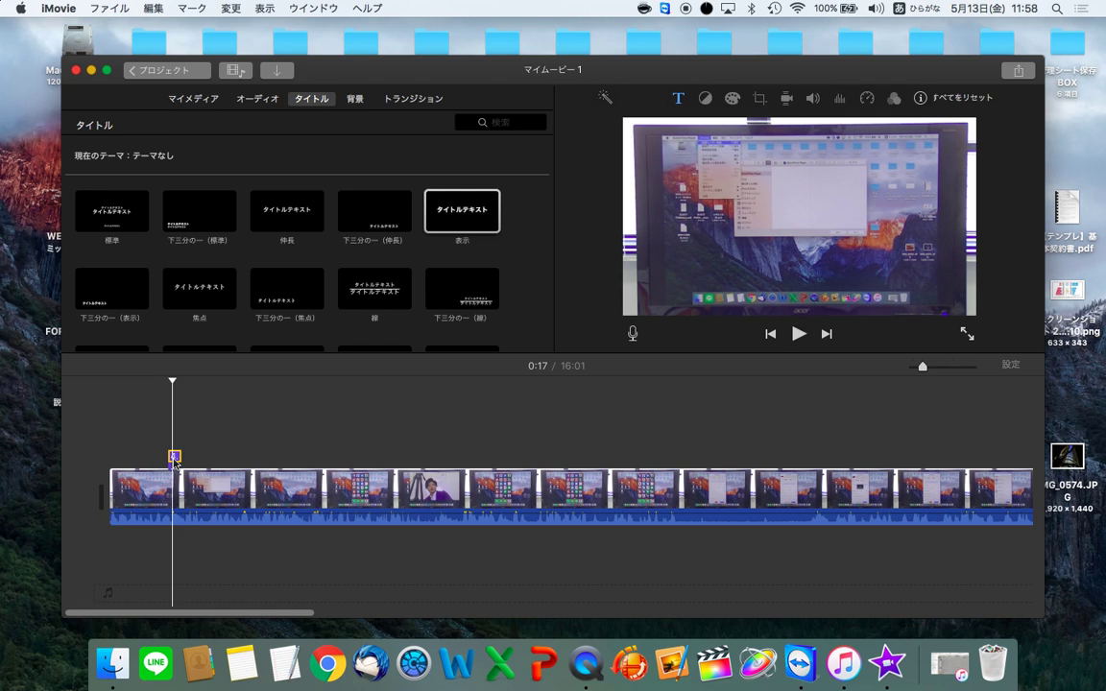
{"action": "key", "text": "Delete"}
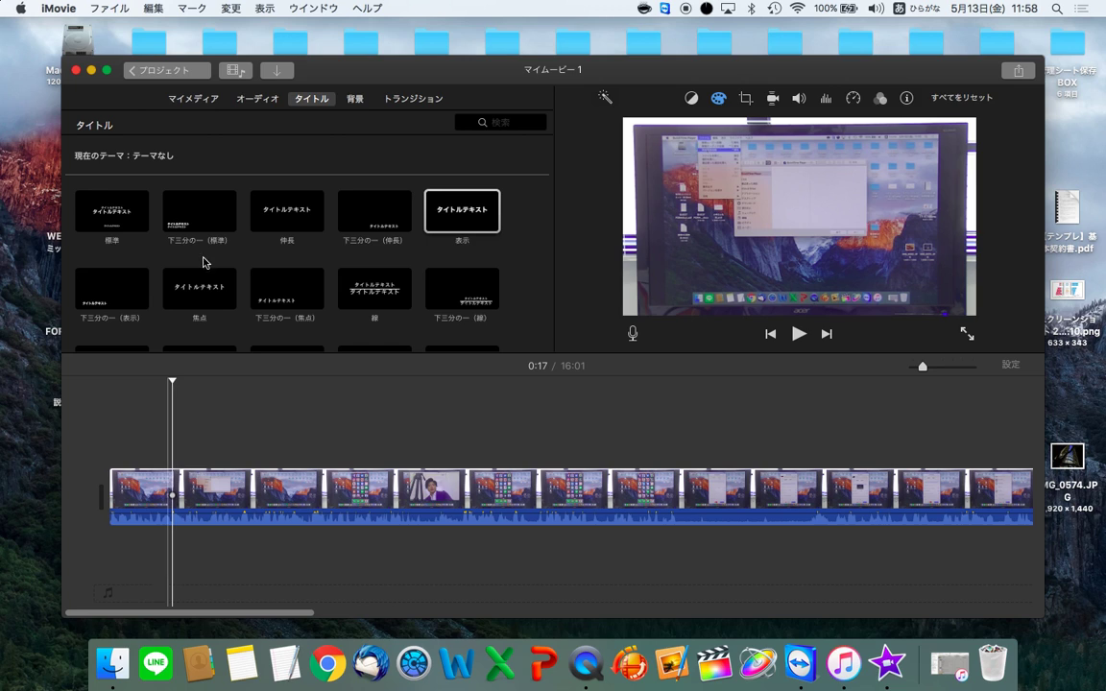
Browse the backgrounds and transitions, and try adding the 古い地球儀 globe map above the main clip
{"action": "left_click", "coordinate": [355, 98]}
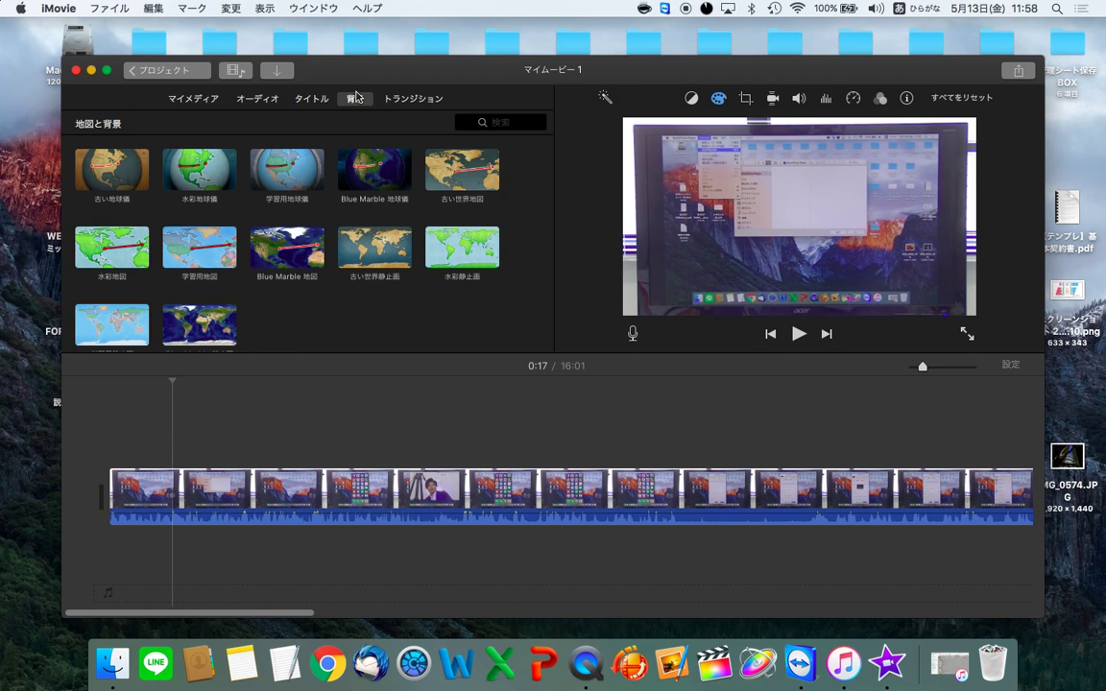
{"action": "left_click", "coordinate": [415, 101]}
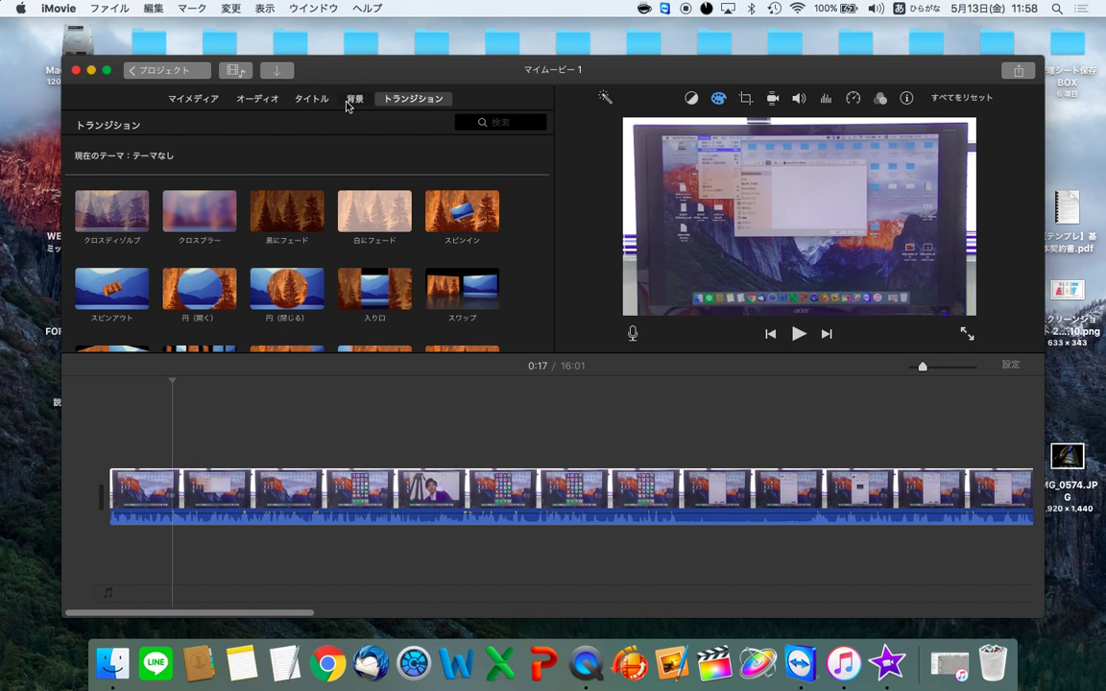
{"action": "left_click", "coordinate": [351, 99]}
{"action": "scroll", "coordinate": [230, 320], "scroll_direction": "down", "scroll_amount": 5}
{"action": "scroll", "coordinate": [231, 320], "scroll_direction": "up", "scroll_amount": 5}
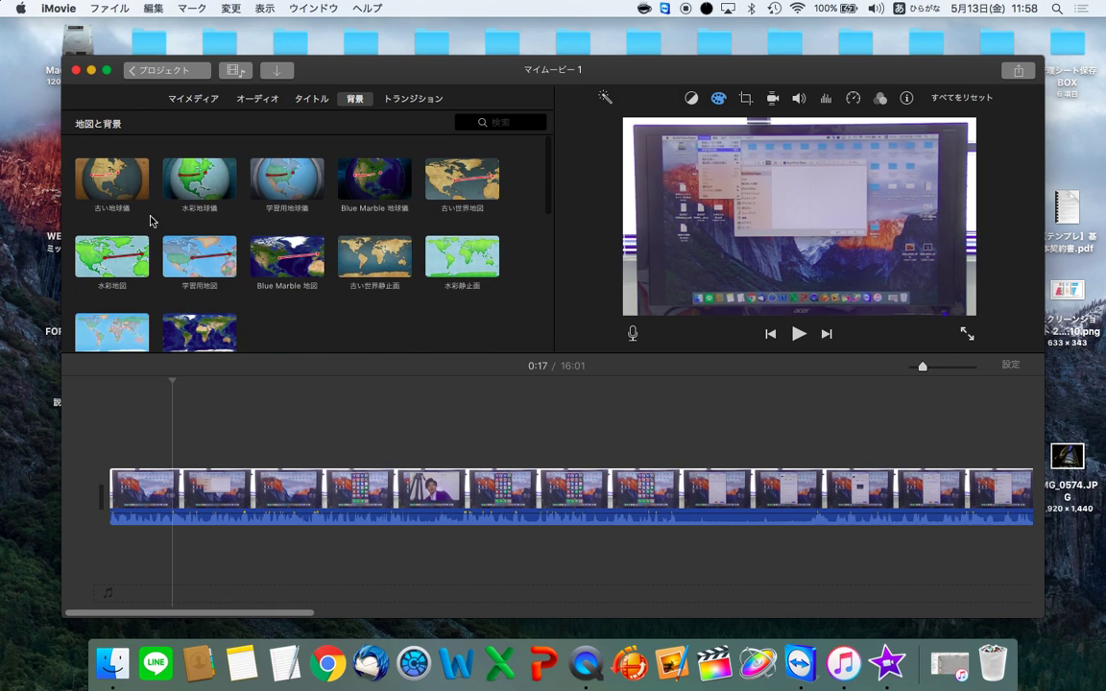
{"action": "left_click", "coordinate": [117, 189]}
{"action": "left_click_drag", "start_coordinate": [117, 189], "coordinate": [194, 421]}
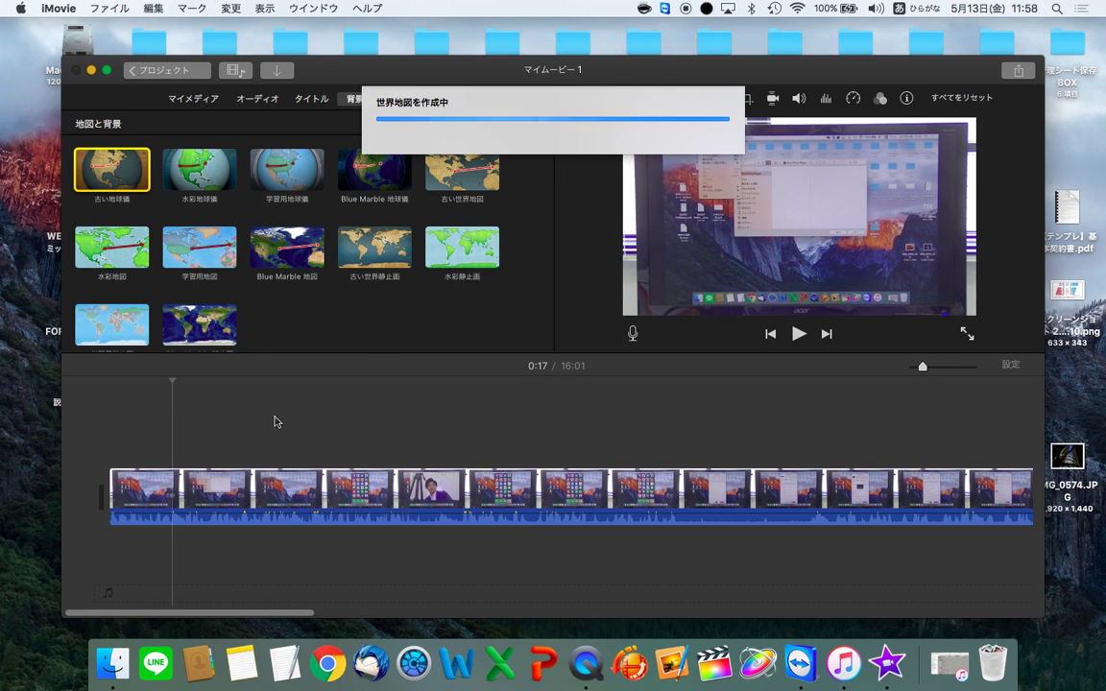
{"action": "left_click", "coordinate": [249, 439]}
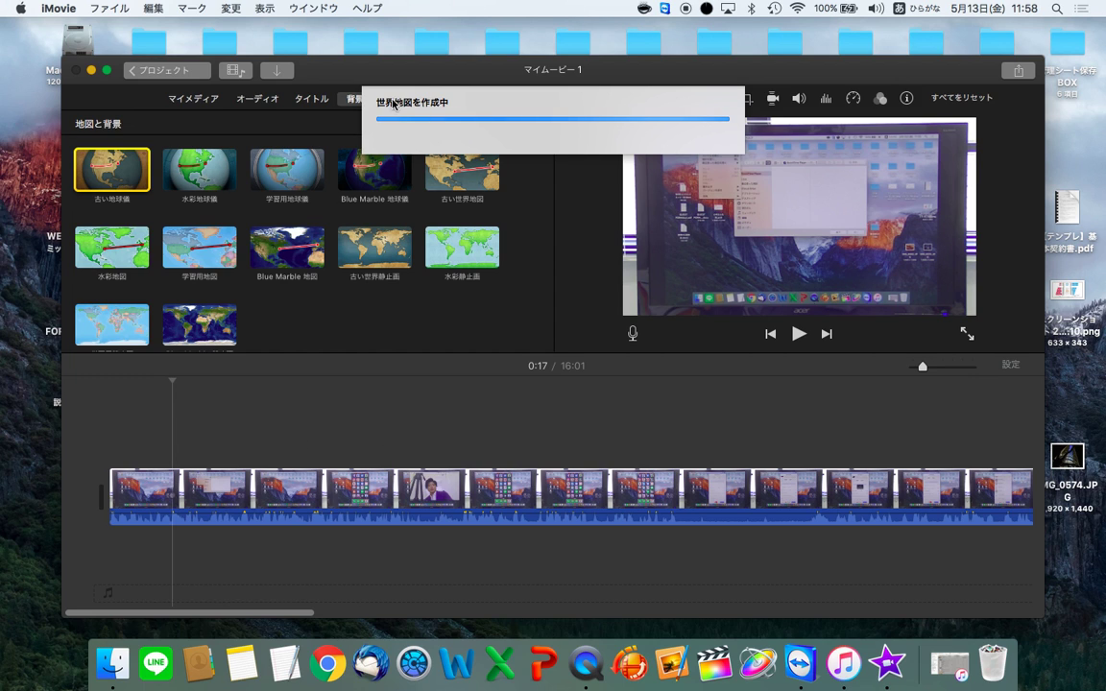
{"action": "left_click_drag", "start_coordinate": [354, 79], "coordinate": [353, 46]}
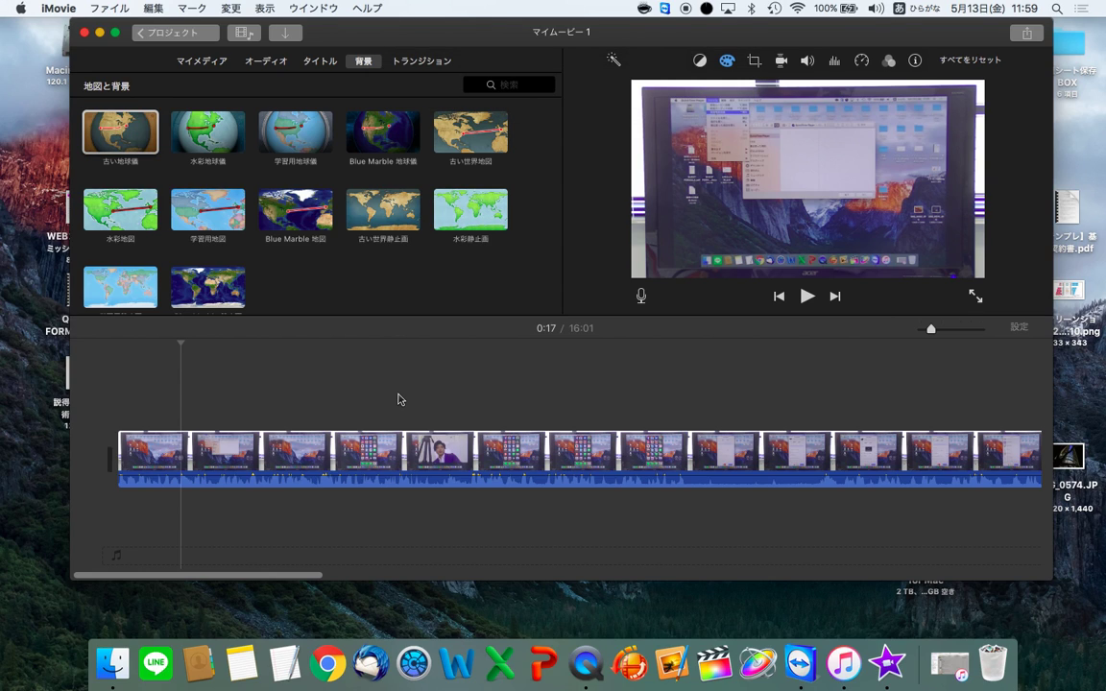
Insert the 古い地球儀 globe map before the first clip and play the movie from the start
{"action": "left_click_drag", "start_coordinate": [139, 139], "coordinate": [116, 461]}
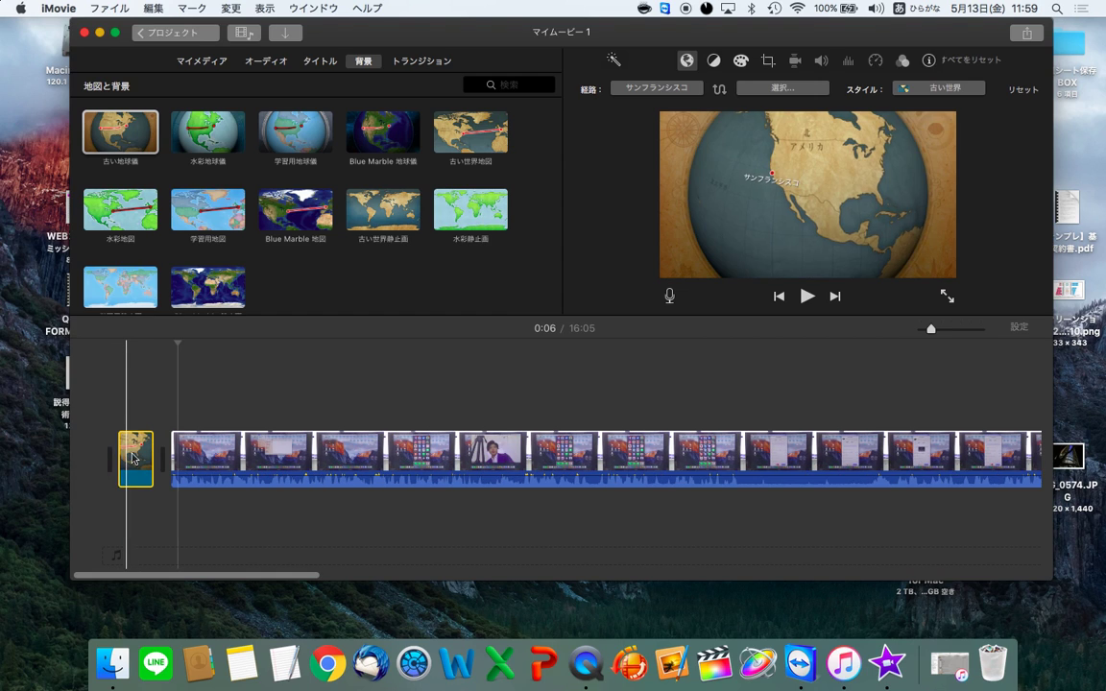
{"action": "key", "text": "space"}
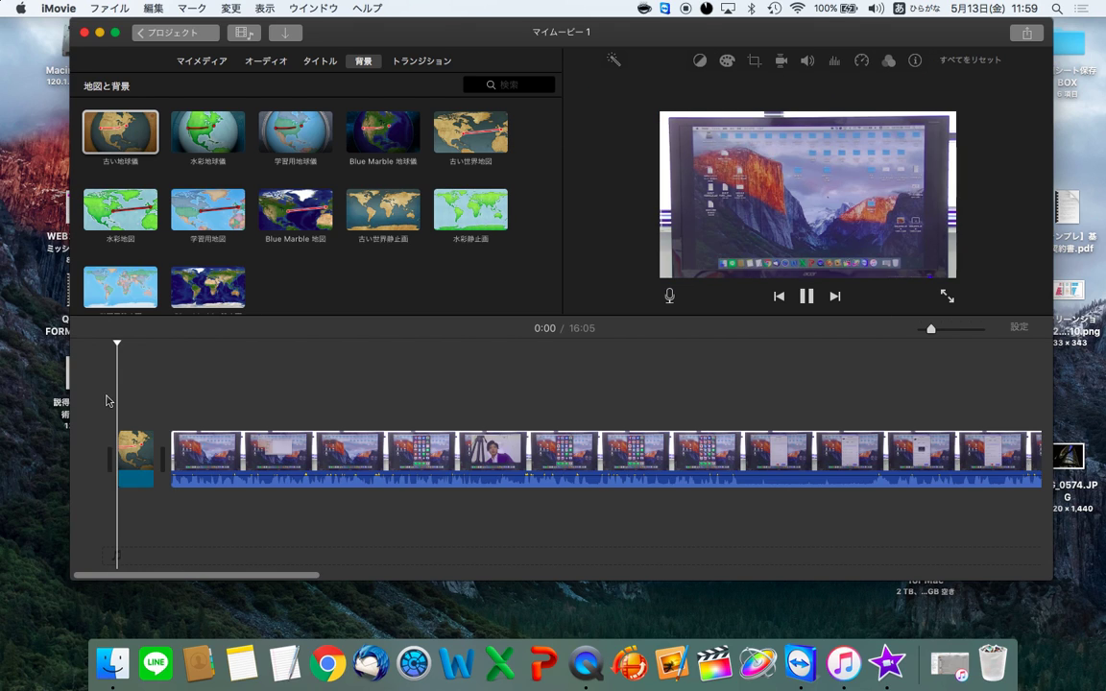
{"action": "left_click", "coordinate": [107, 401]}
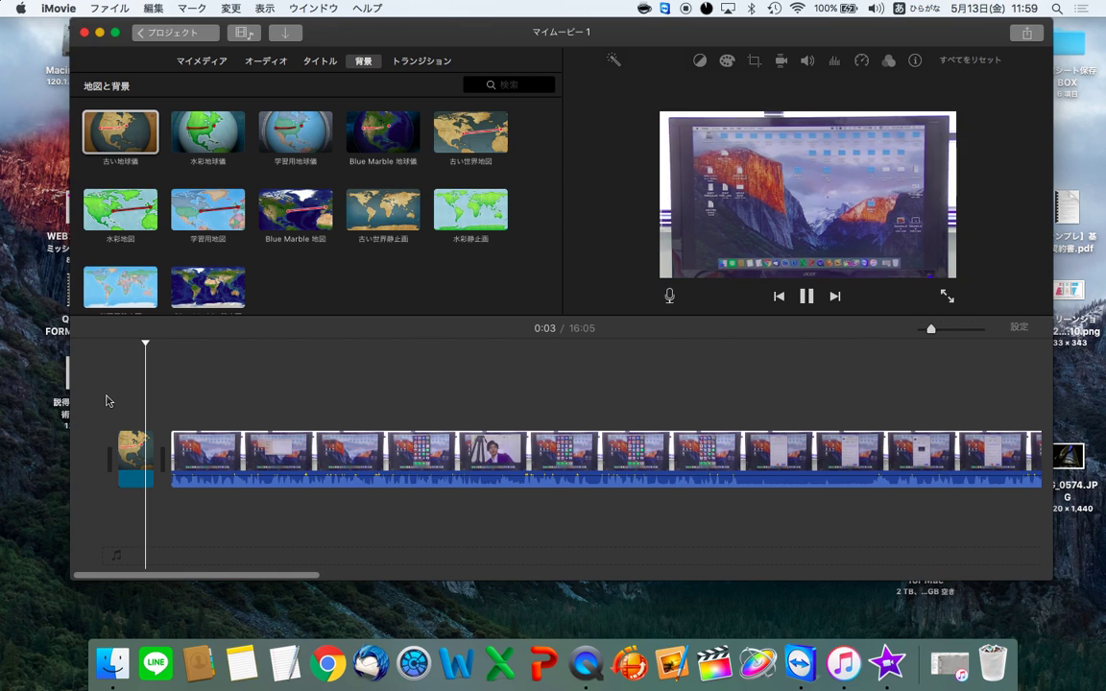
{"action": "key", "text": "space"}
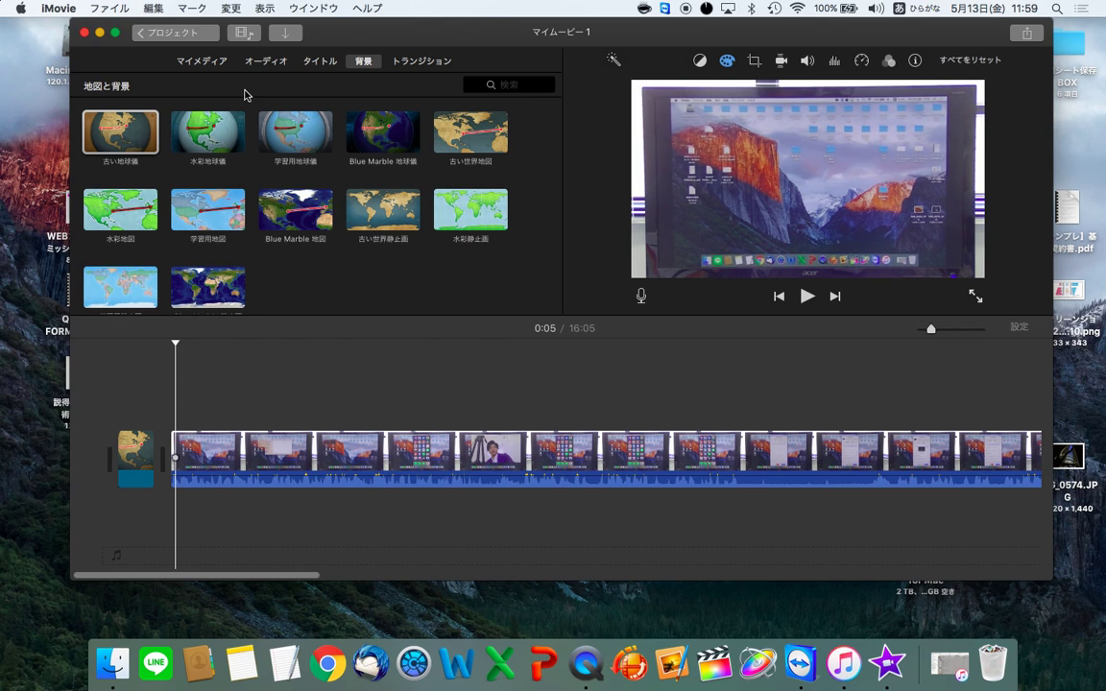
Extend the globe map clip at the start of the timeline to about 12 seconds
{"action": "left_click", "coordinate": [137, 442]}
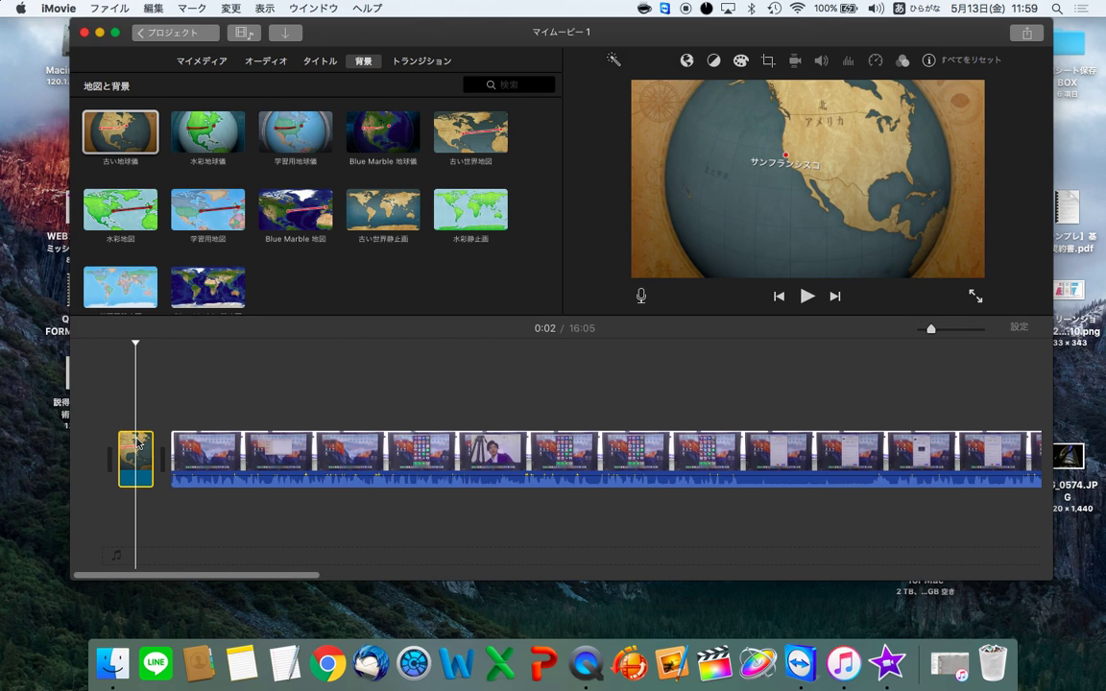
{"action": "left_click_drag", "start_coordinate": [148, 457], "coordinate": [197, 457]}
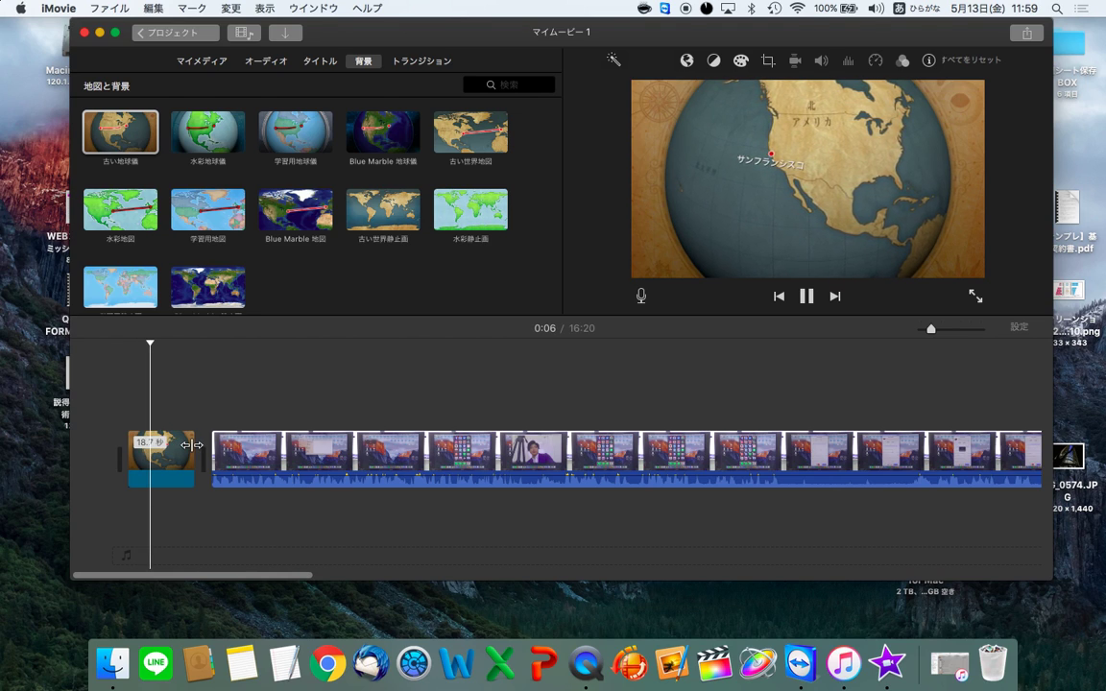
{"action": "left_click_drag", "start_coordinate": [192, 447], "coordinate": [178, 448]}
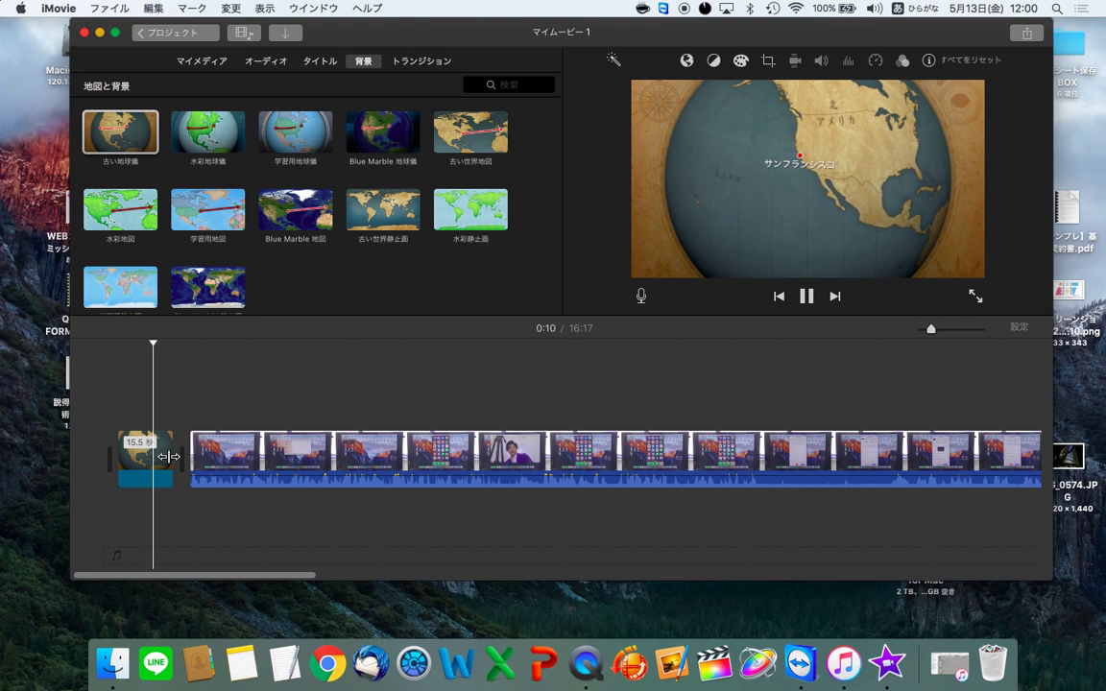
{"action": "left_click_drag", "start_coordinate": [169, 457], "coordinate": [161, 458]}
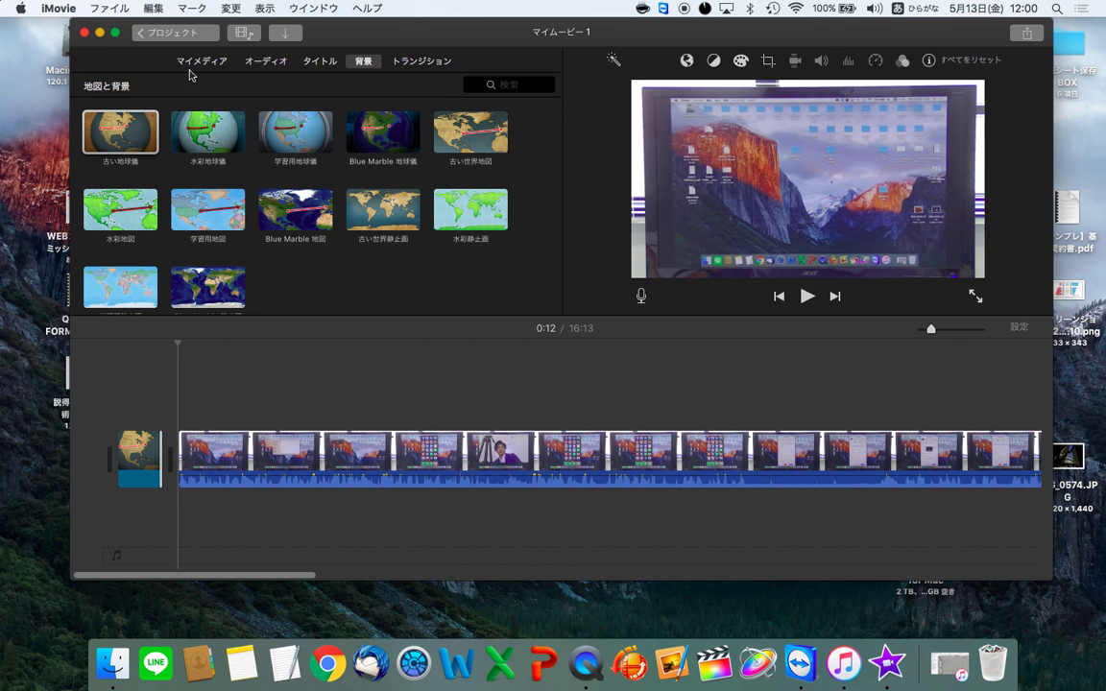
Look through the audio available in the iTunes, サウンドエフェクト and GarageBand sources, including the iTunes song list
{"action": "left_click", "coordinate": [269, 63]}
{"action": "scroll", "coordinate": [316, 246], "scroll_direction": "down", "scroll_amount": 20}
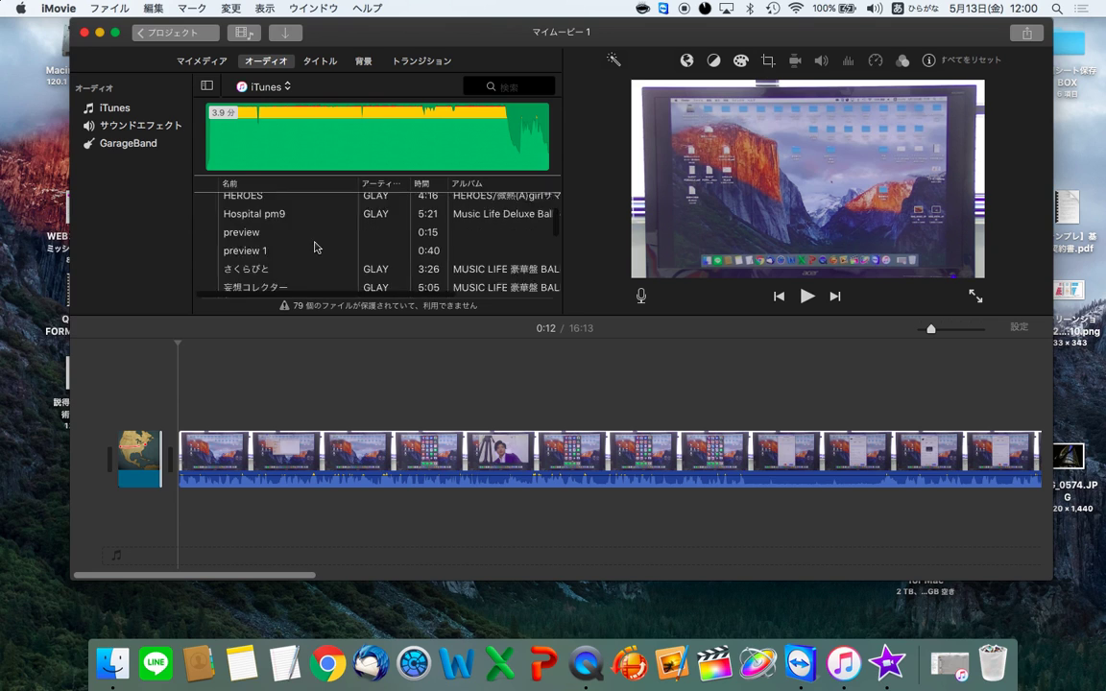
{"action": "scroll", "coordinate": [316, 247], "scroll_direction": "up", "scroll_amount": 20}
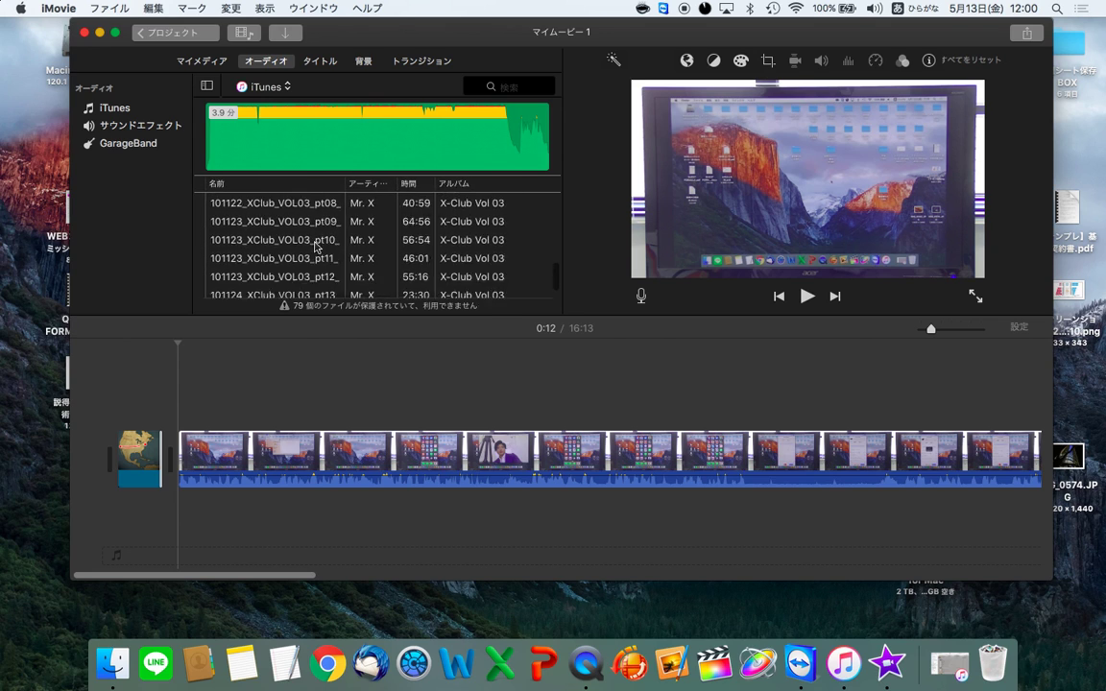
{"action": "left_click", "coordinate": [117, 108]}
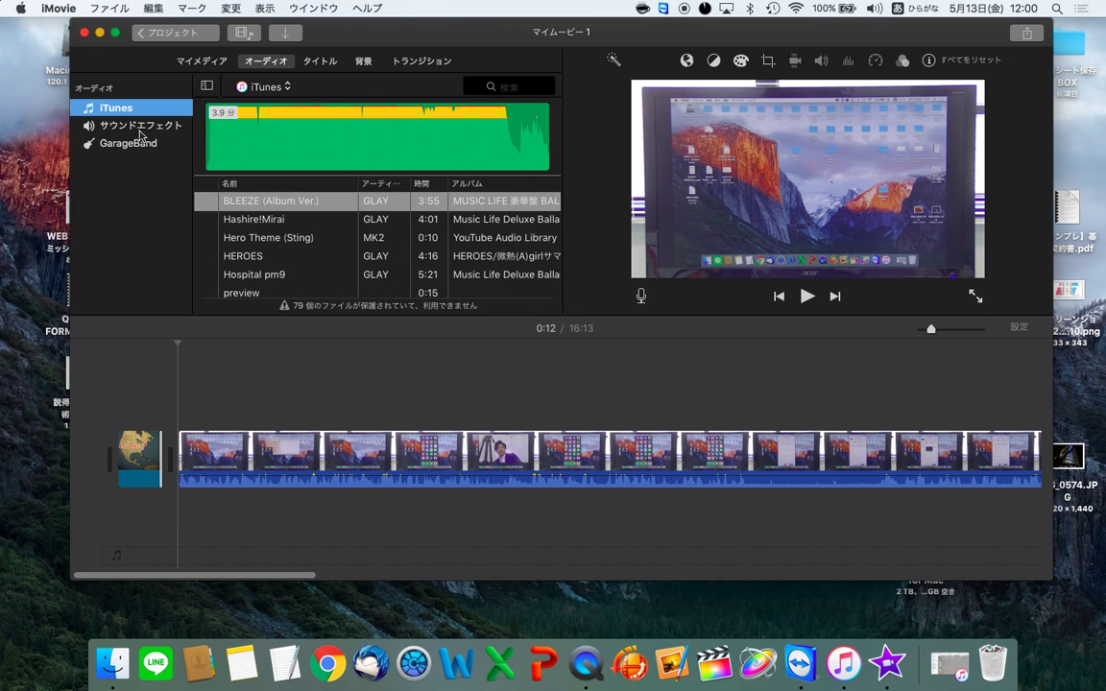
{"action": "left_click", "coordinate": [140, 134]}
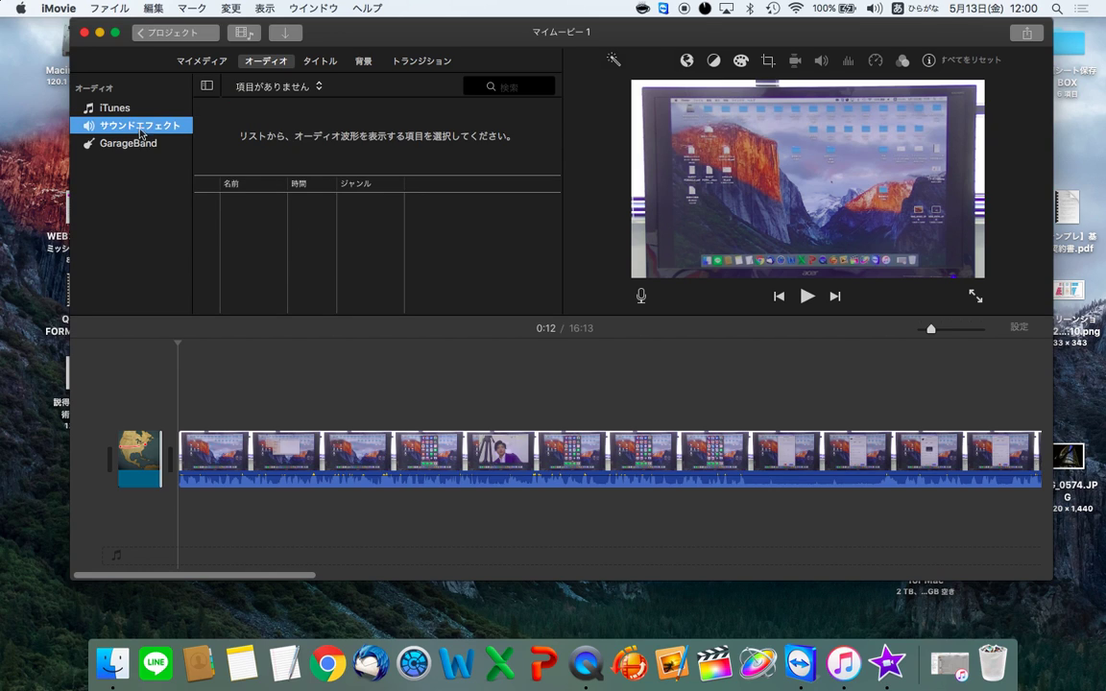
{"action": "left_click", "coordinate": [144, 112]}
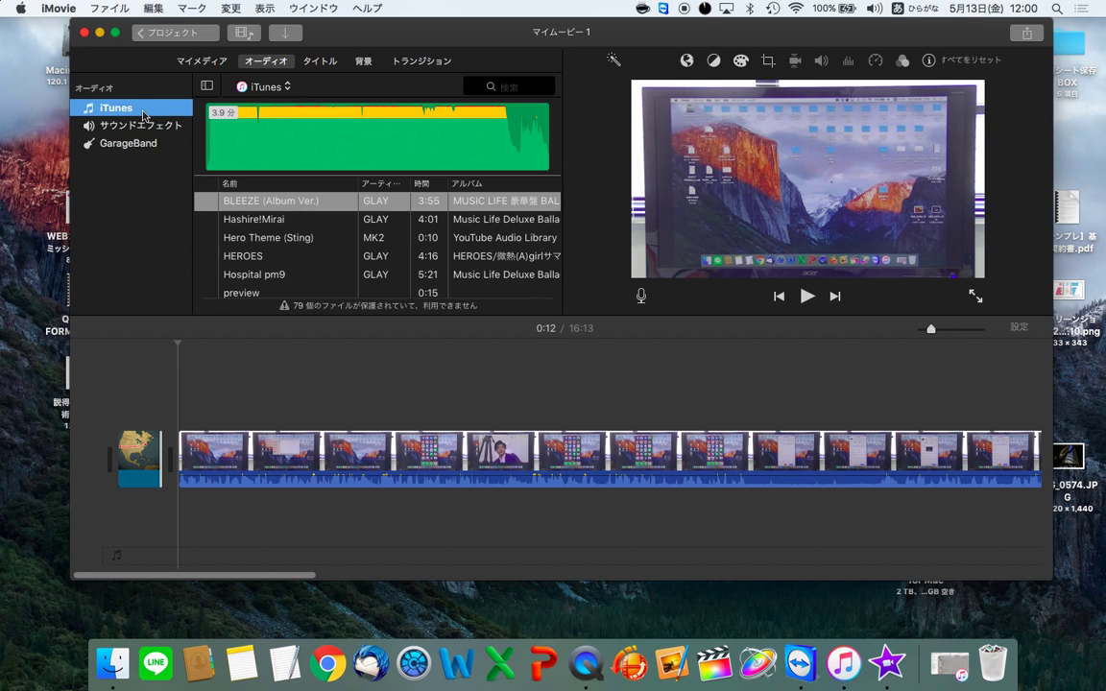
{"action": "scroll", "coordinate": [267, 233], "scroll_direction": "down", "scroll_amount": 20}
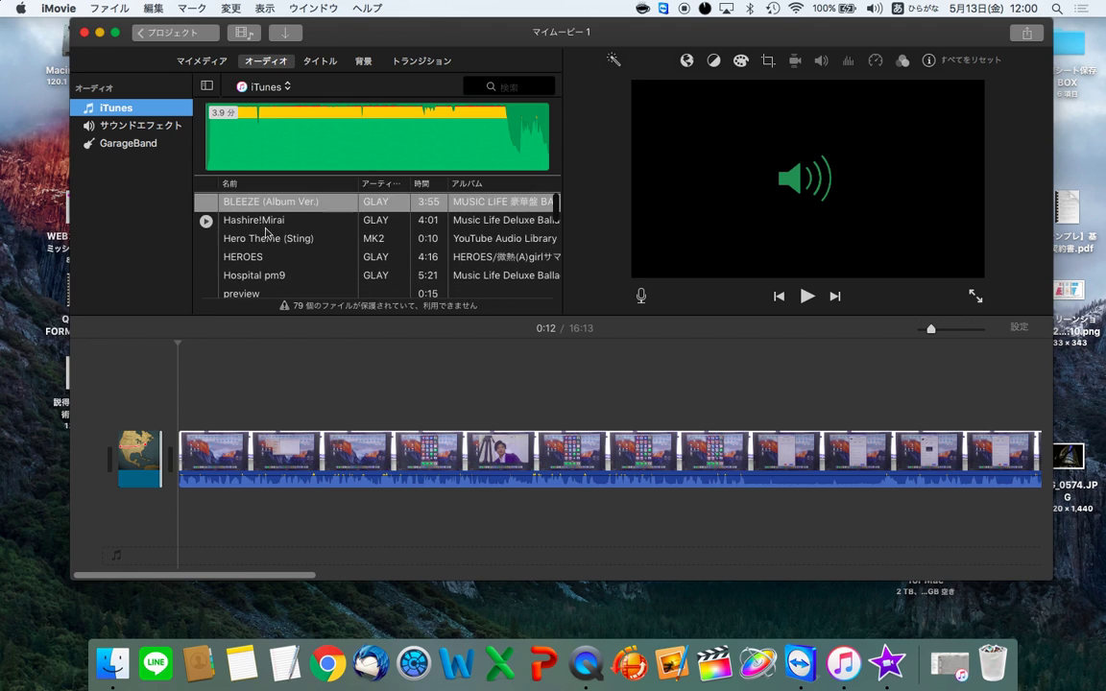
{"action": "scroll", "coordinate": [267, 233], "scroll_direction": "up", "scroll_amount": 20}
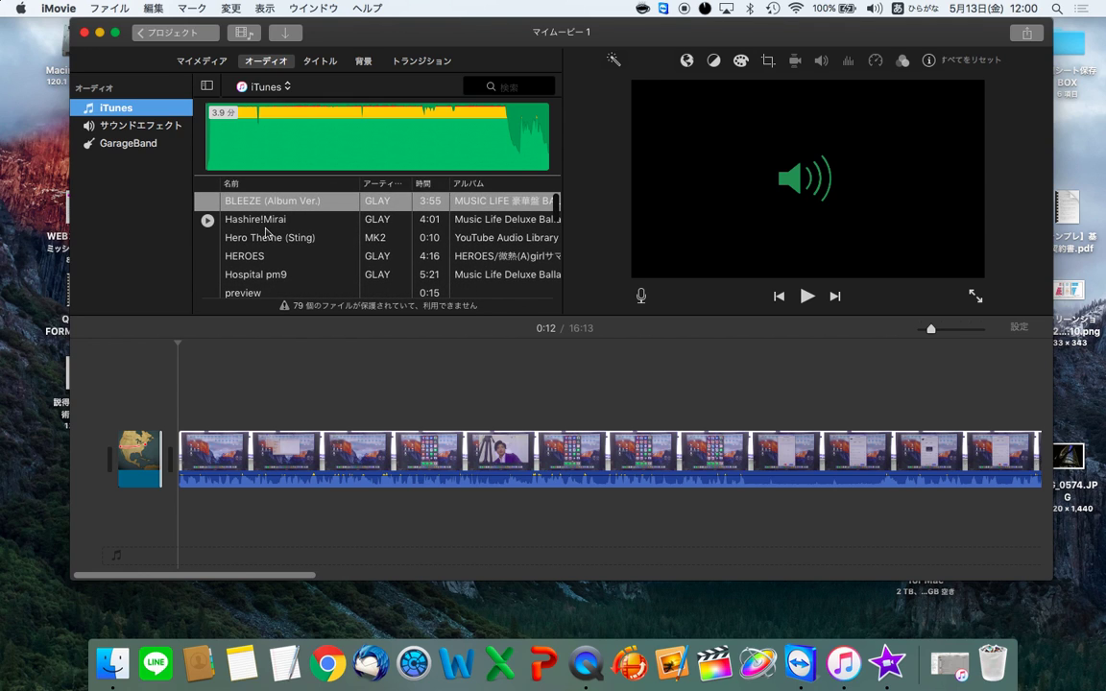
{"action": "left_click", "coordinate": [131, 144]}
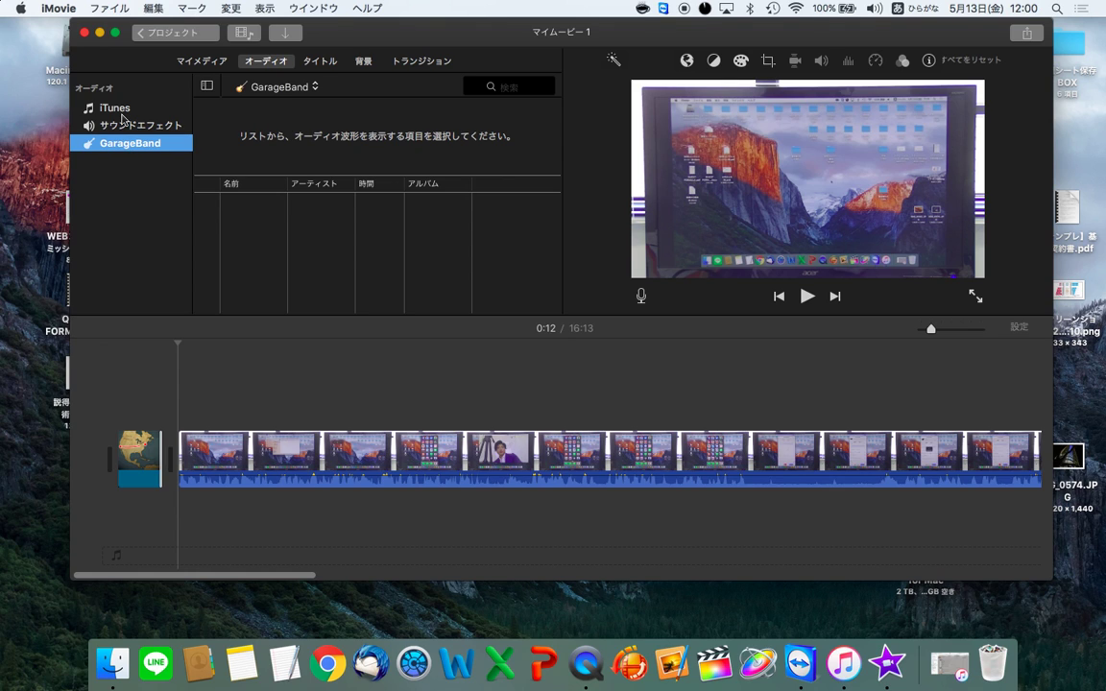
{"action": "left_click", "coordinate": [122, 114]}
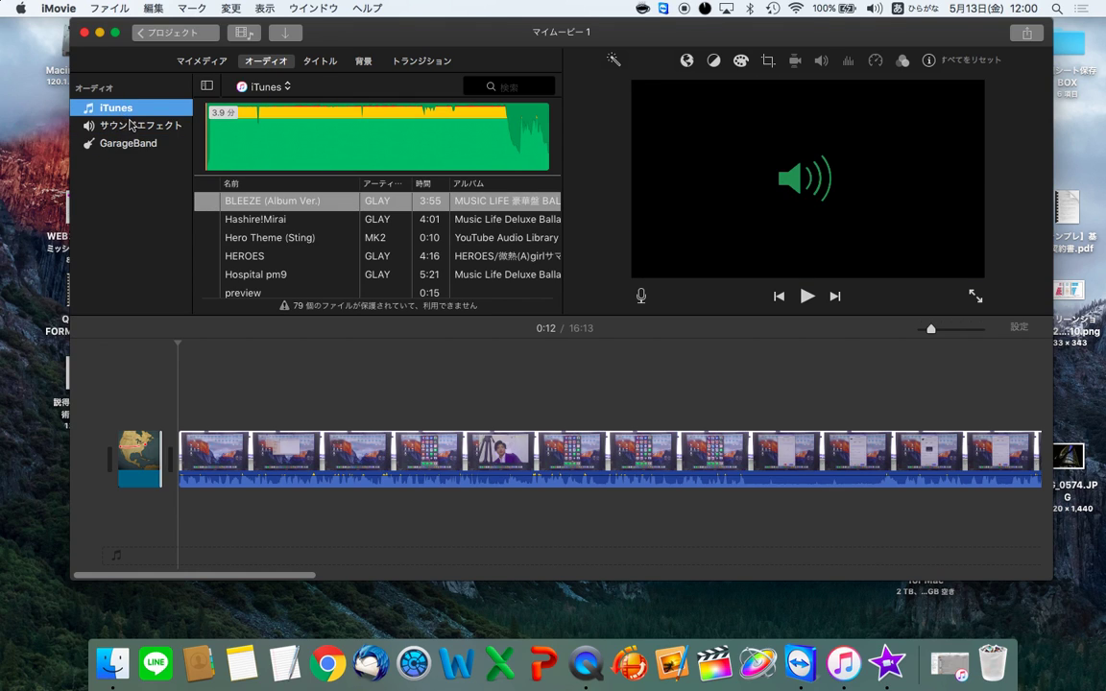
{"action": "left_click", "coordinate": [133, 125]}
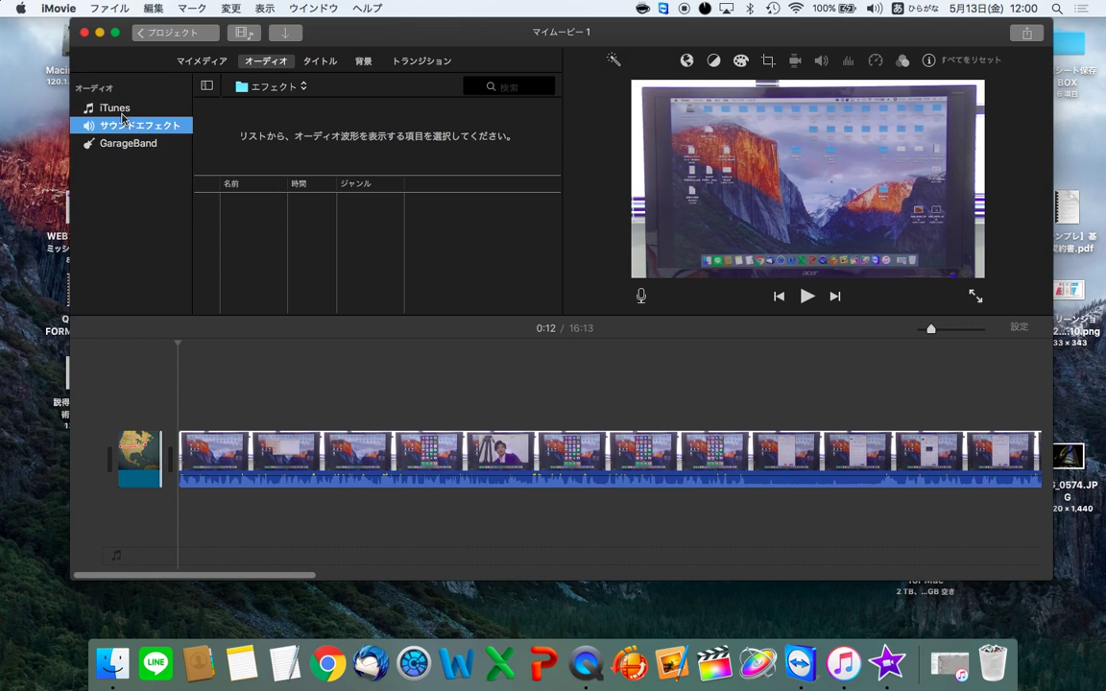
{"action": "left_click", "coordinate": [127, 111]}
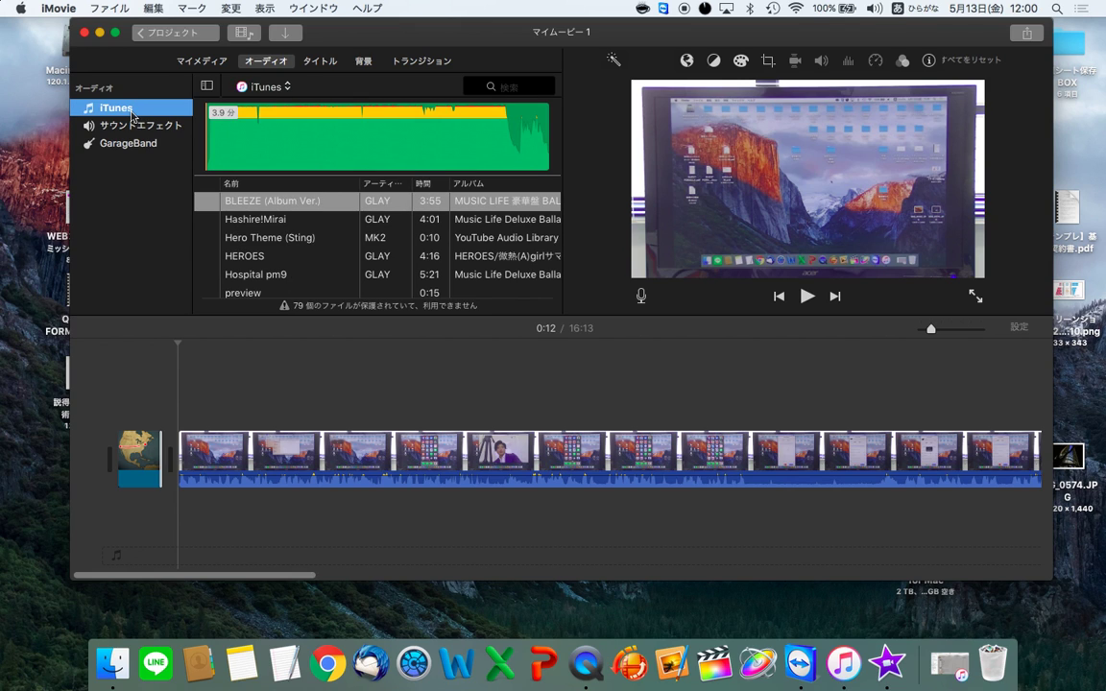
{"action": "scroll", "coordinate": [339, 288], "scroll_direction": "down", "scroll_amount": 5}
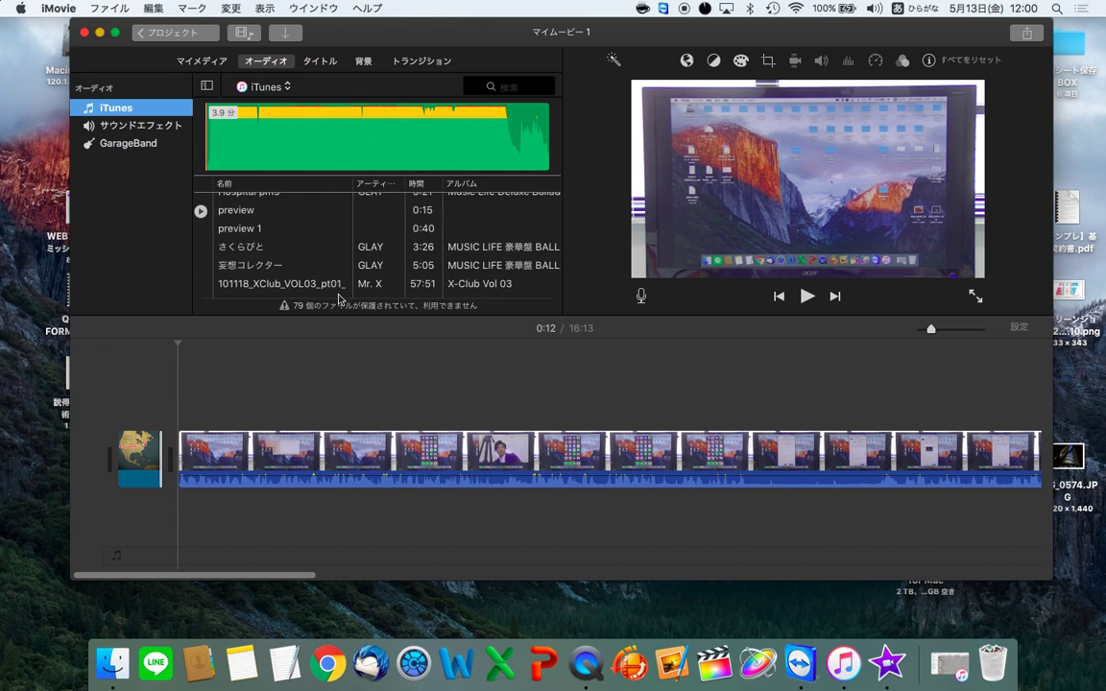
{"action": "scroll", "coordinate": [340, 288], "scroll_direction": "up", "scroll_amount": 3}
Audition the short preview and preview 1 tracks from the iTunes song list
{"action": "left_click", "coordinate": [278, 272]}
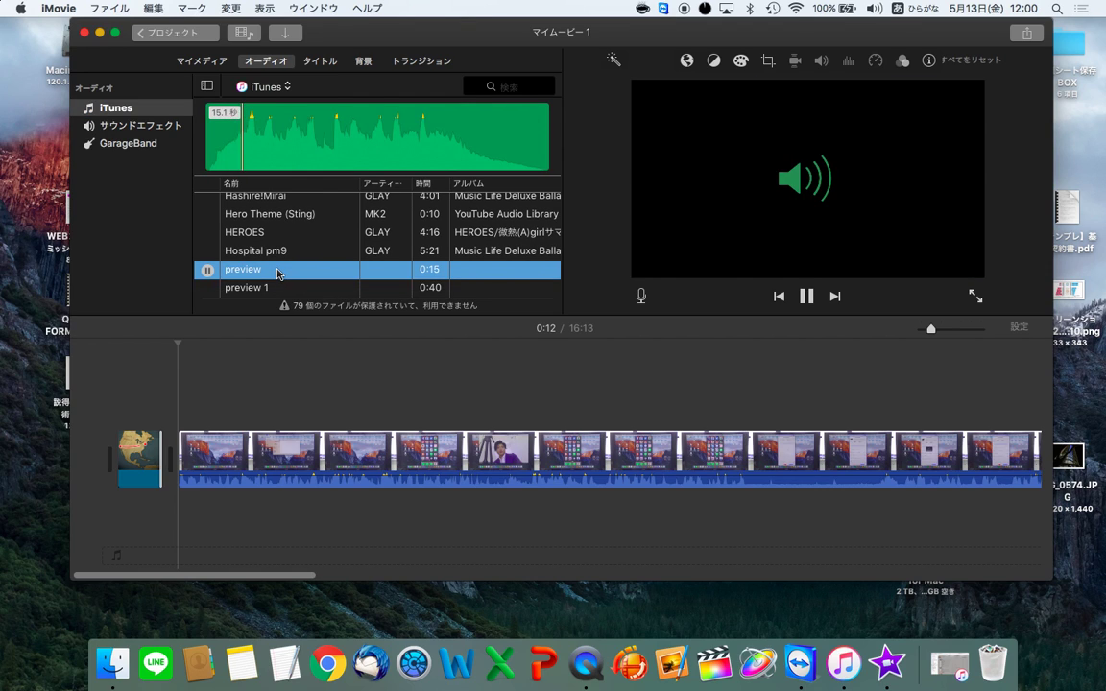
{"action": "left_click_drag", "start_coordinate": [264, 272], "coordinate": [245, 297]}
{"action": "scroll", "coordinate": [316, 291], "scroll_direction": "up", "scroll_amount": 10}
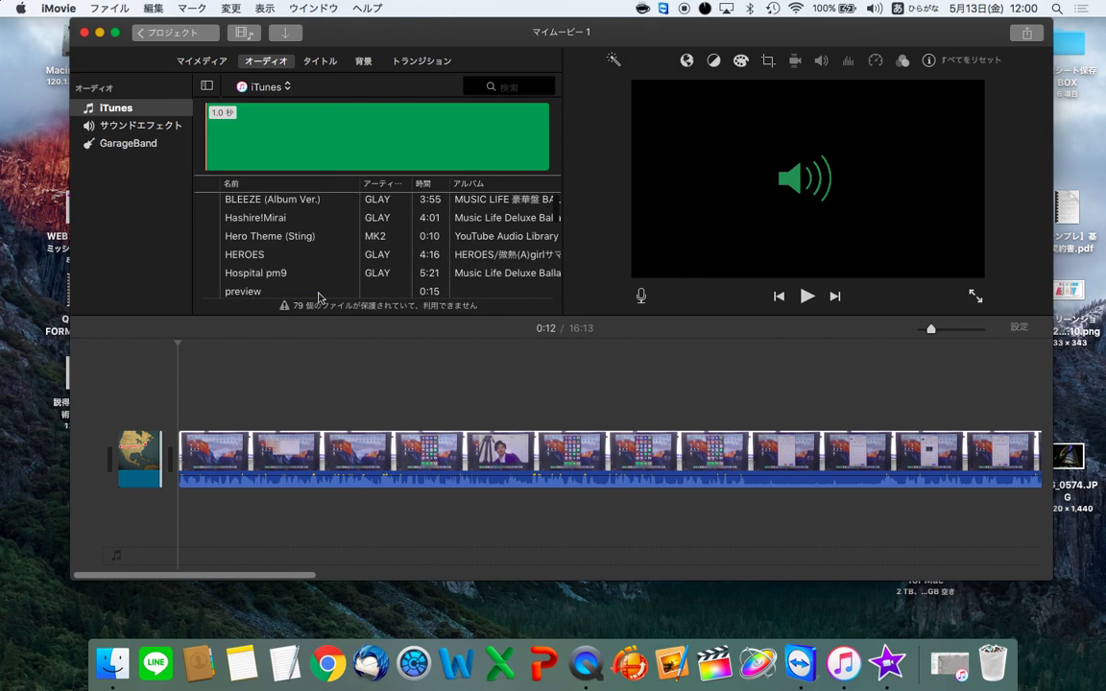
{"action": "scroll", "coordinate": [318, 288], "scroll_direction": "down", "scroll_amount": 1}
{"action": "left_click", "coordinate": [250, 252]}
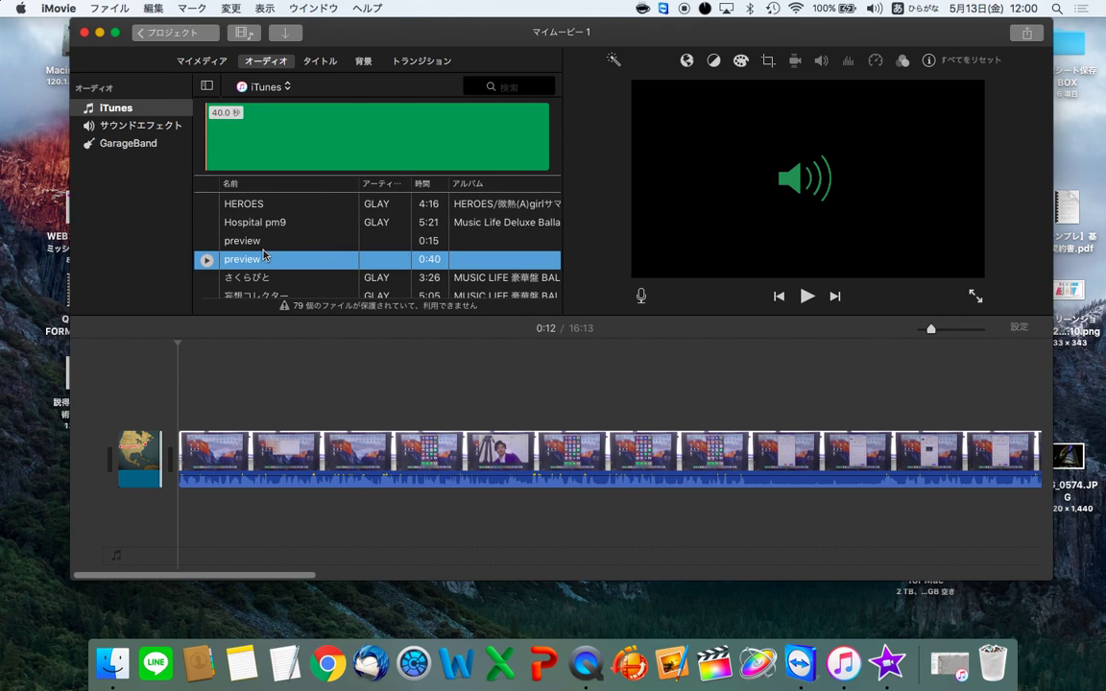
{"action": "left_click", "coordinate": [267, 246]}
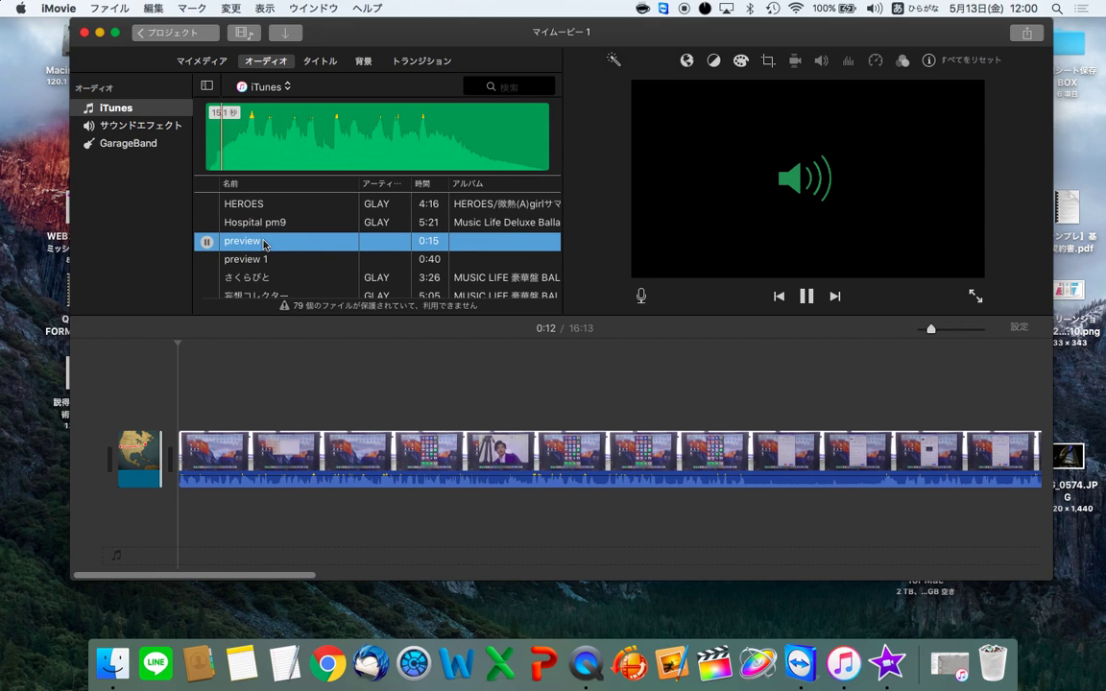
{"action": "right_click", "coordinate": [265, 246]}
{"action": "left_click", "coordinate": [265, 246]}
{"action": "left_click", "coordinate": [275, 257]}
{"action": "left_click", "coordinate": [267, 277]}
{"action": "left_click", "coordinate": [270, 246]}
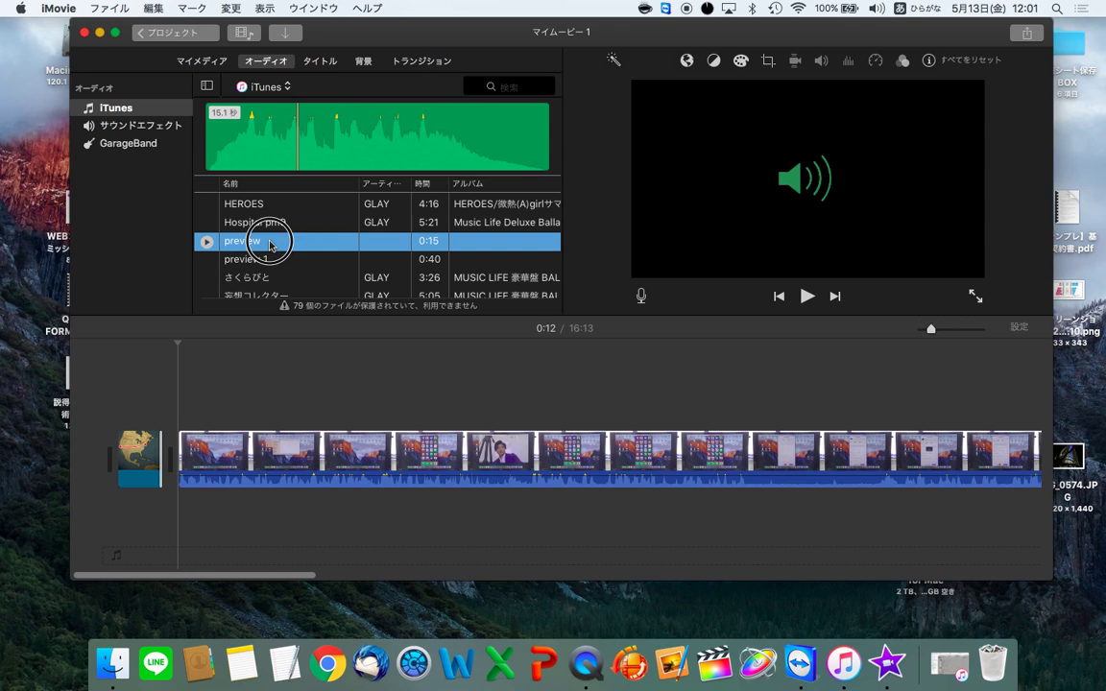
{"action": "left_click", "coordinate": [334, 257]}
{"action": "left_click", "coordinate": [334, 241]}
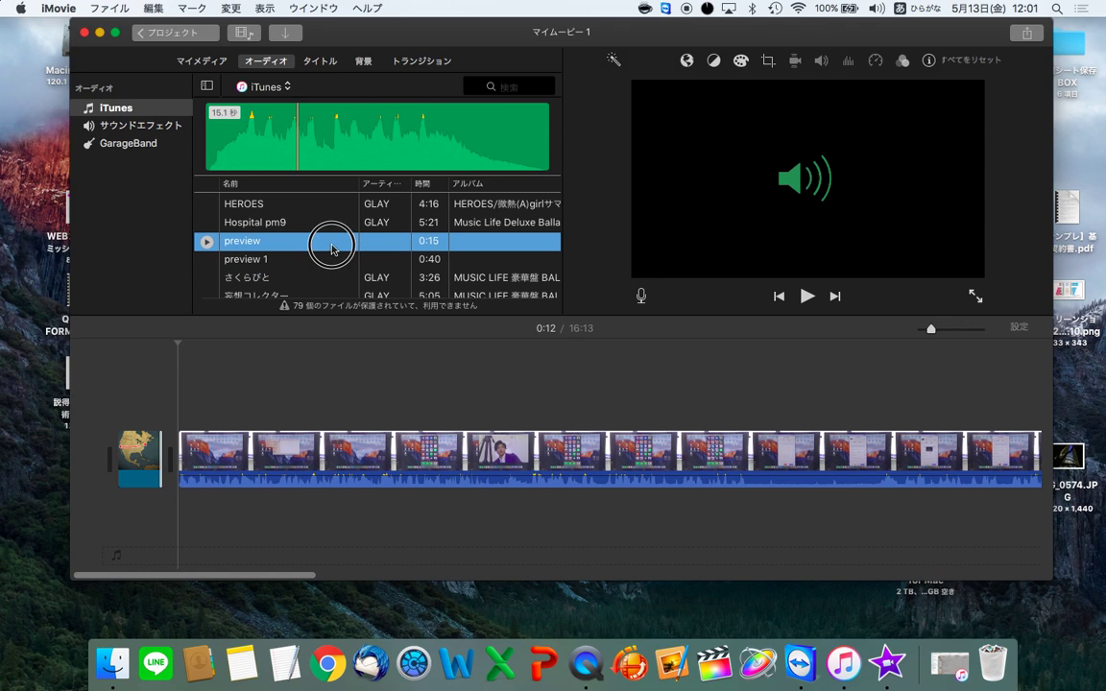
{"action": "left_click", "coordinate": [199, 275]}
{"action": "left_click", "coordinate": [230, 243]}
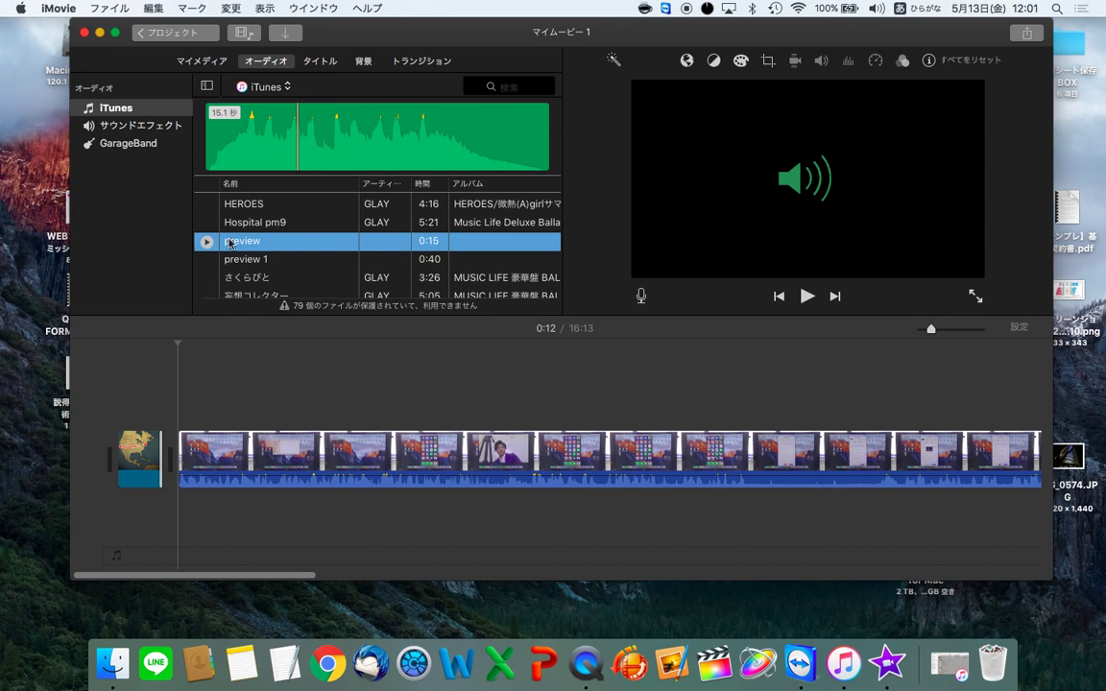
{"action": "left_click", "coordinate": [135, 560]}
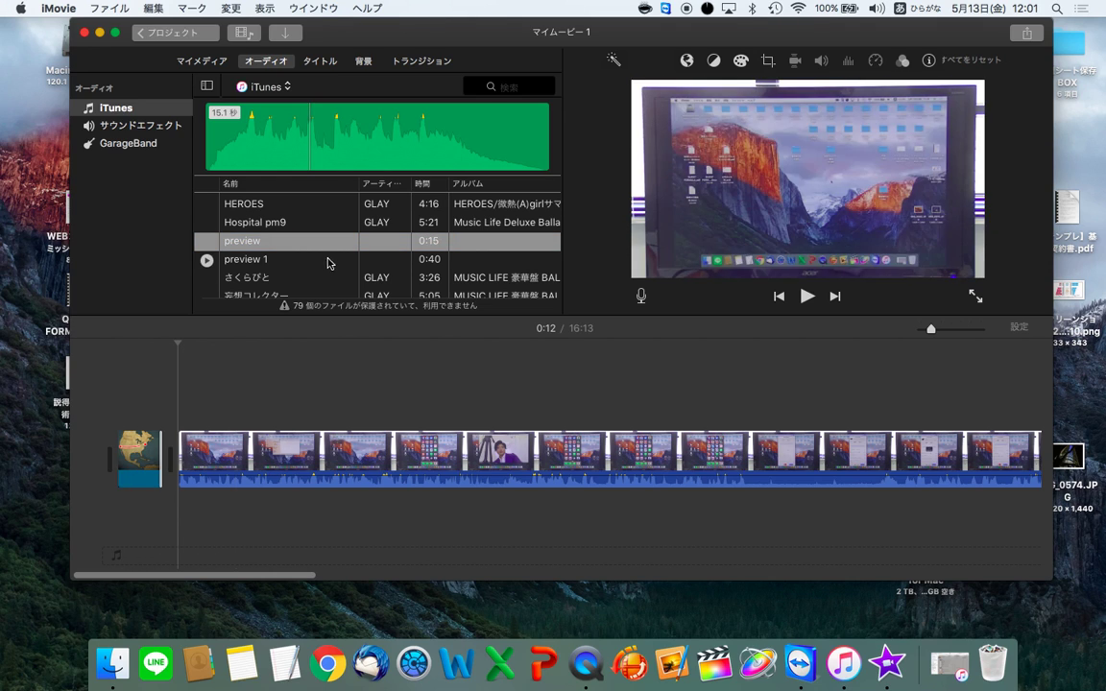
Add BLEEZE (Album Ver.) from the iTunes songs as background music starting at the beginning of the movie
{"action": "left_click", "coordinate": [306, 267]}
{"action": "scroll", "coordinate": [306, 267], "scroll_direction": "down", "scroll_amount": 10}
{"action": "left_click", "coordinate": [303, 252]}
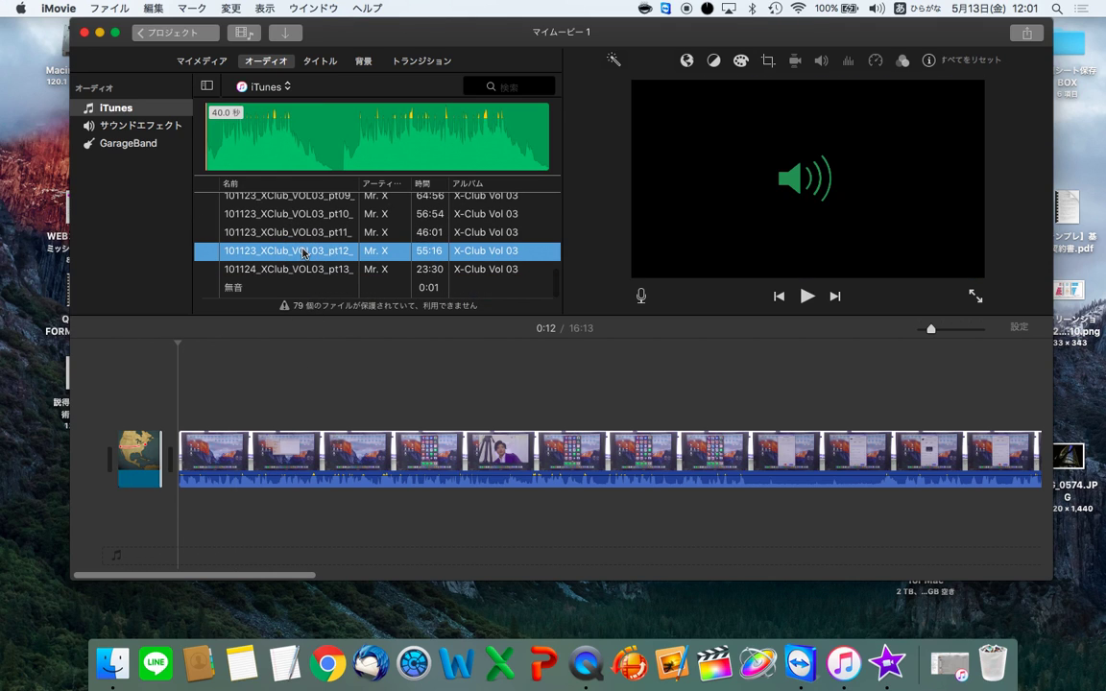
{"action": "scroll", "coordinate": [340, 221], "scroll_direction": "up", "scroll_amount": 10}
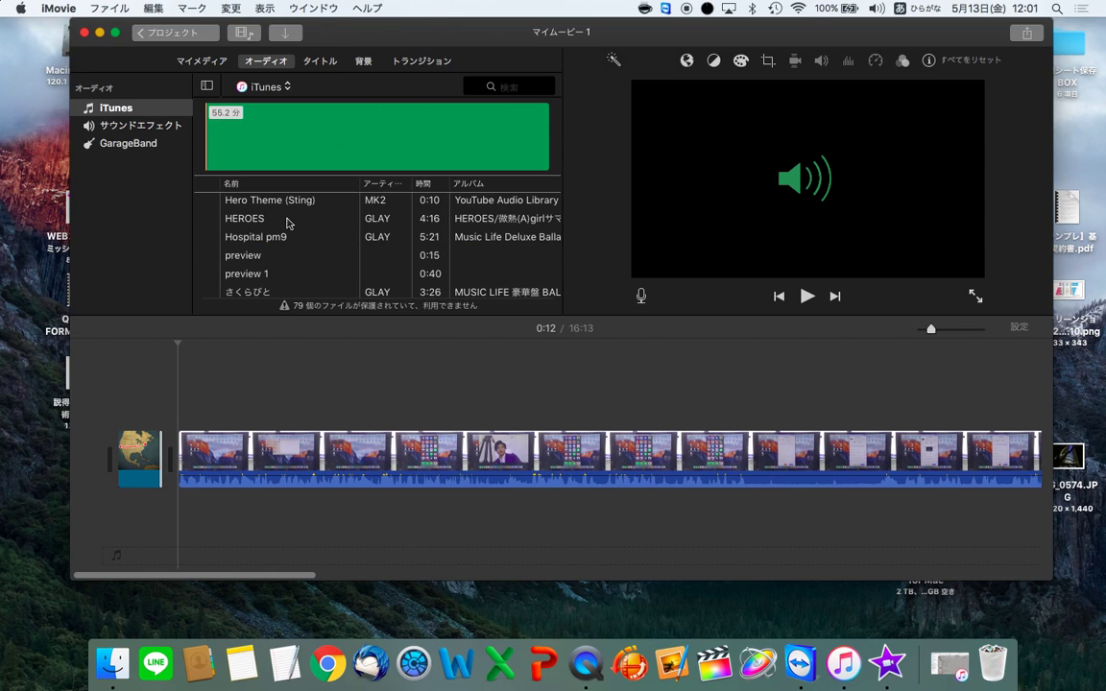
{"action": "scroll", "coordinate": [287, 223], "scroll_direction": "up", "scroll_amount": 1}
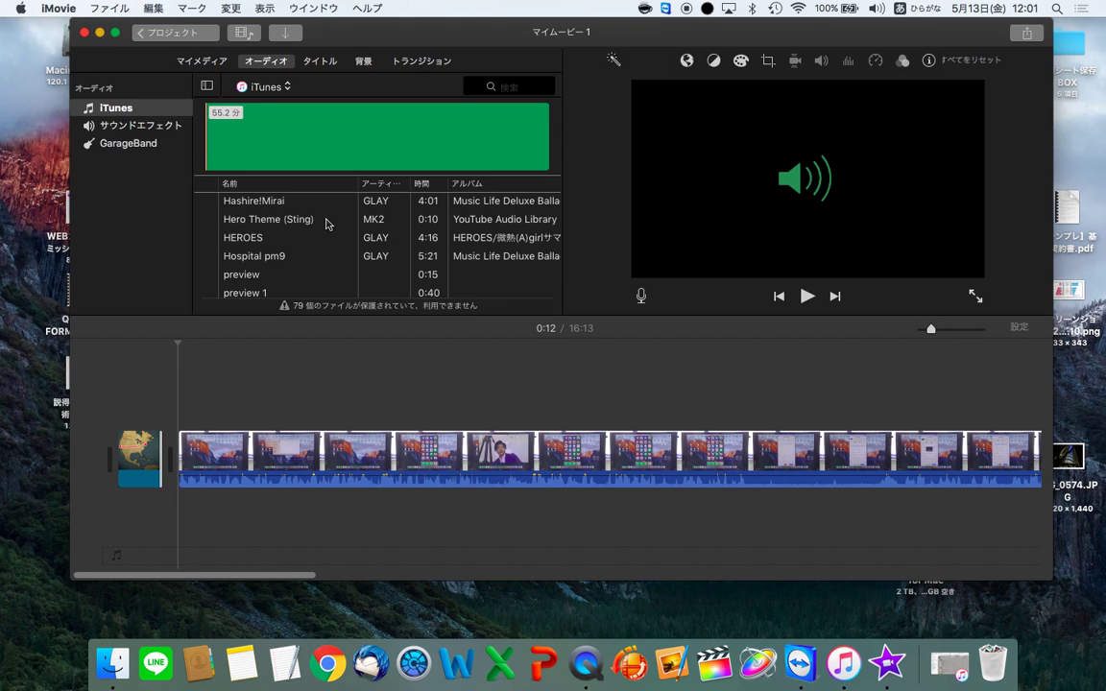
{"action": "scroll", "coordinate": [268, 219], "scroll_direction": "up", "scroll_amount": 1}
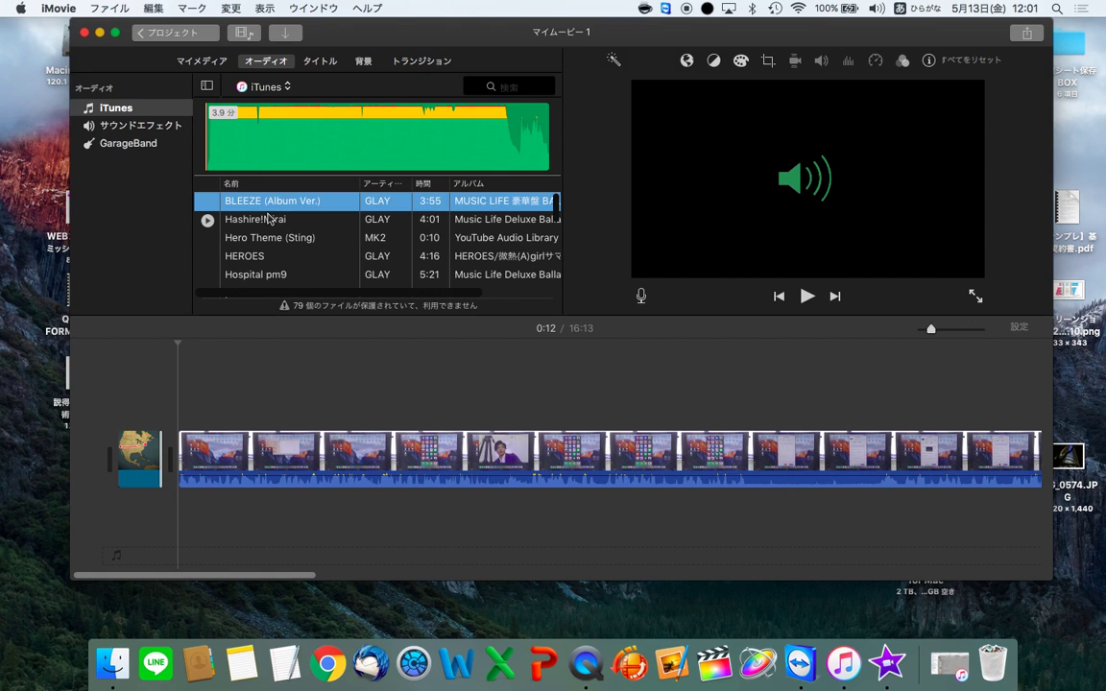
{"action": "left_click_drag", "start_coordinate": [270, 209], "coordinate": [149, 542]}
{"action": "left_click_drag", "start_coordinate": [278, 545], "coordinate": [243, 544]}
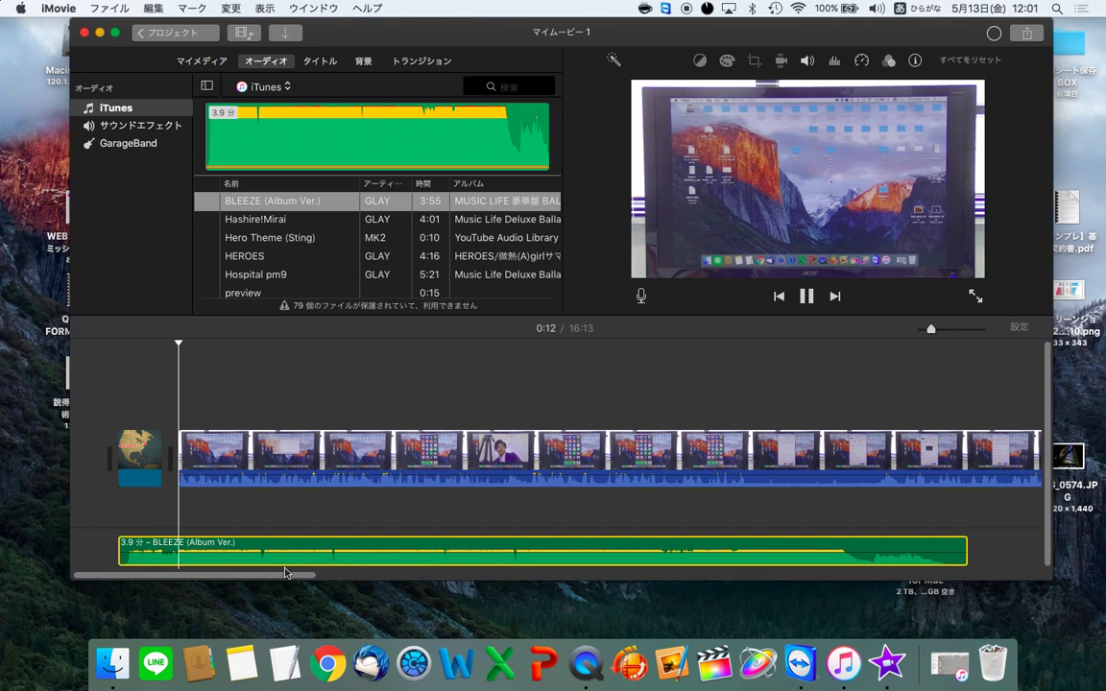
Lower the volume of the BLEEZE (Album Ver.) clip almost to silence, and delete the clip from the music track
{"action": "left_click", "coordinate": [355, 555]}
{"action": "left_click_drag", "start_coordinate": [356, 555], "coordinate": [355, 559]}
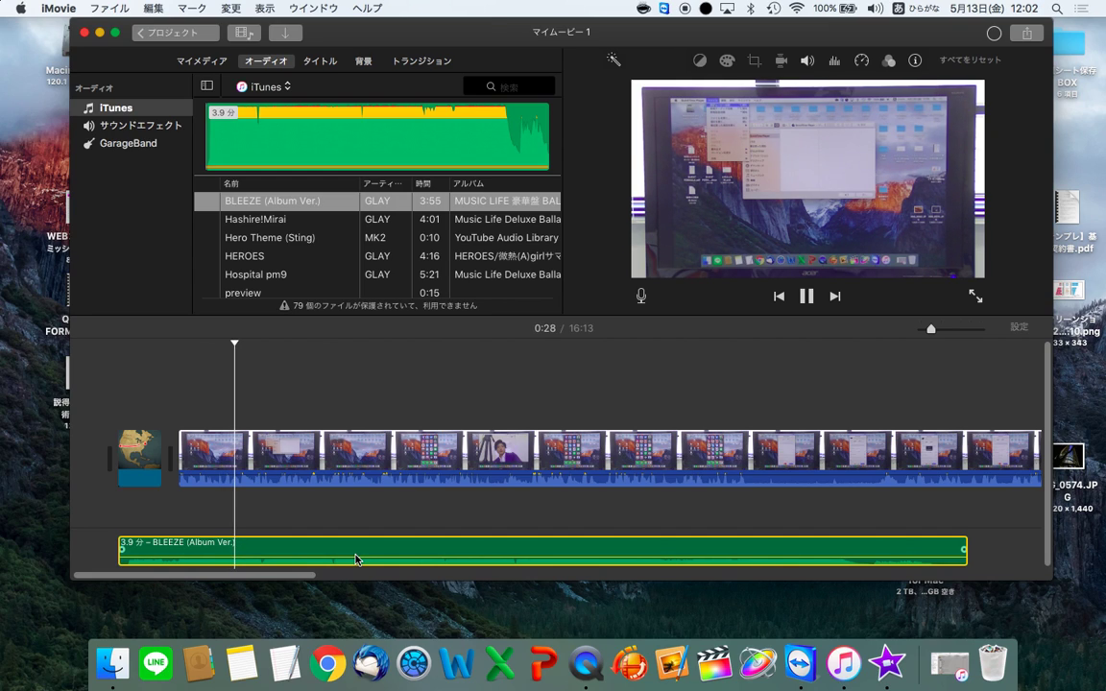
{"action": "left_click_drag", "start_coordinate": [364, 557], "coordinate": [365, 564]}
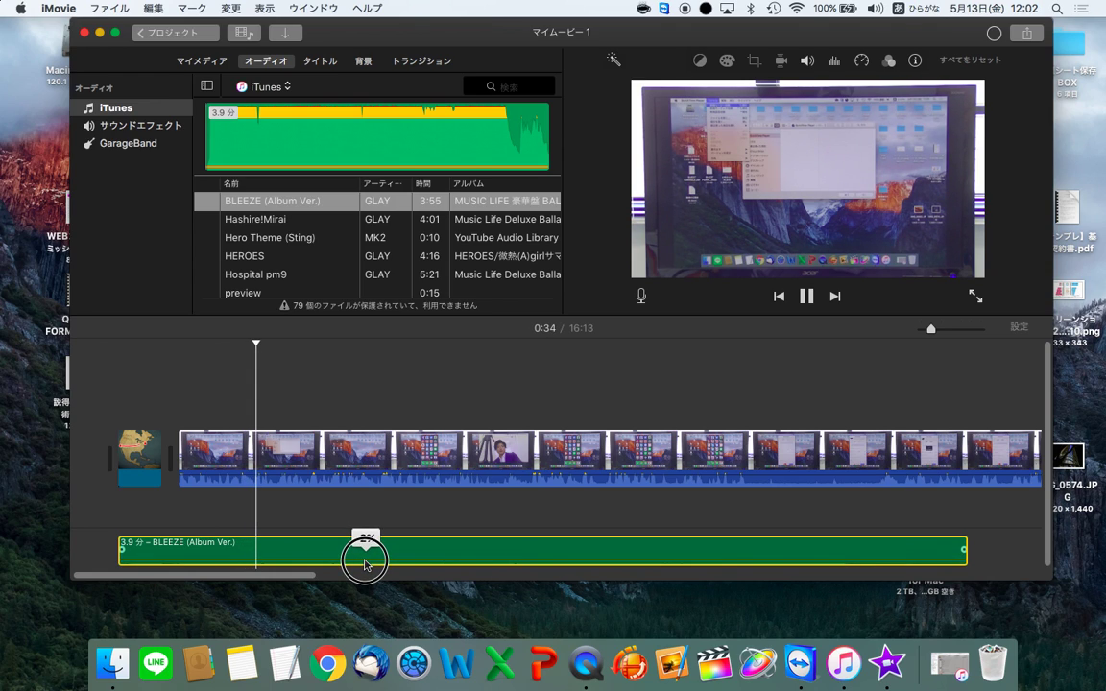
{"action": "left_click_drag", "start_coordinate": [365, 564], "coordinate": [365, 565]}
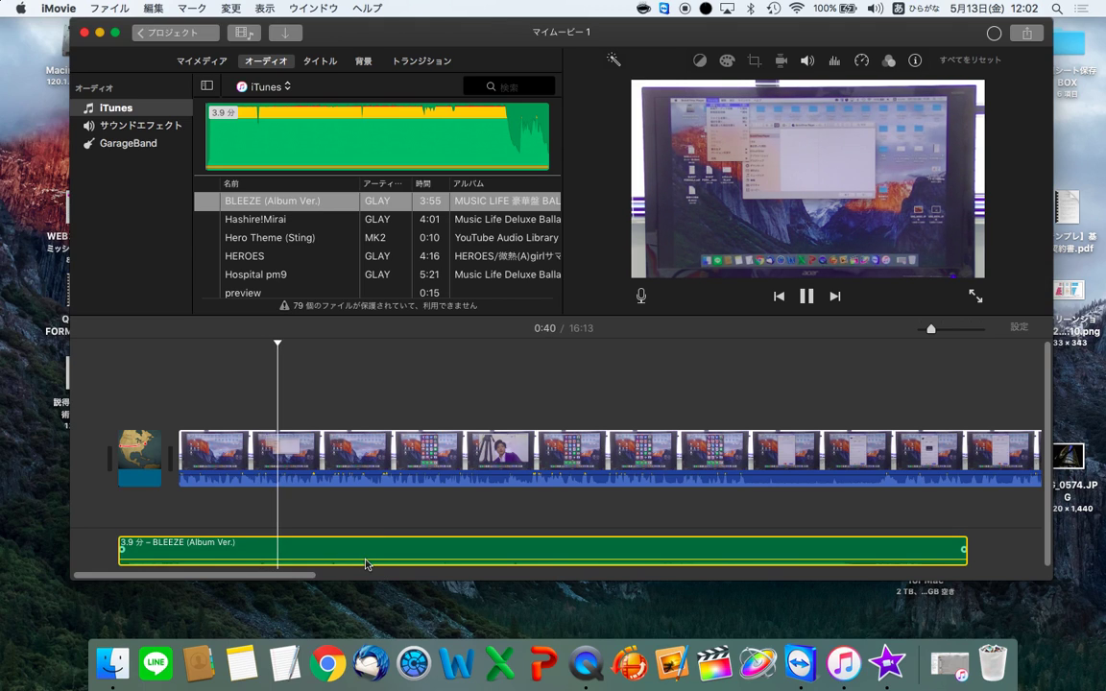
{"action": "left_click", "coordinate": [301, 545]}
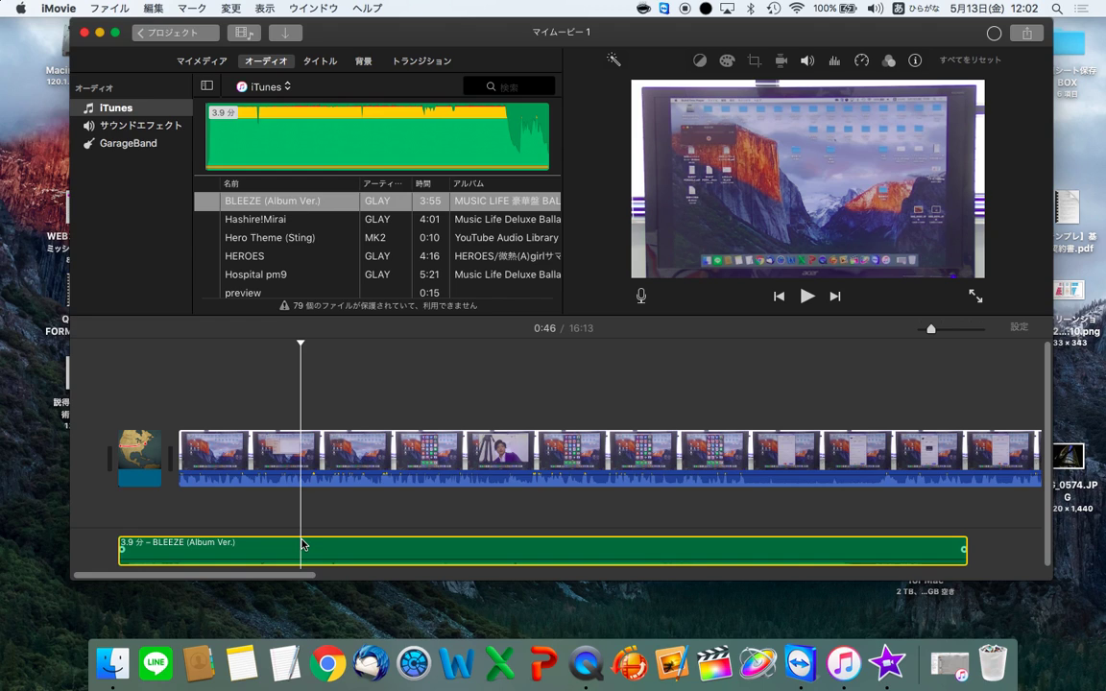
{"action": "key", "text": "Delete"}
Audition the 15-second preview track from iTunes and add it as background music beneath the globe map opening
{"action": "left_click", "coordinate": [321, 280]}
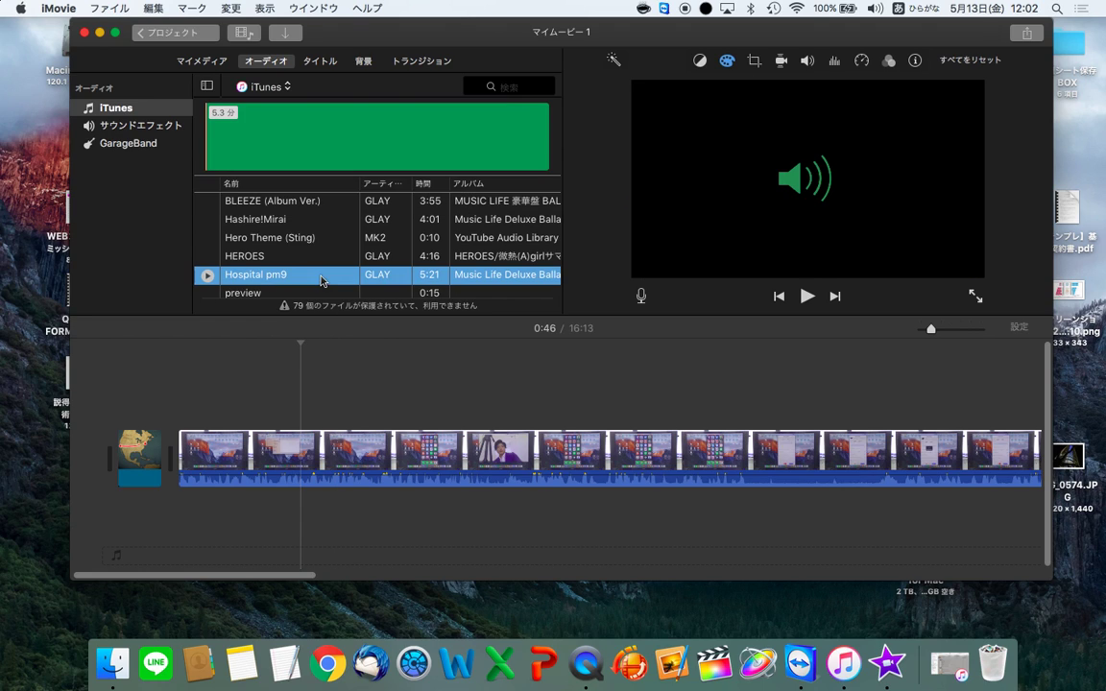
{"action": "left_click", "coordinate": [279, 256]}
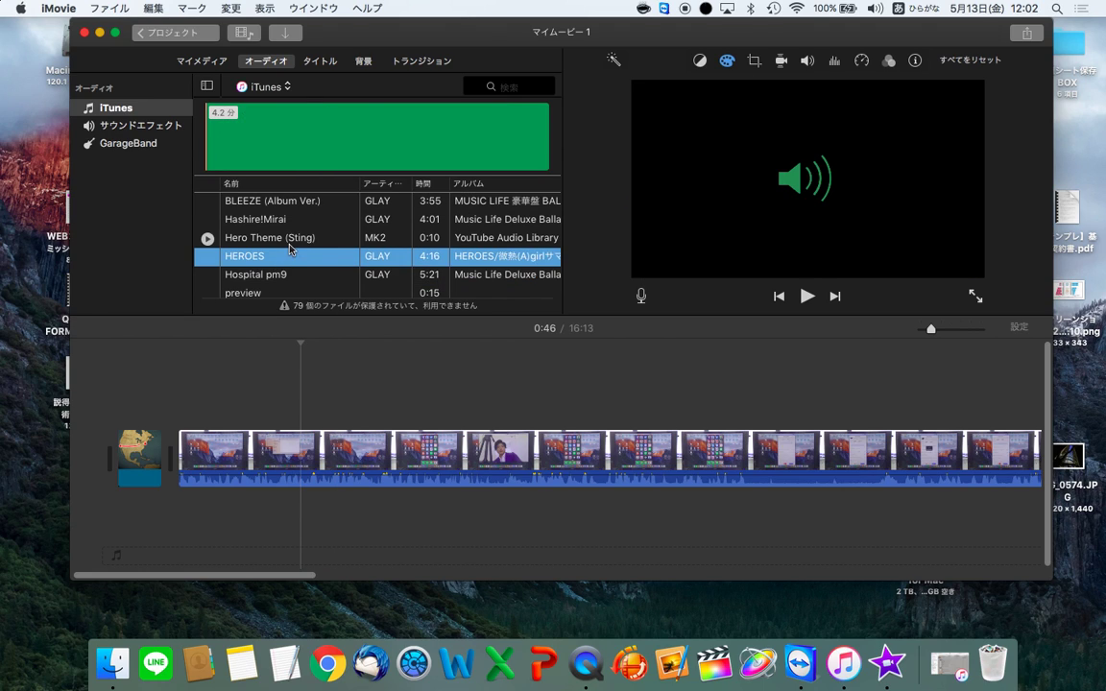
{"action": "left_click", "coordinate": [280, 238]}
{"action": "scroll", "coordinate": [289, 250], "scroll_direction": "down", "scroll_amount": 2}
{"action": "left_click", "coordinate": [289, 249]}
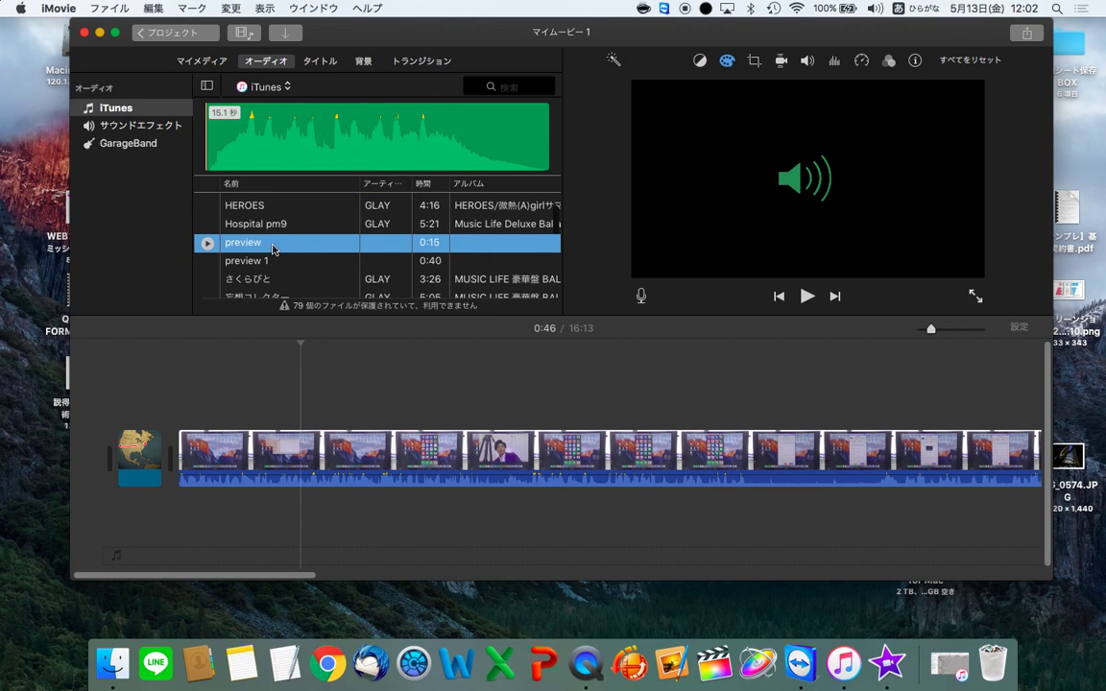
{"action": "left_click", "coordinate": [208, 243]}
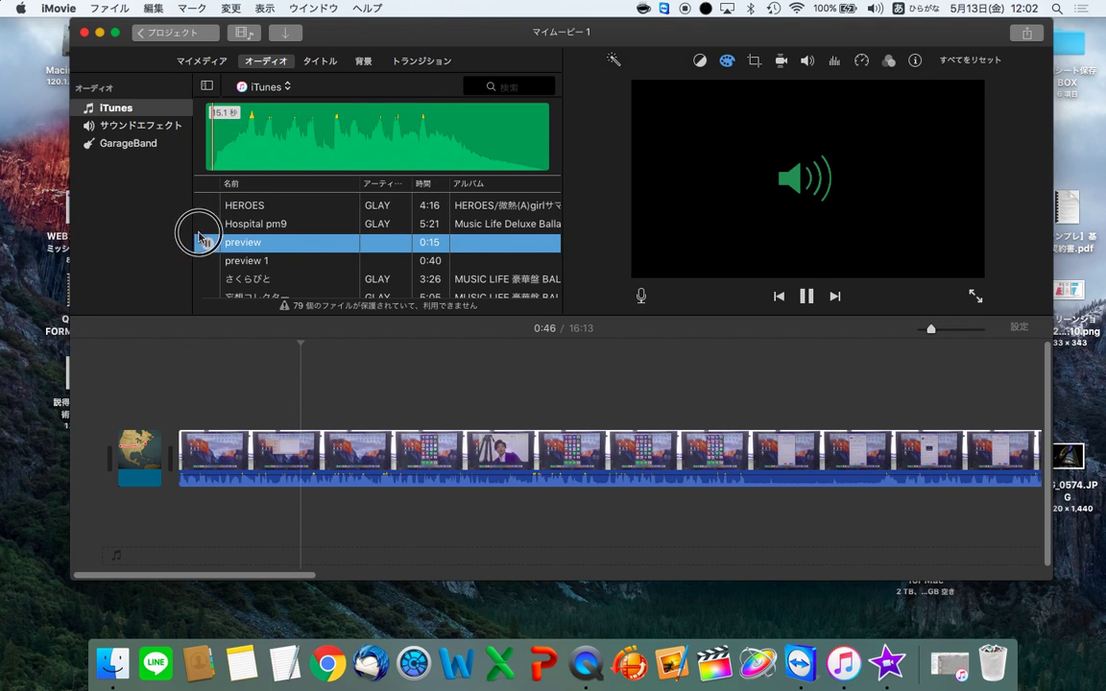
{"action": "left_click_drag", "start_coordinate": [265, 250], "coordinate": [113, 552]}
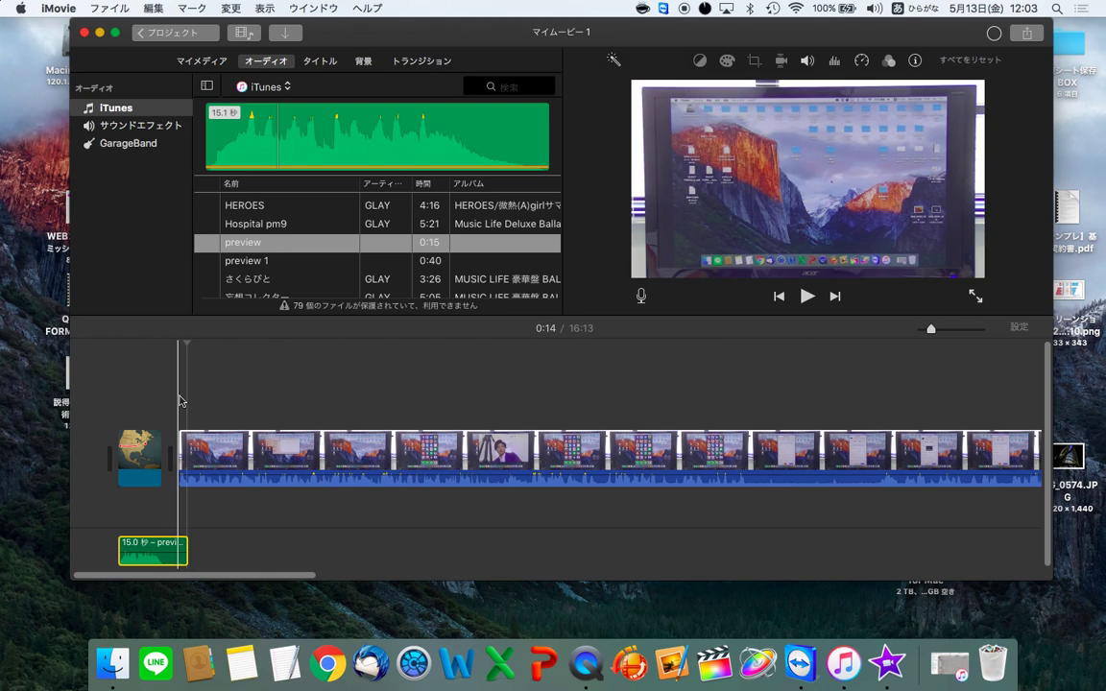
Add a クロスディゾルブ transition between the globe map opening and the camera clip, and play it back
{"action": "left_click", "coordinate": [322, 61]}
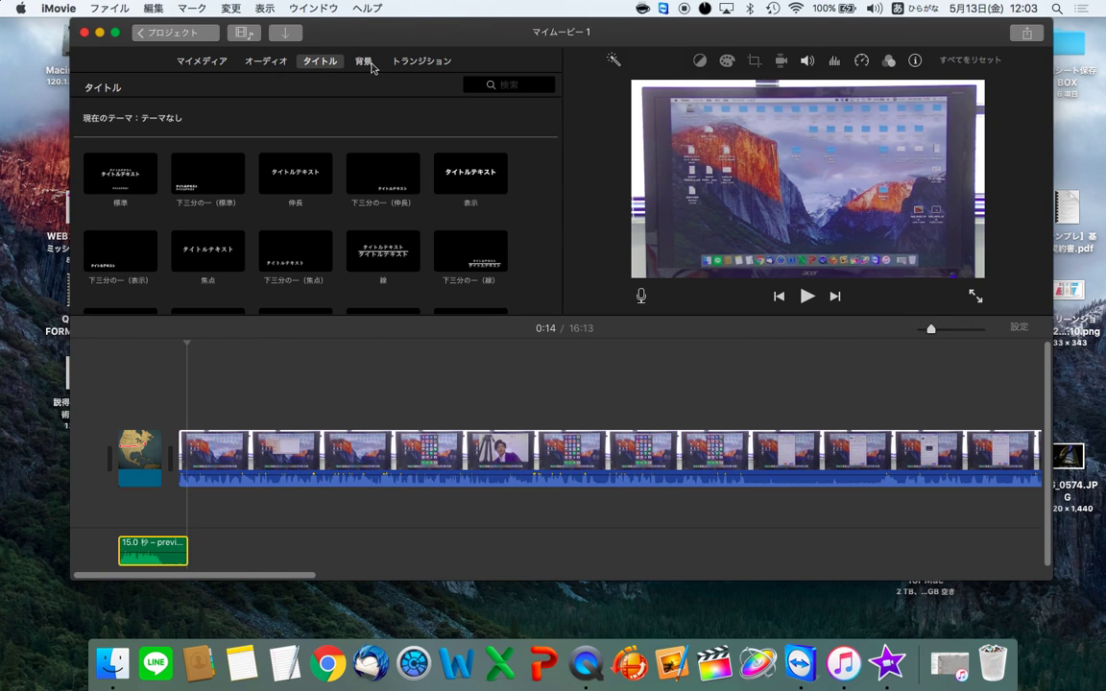
{"action": "left_click", "coordinate": [365, 63]}
{"action": "left_click", "coordinate": [405, 66]}
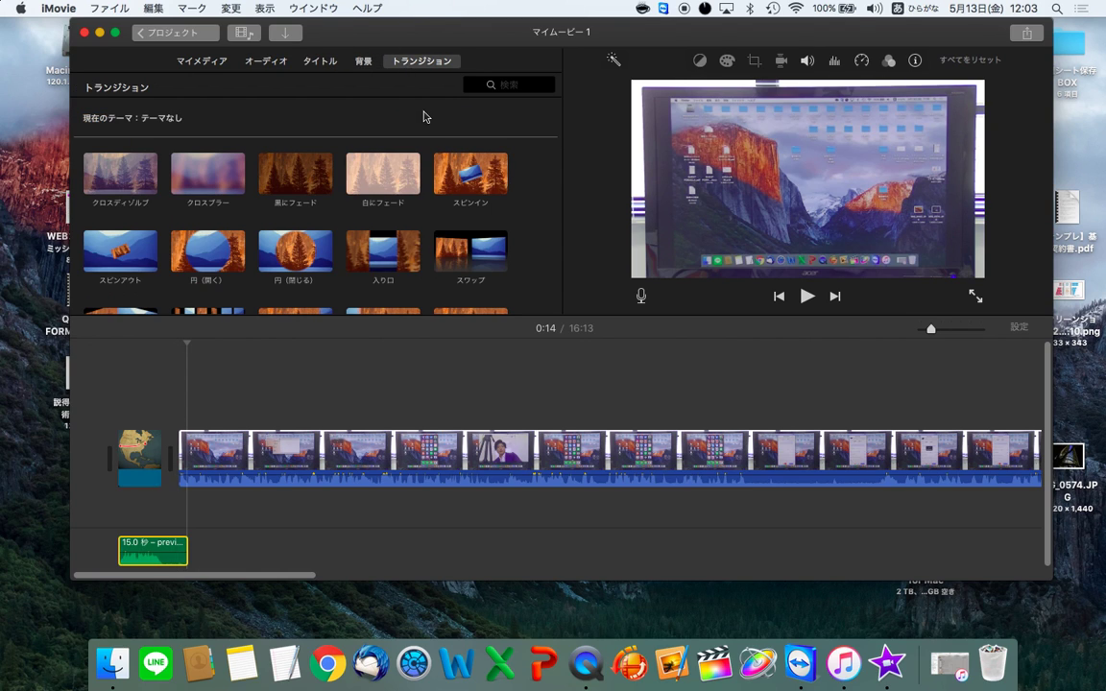
{"action": "scroll", "coordinate": [442, 219], "scroll_direction": "down", "scroll_amount": 10}
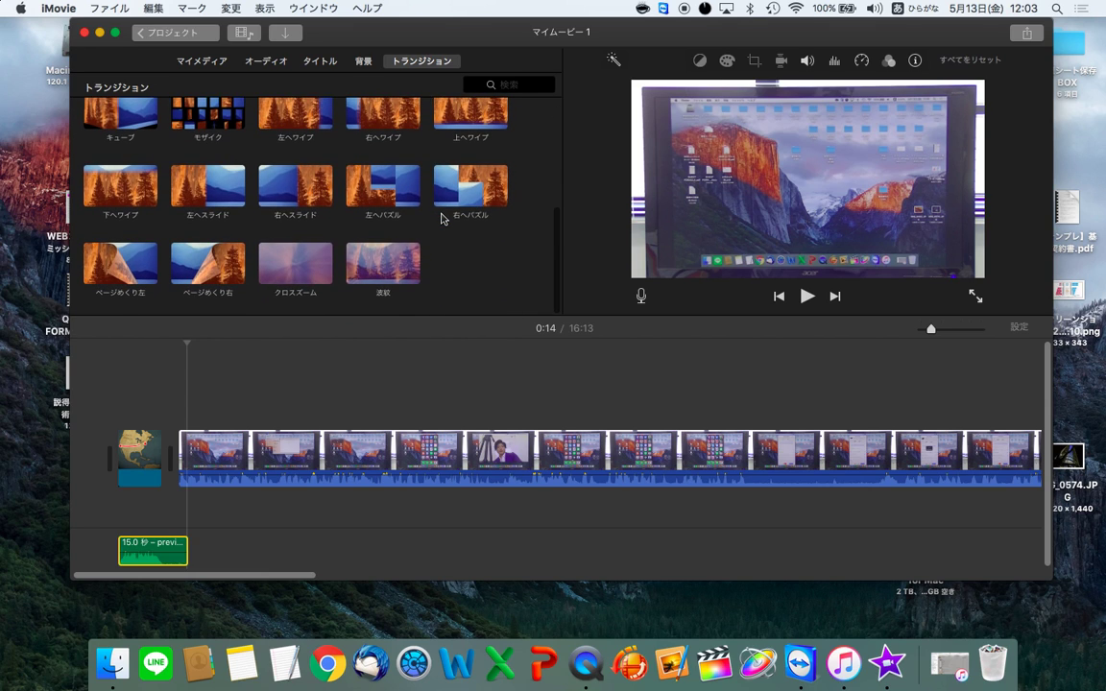
{"action": "scroll", "coordinate": [442, 219], "scroll_direction": "up", "scroll_amount": 10}
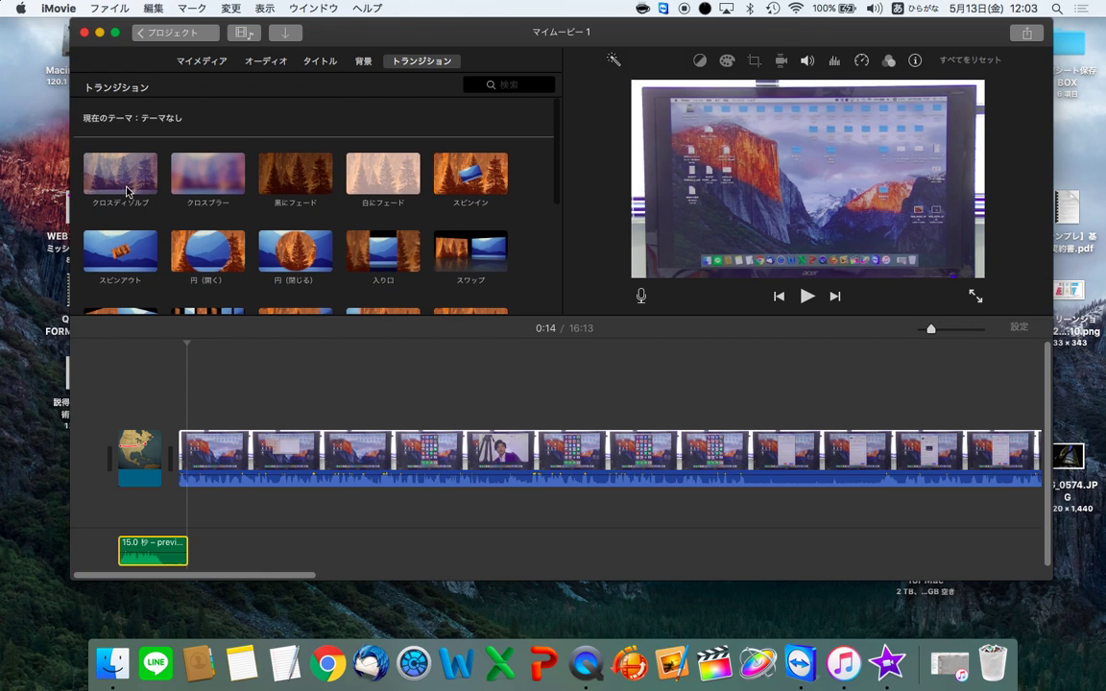
{"action": "scroll", "coordinate": [112, 180], "scroll_direction": "down", "scroll_amount": 1}
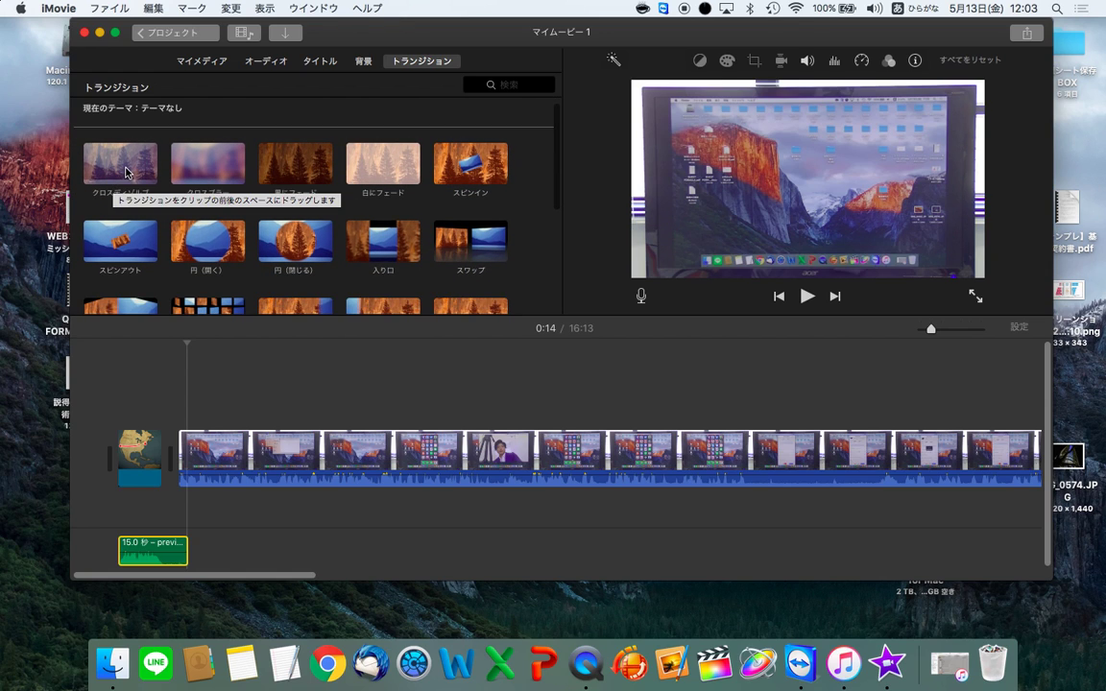
{"action": "mouse_move", "coordinate": [125, 186]}
{"action": "left_mouse_down"}
{"action": "mouse_move", "coordinate": [154, 440]}
{"action": "mouse_move", "coordinate": [170, 468]}
{"action": "left_mouse_up"}
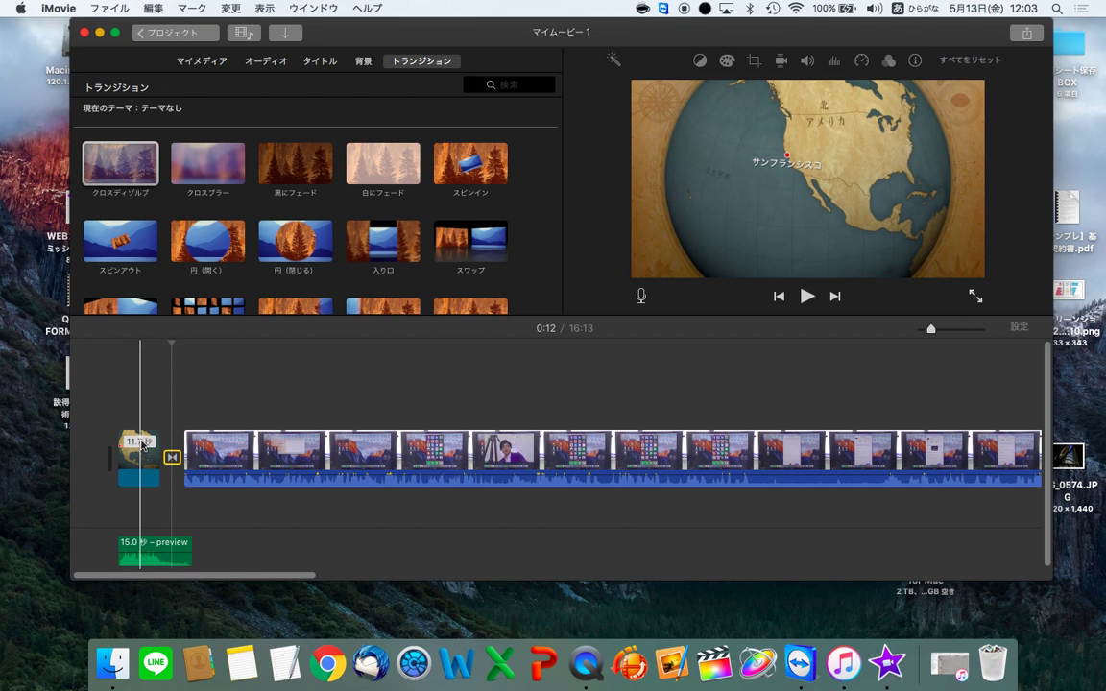
{"action": "key", "text": "space"}
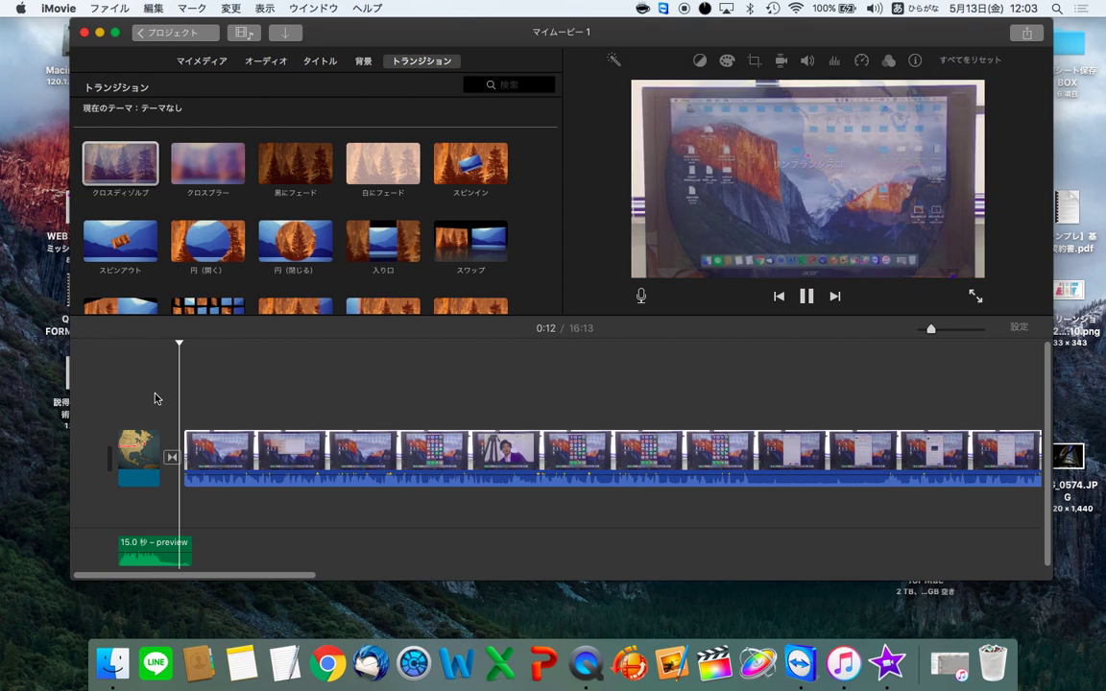
{"action": "key", "text": "space"}
Replace the クロスディゾルブ transition after the globe map with 黒にフェード, and play it back
{"action": "left_click", "coordinate": [173, 459]}
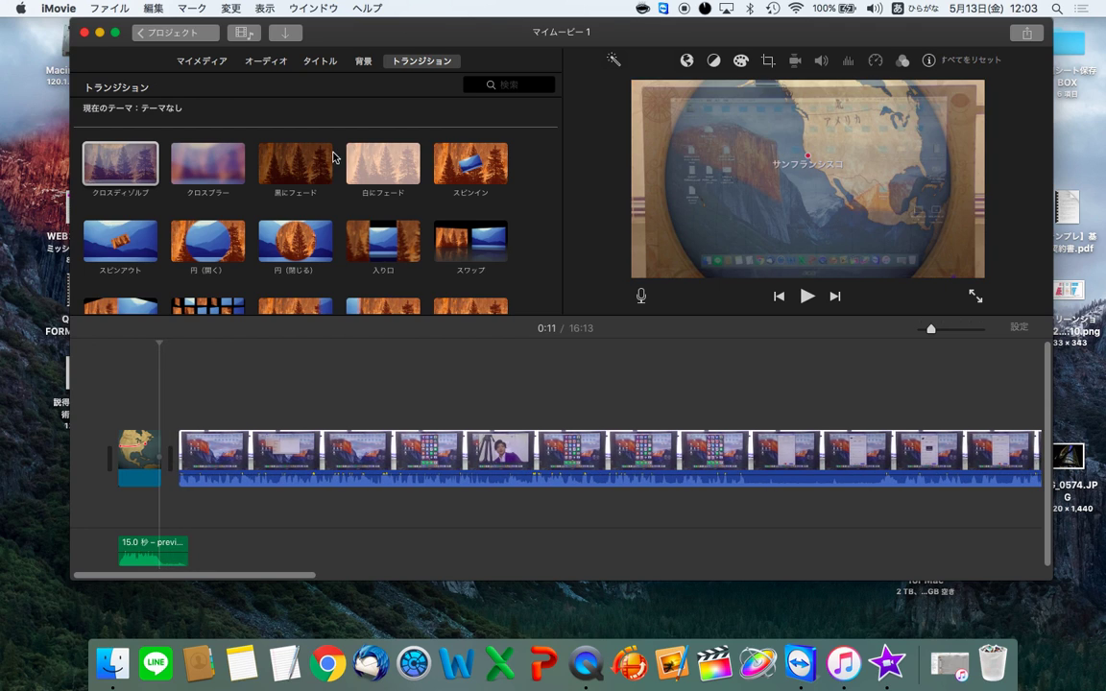
{"action": "left_click", "coordinate": [309, 160]}
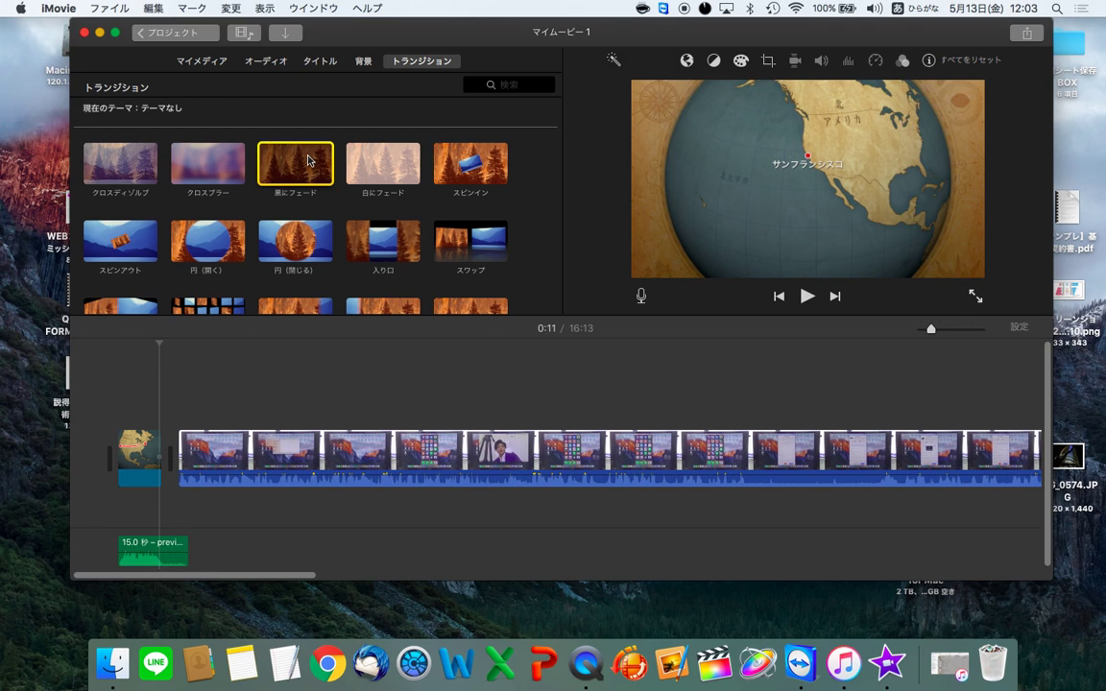
{"action": "left_click_drag", "start_coordinate": [289, 178], "coordinate": [178, 461]}
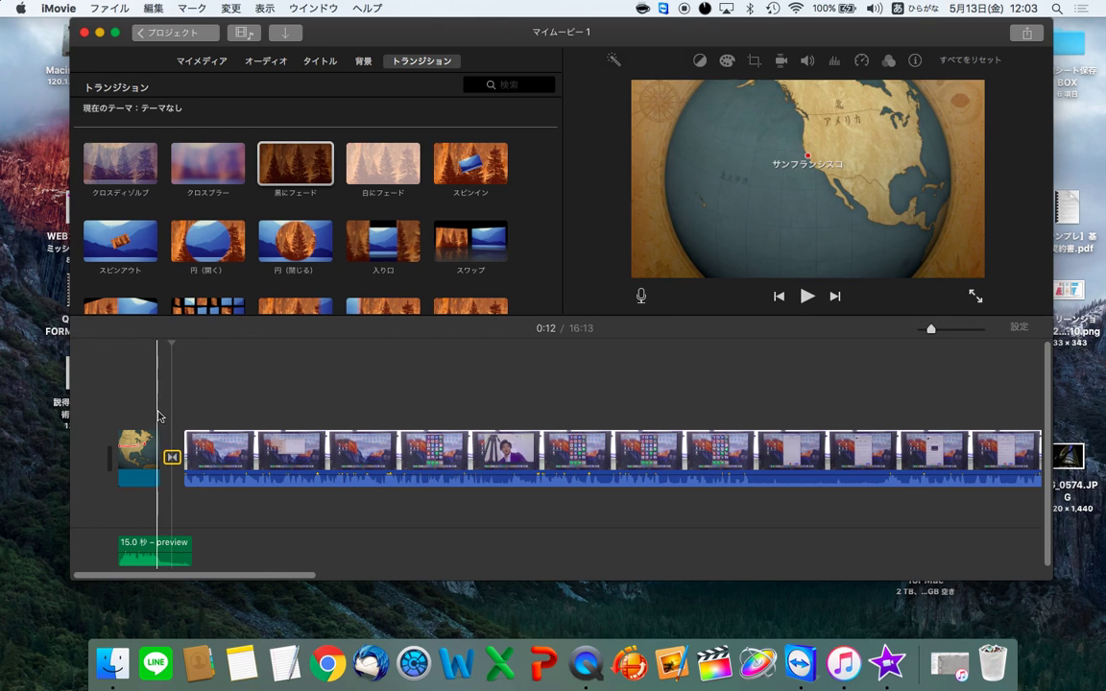
{"action": "key", "text": "space"}
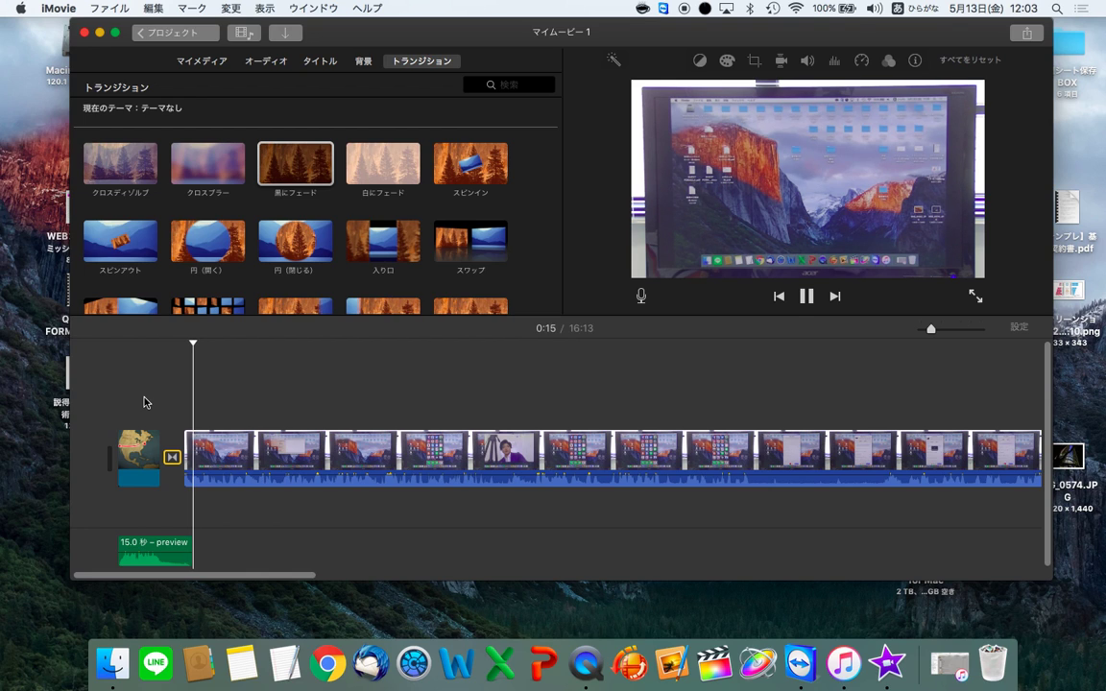
Try the ページめくり右 transition between the globe map and the camera clip, and delete it
{"action": "scroll", "coordinate": [174, 259], "scroll_direction": "down", "scroll_amount": 5}
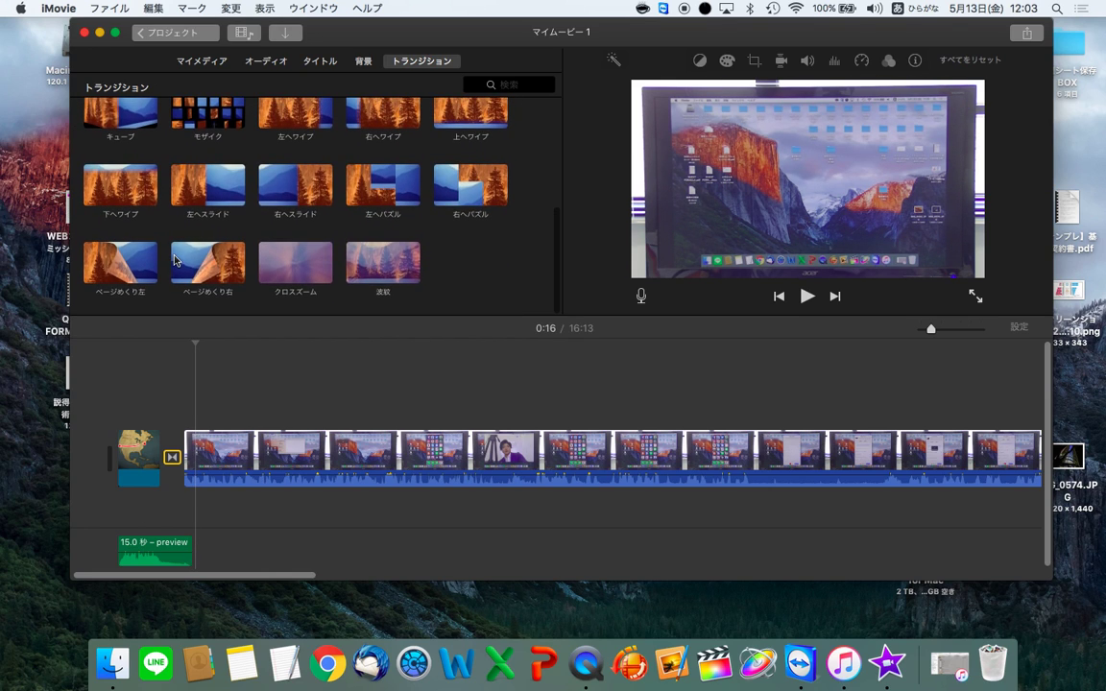
{"action": "left_click_drag", "start_coordinate": [215, 262], "coordinate": [171, 461]}
{"action": "key", "text": "space"}
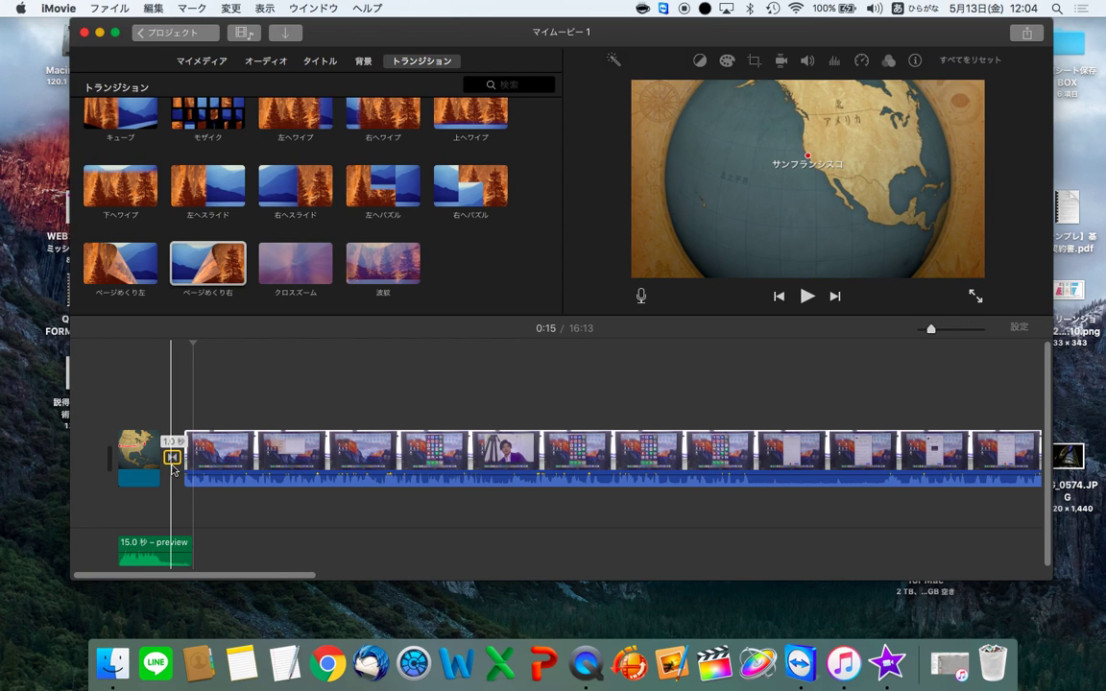
{"action": "key", "text": "Delete"}
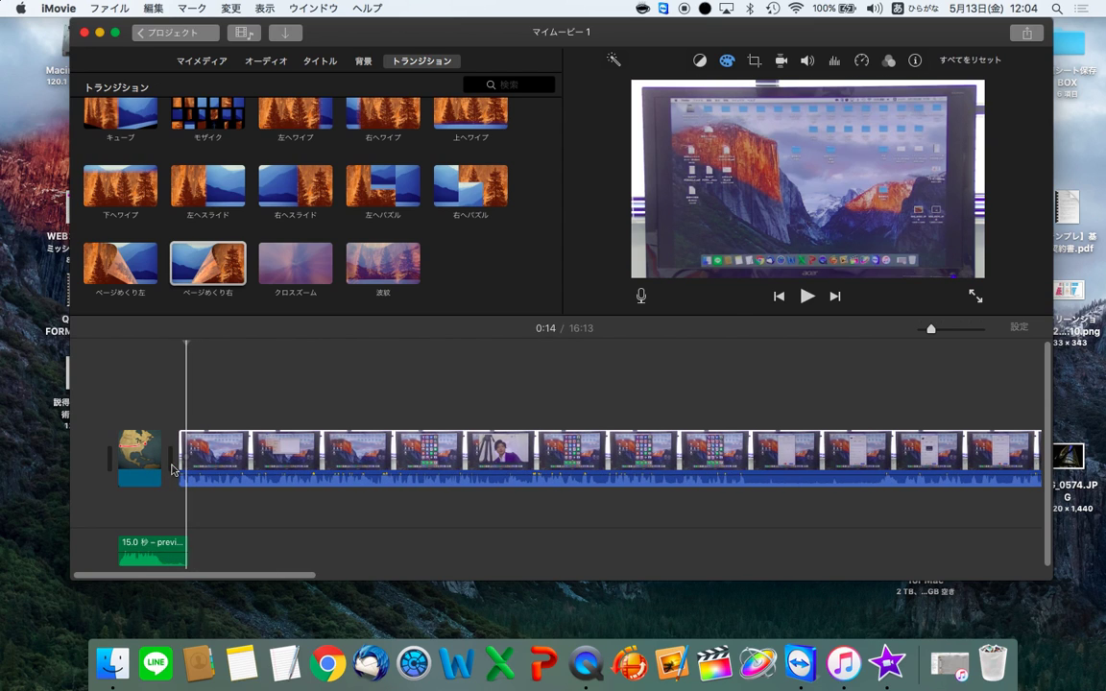
Delete the globe map opening from the timeline and the preview track from the background music
{"action": "left_click", "coordinate": [144, 460]}
{"action": "key", "text": "Delete"}
{"action": "left_click", "coordinate": [139, 548]}
{"action": "key", "text": "Delete"}
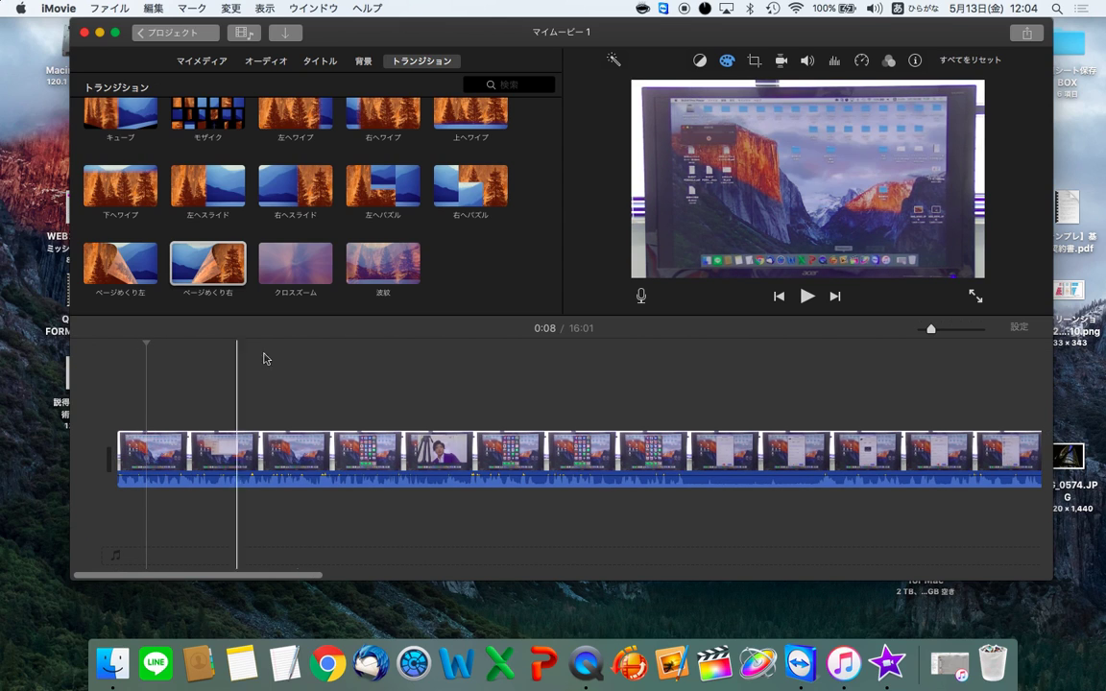
Look through the timeline up to the end of the last camera clip for a part to cut
{"action": "scroll", "coordinate": [486, 394], "scroll_direction": "right", "scroll_amount": 5}
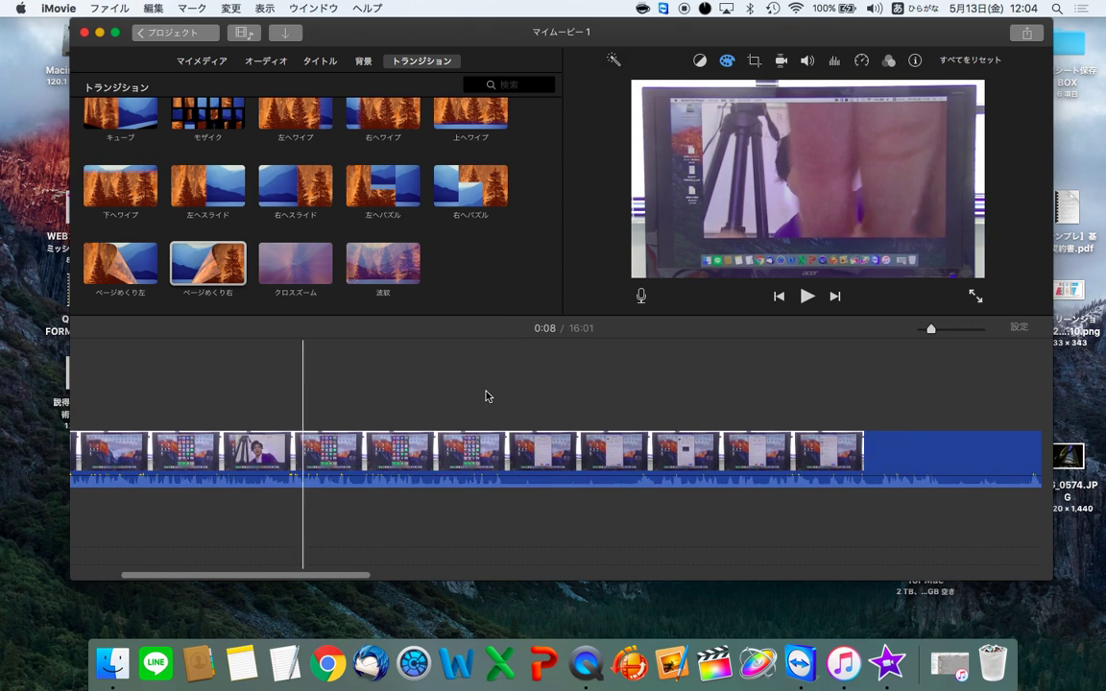
{"action": "scroll", "coordinate": [486, 395], "scroll_direction": "right", "scroll_amount": 5}
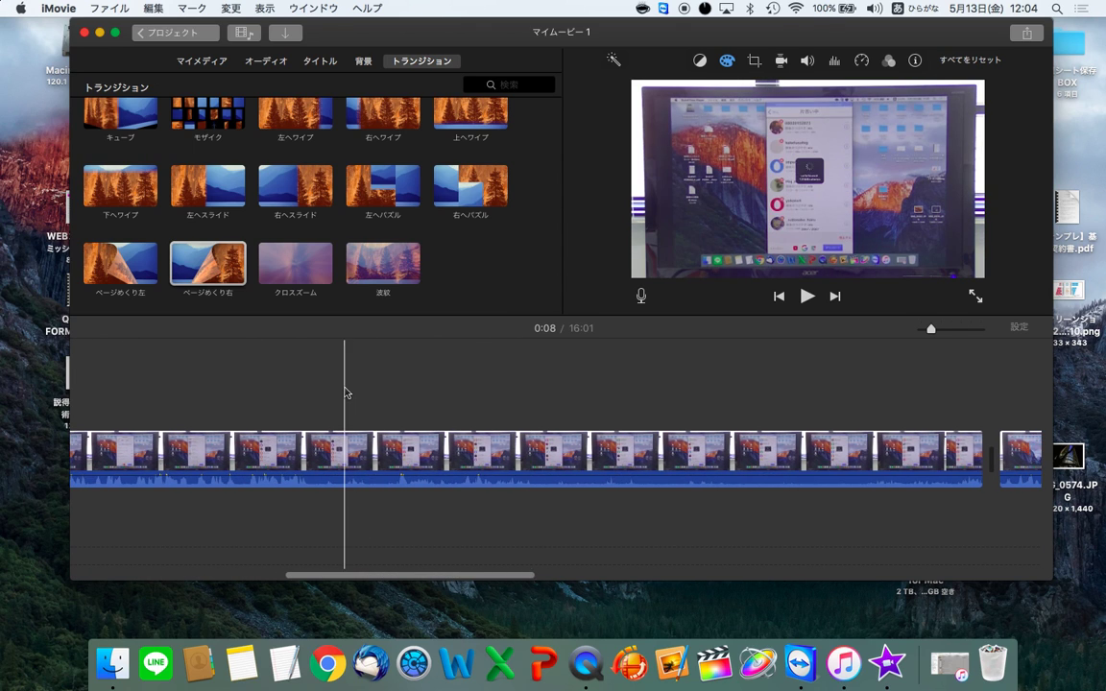
{"action": "scroll", "coordinate": [623, 402], "scroll_direction": "right", "scroll_amount": 10}
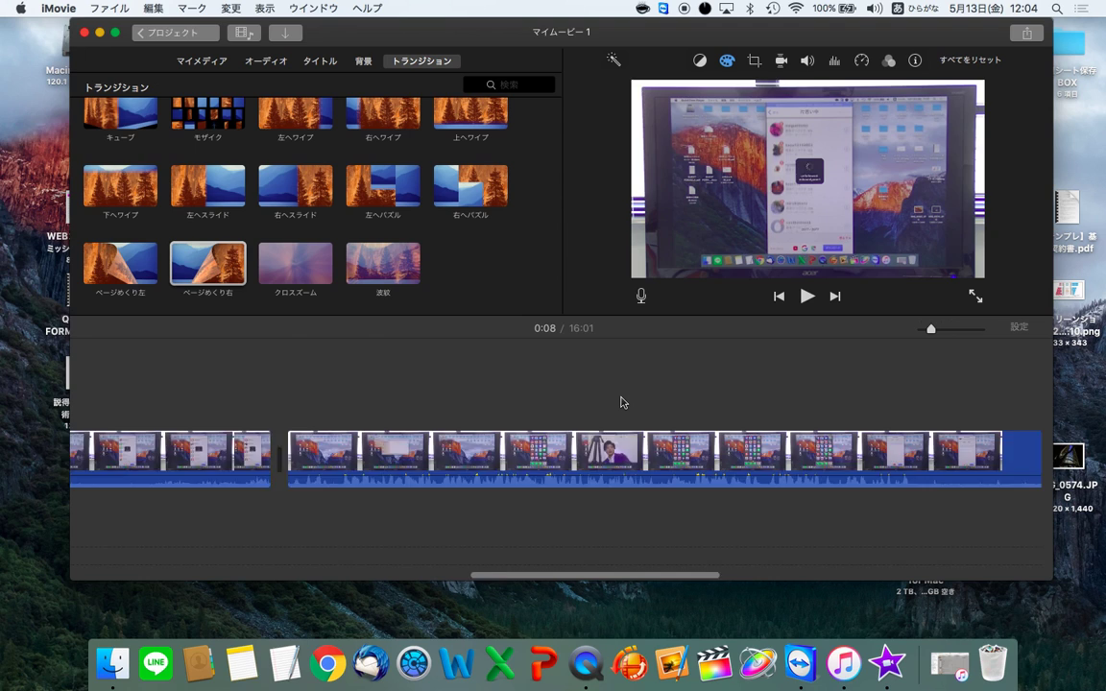
{"action": "scroll", "coordinate": [830, 391], "scroll_direction": "right", "scroll_amount": 10}
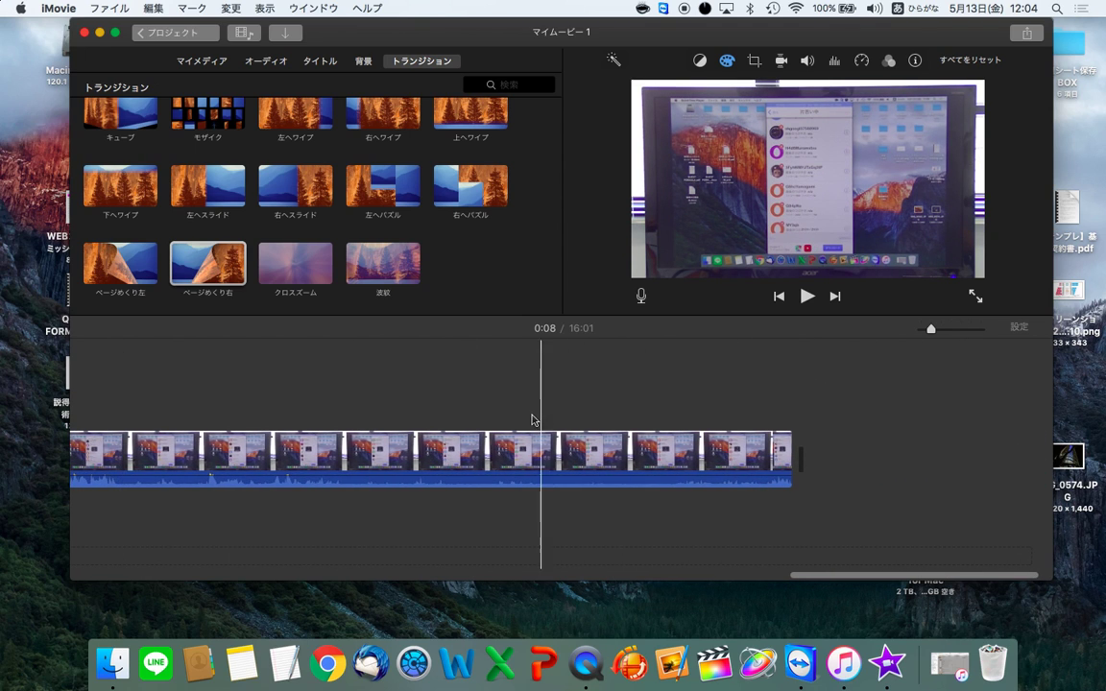
{"action": "scroll", "coordinate": [563, 424], "scroll_direction": "left", "scroll_amount": 10}
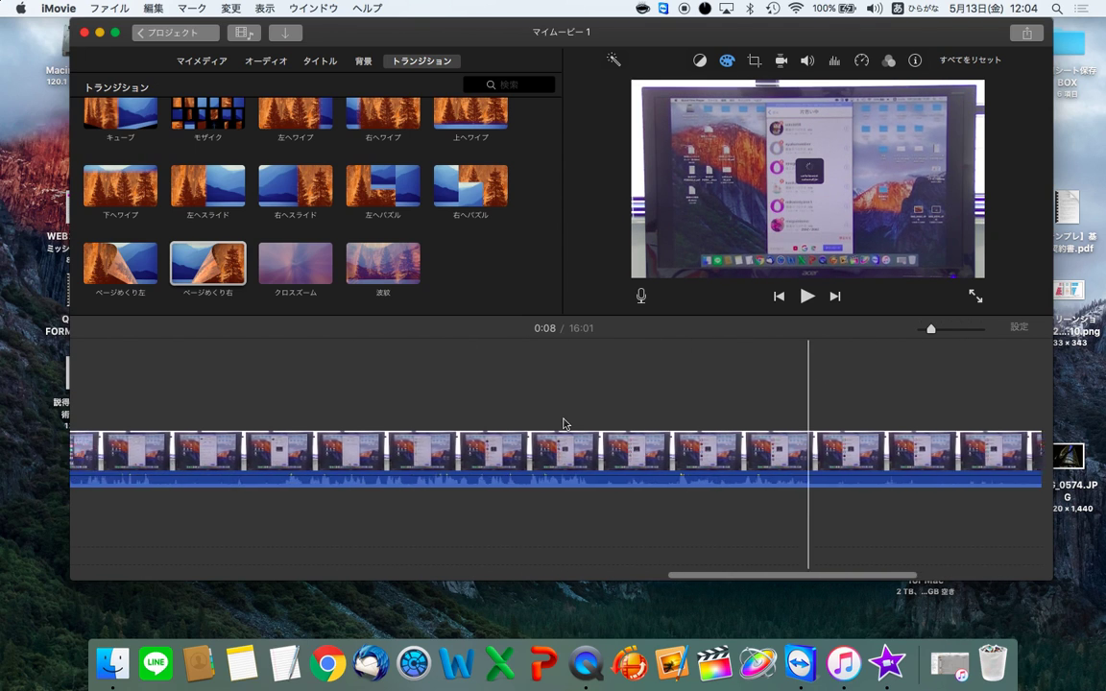
{"action": "scroll", "coordinate": [783, 428], "scroll_direction": "right", "scroll_amount": 3}
{"action": "scroll", "coordinate": [730, 427], "scroll_direction": "right", "scroll_amount": 5}
{"action": "scroll", "coordinate": [970, 411], "scroll_direction": "right", "scroll_amount": 10}
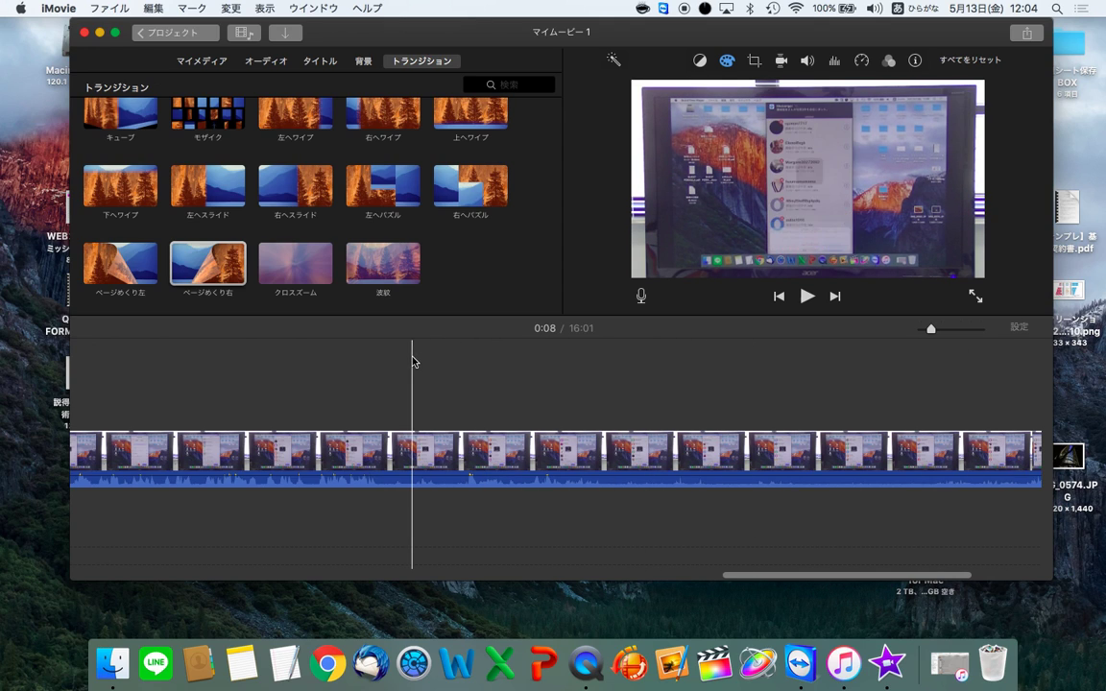
Find the cut point by playing parts of the last camera clip, and split the clip at 13:33
{"action": "left_click", "coordinate": [326, 370]}
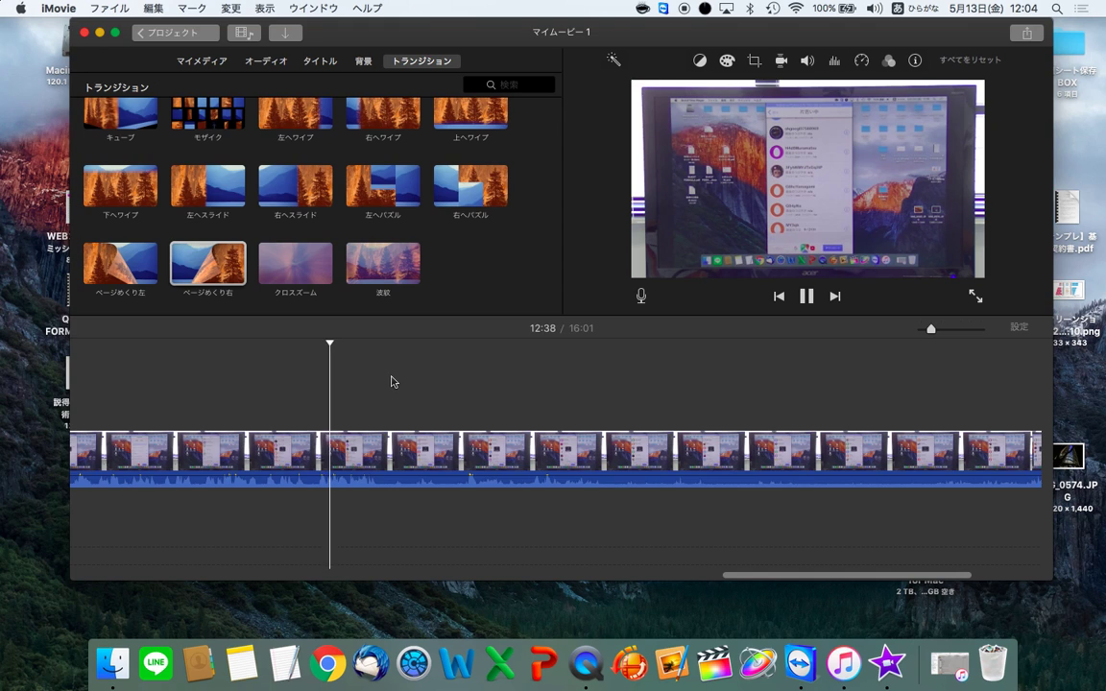
{"action": "left_click", "coordinate": [434, 383]}
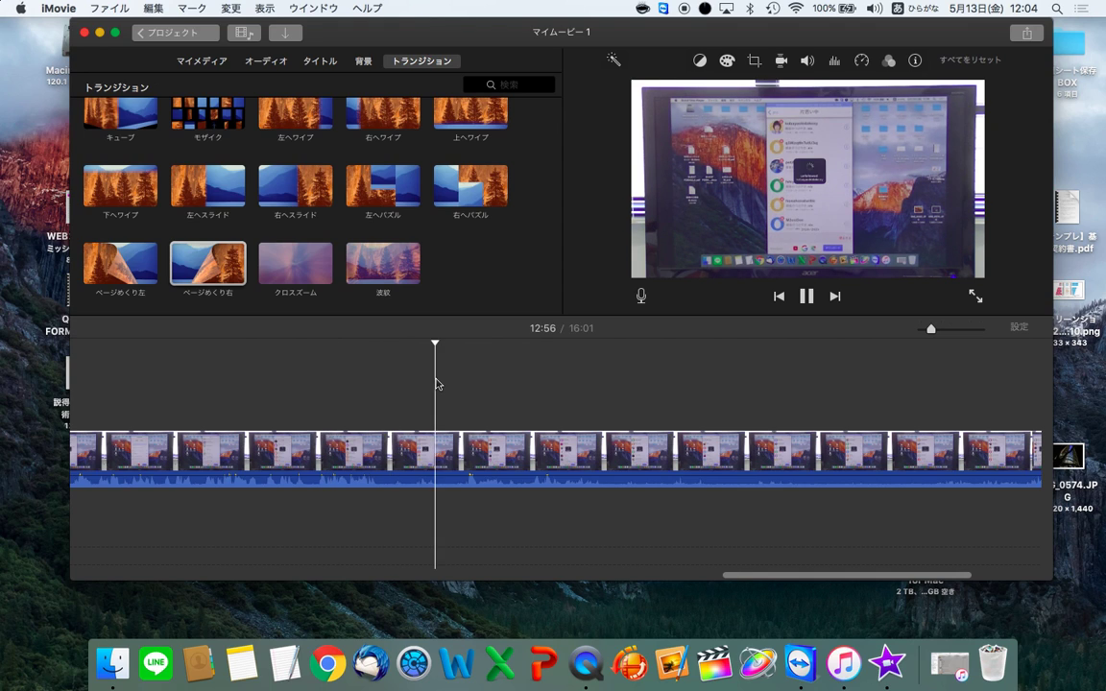
{"action": "scroll", "coordinate": [434, 383], "scroll_direction": "right", "scroll_amount": 3}
{"action": "left_click", "coordinate": [436, 383]}
{"action": "scroll", "coordinate": [436, 383], "scroll_direction": "right", "scroll_amount": 3}
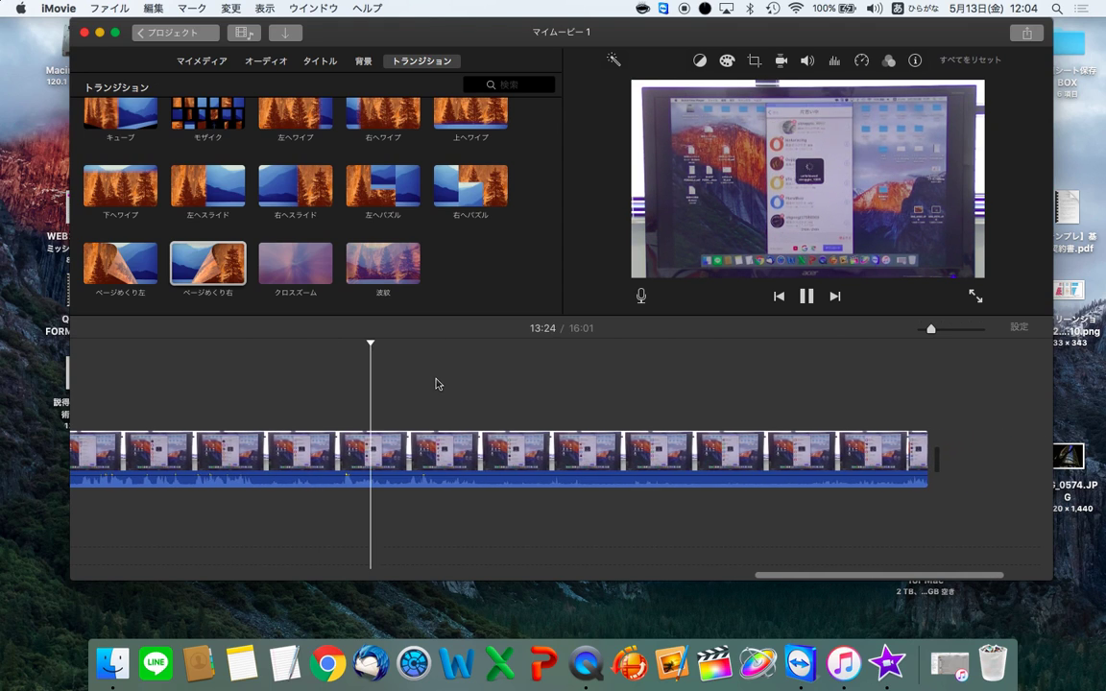
{"action": "left_click", "coordinate": [453, 383]}
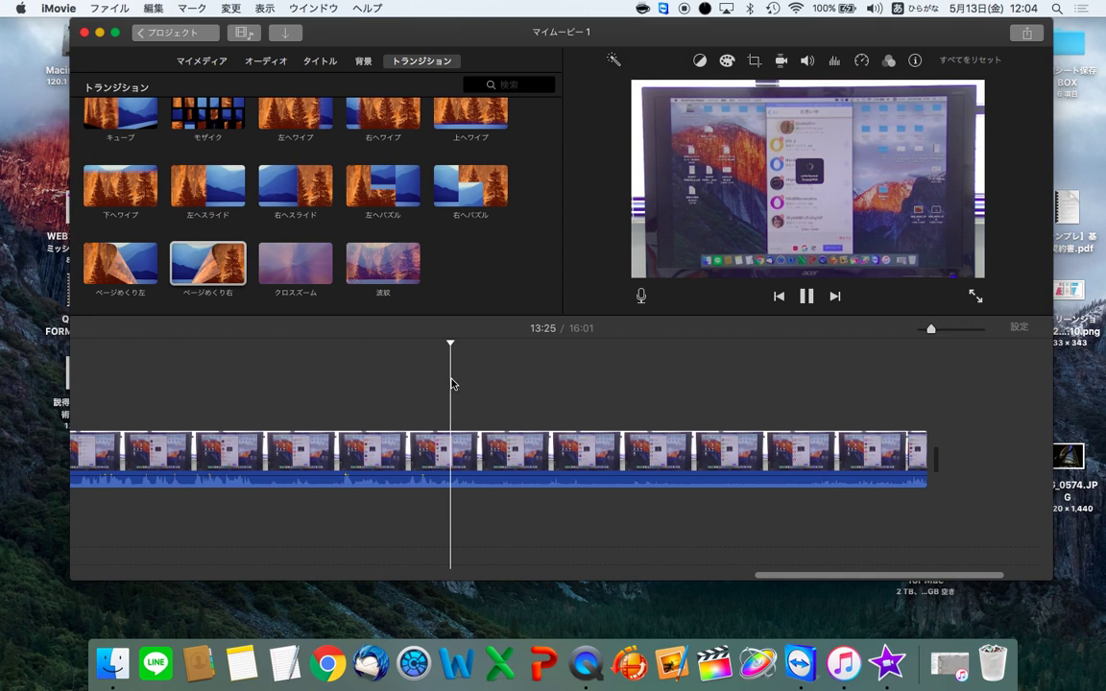
{"action": "scroll", "coordinate": [453, 383], "scroll_direction": "right", "scroll_amount": 5}
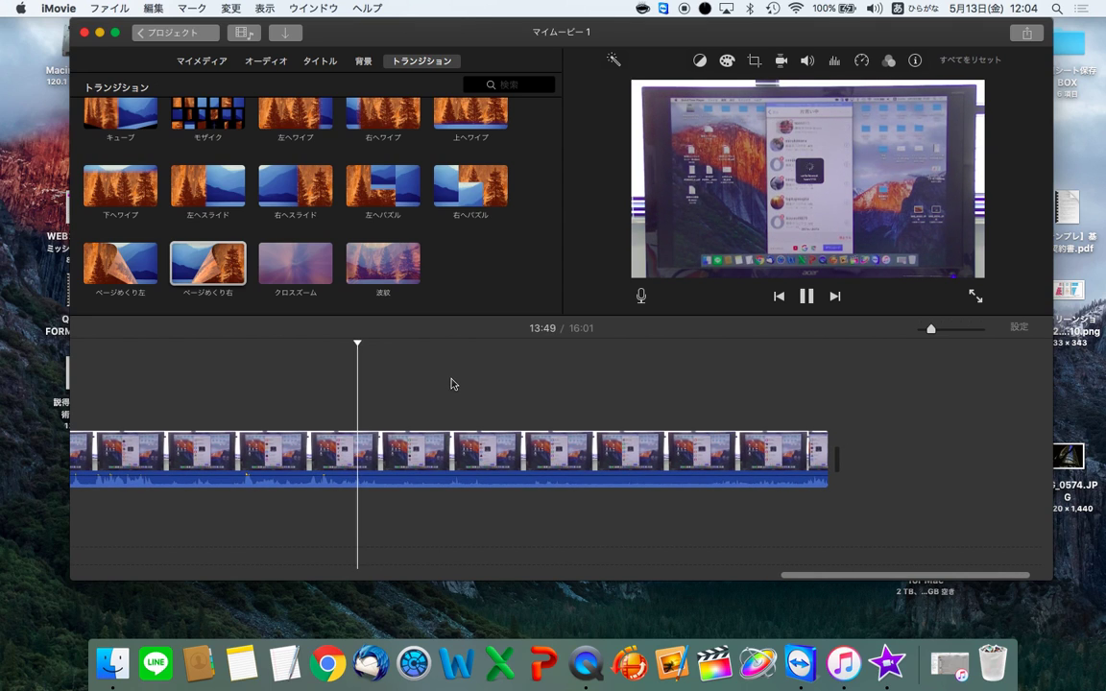
{"action": "left_click", "coordinate": [313, 388]}
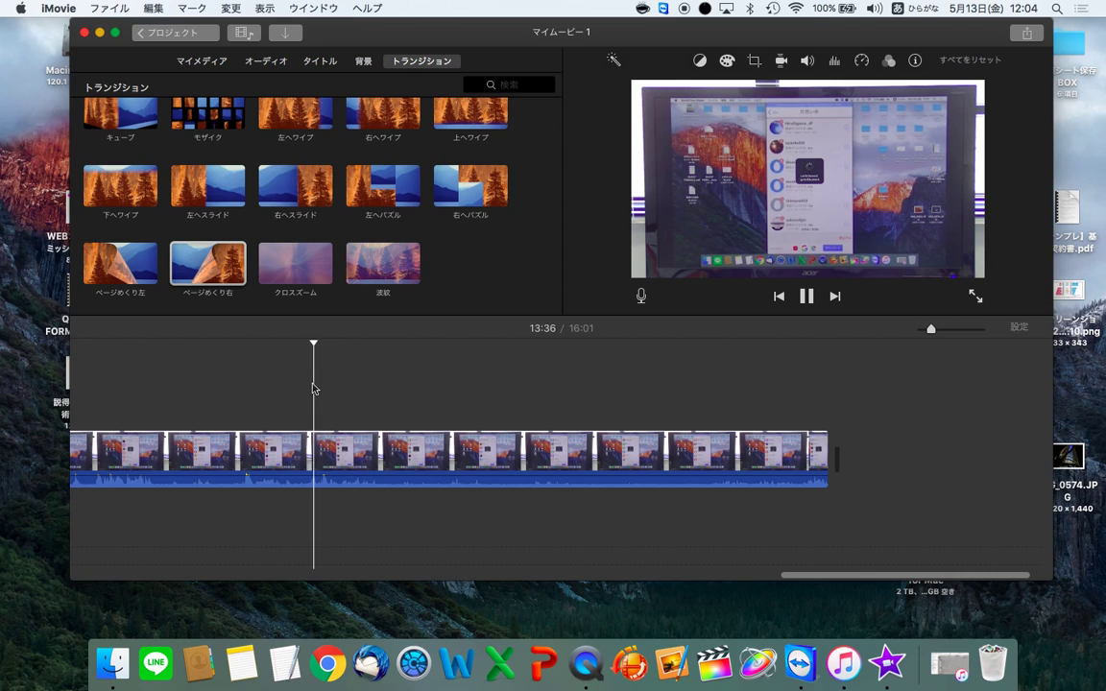
{"action": "left_click", "coordinate": [243, 388]}
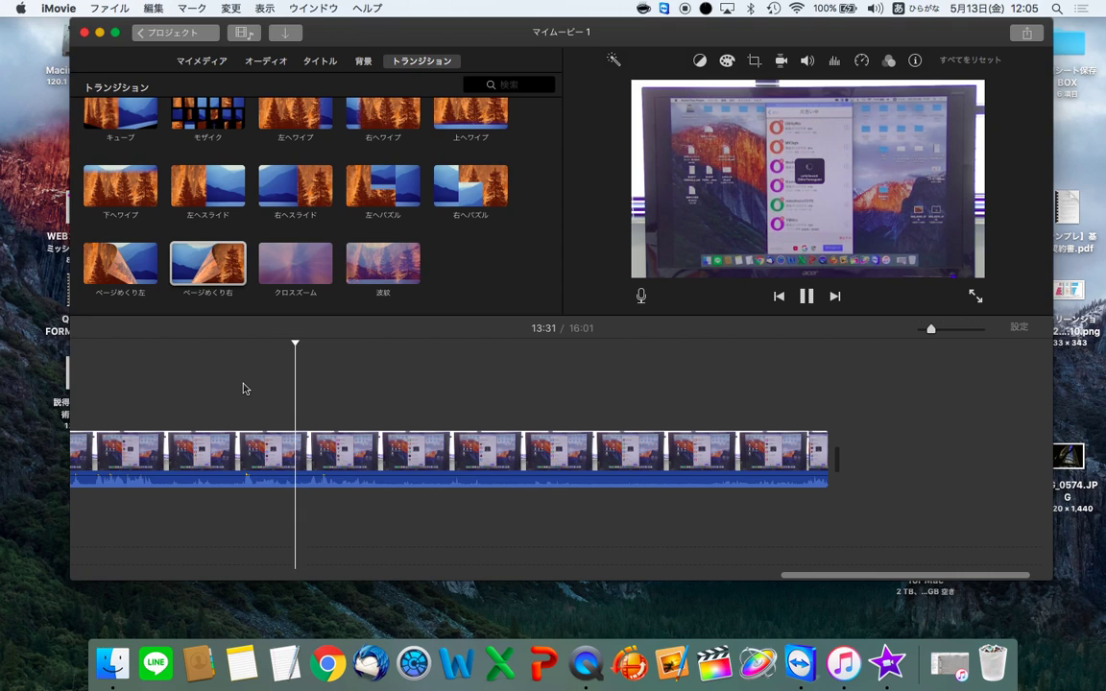
{"action": "key", "text": "space"}
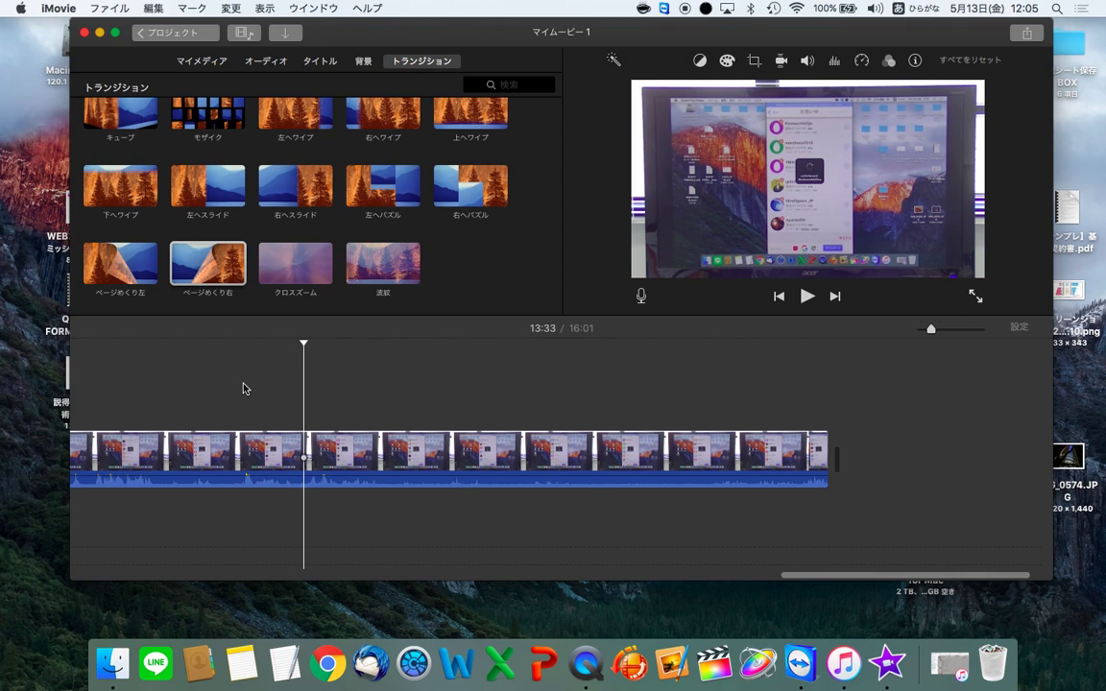
{"action": "right_click", "coordinate": [307, 457]}
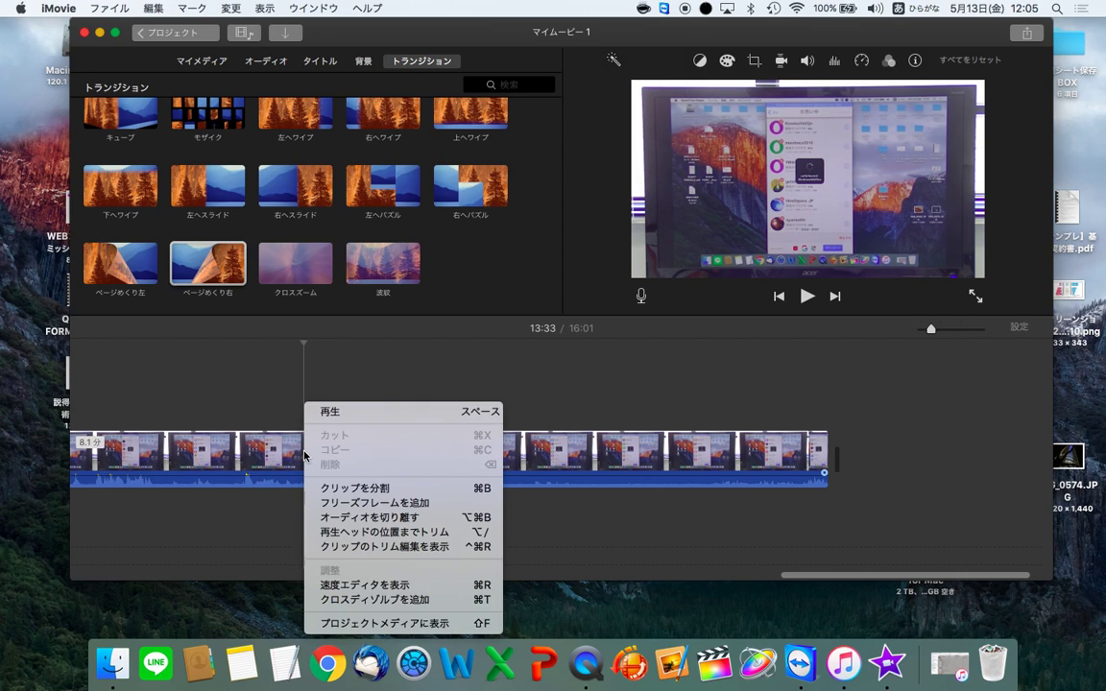
{"action": "left_click", "coordinate": [334, 490]}
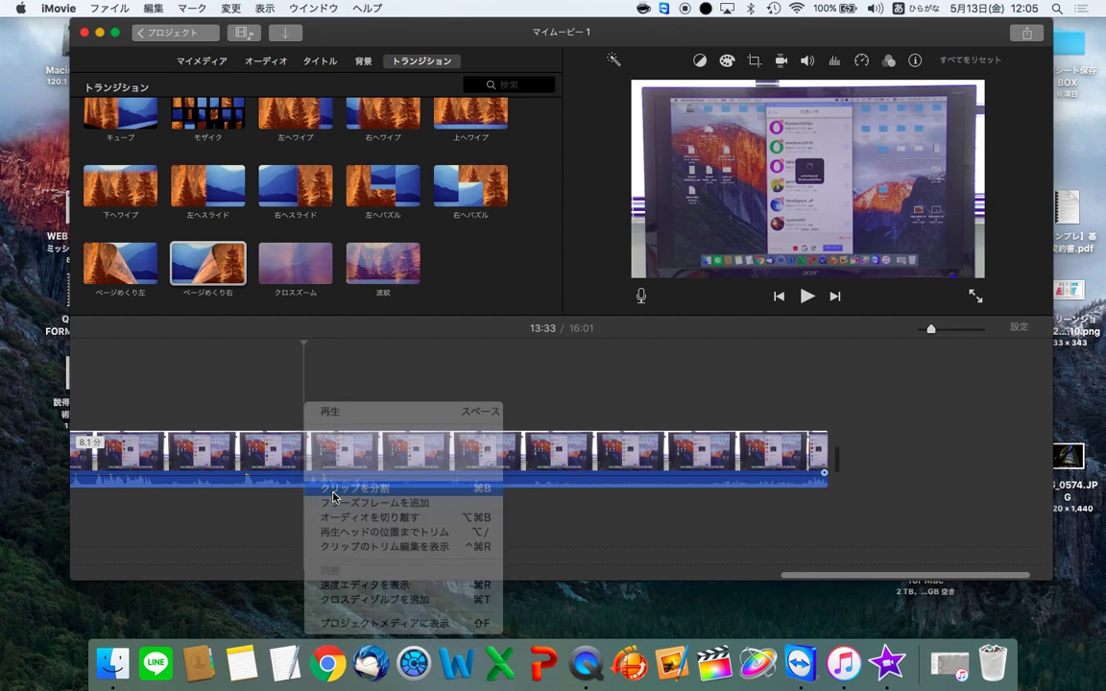
{"action": "left_click", "coordinate": [460, 459]}
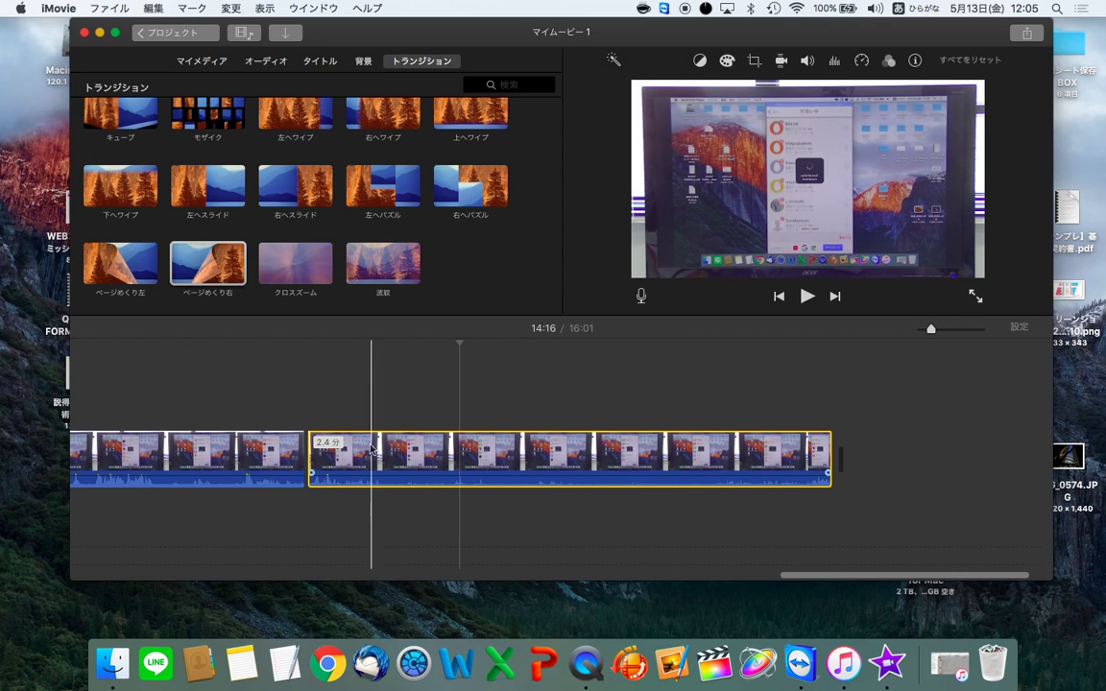
Play the footage just before the split and place the playhead just after it, at 13:37
{"action": "scroll", "coordinate": [340, 448], "scroll_direction": "left", "scroll_amount": 3}
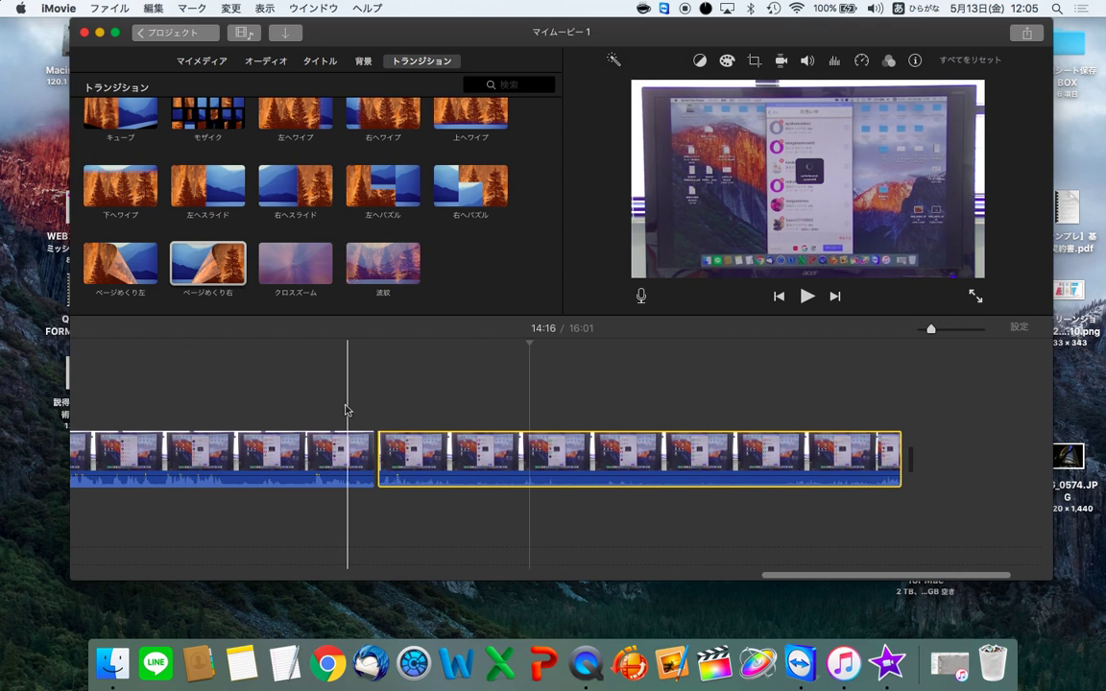
{"action": "key", "text": "space"}
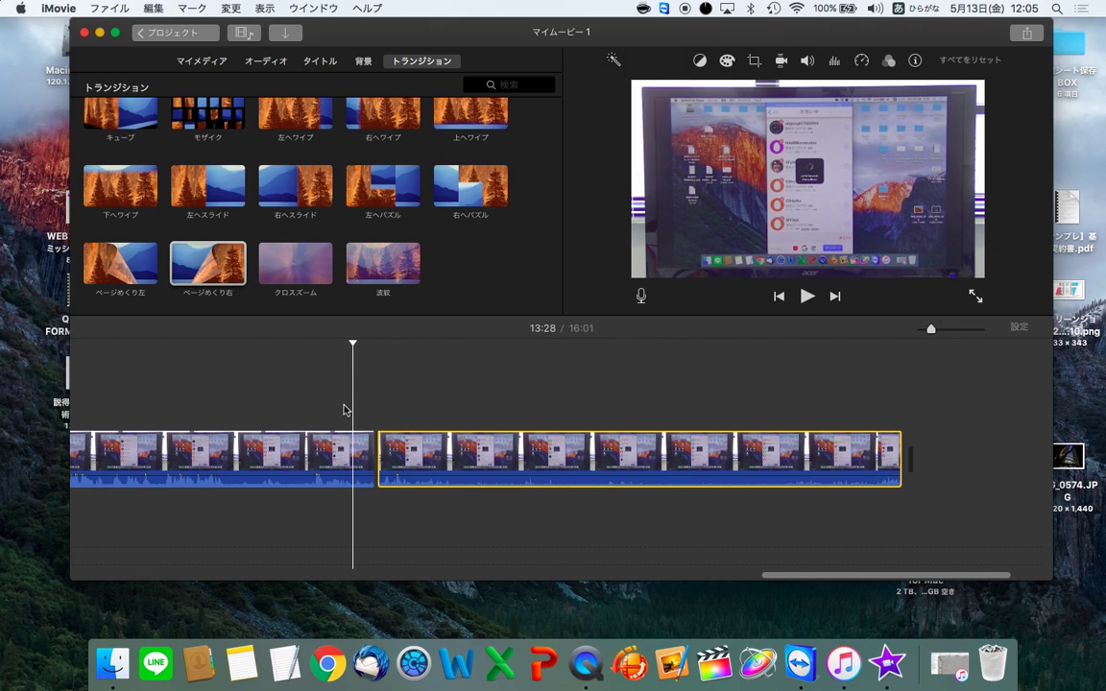
{"action": "left_click", "coordinate": [391, 410]}
{"action": "left_click", "coordinate": [391, 410]}
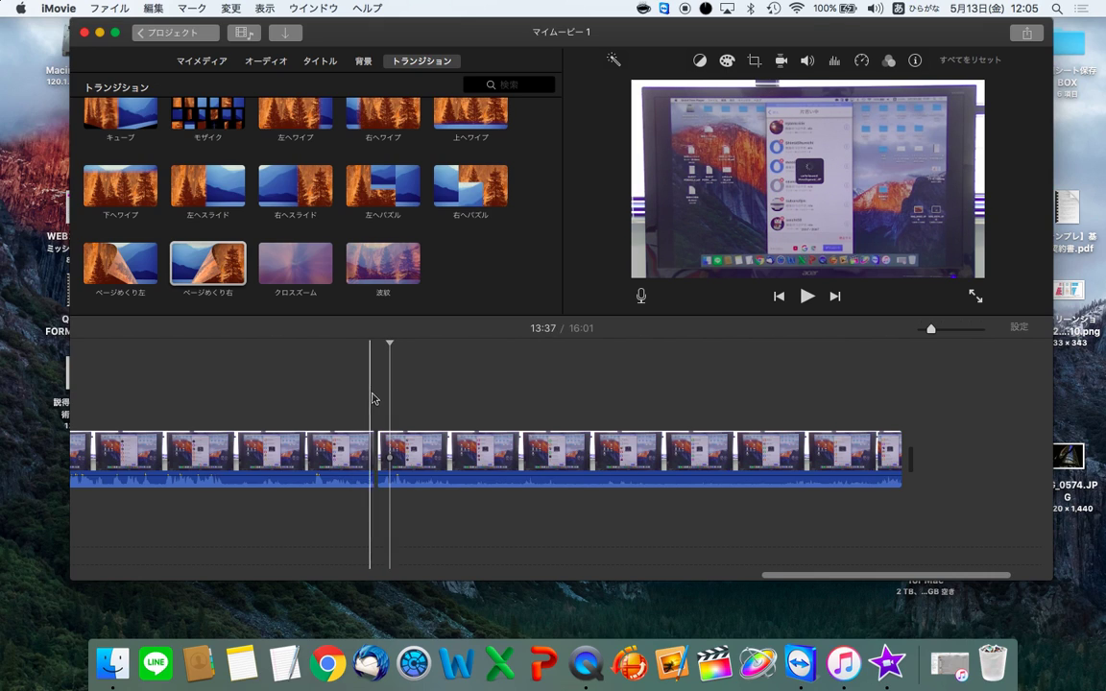
Record a voiceover of about 16.5 seconds from the split at 13:33 and play back its beginning
{"action": "left_click", "coordinate": [300, 6]}
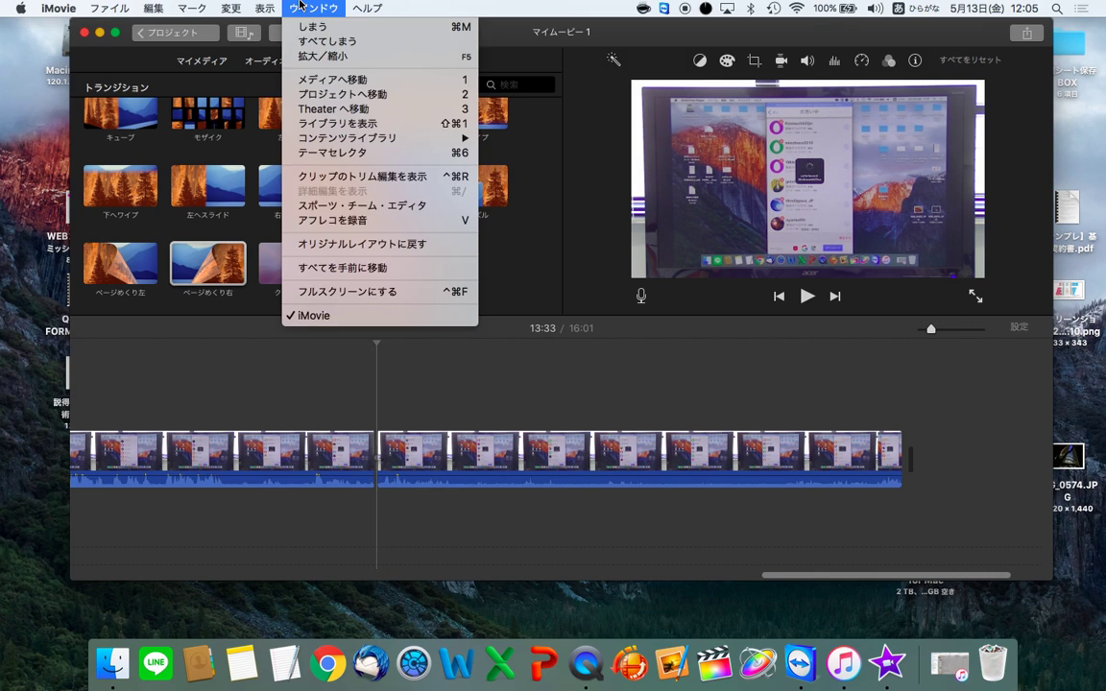
{"action": "left_click", "coordinate": [372, 224]}
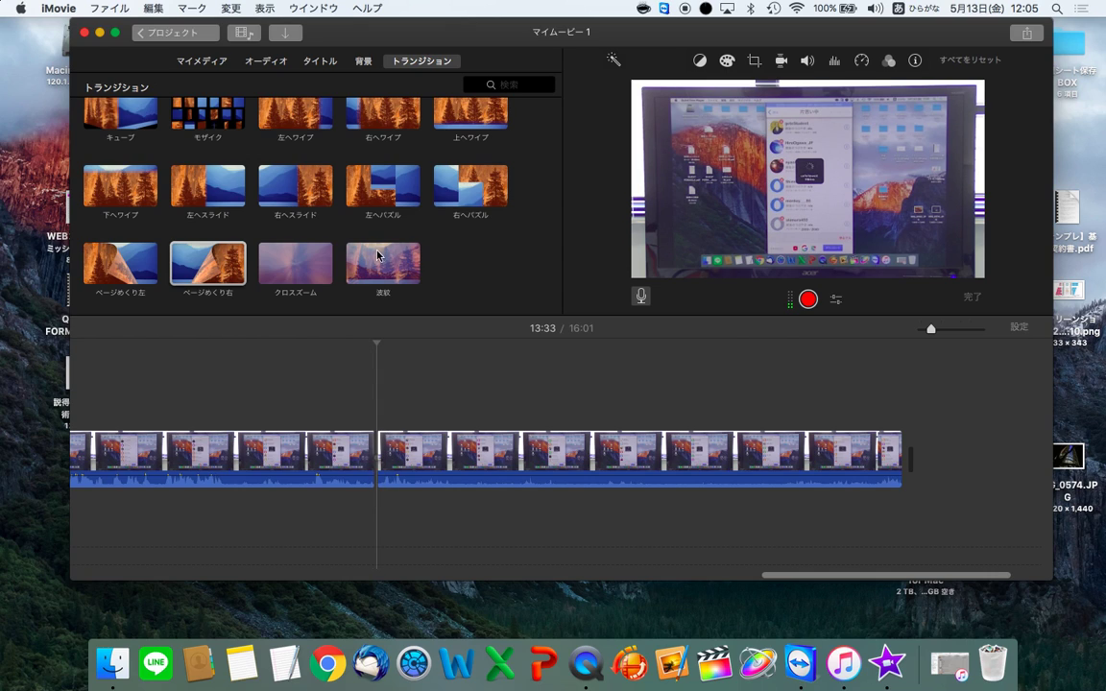
{"action": "left_click", "coordinate": [808, 300]}
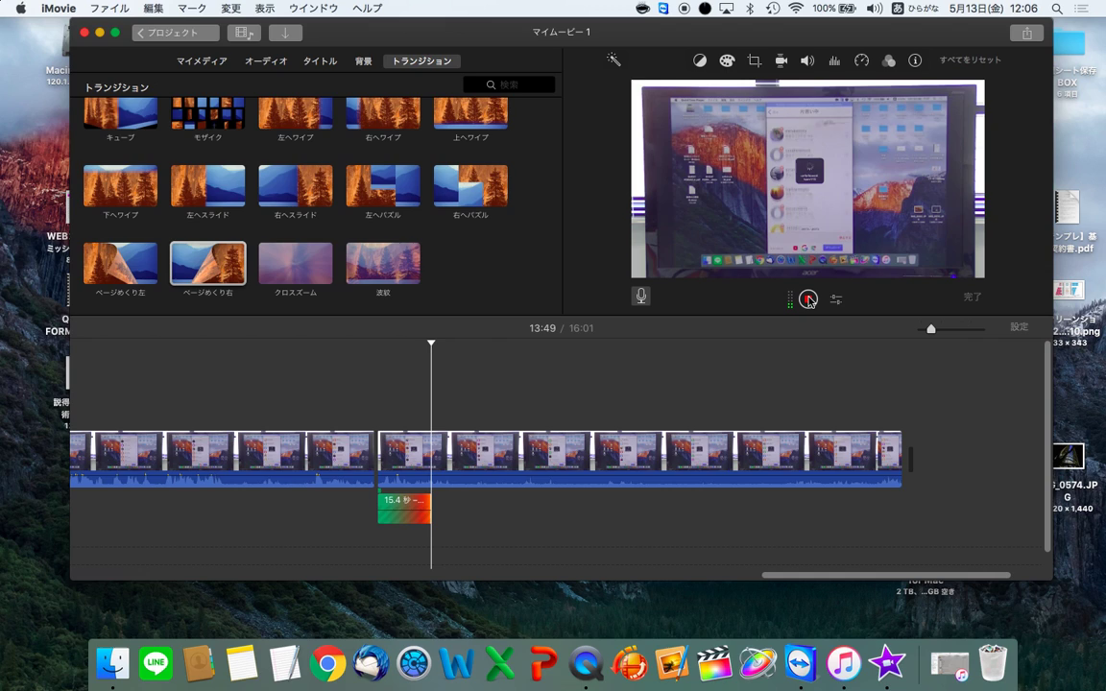
{"action": "left_click", "coordinate": [808, 301]}
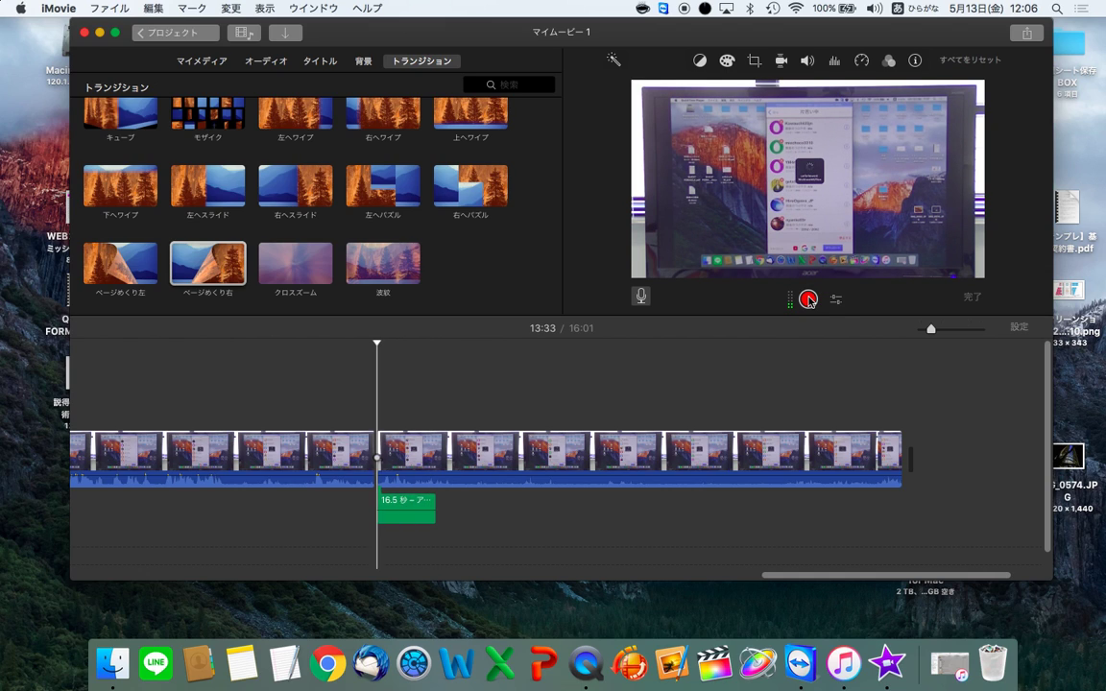
{"action": "key", "text": "space"}
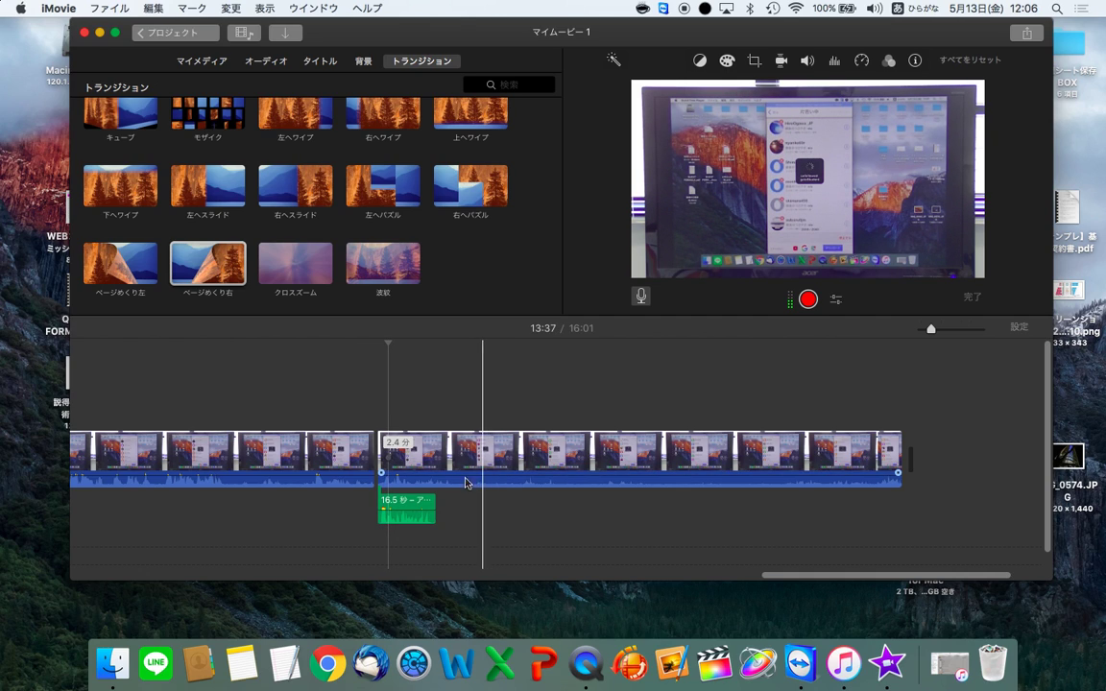
Mute the clip after the split and trim its end to about 18.5 seconds, just past the voiceover
{"action": "left_click_drag", "start_coordinate": [505, 478], "coordinate": [503, 503]}
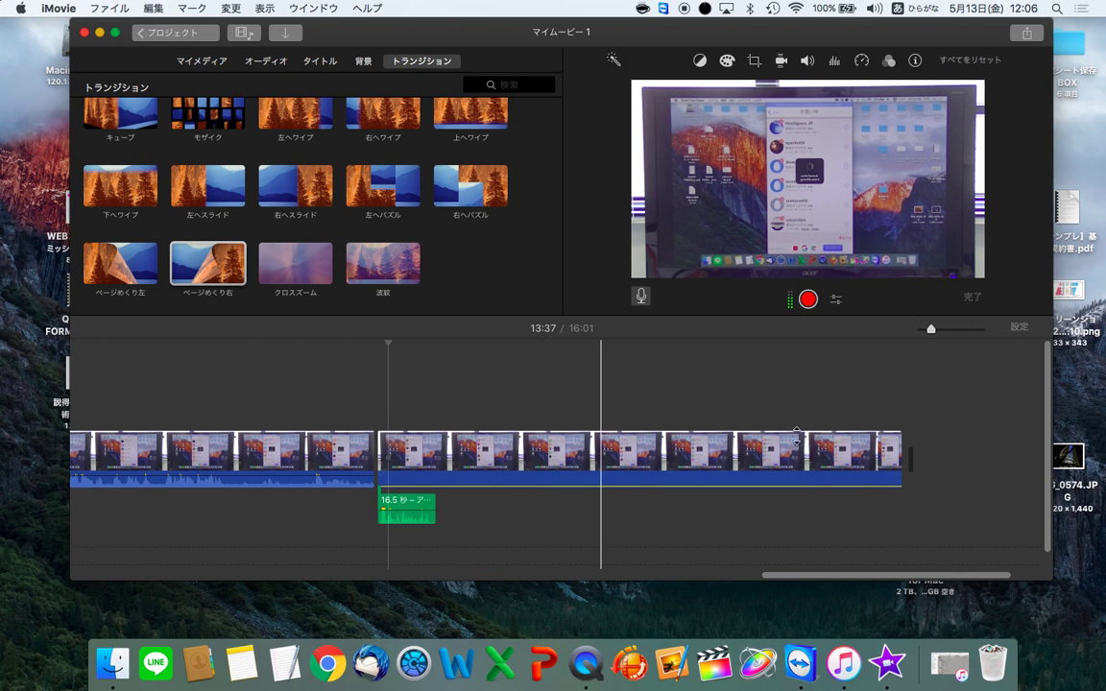
{"action": "scroll", "coordinate": [865, 451], "scroll_direction": "right", "scroll_amount": 5}
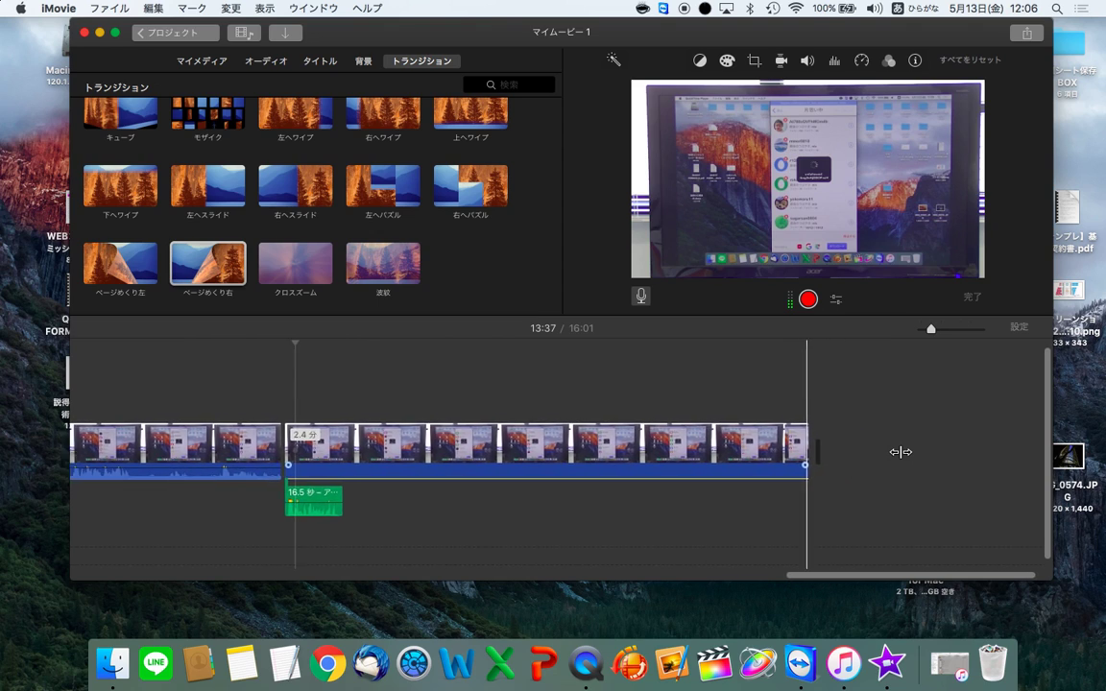
{"action": "scroll", "coordinate": [827, 451], "scroll_direction": "left", "scroll_amount": 4}
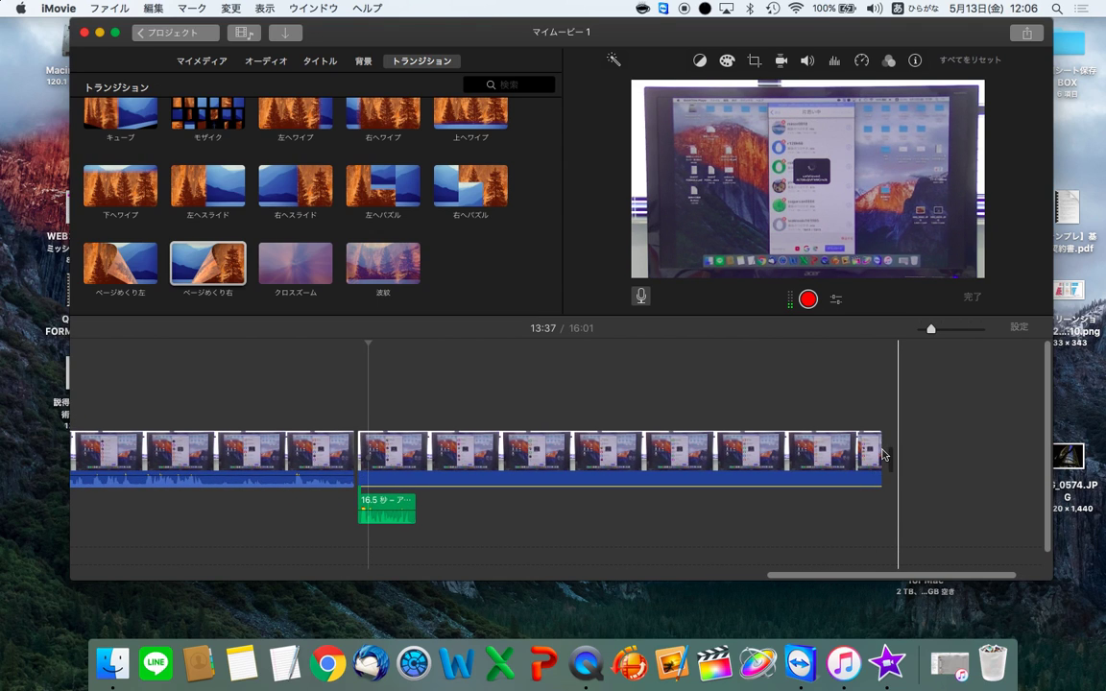
{"action": "left_click_drag", "start_coordinate": [881, 454], "coordinate": [363, 441]}
Play the footage across the split and to the end of the movie to check the voiceover
{"action": "left_click", "coordinate": [330, 413]}
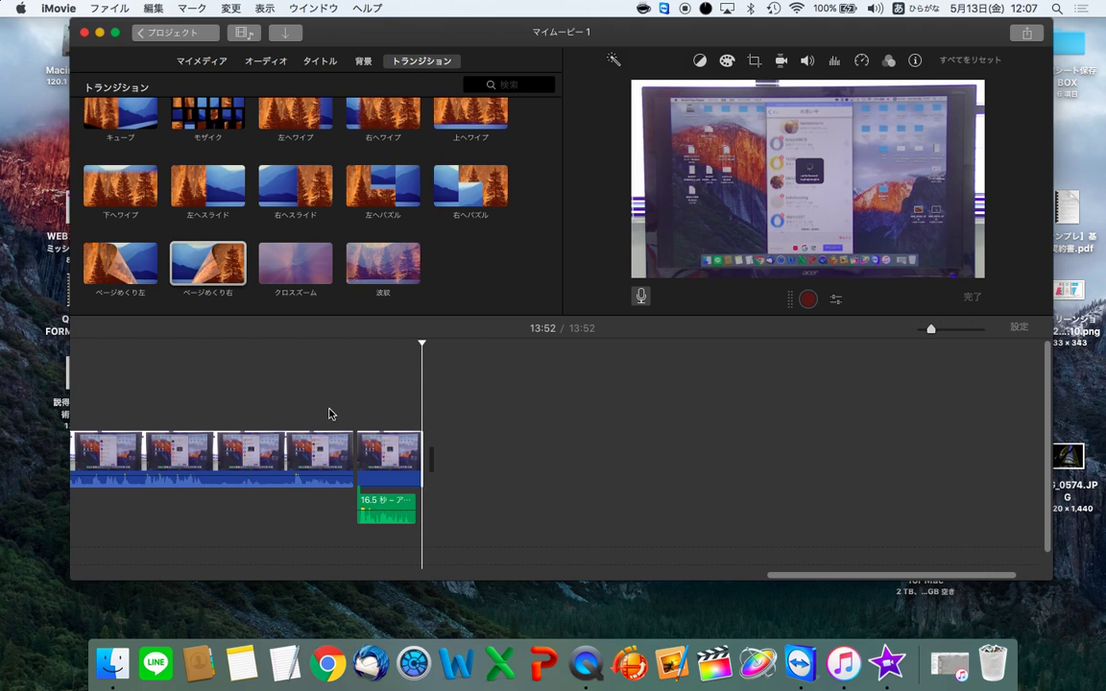
{"action": "left_click", "coordinate": [329, 414]}
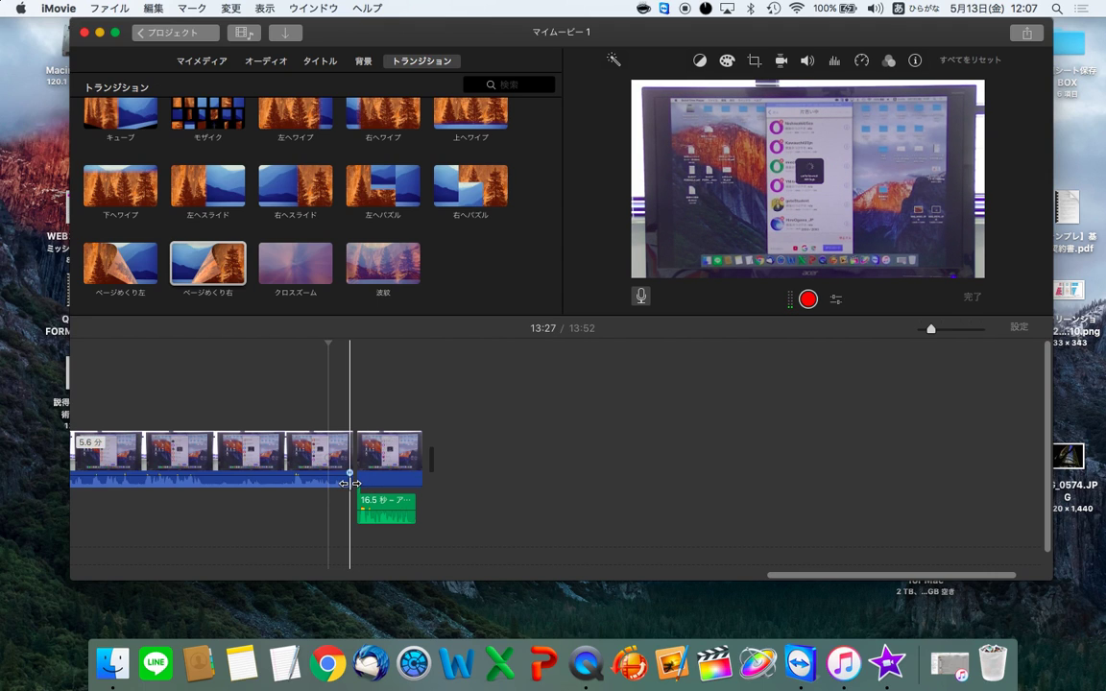
{"action": "left_click", "coordinate": [382, 471]}
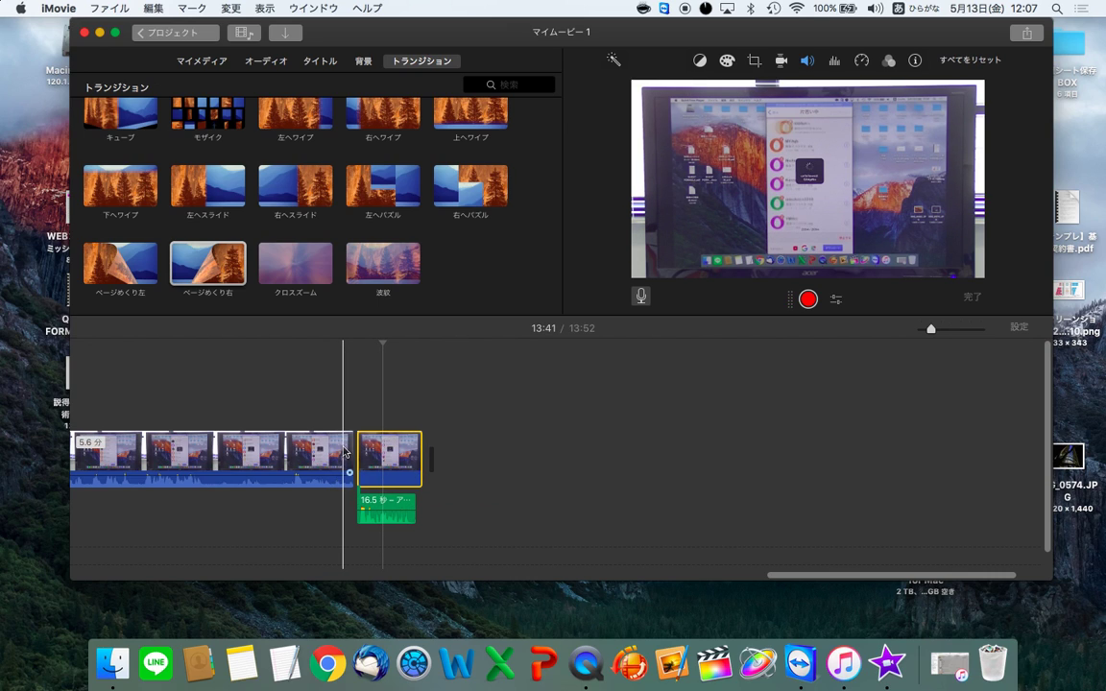
{"action": "left_click", "coordinate": [369, 453]}
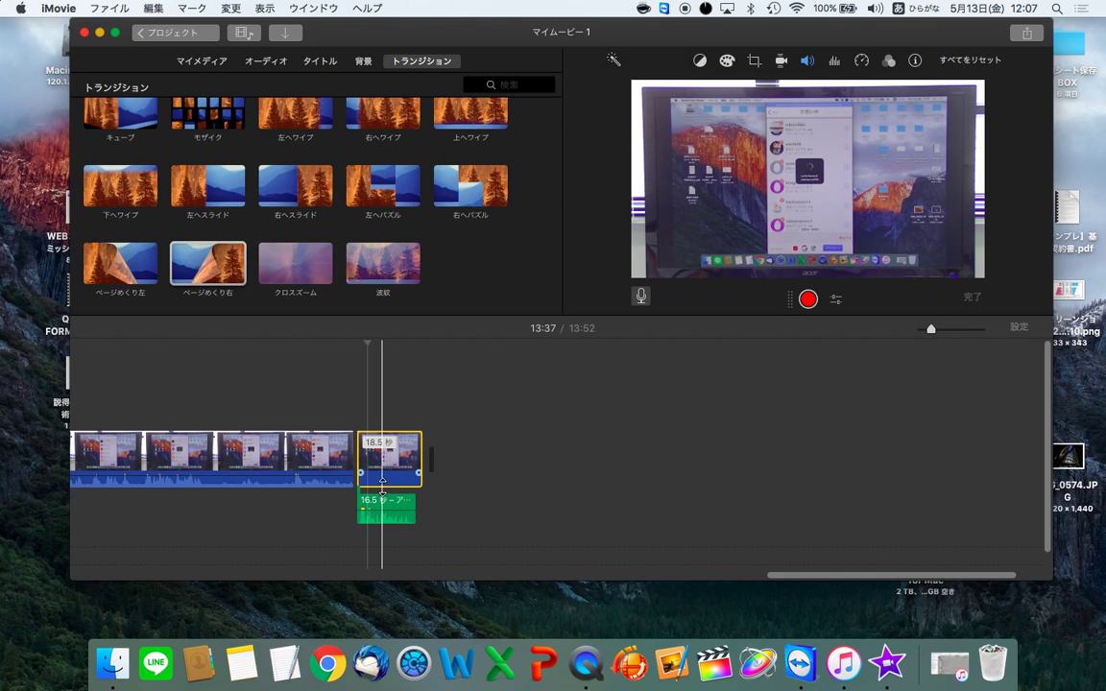
Replay the footage around the split and lower the volume of the last clip's own audio to the minimum
{"action": "scroll", "coordinate": [382, 490], "scroll_direction": "left", "scroll_amount": 5}
{"action": "left_click", "coordinate": [755, 407]}
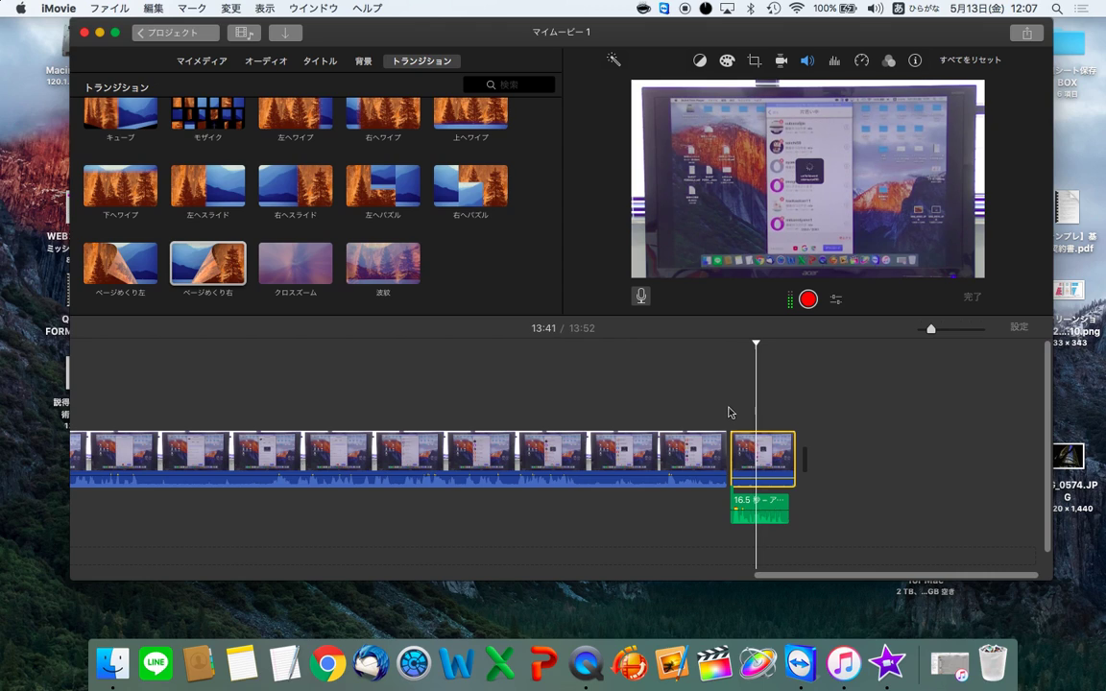
{"action": "left_click", "coordinate": [731, 412]}
{"action": "key", "text": "space"}
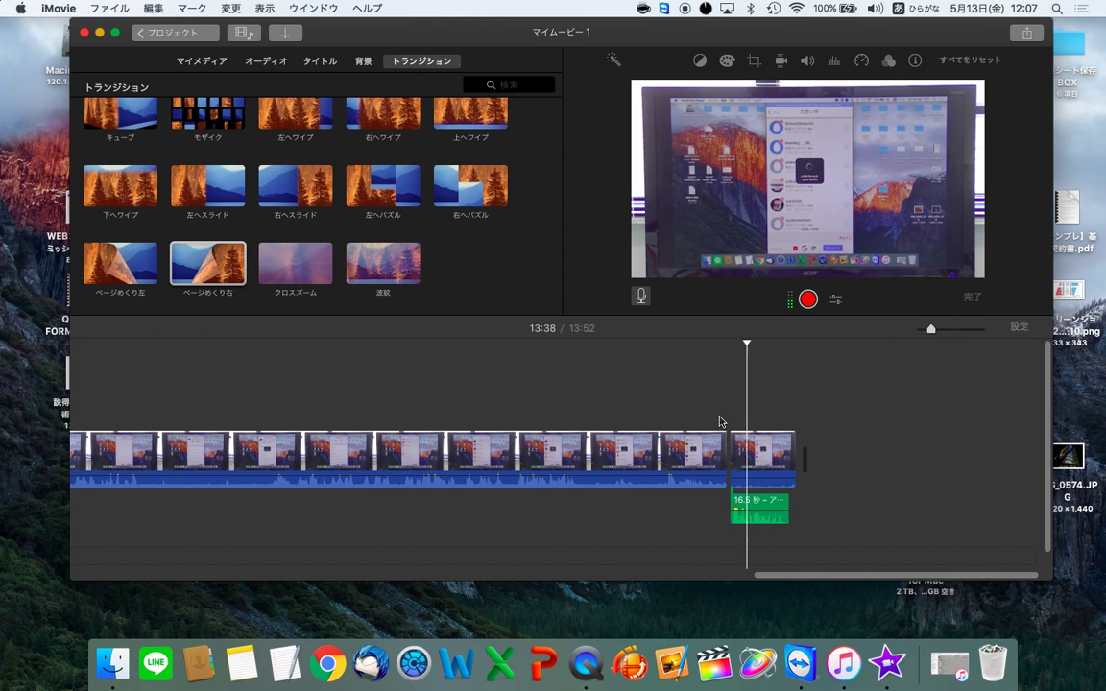
{"action": "left_click", "coordinate": [713, 423]}
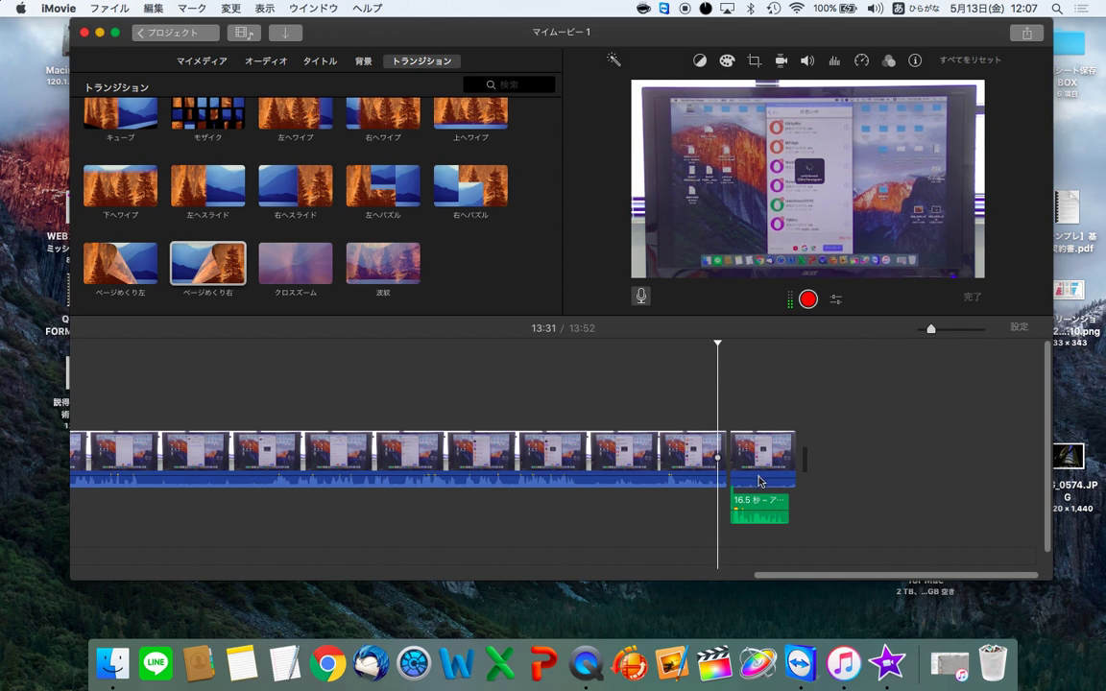
{"action": "left_click_drag", "start_coordinate": [762, 471], "coordinate": [761, 493]}
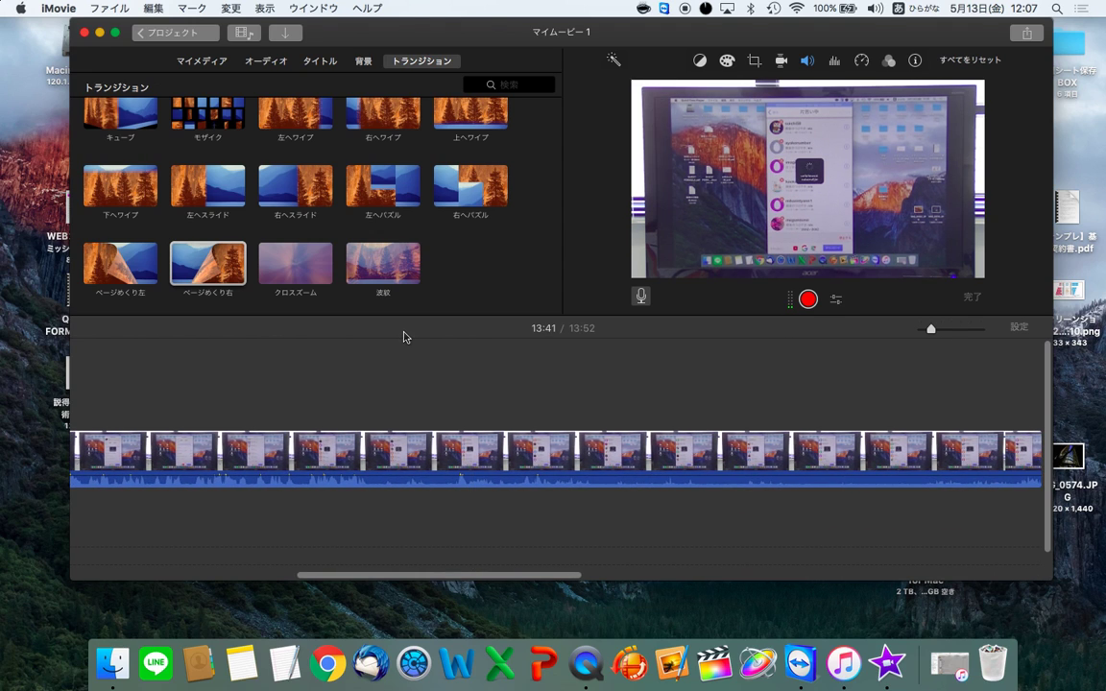
Return to the beginning of the timeline and place the playhead at 5:07
{"action": "left_click", "coordinate": [452, 358]}
{"action": "scroll", "coordinate": [451, 358], "scroll_direction": "left", "scroll_amount": 10}
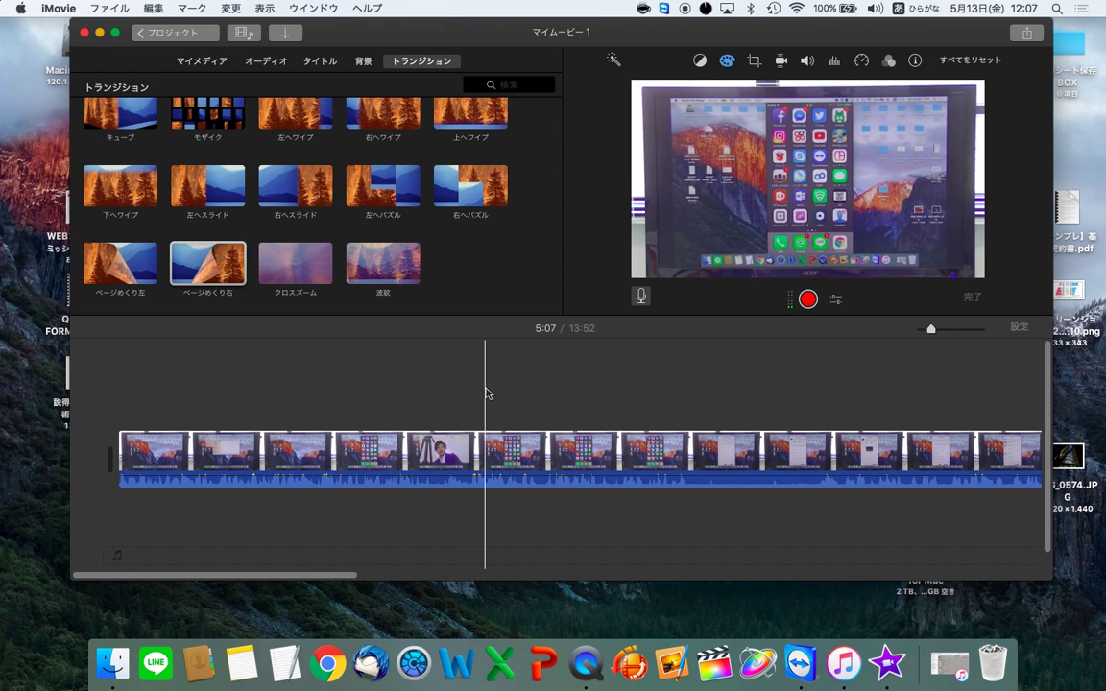
{"action": "left_click", "coordinate": [317, 7]}
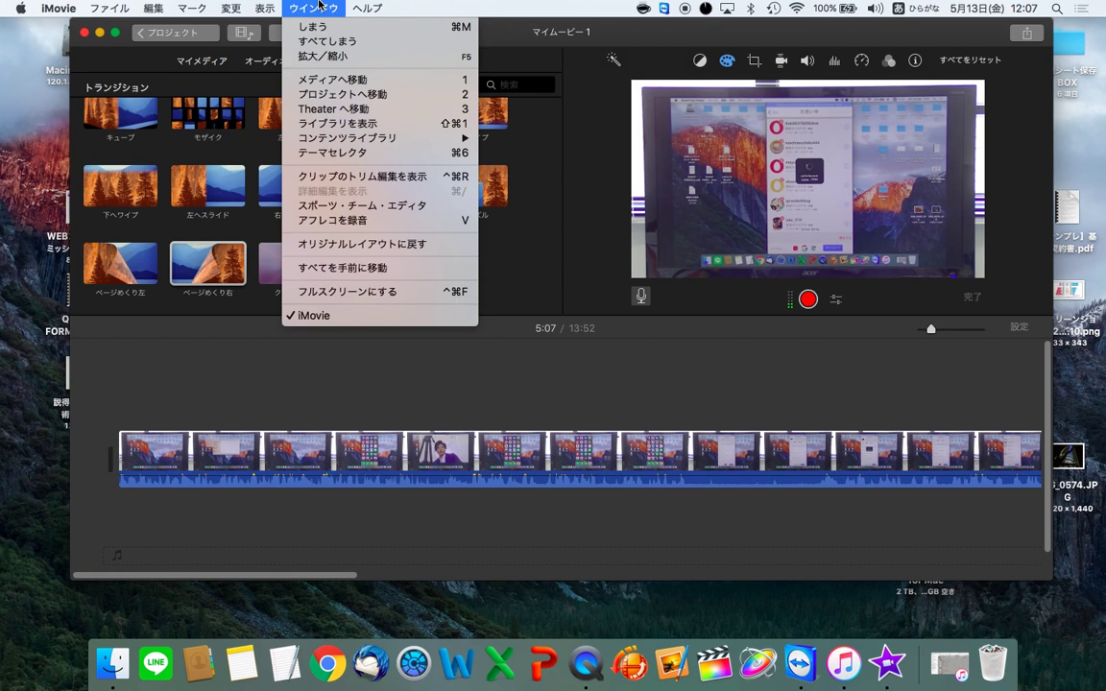
{"action": "mouse_move", "coordinate": [367, 5]}
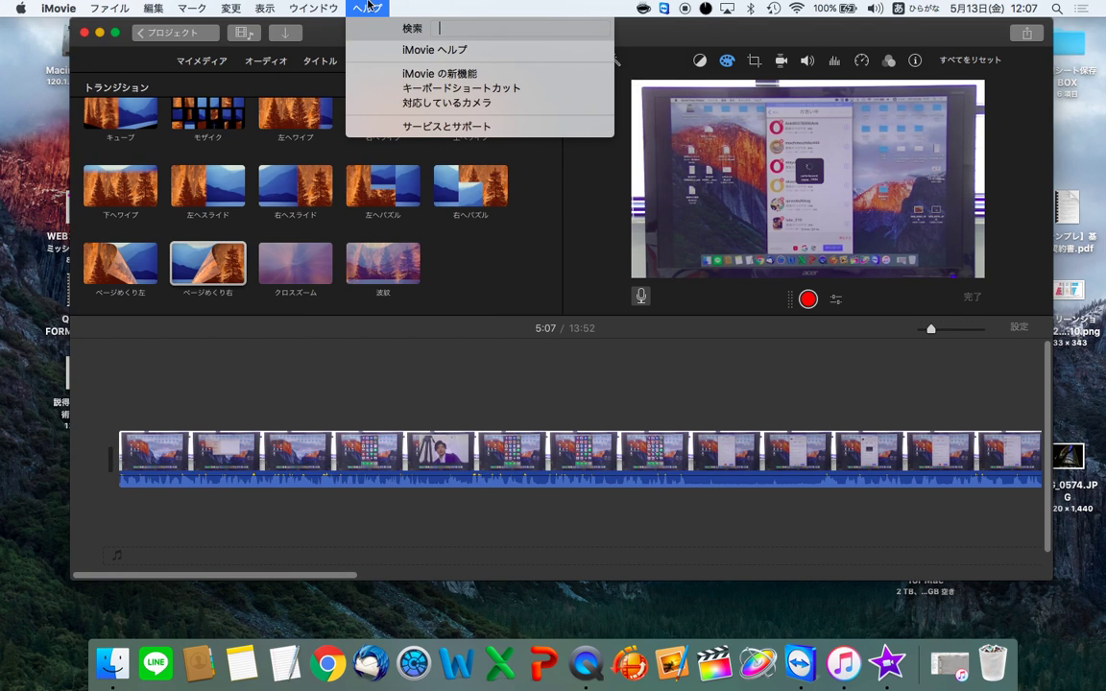
{"action": "left_click", "coordinate": [295, 75]}
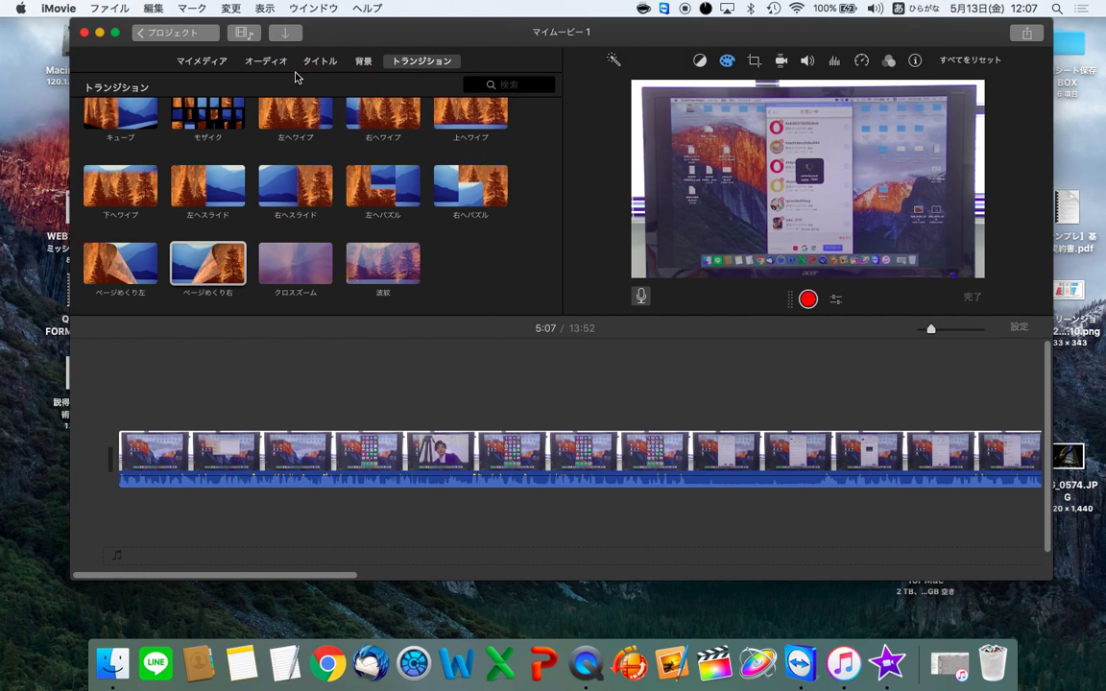
View the media import window, close it without importing, and show the movie's sharing destinations
{"action": "left_click", "coordinate": [284, 33]}
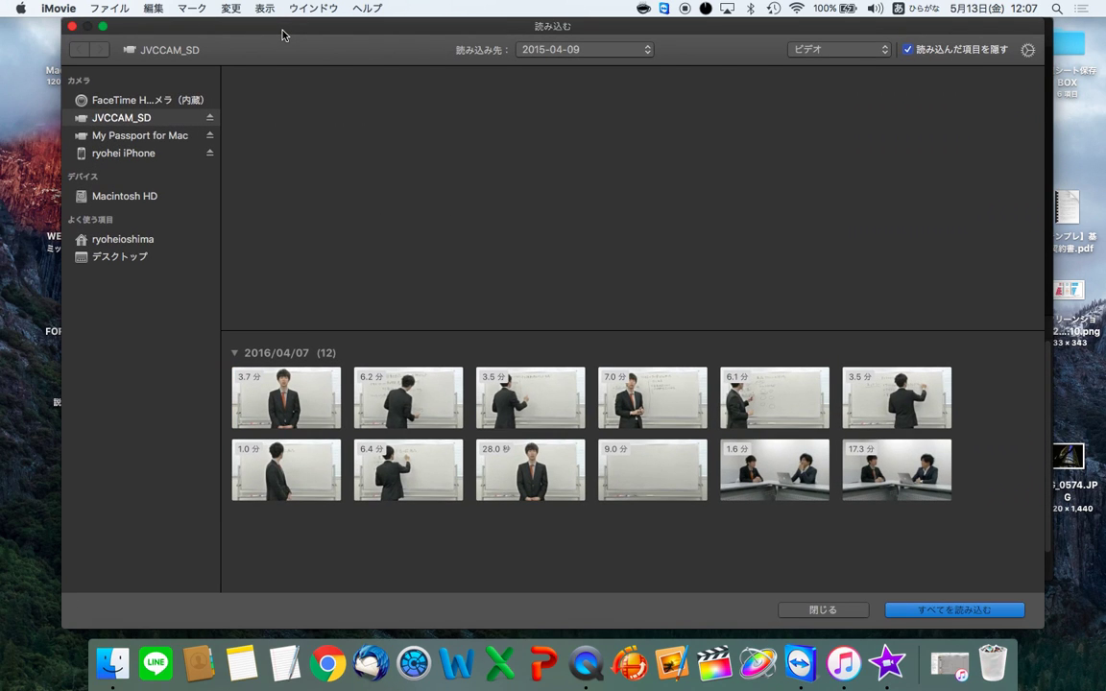
{"action": "left_click", "coordinate": [822, 613]}
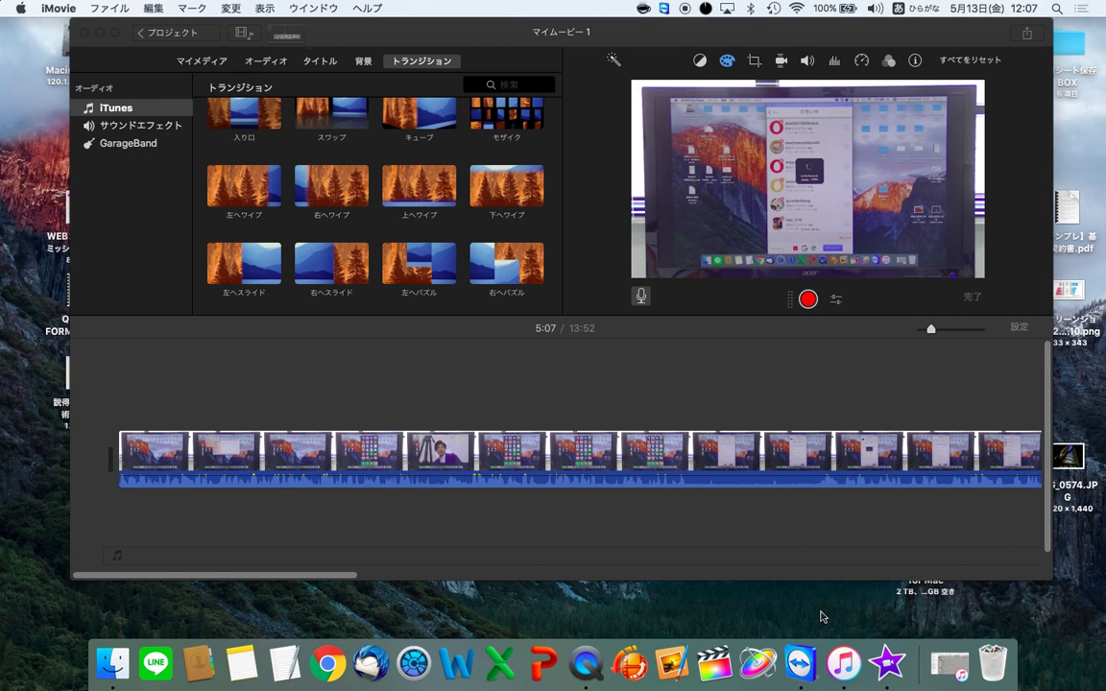
{"action": "left_click", "coordinate": [1027, 34]}
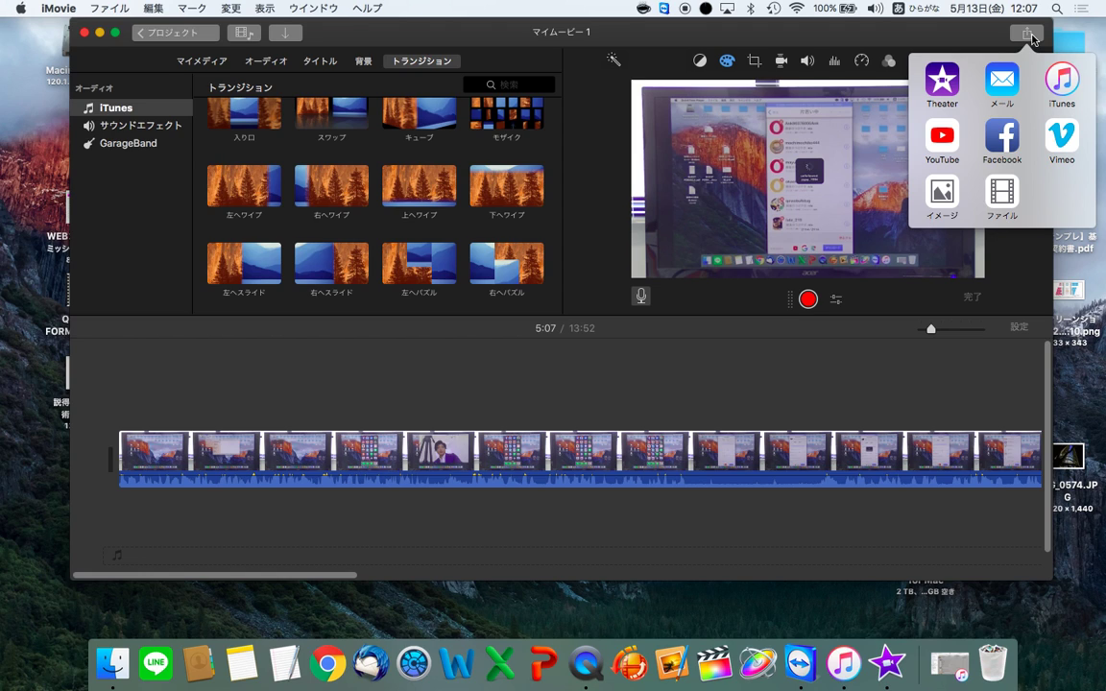
Look through the application's file, editing, modification and window commands, and the list of sharing destinations
{"action": "left_click", "coordinate": [192, 7]}
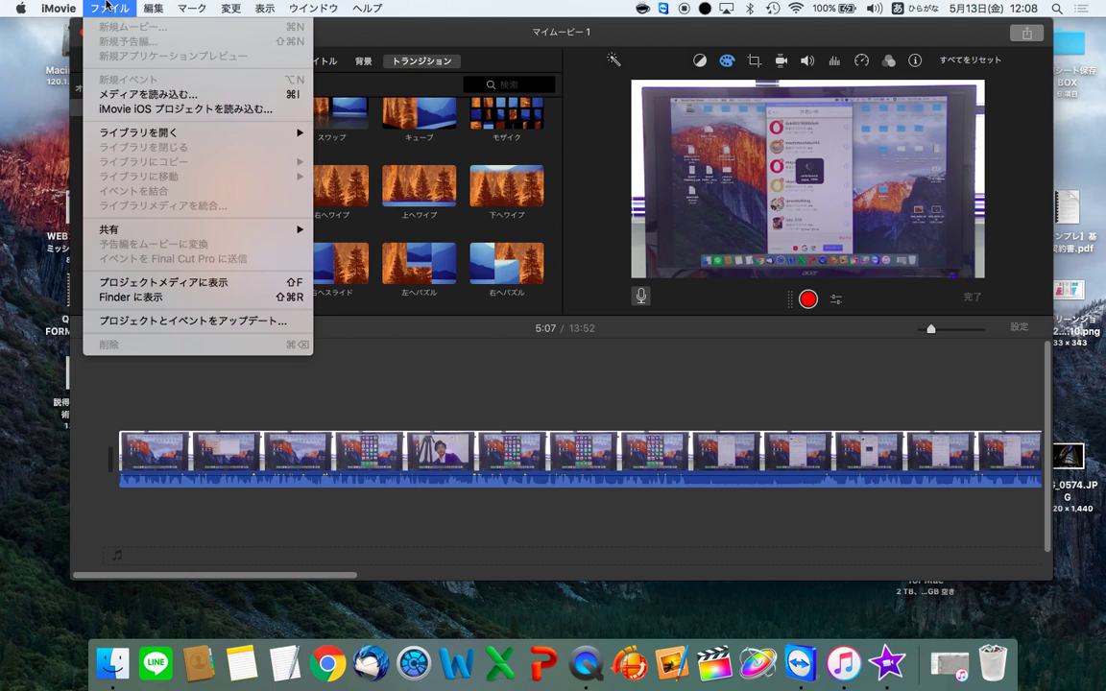
{"action": "mouse_move", "coordinate": [150, 5]}
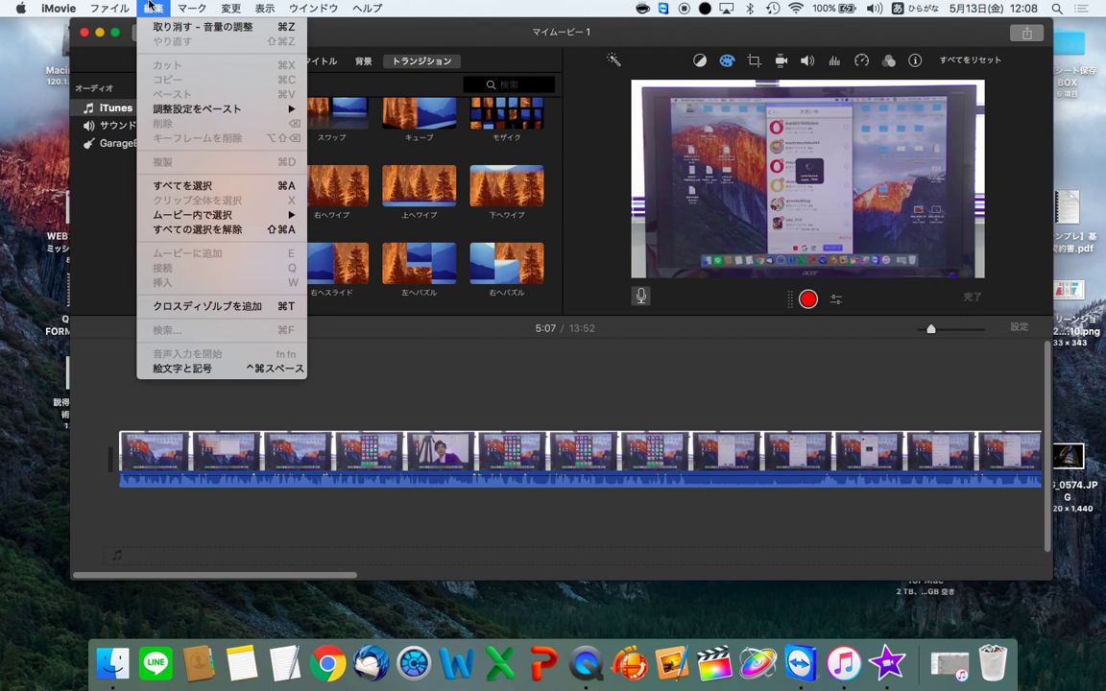
{"action": "mouse_move", "coordinate": [210, 5]}
{"action": "mouse_move", "coordinate": [244, 4]}
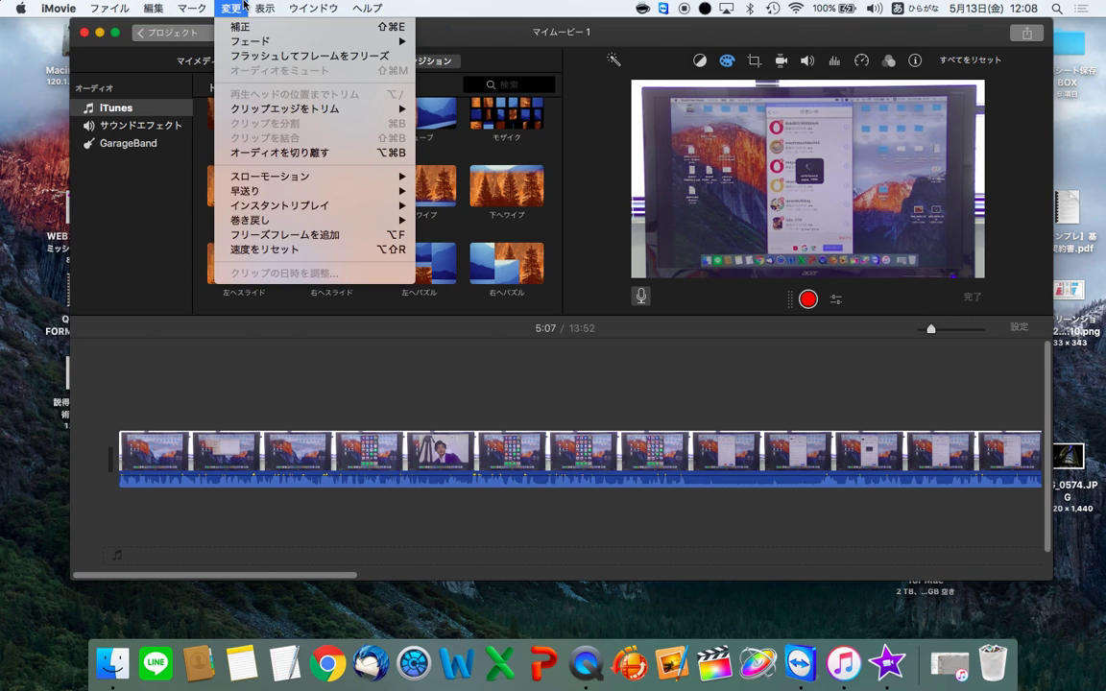
{"action": "mouse_move", "coordinate": [277, 6]}
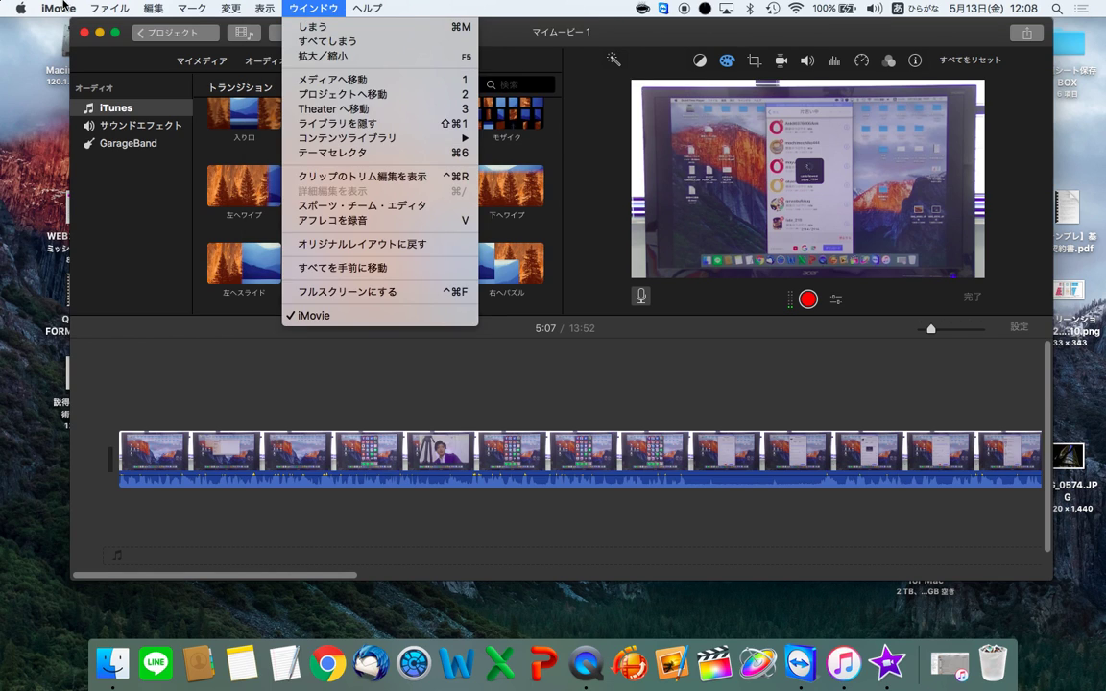
{"action": "mouse_move", "coordinate": [96, 5]}
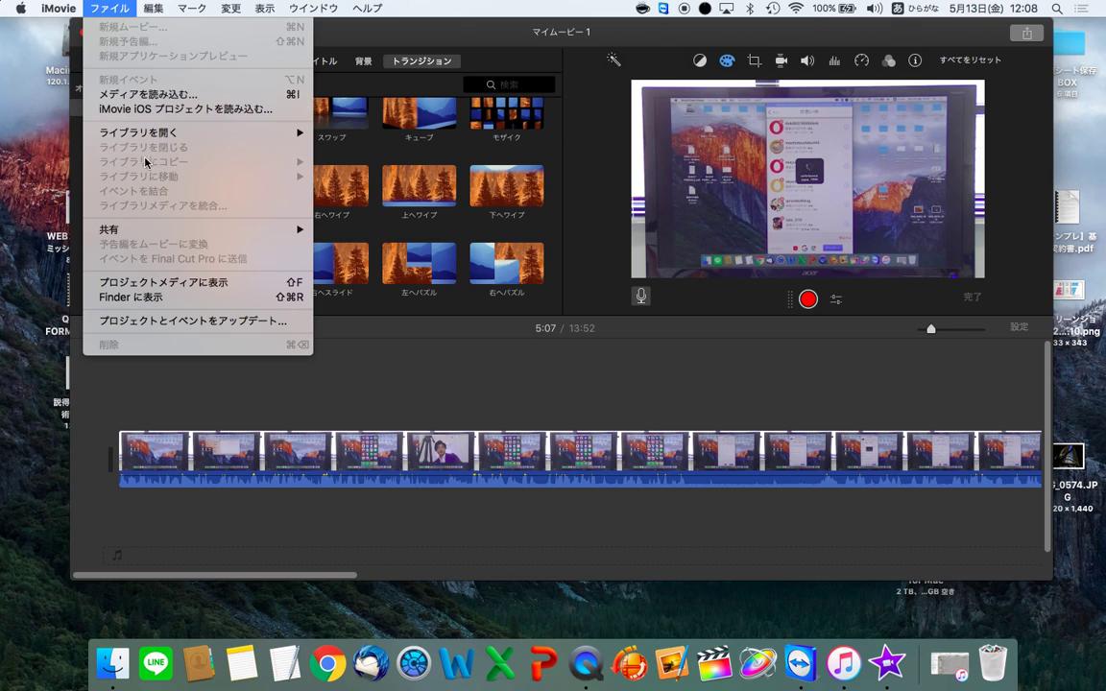
{"action": "mouse_move", "coordinate": [191, 232]}
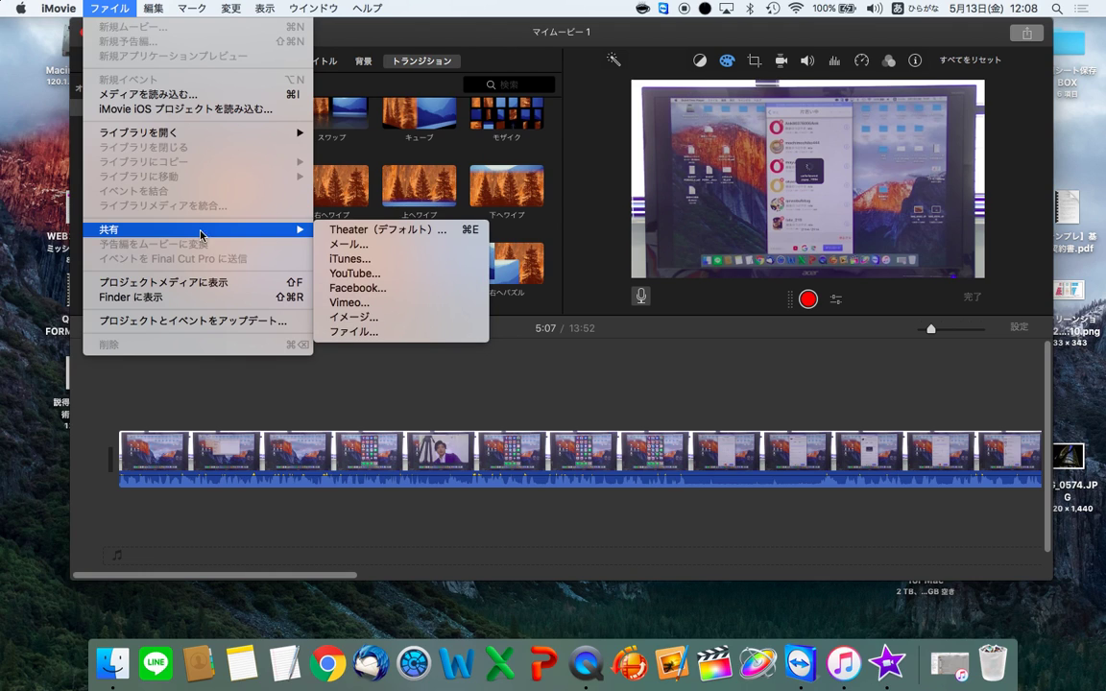
{"action": "left_click", "coordinate": [796, 322]}
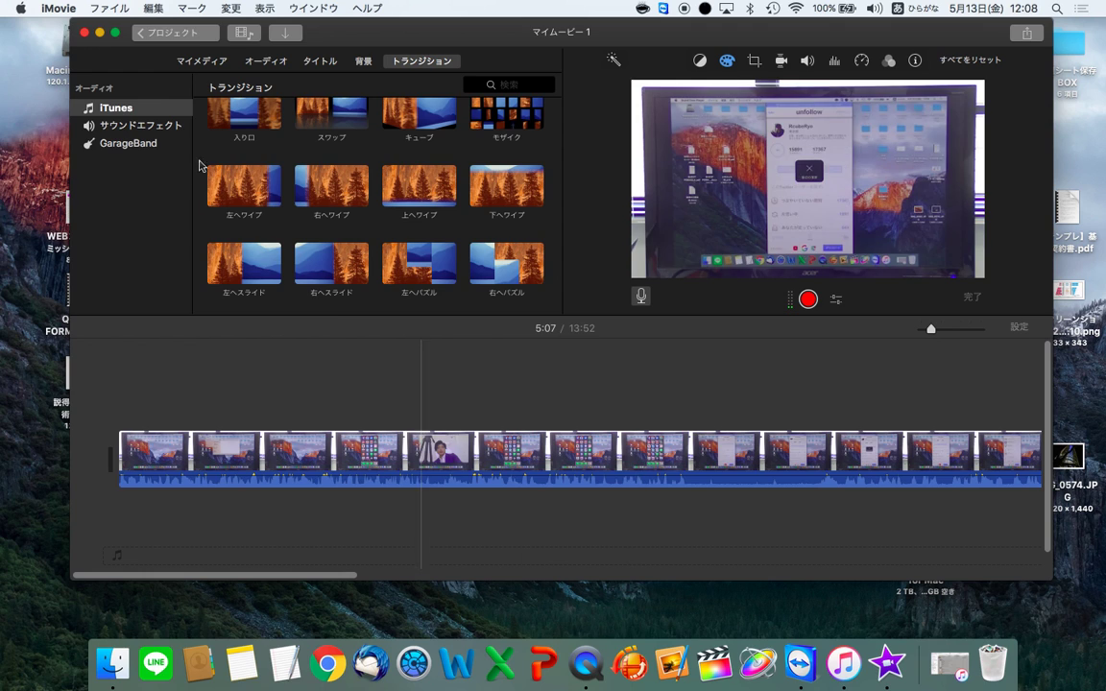
View the media import window again without importing, and examine the movie's file export settings without exporting
{"action": "left_click", "coordinate": [284, 35]}
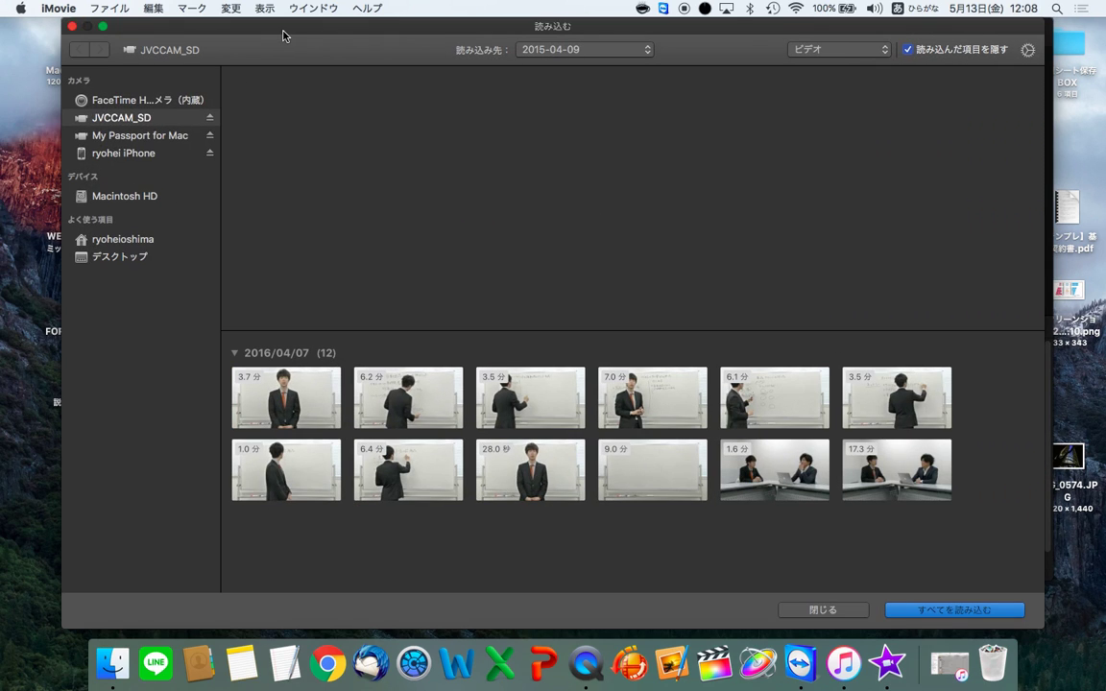
{"action": "left_click", "coordinate": [824, 611]}
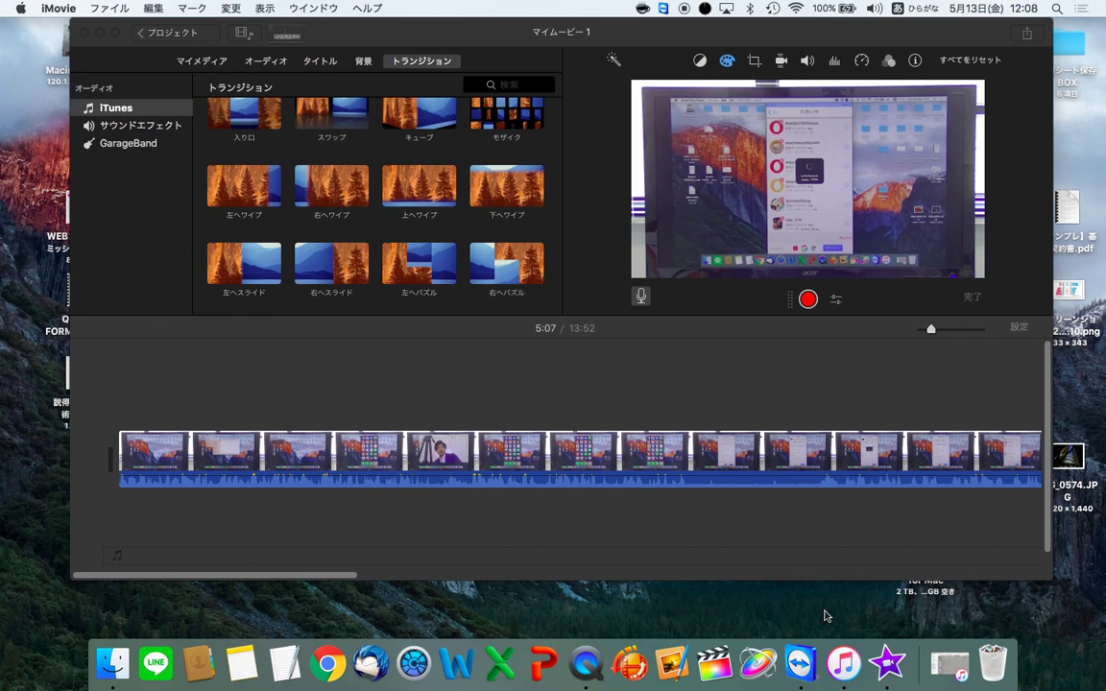
{"action": "left_click", "coordinate": [1028, 32]}
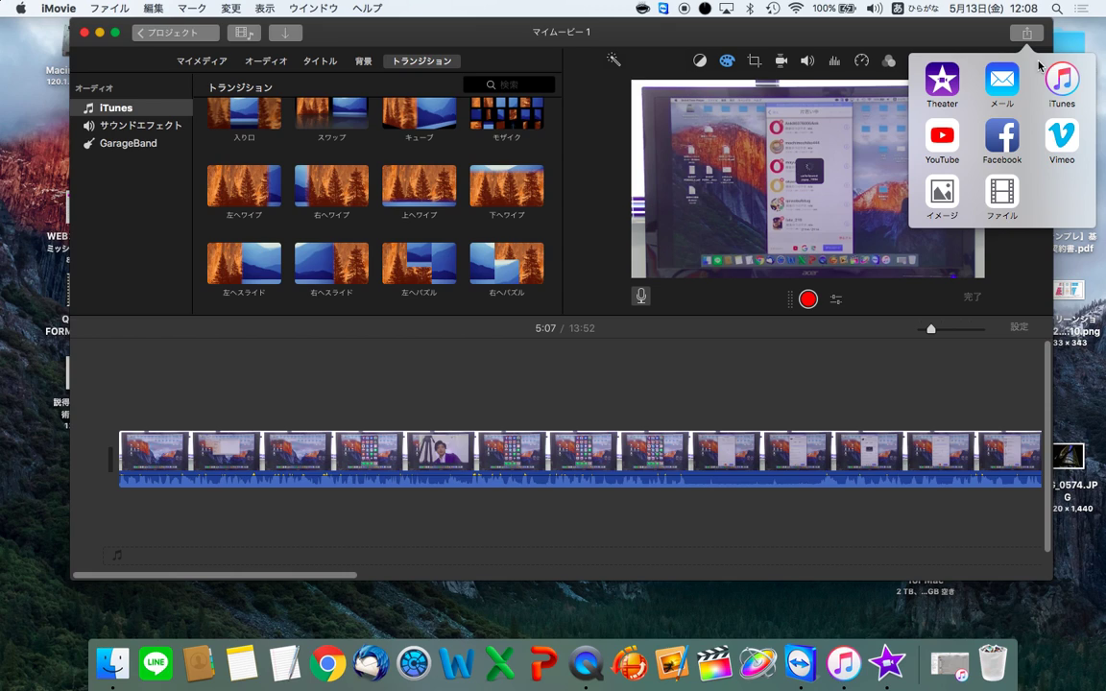
{"action": "left_click", "coordinate": [1002, 197]}
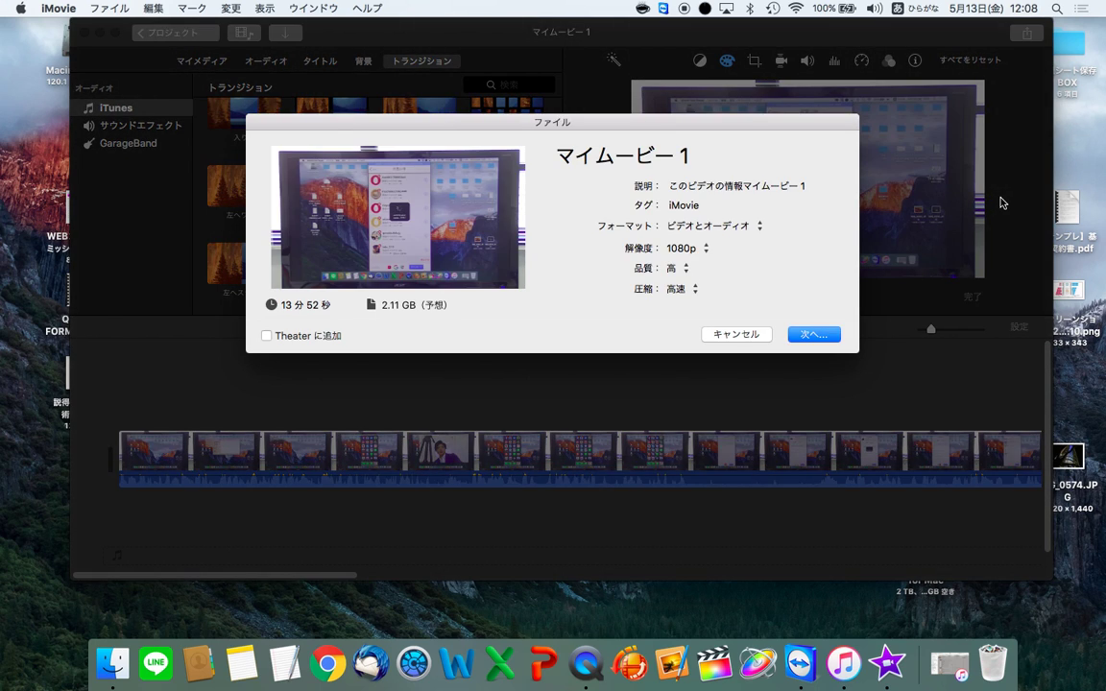
{"action": "left_click", "coordinate": [750, 336]}
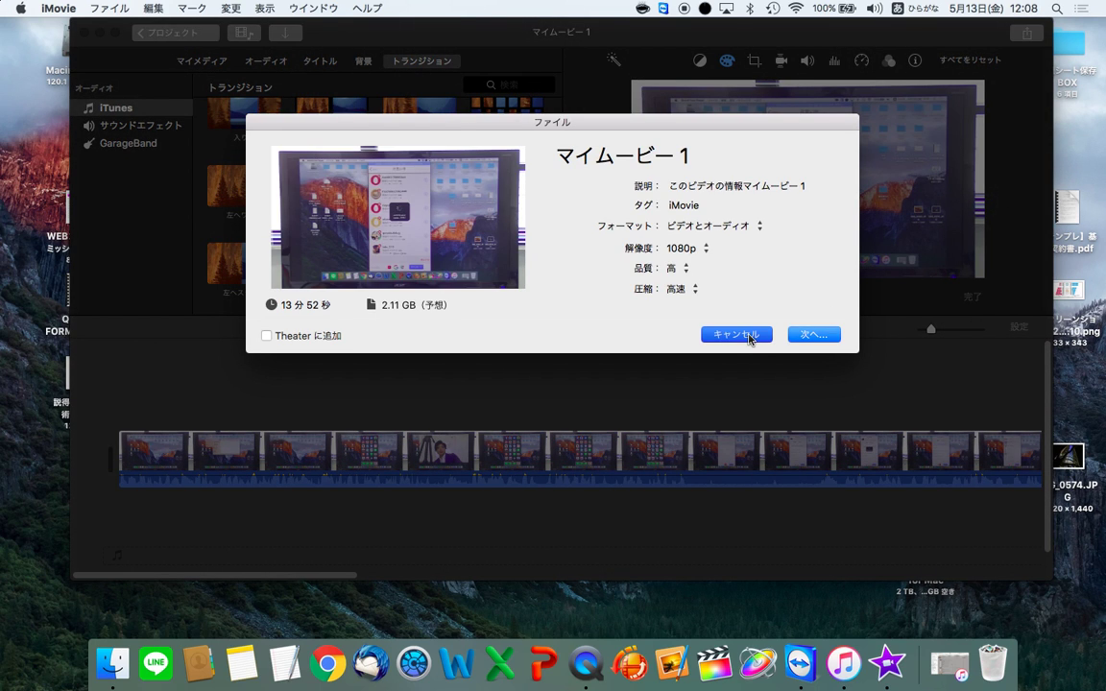
Start a file export of the movie and replace its export title with "iPhone"
{"action": "left_click", "coordinate": [1027, 35]}
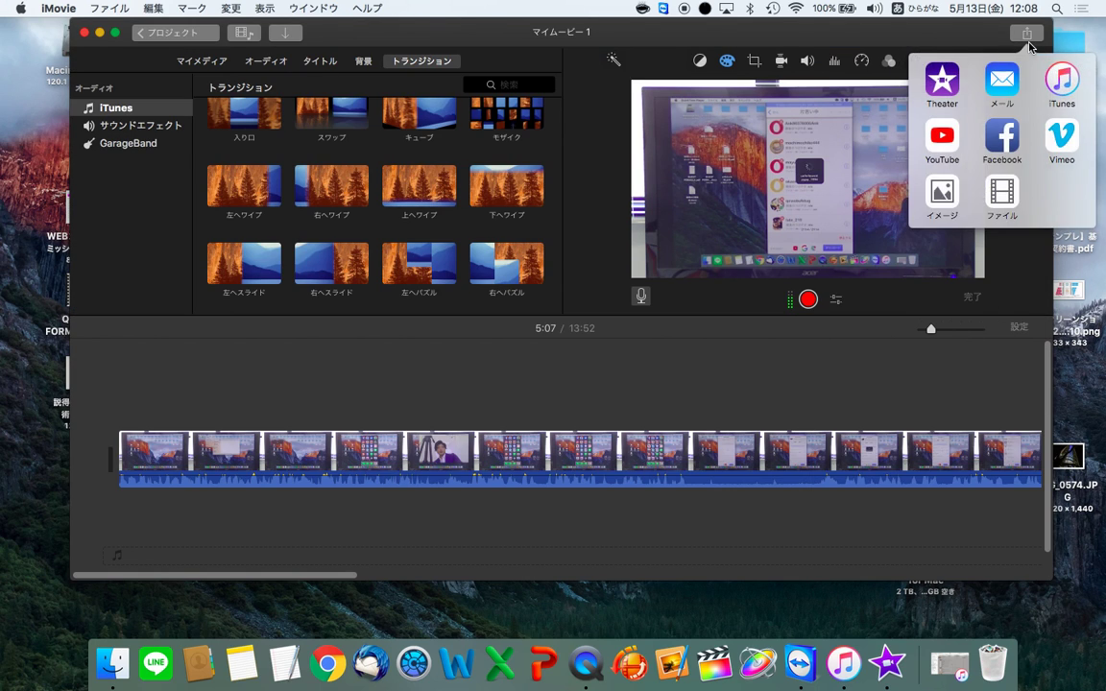
{"action": "left_click", "coordinate": [1002, 194]}
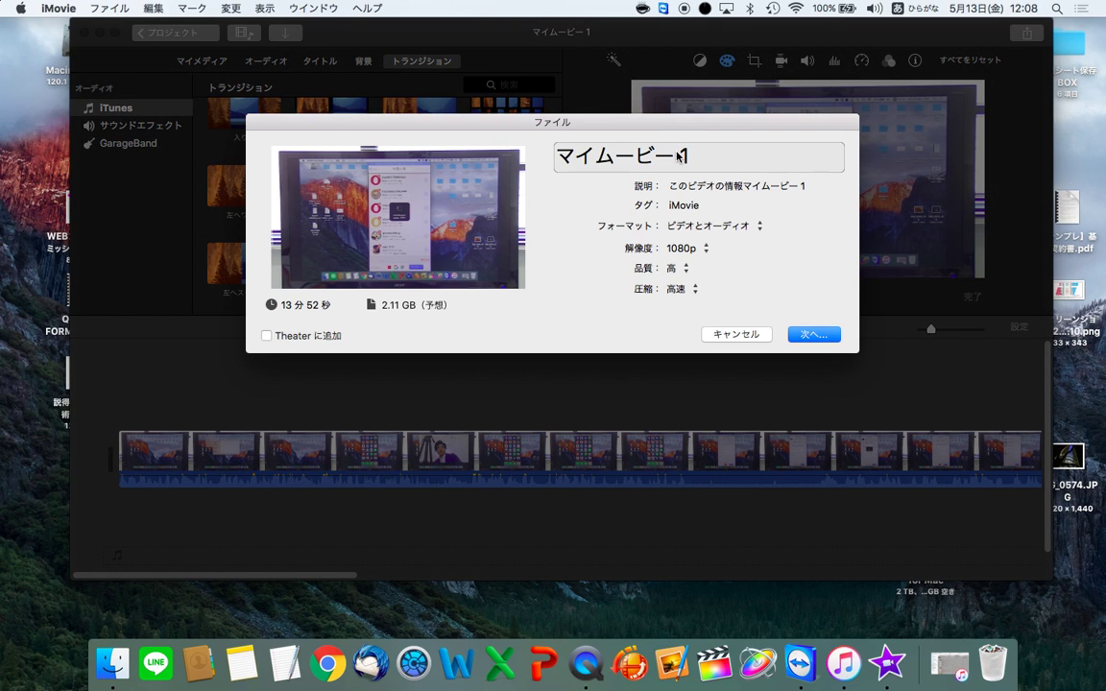
{"action": "left_click", "coordinate": [678, 155]}
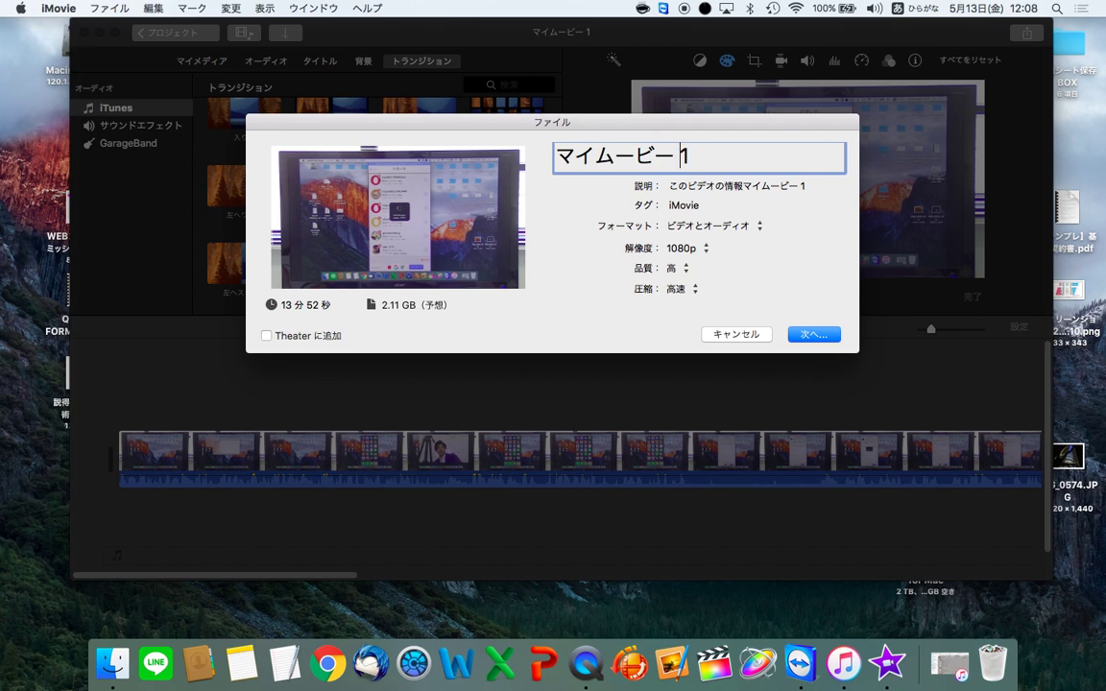
{"action": "key", "text": "BackSpace"}
{"action": "key", "text": "BackSpace"}
{"action": "key", "text": "BackSpace"}
{"action": "key", "text": "BackSpace"}
{"action": "key", "text": "BackSpace"}
{"action": "key", "text": "BackSpace"}
{"action": "type", "text": "ふお"}
{"action": "key", "text": "BackSpace"}
{"action": "key", "text": "BackSpace"}
{"action": "type", "text": "aifo"}
{"action": "key", "text": "Down"}
{"action": "key", "text": "Down"}
{"action": "key", "text": "Return"}
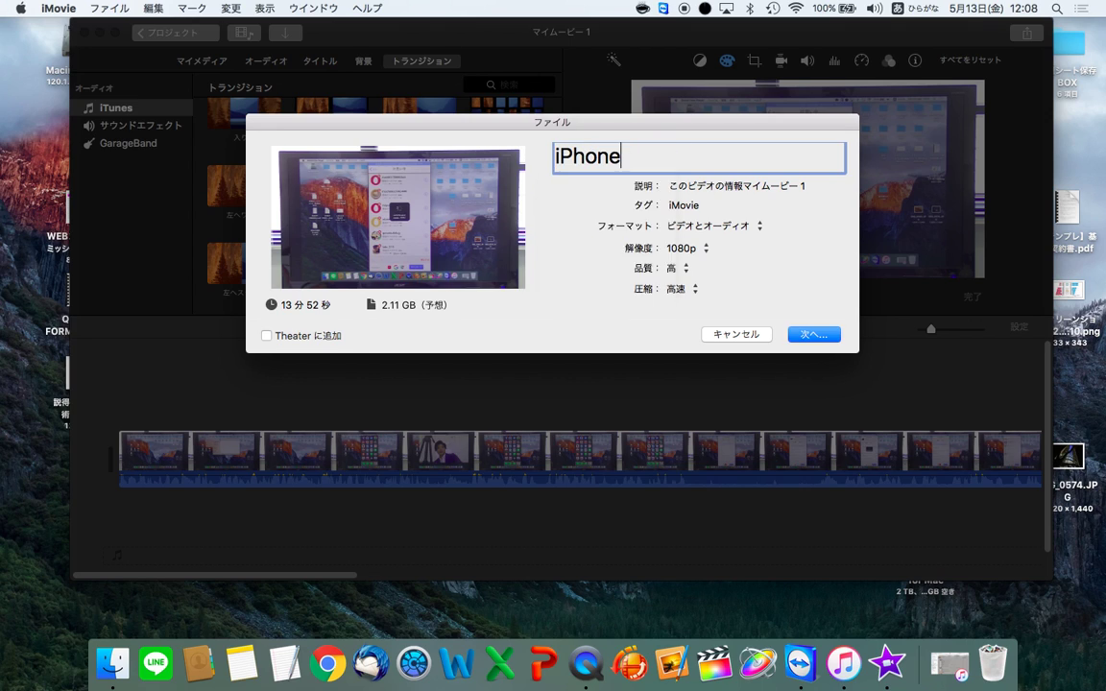
Extend the export title to read "iPhoneでTwitter"
{"action": "type", "text": "no"}
{"action": "key", "text": "BackSpace"}
{"action": "type", "text": "de"}
{"action": "key", "text": "Return"}
{"action": "type", "text": "F"}
{"action": "type", "text": "tuitta"}
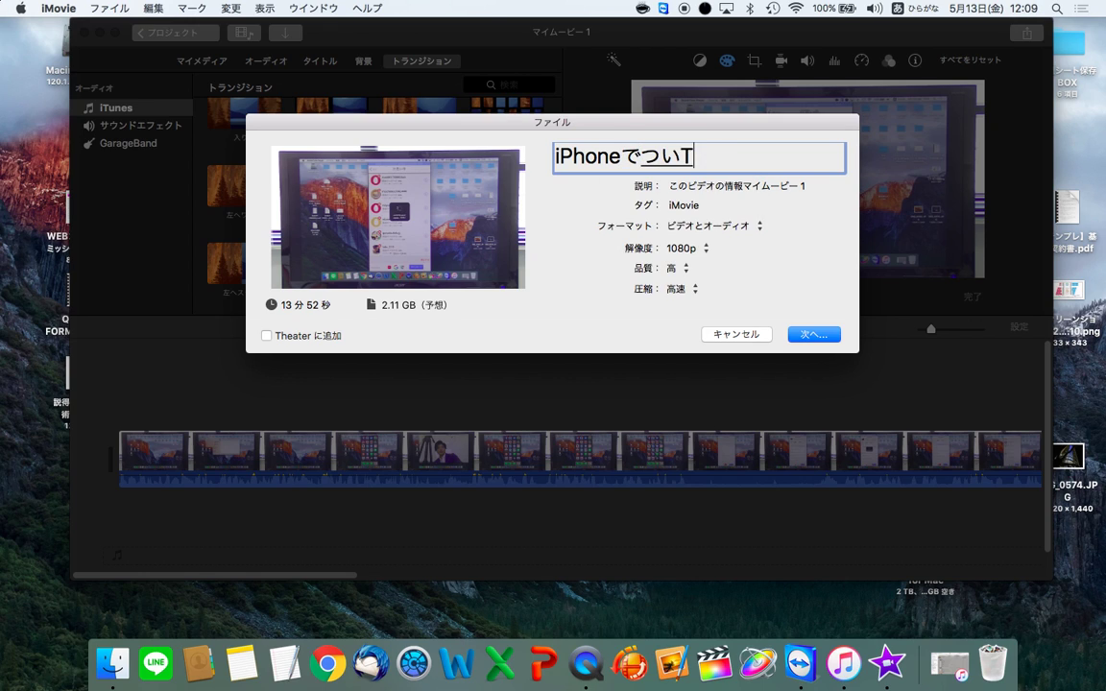
{"action": "key", "text": "Down"}
{"action": "key", "text": "Down"}
{"action": "key", "text": "Return"}
Move "Twitter" to the front of the export title and follow it with "の", giving "TwitterのiPhoneで"
{"action": "key", "text": "shift+Left"}
{"action": "key", "text": "shift+Left"}
{"action": "key", "text": "shift+Left"}
{"action": "key", "text": "shift+Left"}
{"action": "key", "text": "shift+Left"}
{"action": "key", "text": "shift+Left"}
{"action": "key", "text": "shift+Left"}
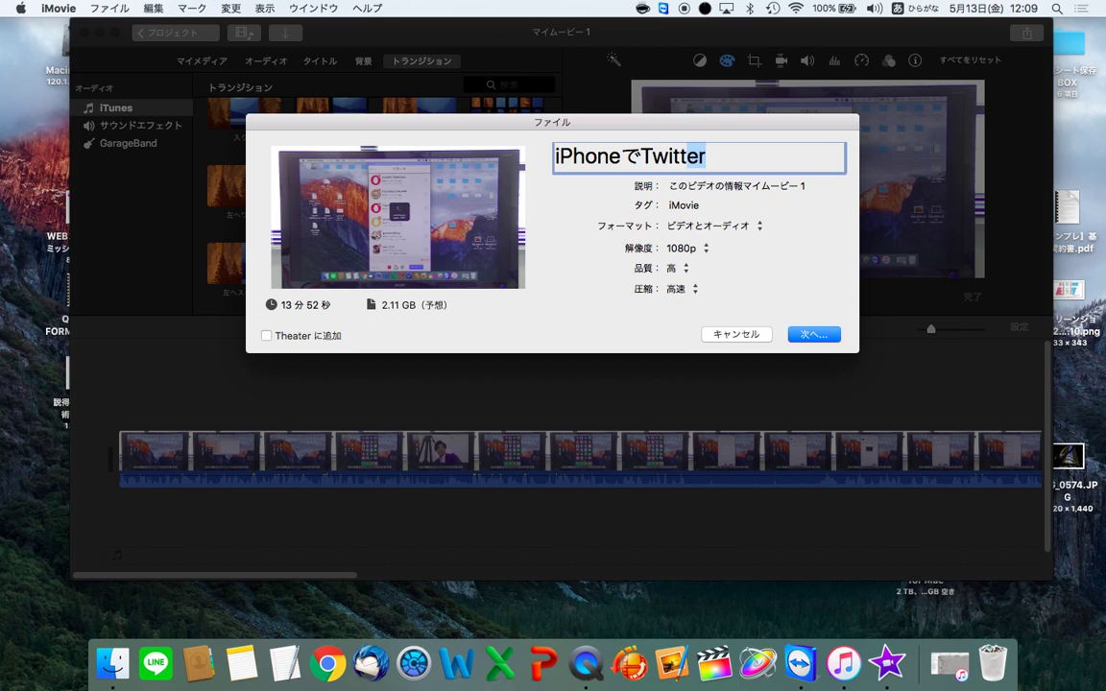
{"action": "key", "text": "super+c"}
{"action": "key", "text": "BackSpace"}
{"action": "key", "text": "super+Left"}
{"action": "key", "text": "super+v"}
{"action": "type", "text": "no"}
{"action": "key", "text": "Return"}
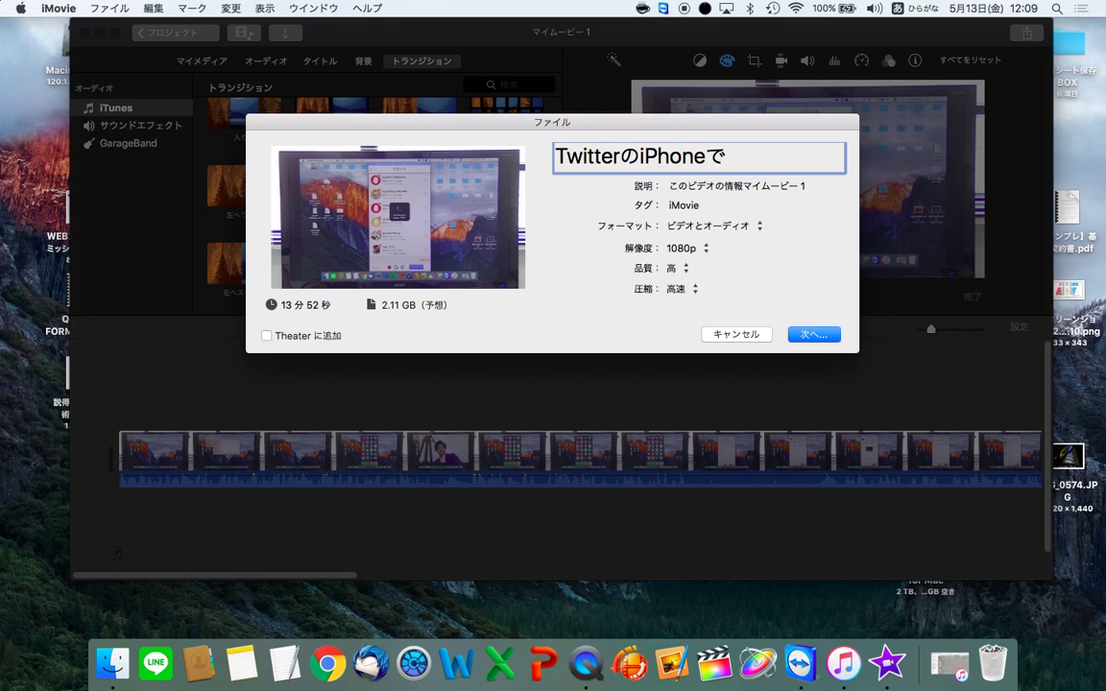
Replace the "の" after "Twitter" in the export title with "で一括アンフォローをする方法"
{"action": "key", "text": "BackSpace"}
{"action": "type", "text": "de"}
{"action": "key", "text": "Return"}
{"action": "type", "text": "ikkatu"}
{"action": "key", "text": "space"}
{"action": "type", "text": "anfo"}
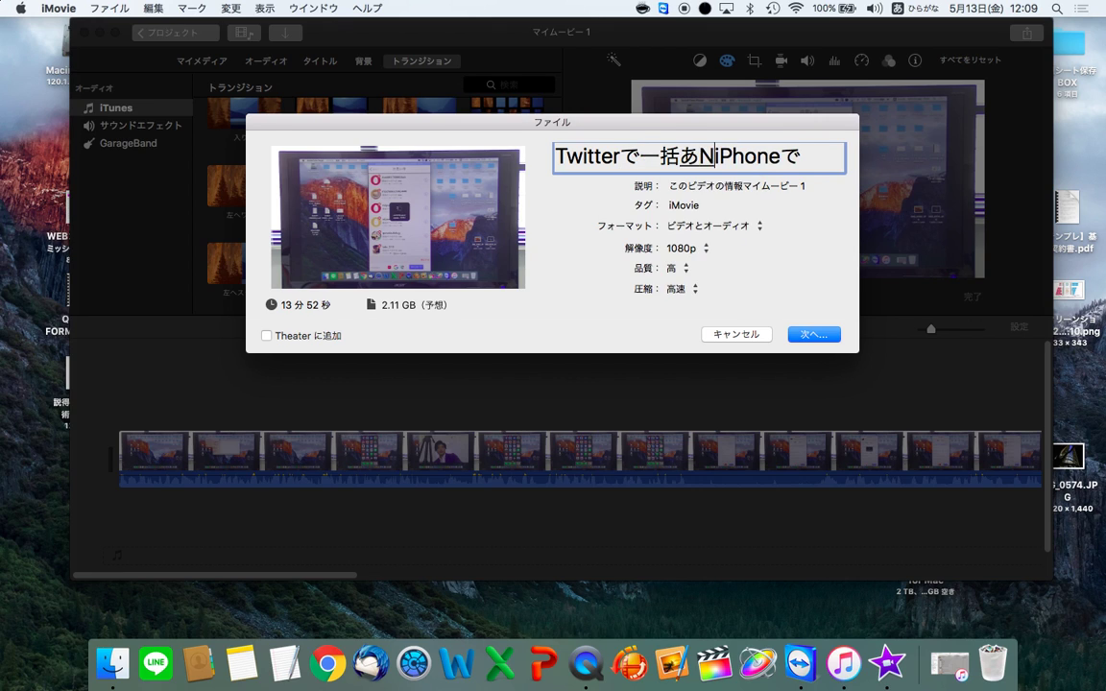
{"action": "key", "text": "Tab"}
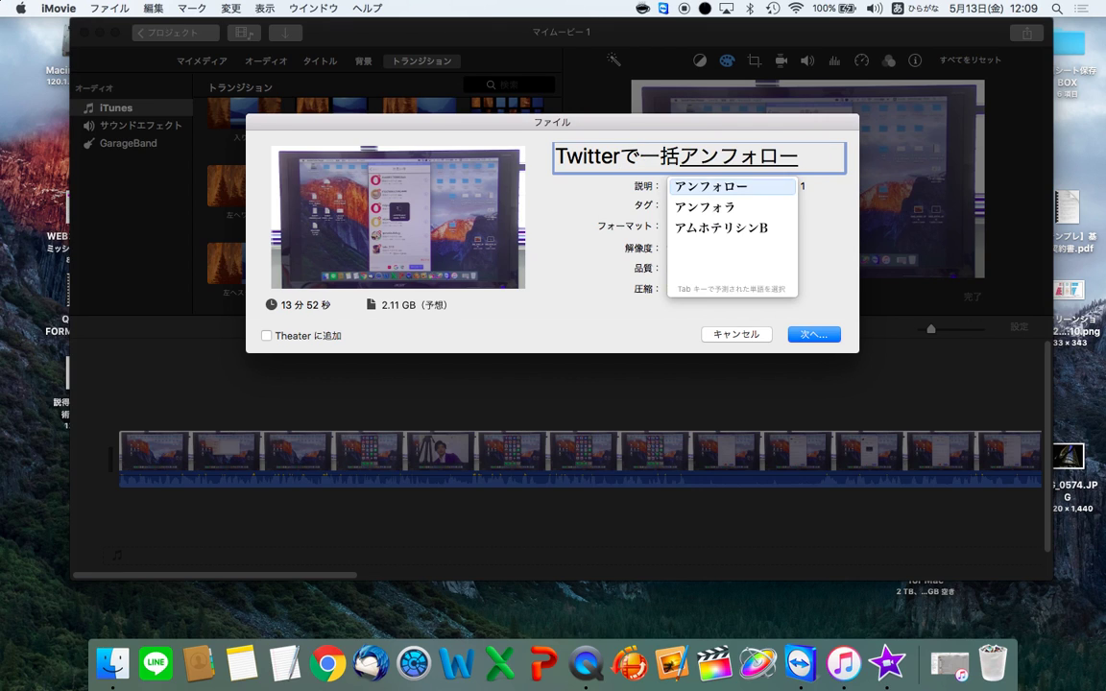
{"action": "key", "text": "Return"}
{"action": "type", "text": "wo"}
{"action": "key", "text": "Return"}
{"action": "type", "text": "suruhouhou"}
{"action": "key", "text": "space"}
{"action": "key", "text": "Return"}
Move "iPhoneで" from the end of the export title to before "する方法", giving "Twitterで一括アンフォローをiPhoneでする方法"
{"action": "key", "text": "shift+super+Right"}
{"action": "key", "text": "BackSpace"}
{"action": "key", "text": "super+Up"}
{"action": "key", "text": "Right"}
{"action": "key", "text": "Right"}
{"action": "key", "text": "Right"}
{"action": "key", "text": "Right"}
{"action": "key", "text": "Right"}
{"action": "key", "text": "Right"}
{"action": "key", "text": "Right"}
{"action": "key", "text": "Right"}
{"action": "key", "text": "Right"}
{"action": "key", "text": "Right"}
{"action": "key", "text": "Right"}
{"action": "key", "text": "Right"}
{"action": "key", "text": "Right"}
{"action": "key", "text": "Right"}
{"action": "key", "text": "Right"}
{"action": "key", "text": "Right"}
{"action": "key", "text": "Right"}
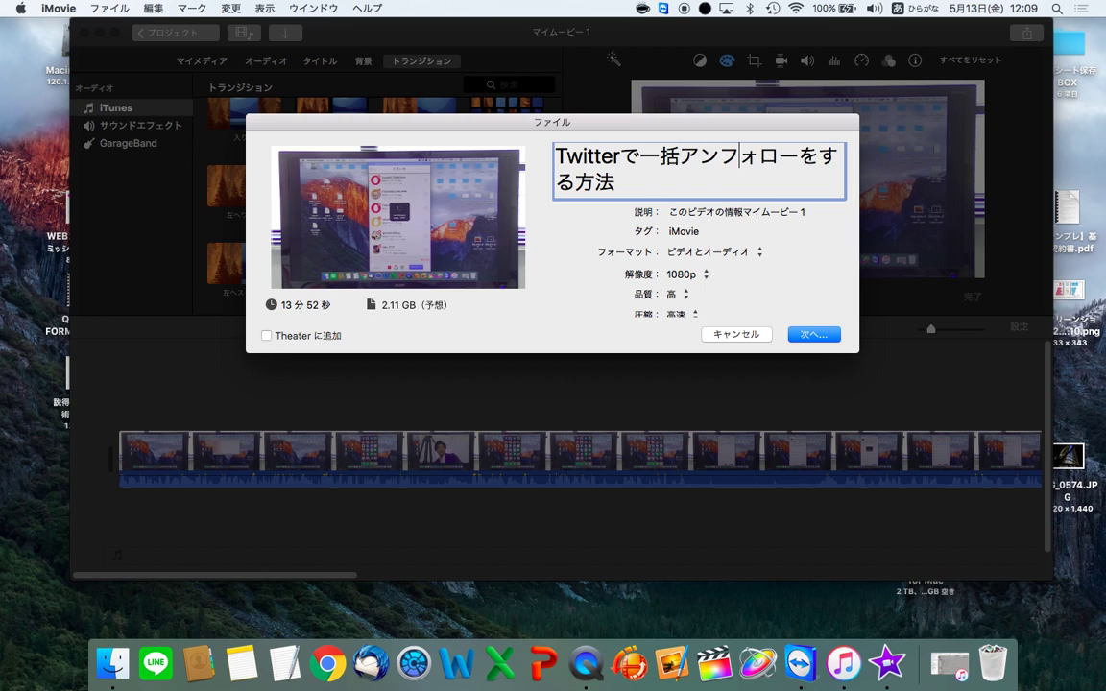
{"action": "key", "text": "super+v"}
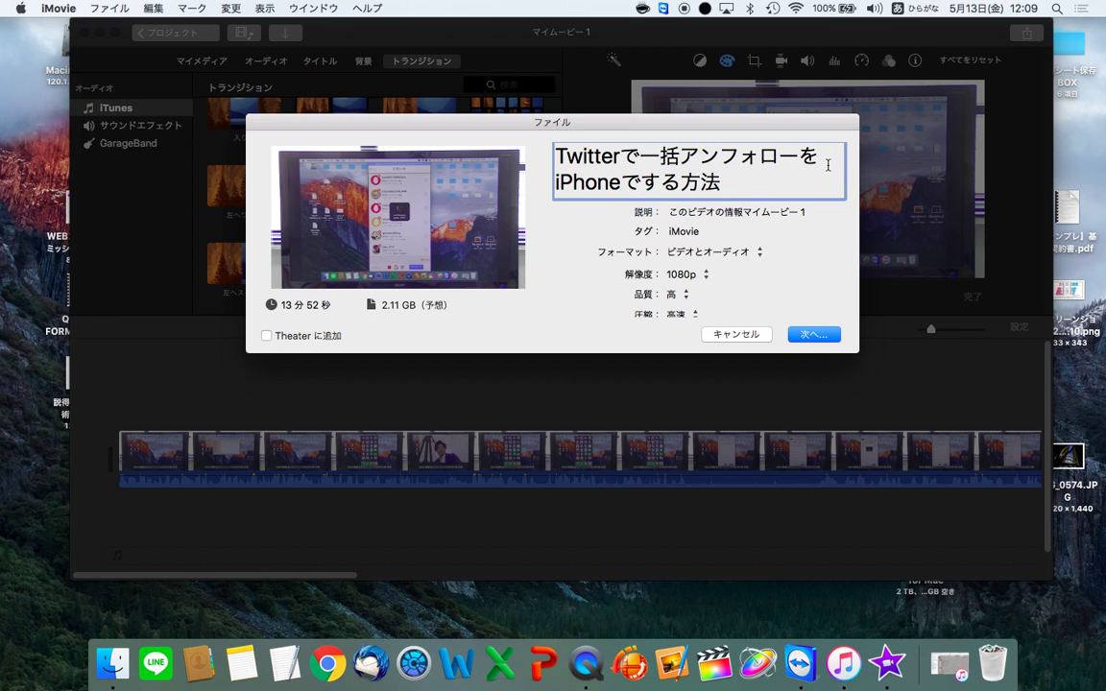
Select the whole export title, continue to the save options, and choose the My Passport for Mac drive as the location
{"action": "key", "text": "super+a"}
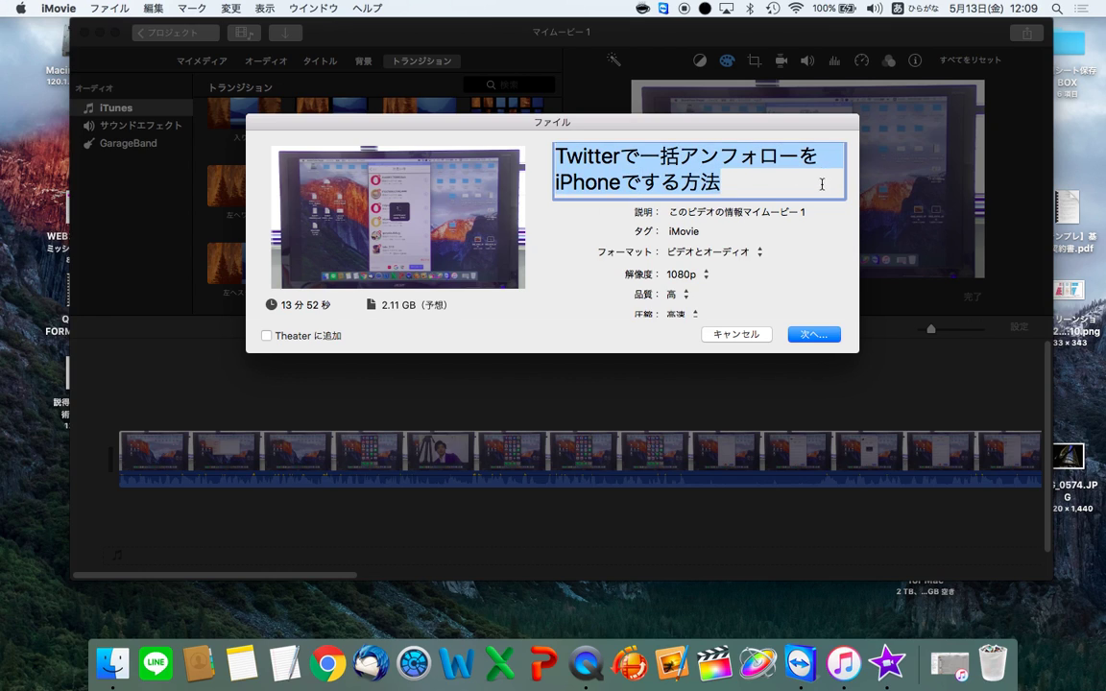
{"action": "left_click", "coordinate": [812, 336]}
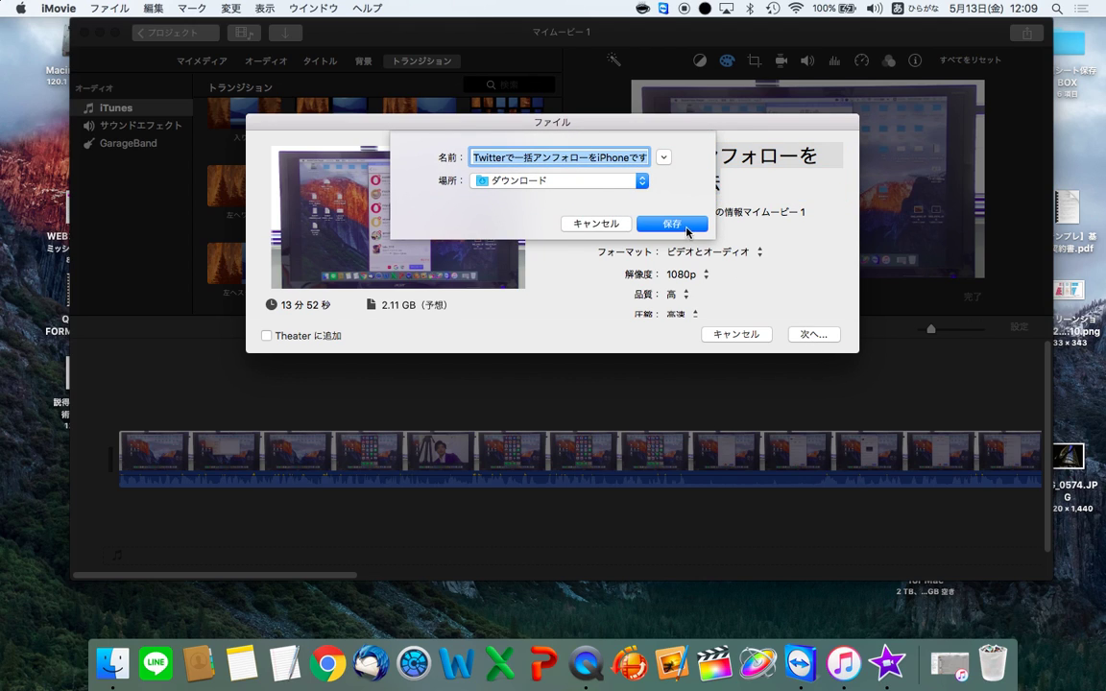
{"action": "left_click", "coordinate": [605, 184]}
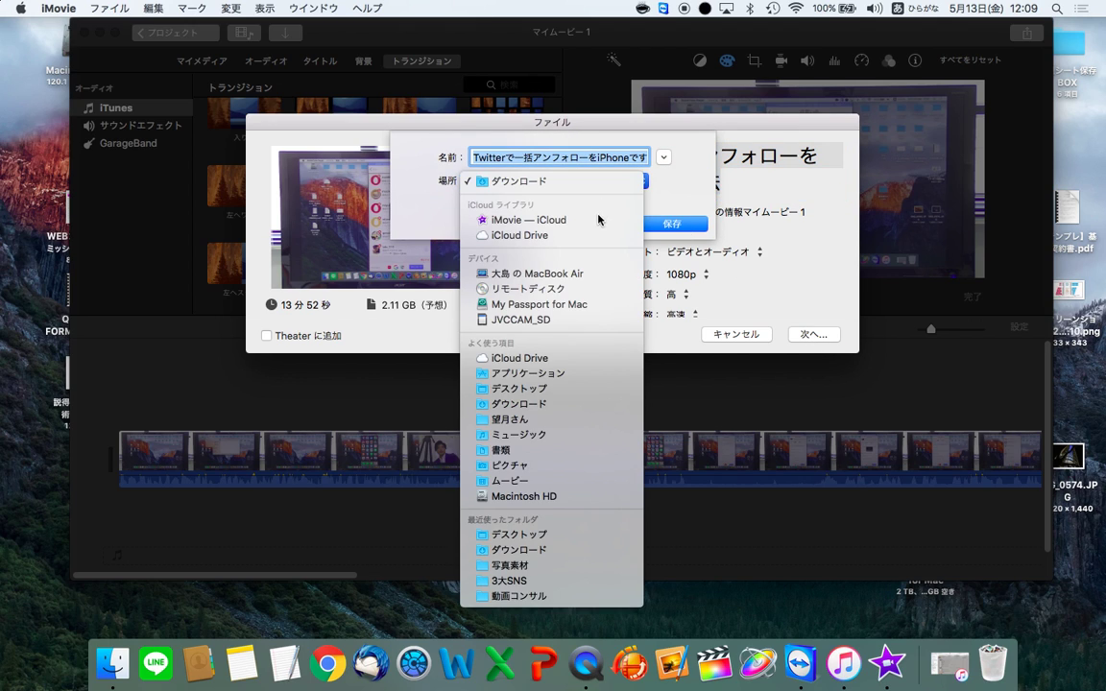
{"action": "left_click", "coordinate": [586, 303]}
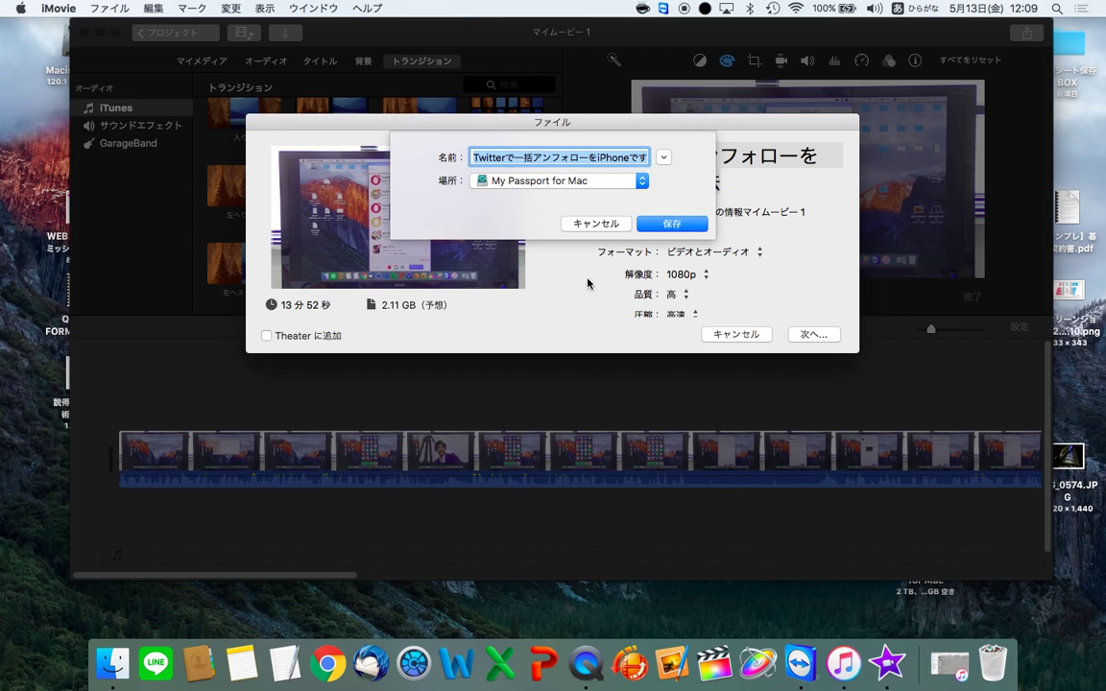
Expand the save options to browse the drive's folders and save the exported movie in the 動画コンサル folder
{"action": "left_click", "coordinate": [665, 158]}
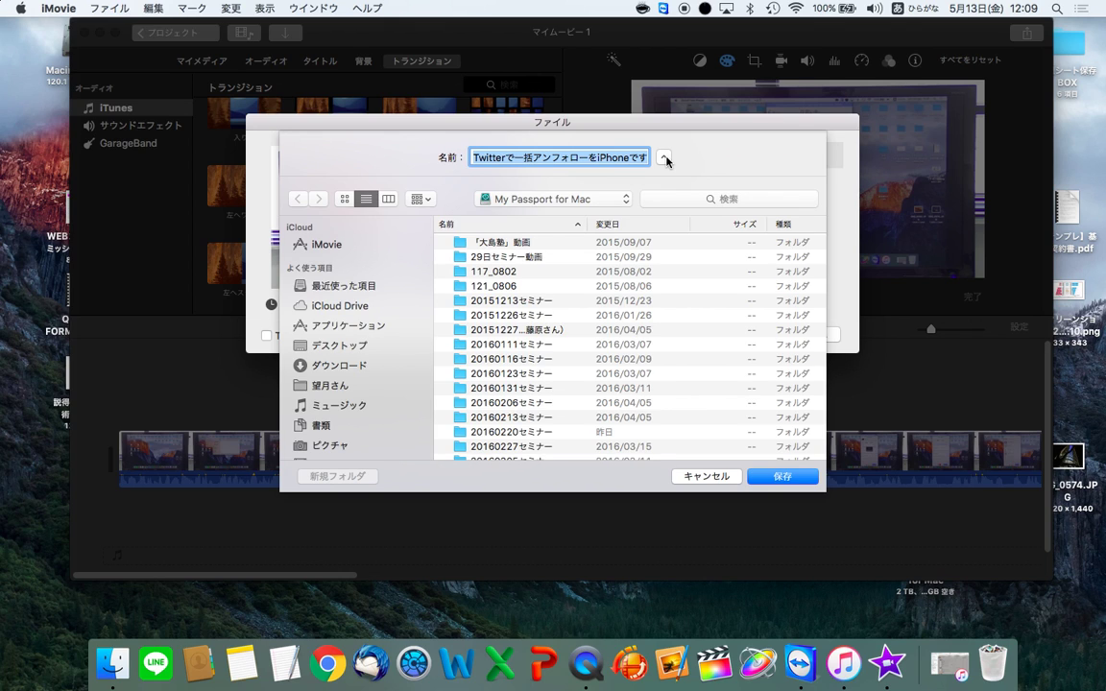
{"action": "scroll", "coordinate": [534, 392], "scroll_direction": "down", "scroll_amount": 15}
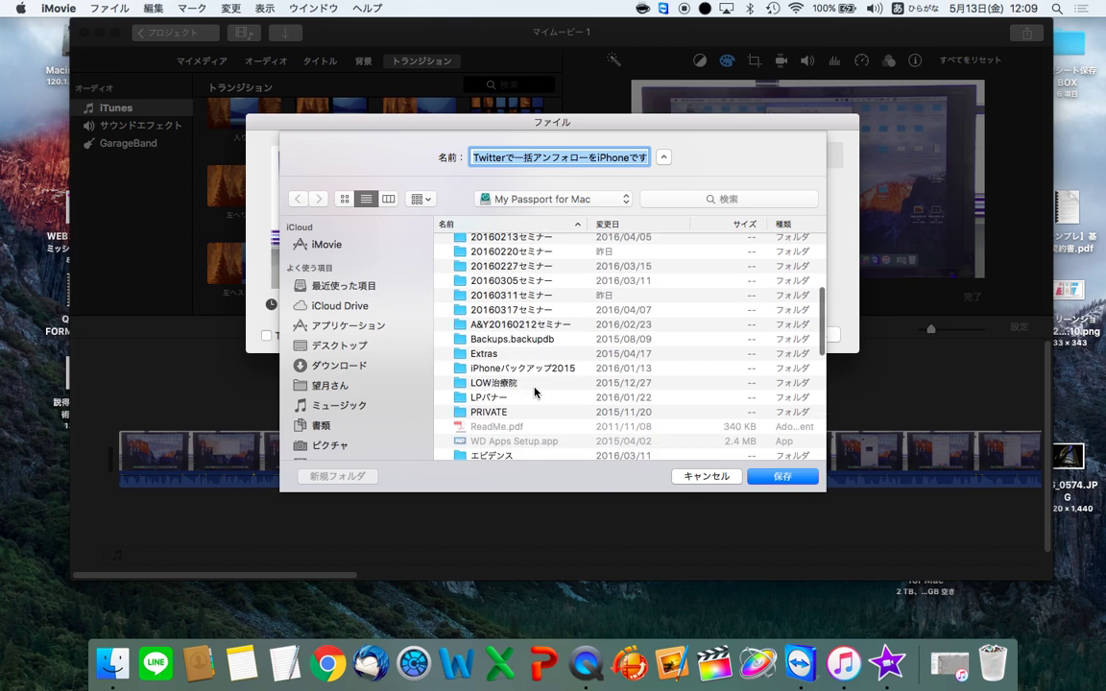
{"action": "scroll", "coordinate": [535, 392], "scroll_direction": "down", "scroll_amount": 10}
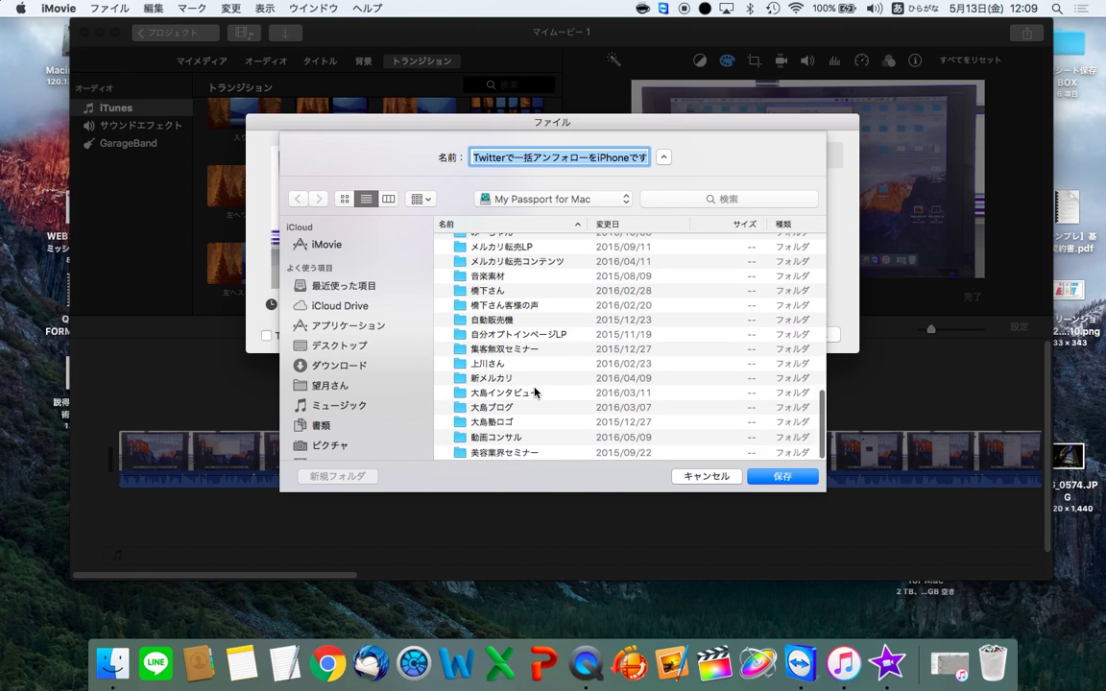
{"action": "left_click", "coordinate": [530, 439]}
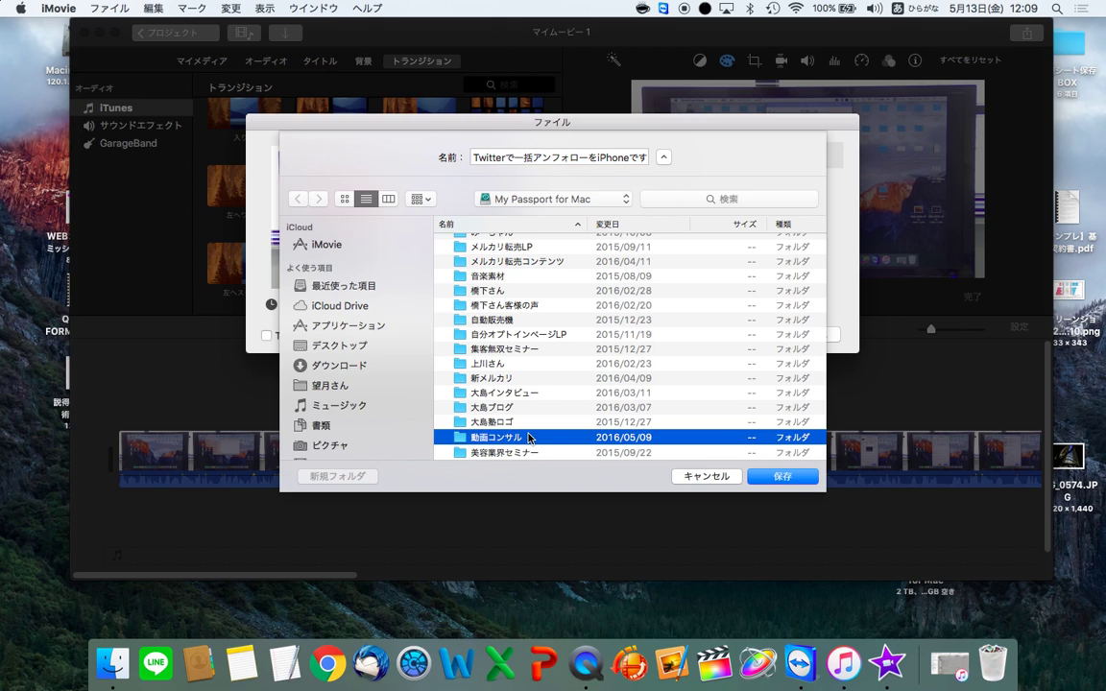
{"action": "left_click", "coordinate": [782, 477]}
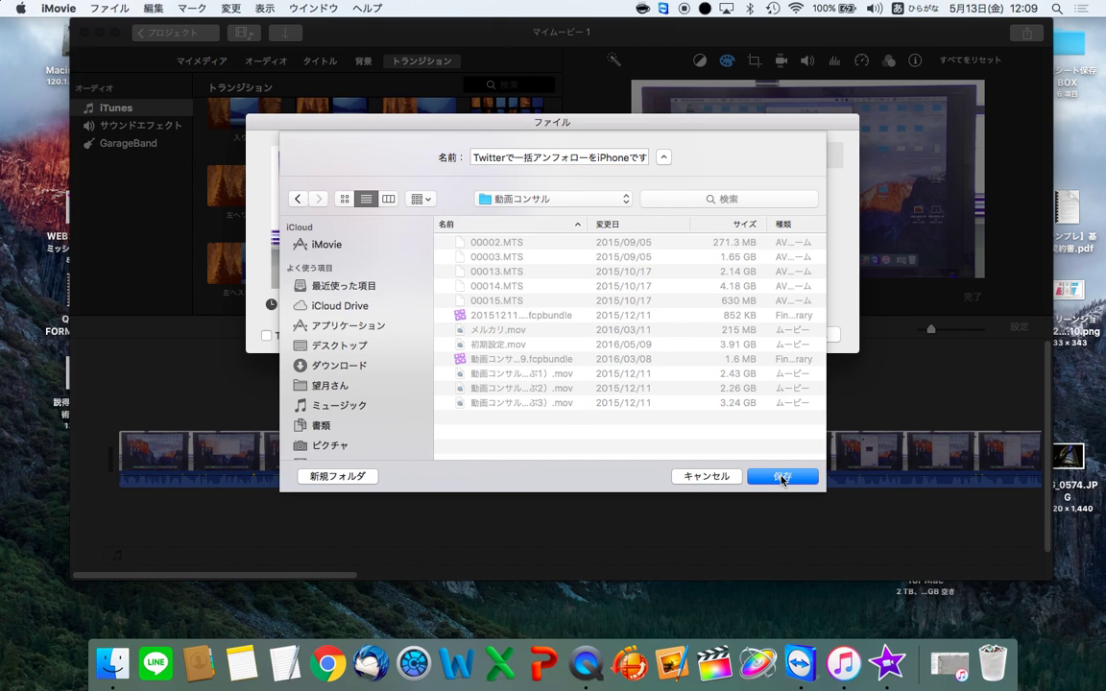
{"action": "left_click", "coordinate": [782, 478]}
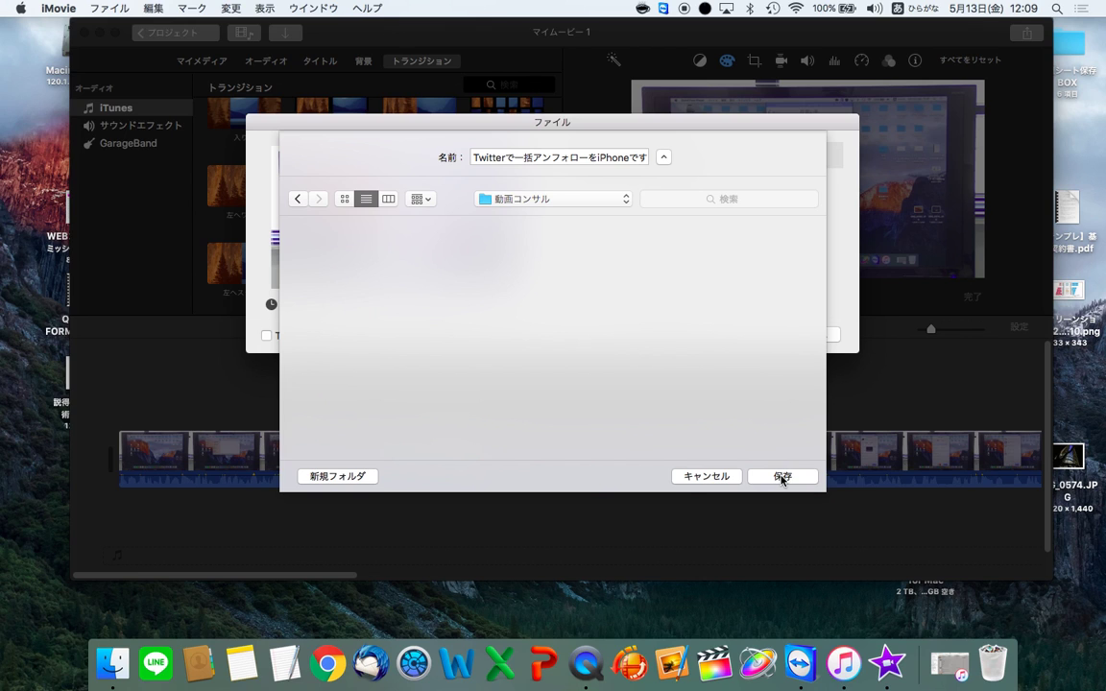